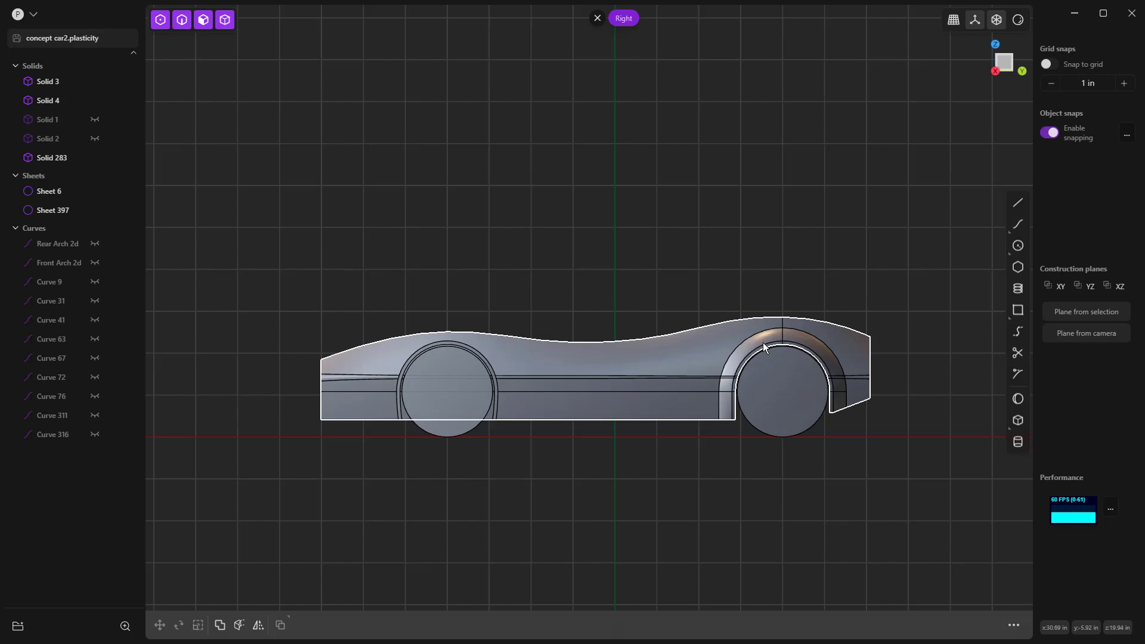
Examine the flared wheel arch of the car body's outer sheet from several angles.
scroll(763, 342, "up", 5)
scroll(761, 348, "down", 3)
left_click(760, 366)
middle_click_drag(759, 366, 661, 453)
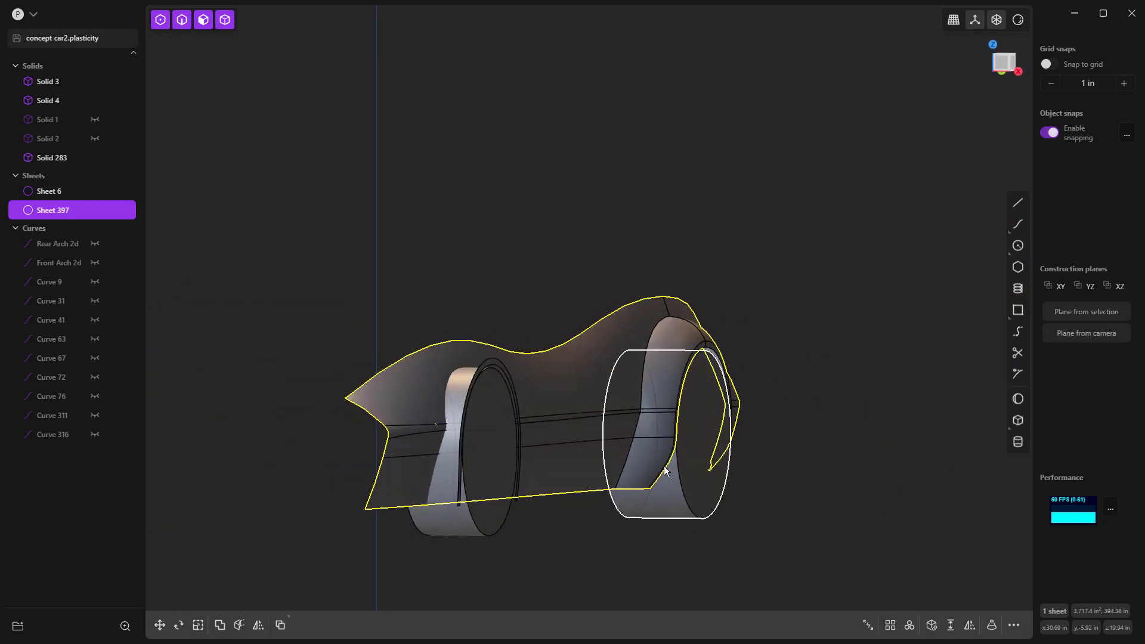
scroll(655, 457, "up", 5)
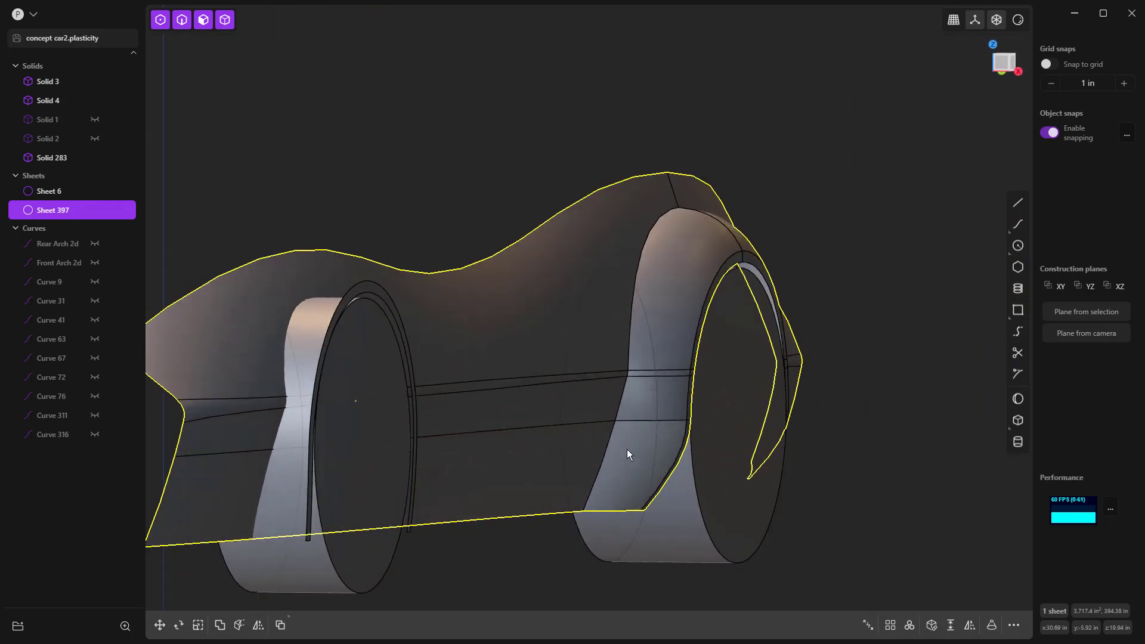
middle_click_drag(710, 334, 705, 265)
scroll(446, 335, "down", 3)
scroll(571, 330, "up", 5)
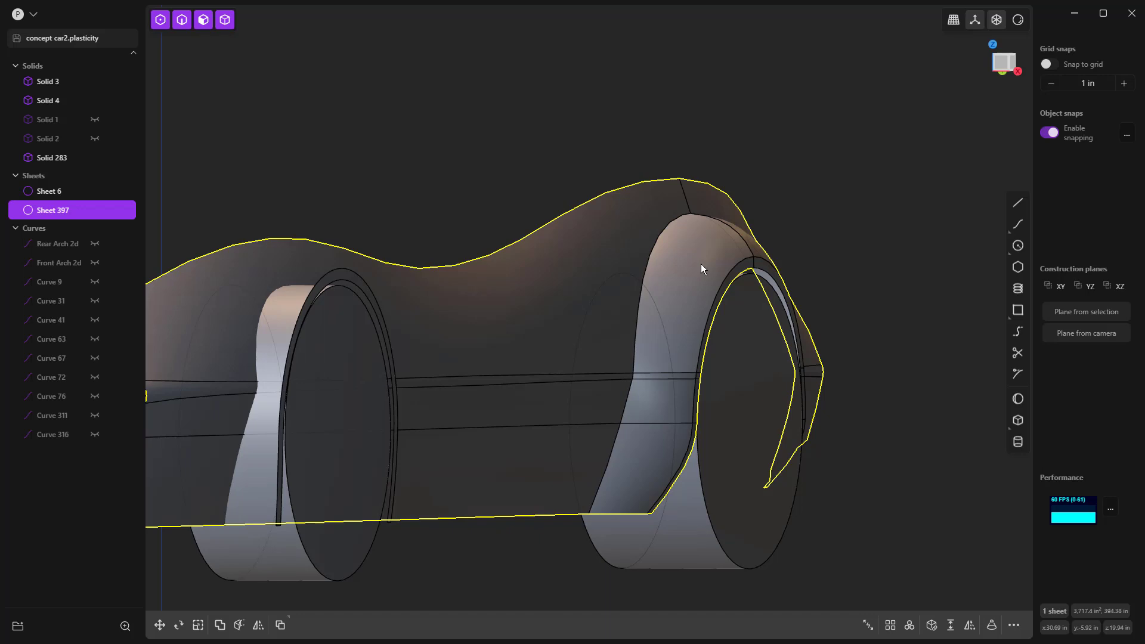
middle_click_drag(693, 266, 769, 255)
Select all eight faces of the flare around the wheel arch and unjoin them from the body sheet.
left_click(592, 127)
left_click(703, 449)
left_click(721, 424)
left_click(722, 390, "shift")
scroll(748, 358, "up", 4)
left_click(757, 368, "shift")
left_click(757, 368)
middle_click_drag(784, 256, 547, 210)
left_click(547, 214)
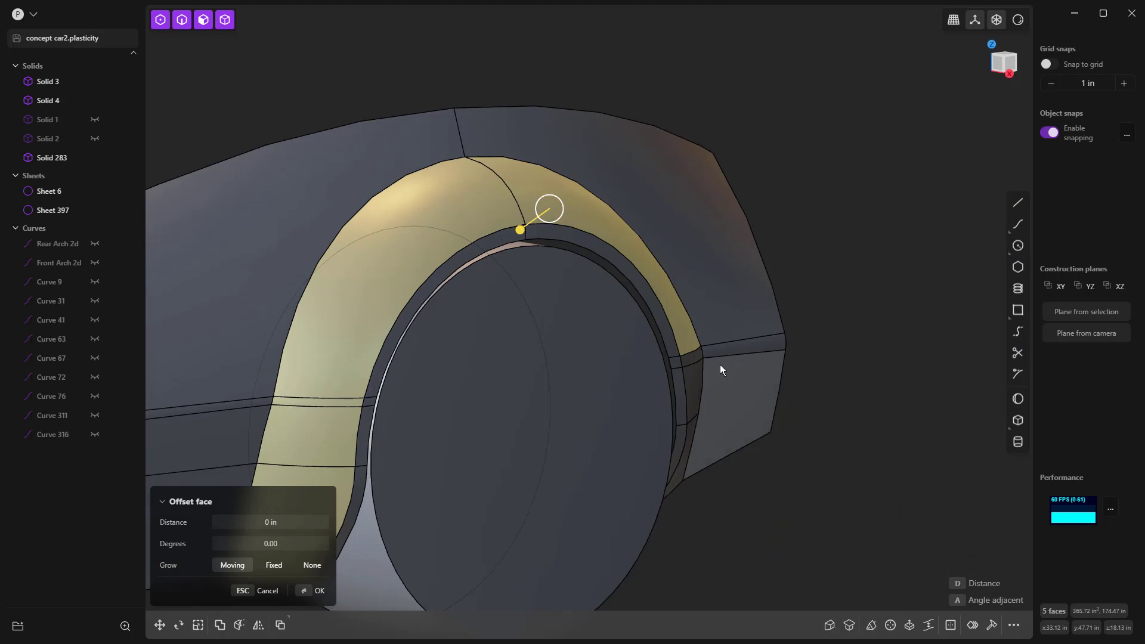
middle_click_drag(720, 363, 689, 362)
left_click(689, 358)
left_click(689, 377)
middle_click_drag(724, 448, 567, 322)
left_click(715, 425)
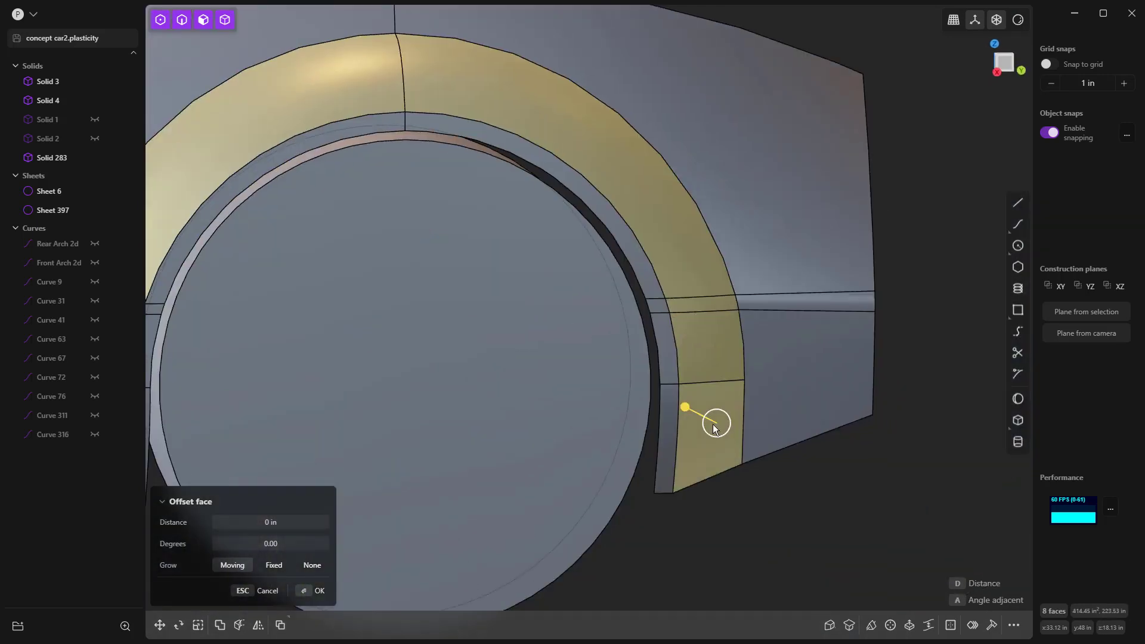
key("alt+j")
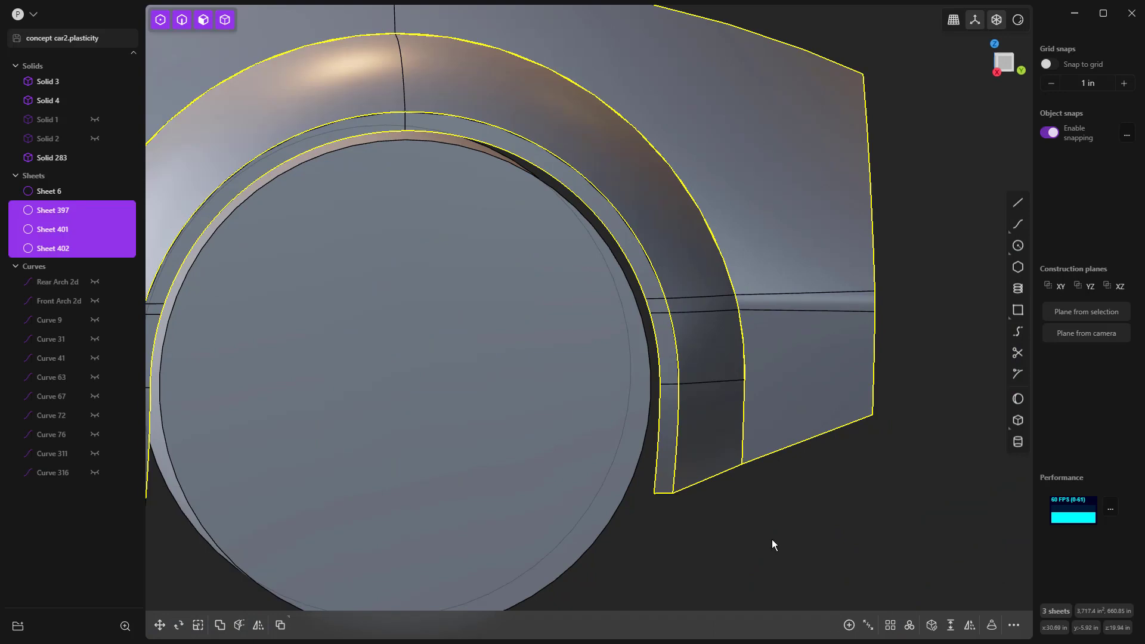
left_click(799, 577)
Hide the detached wheel arch flare sheet so only the narrow lip remains around the wheel.
left_click(52, 246)
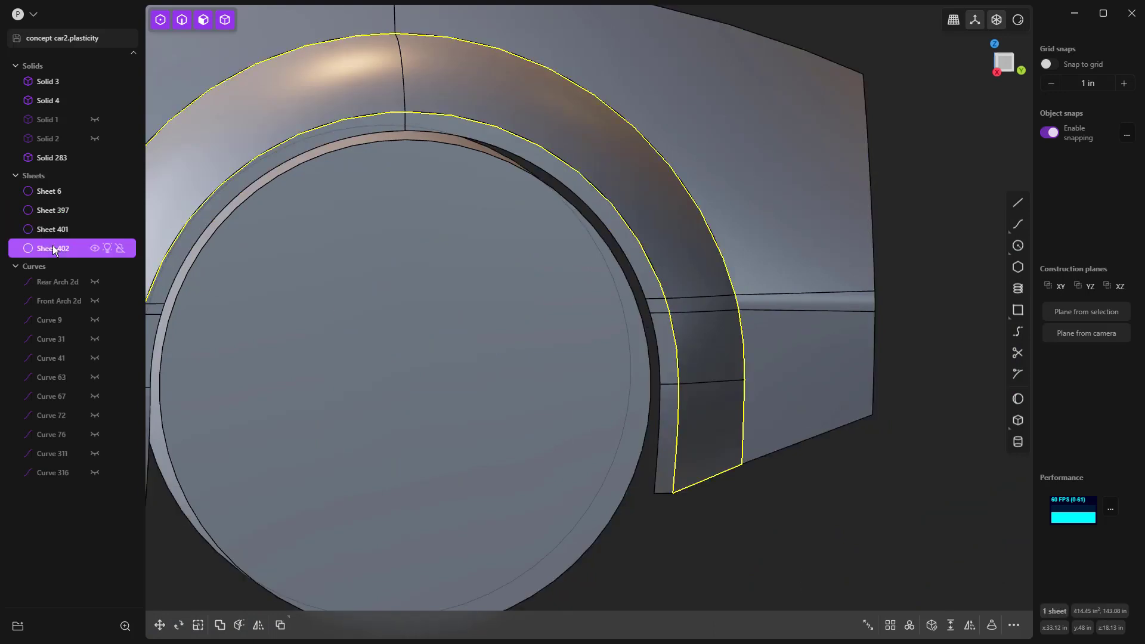
left_click(94, 248)
scroll(838, 494, "down", 3)
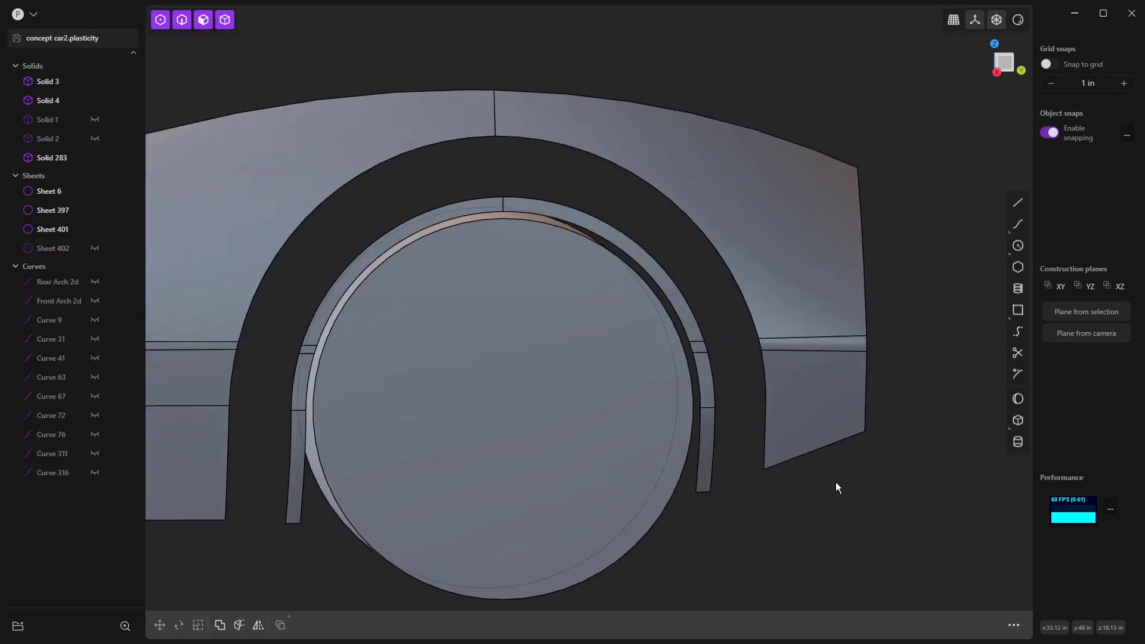
Unjoin the short face above the lowest segment of the arch lip's tail-side leg and hide it.
middle_click_drag(828, 483, 791, 457)
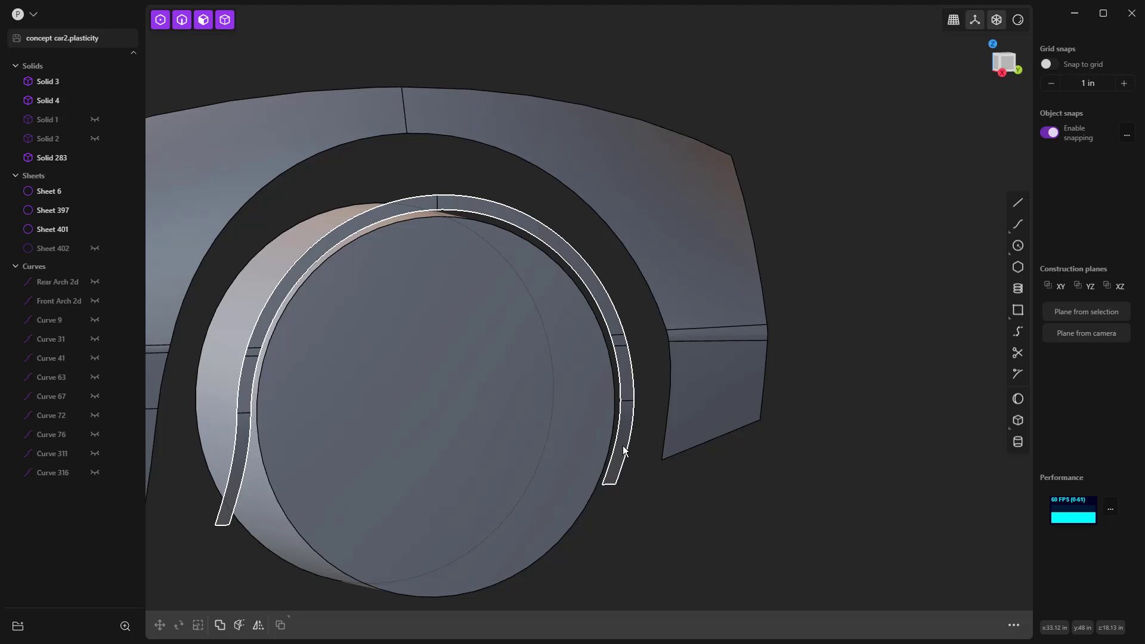
middle_click_drag(646, 430, 516, 443)
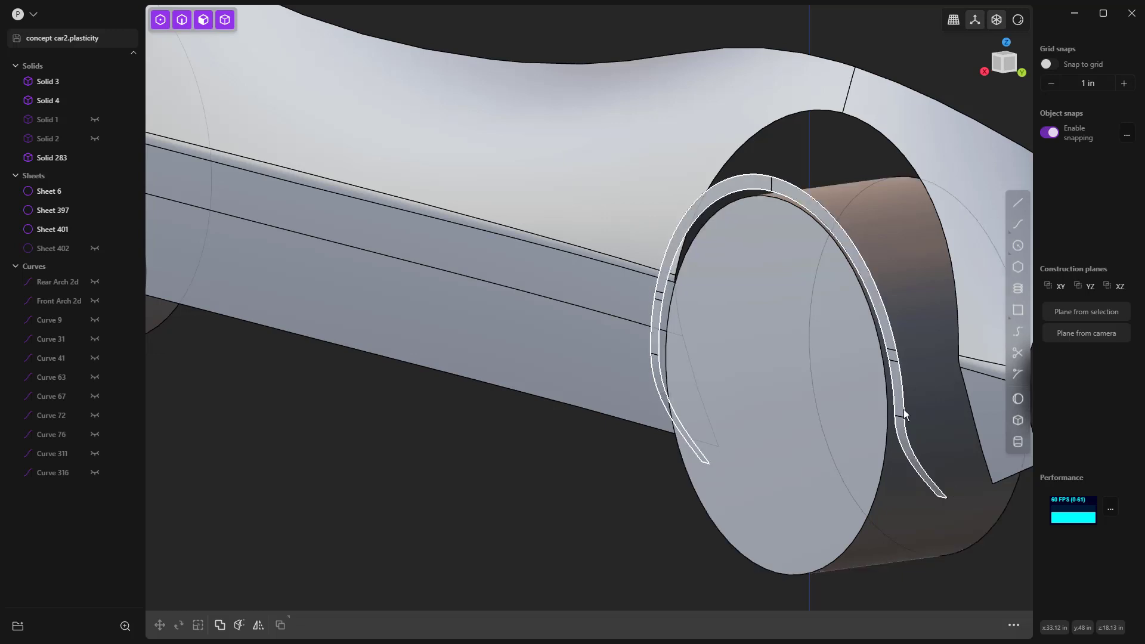
left_click(896, 385)
left_click(896, 385)
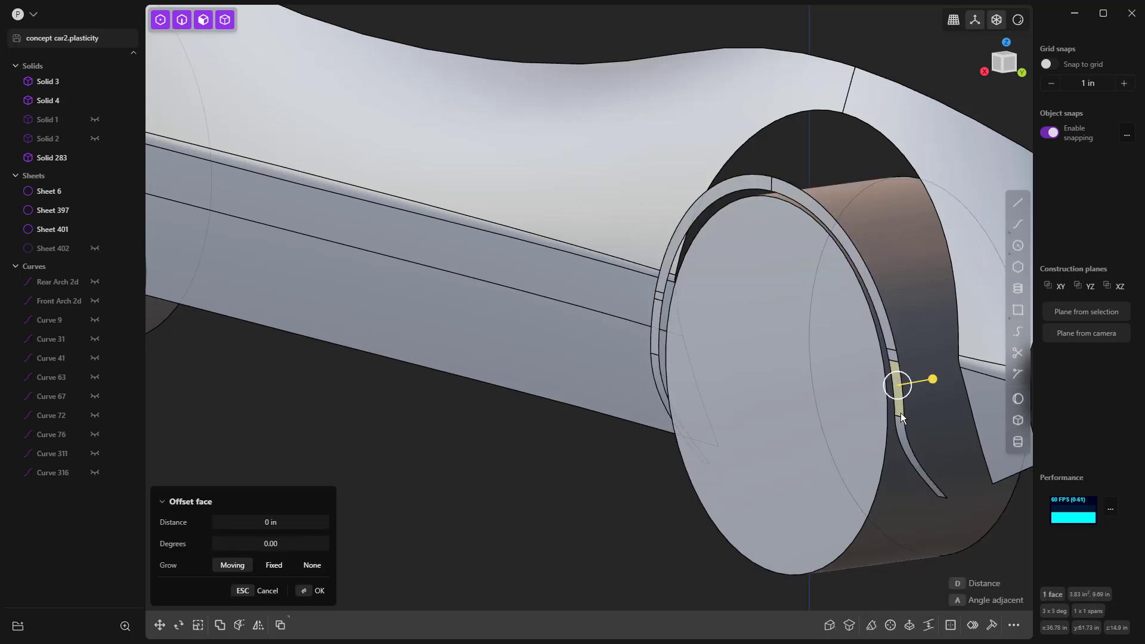
key("alt+j")
left_click(681, 515)
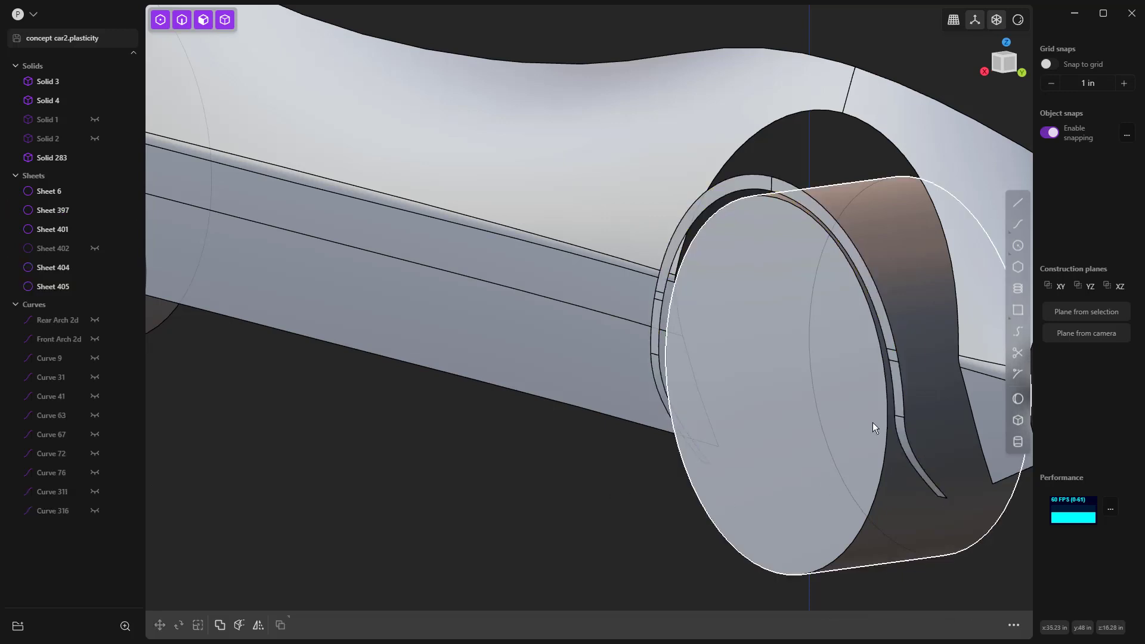
scroll(872, 426, "up", 2)
left_click(900, 387)
key("h")
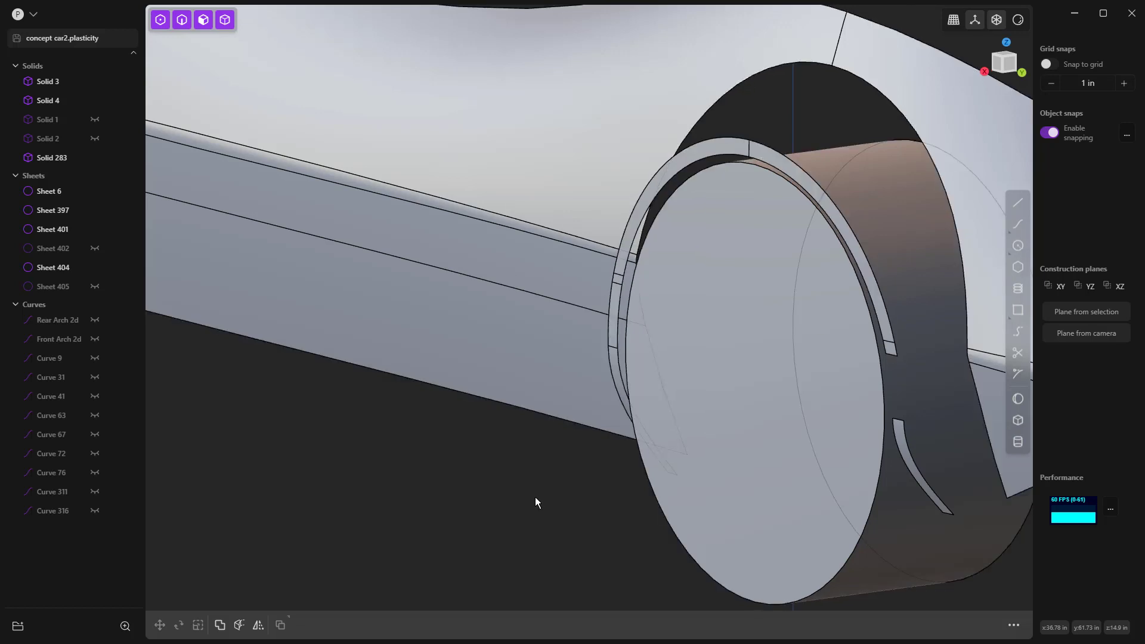
key("2")
middle_click_drag(851, 434, 619, 301, "shift")
scroll(642, 281, "up", 5)
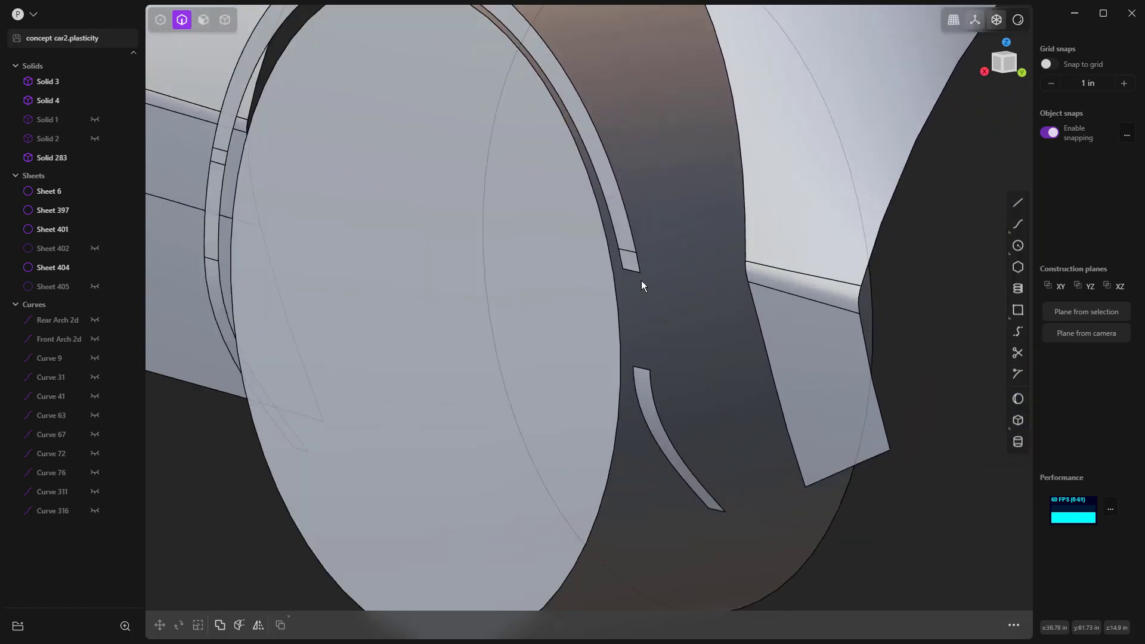
left_click(635, 276)
left_click(721, 527, "shift")
key("l")
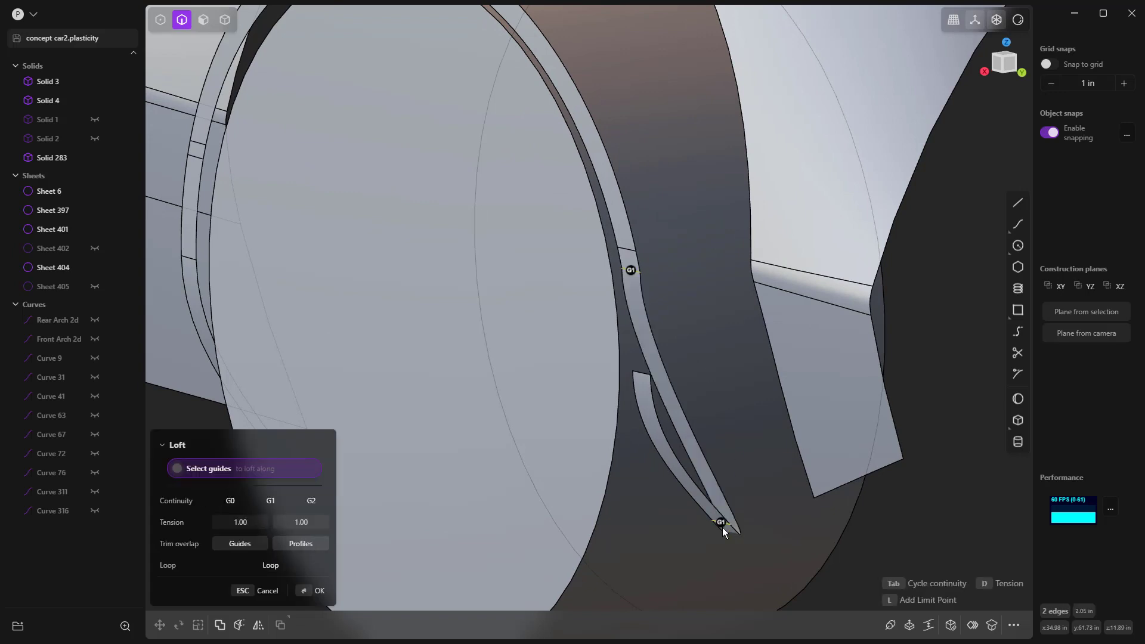
left_click(720, 525)
left_click(721, 524)
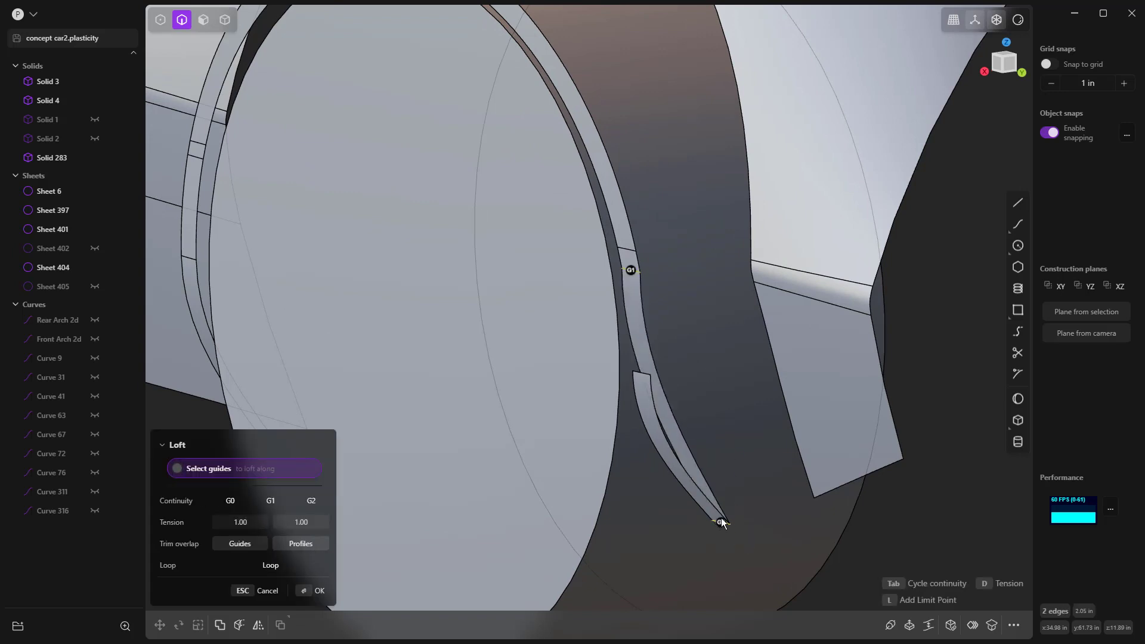
middle_click_drag(725, 509, 793, 500)
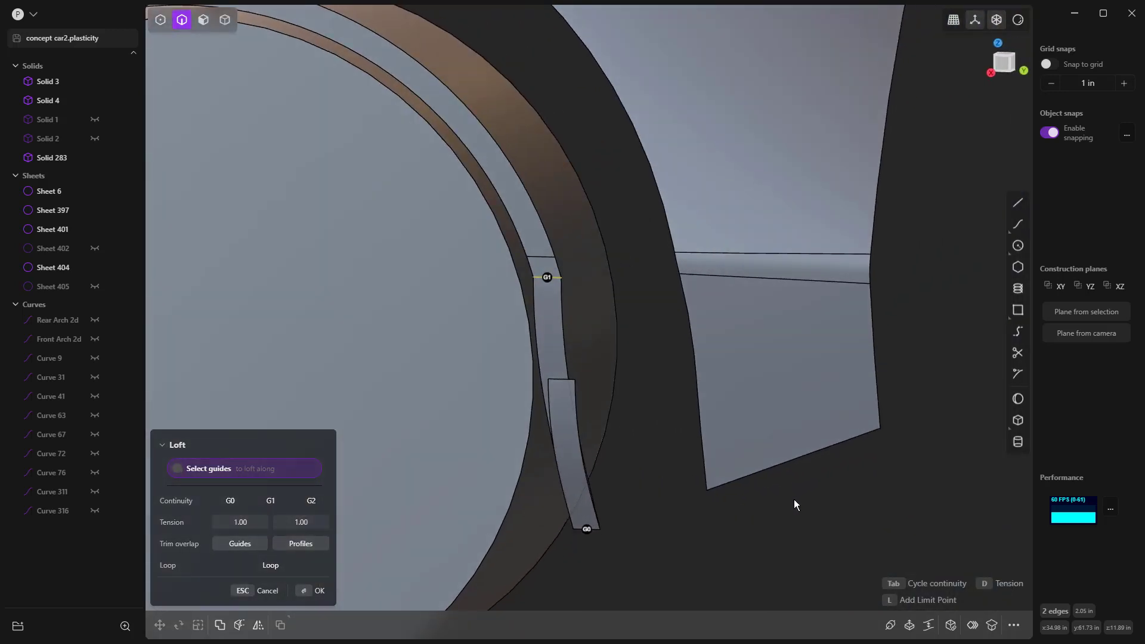
key("KP_3")
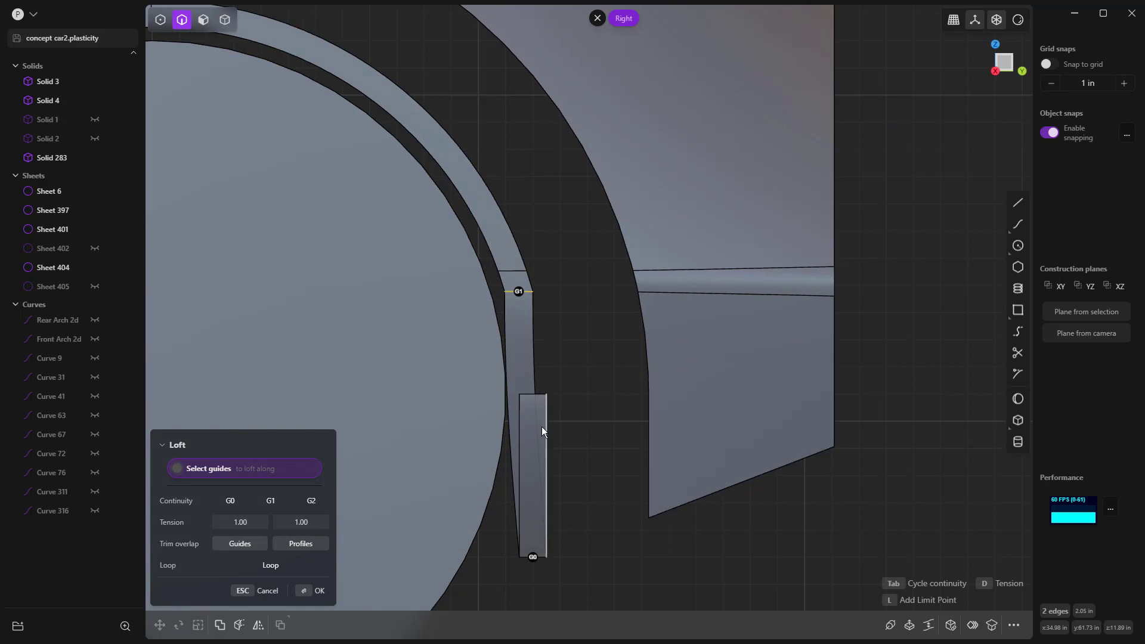
left_click(518, 292)
left_click(519, 292)
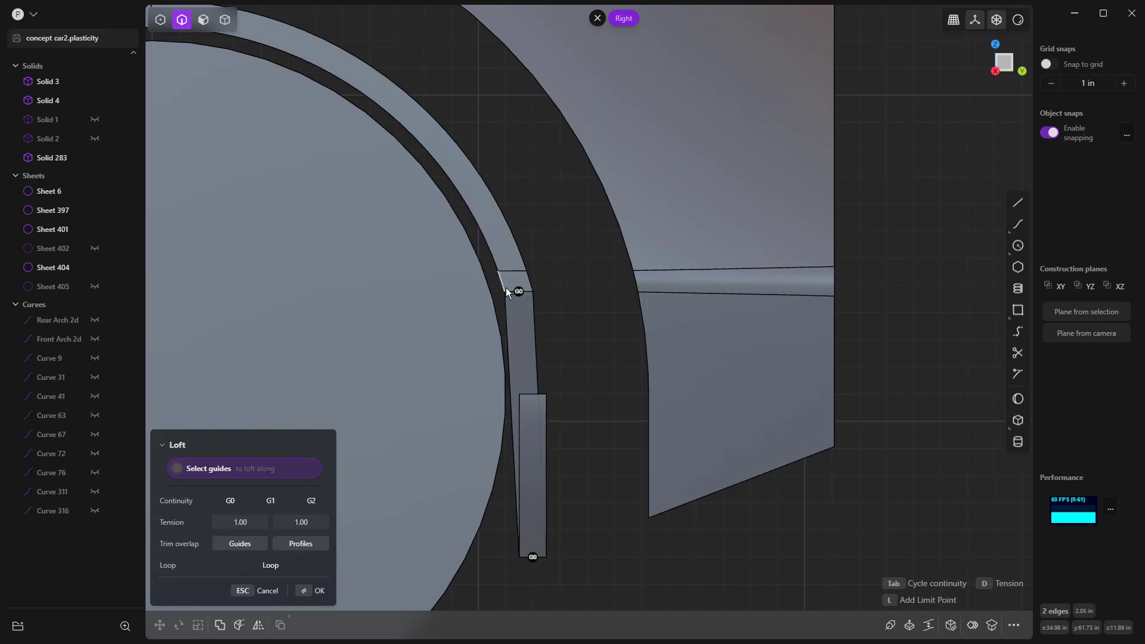
key("Escape")
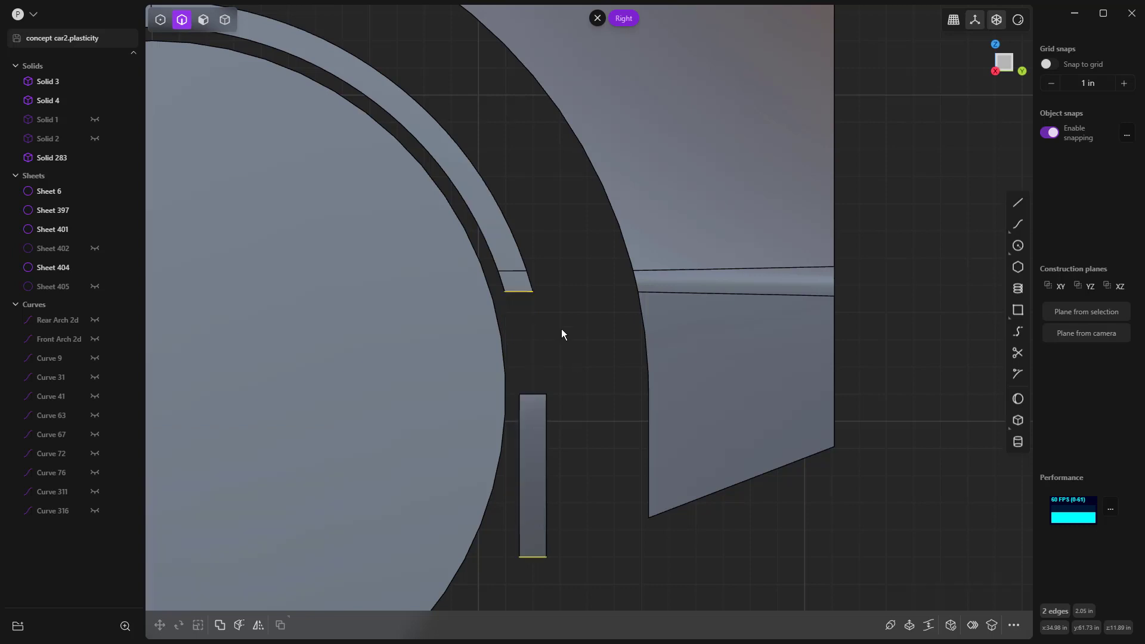
Bridge the inner edge of the upper arch lip's open end to the lower lip piece's inner bottom corner with a curve.
left_click(1018, 331)
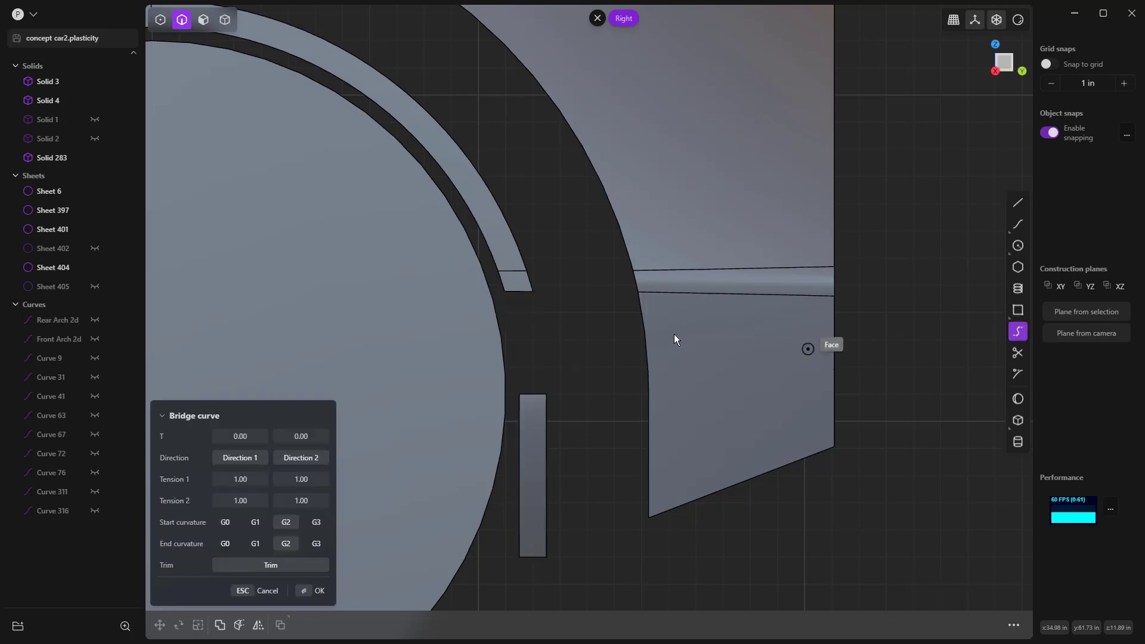
scroll(496, 301, "up", 5)
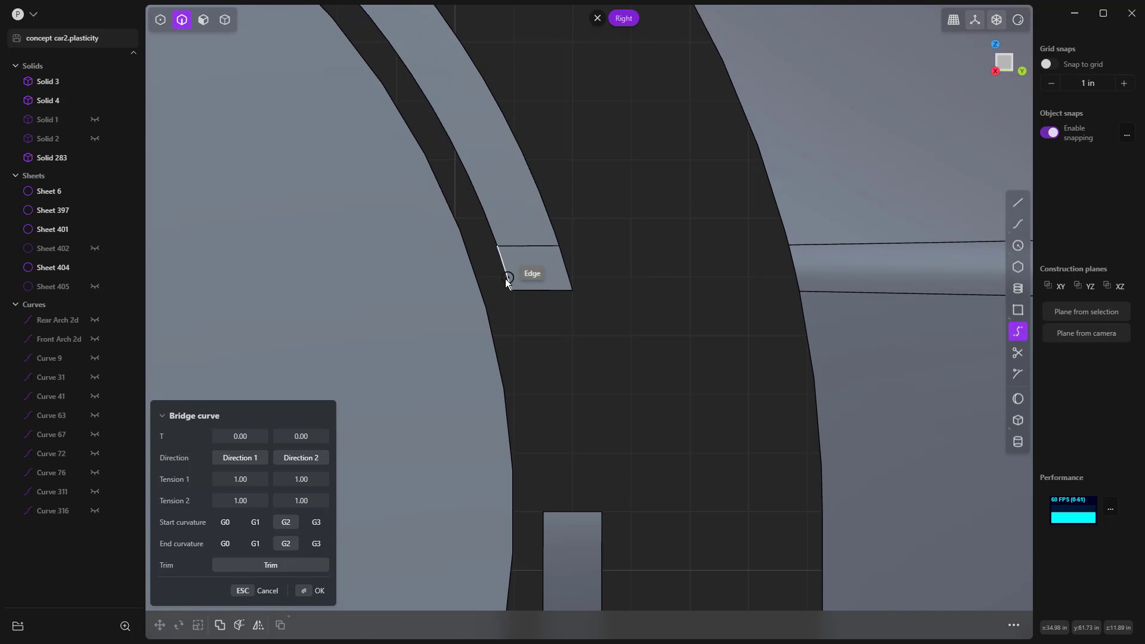
left_click(511, 285)
scroll(584, 328, "down", 4)
middle_click_drag(593, 430, 532, 453)
scroll(694, 540, "up", 3)
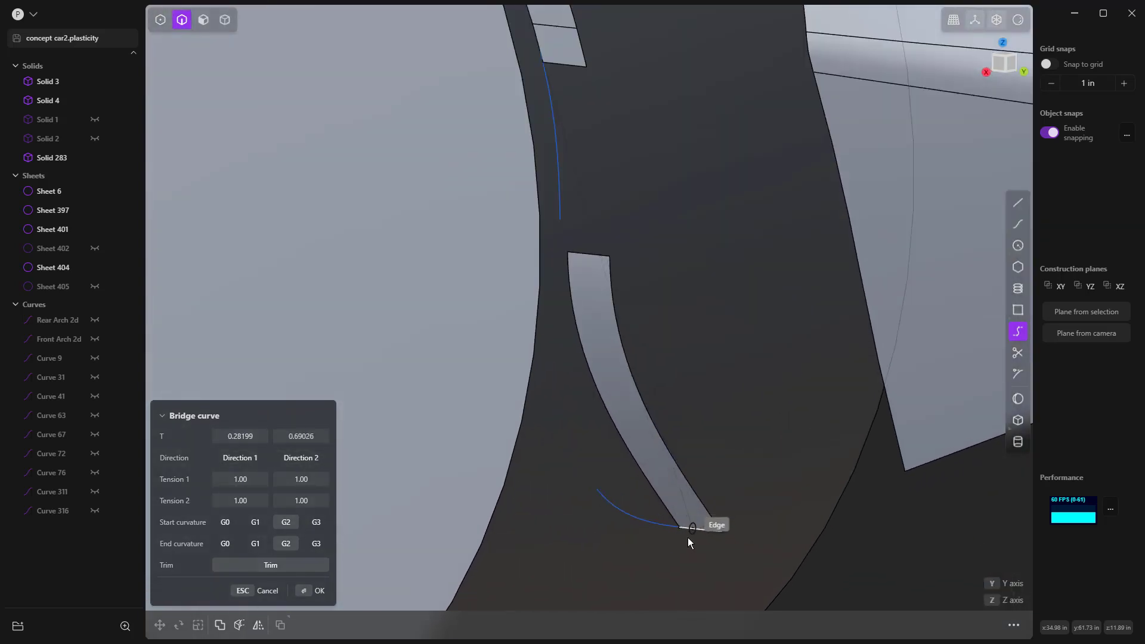
scroll(670, 517, "down", 5)
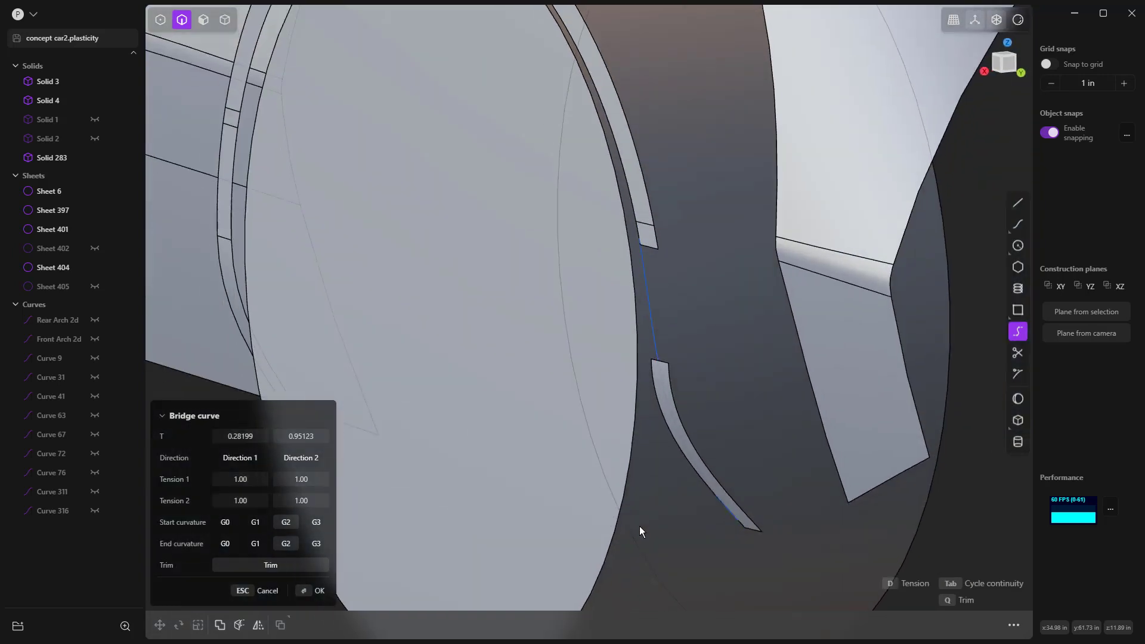
middle_click_drag(639, 526, 672, 523)
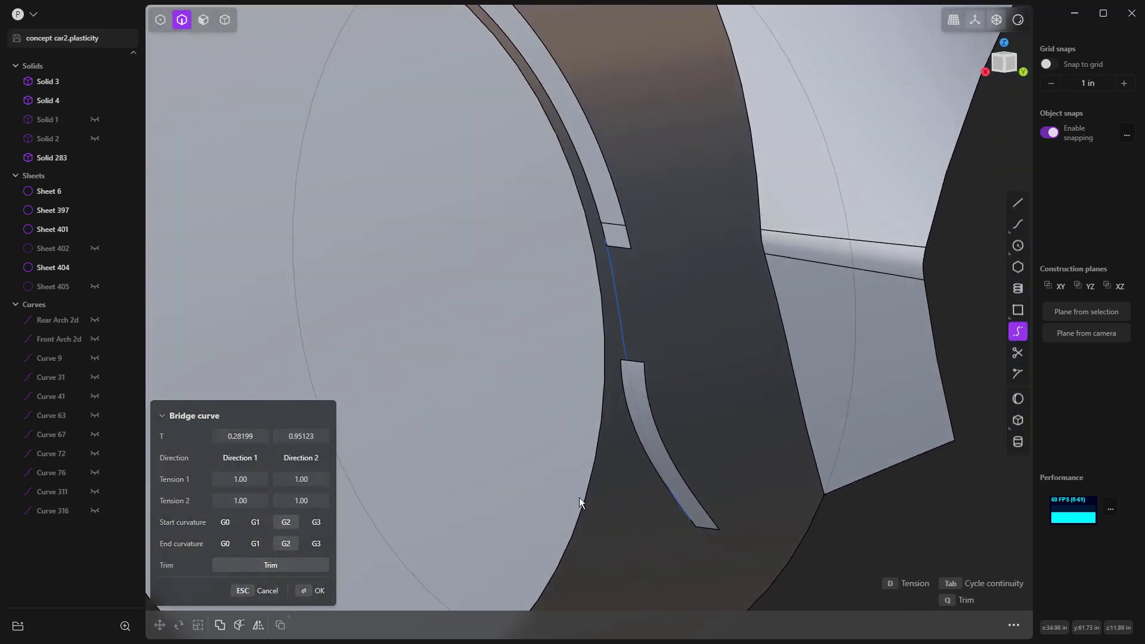
key("5")
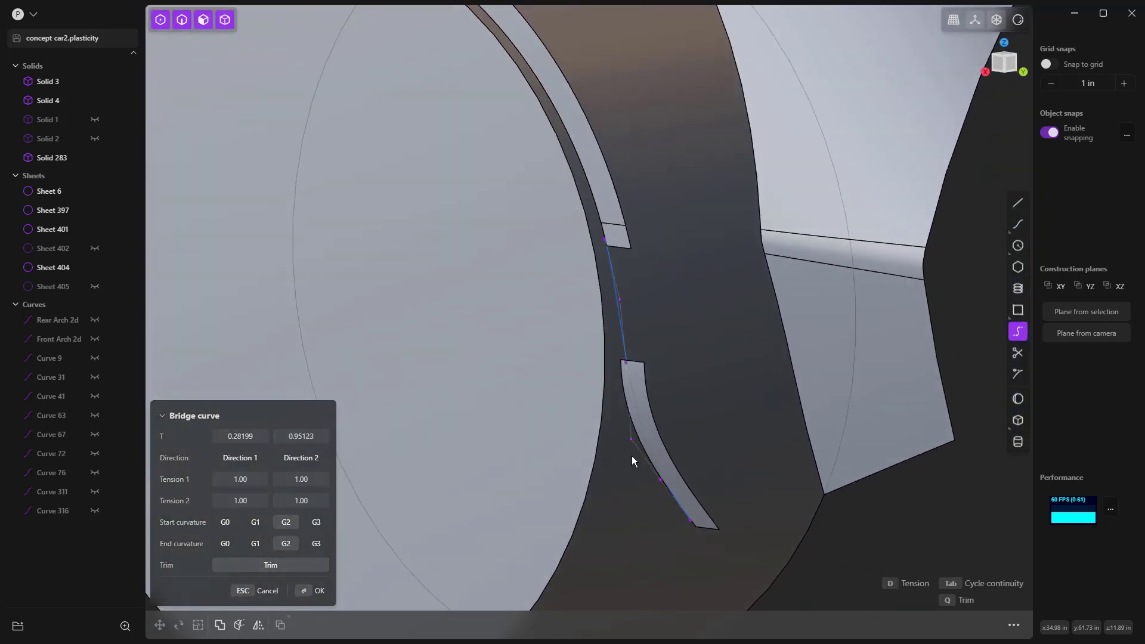
Set the inner bridge curve's T values to 0.00 and 1.00, with G1 start and end curvature, and finish it.
left_click(252, 440)
type("0.27")
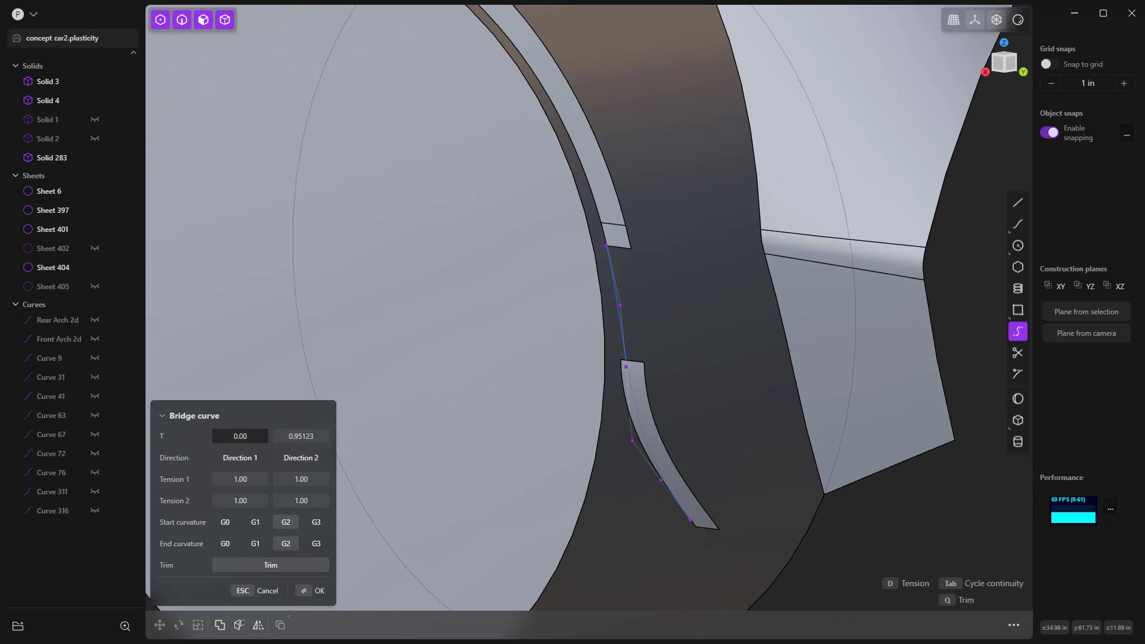
left_click_drag(309, 435, 331, 435)
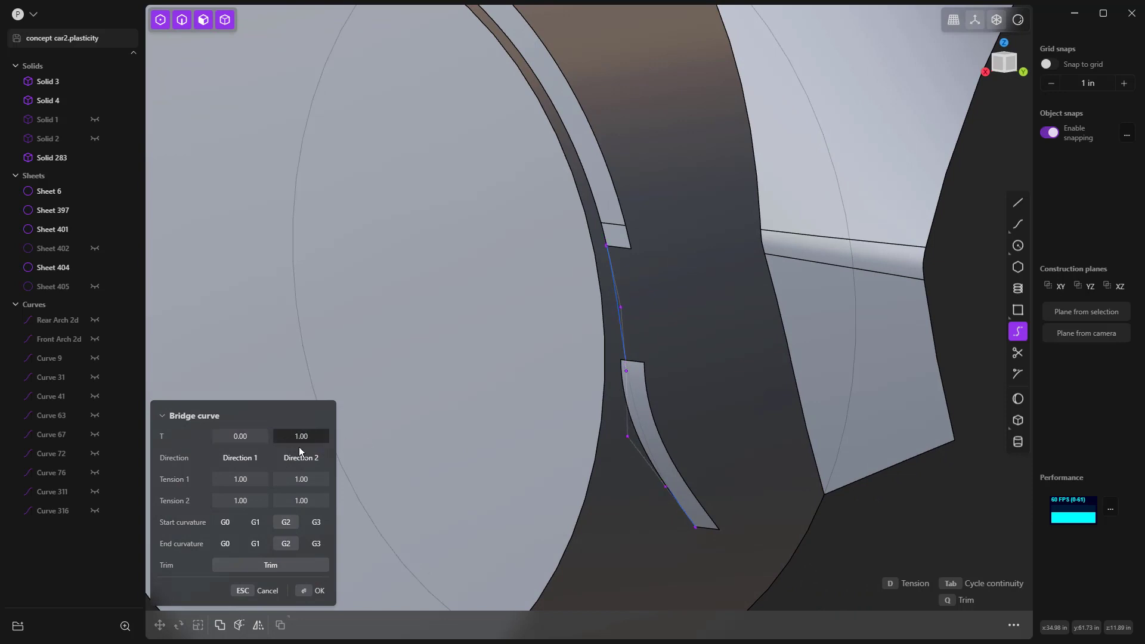
left_click(255, 522)
left_click(257, 543)
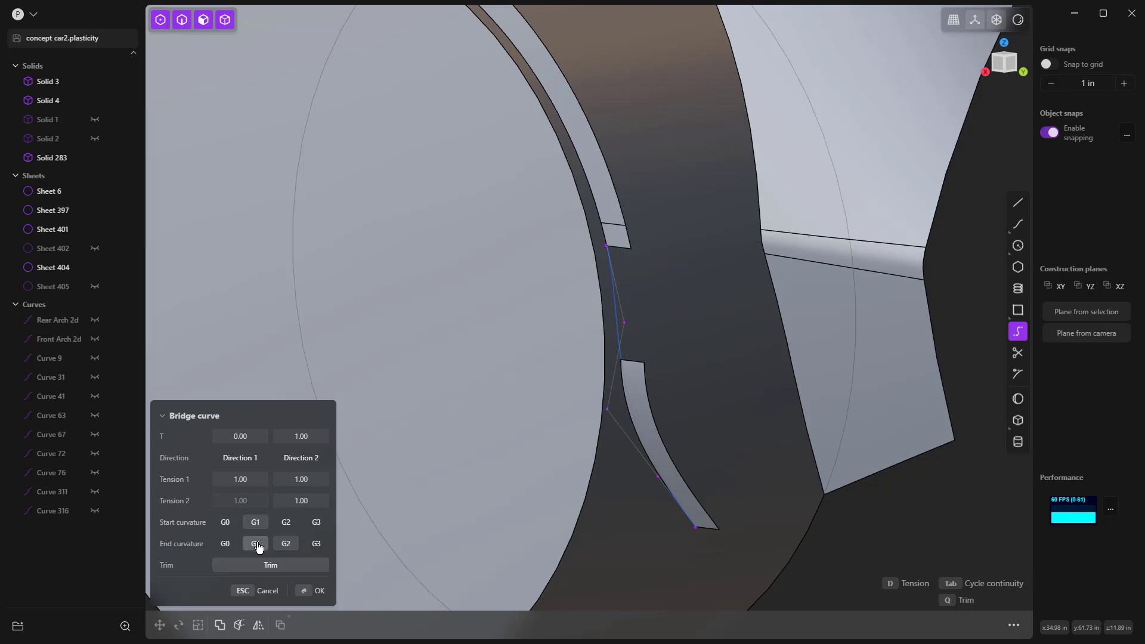
middle_click_drag(506, 473, 627, 470)
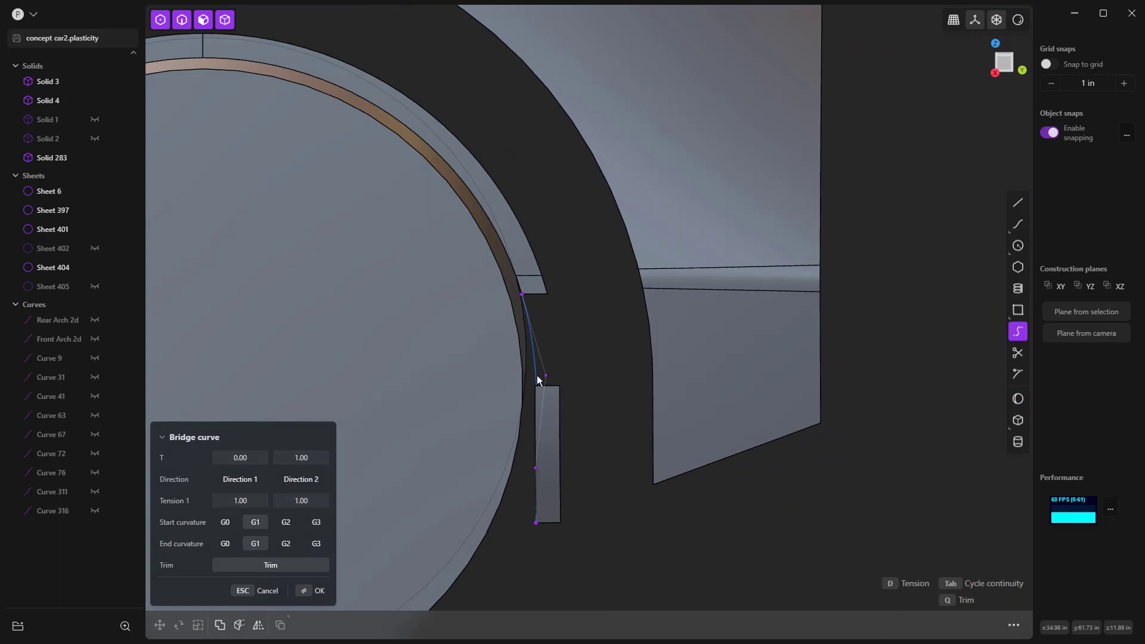
right_click(666, 526)
left_click(804, 519)
Bridge the outer edge of the upper arch lip's open end to the lower lip piece's outer bottom corner with a second curve.
left_click(1018, 331)
scroll(546, 294, "up", 3)
left_click(546, 277)
scroll(608, 486, "down", 3)
middle_click_drag(615, 524, 577, 529)
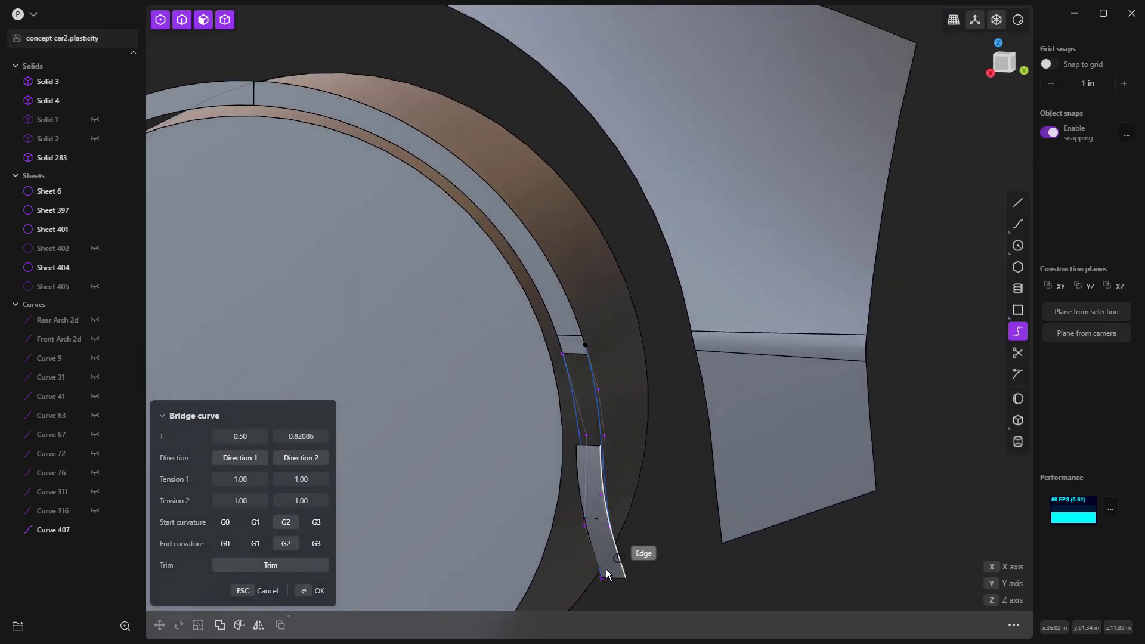
scroll(609, 573, "up", 3)
left_click(633, 571)
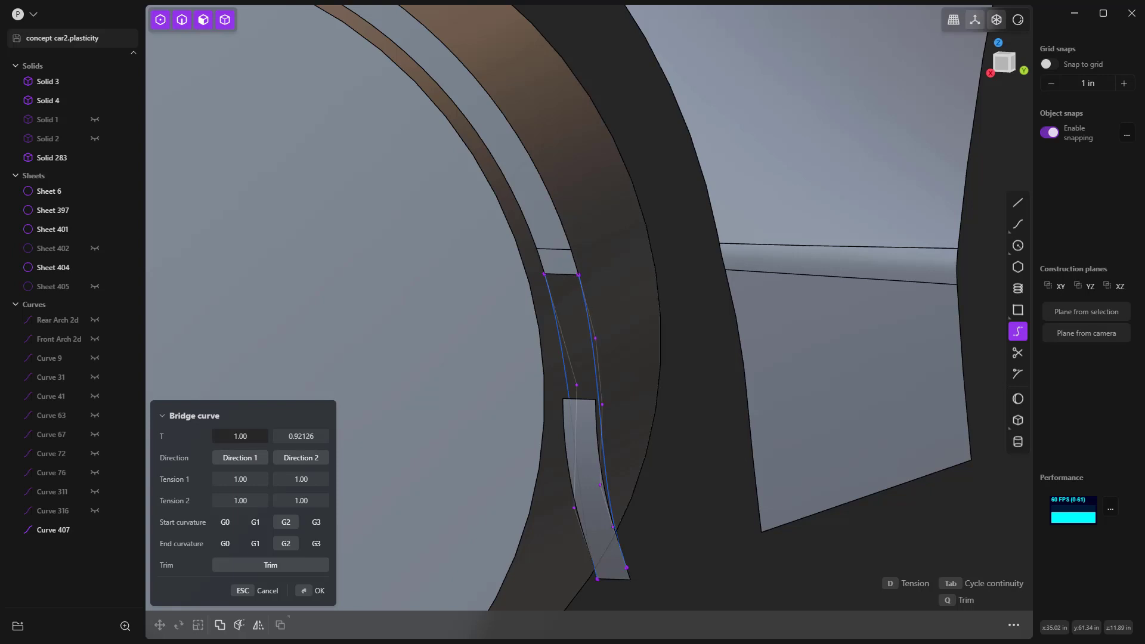
Set the outer bridge curve's second T value to 1.00, with G1 start and end curvature, and finish it.
left_click_drag(298, 437, 316, 437)
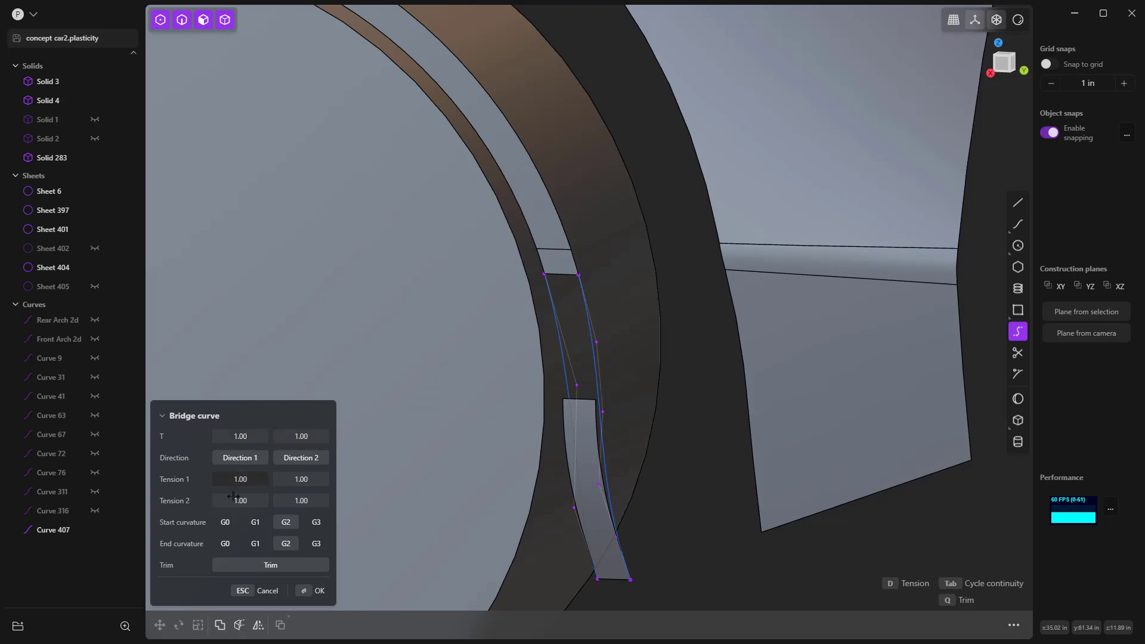
left_click(256, 522)
left_click(255, 543)
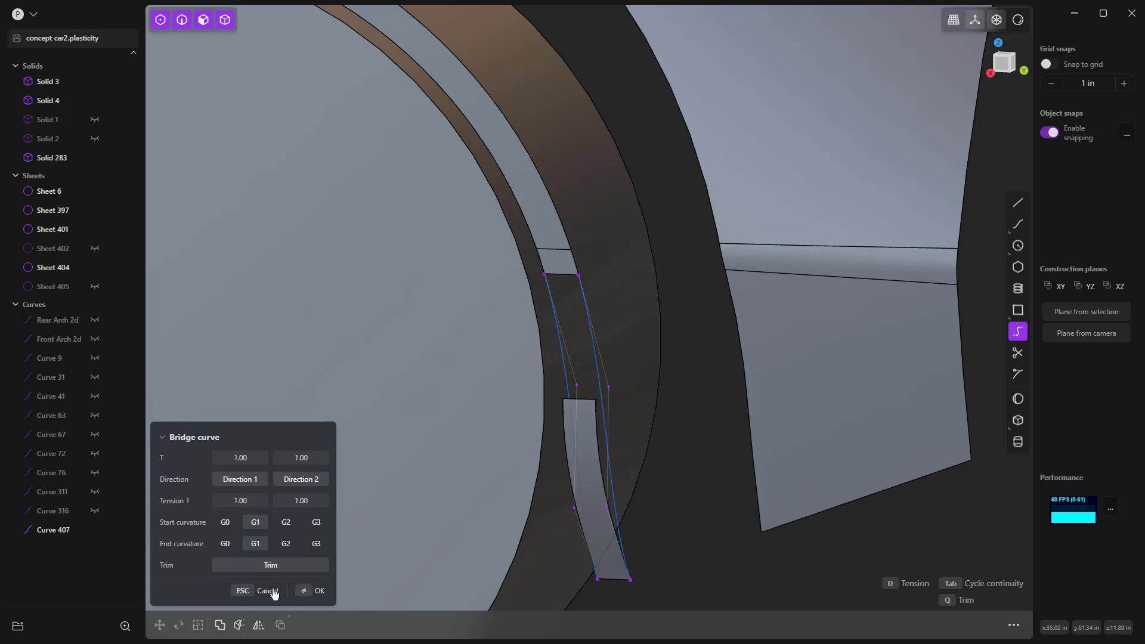
left_click(305, 590)
scroll(596, 500, "down", 3)
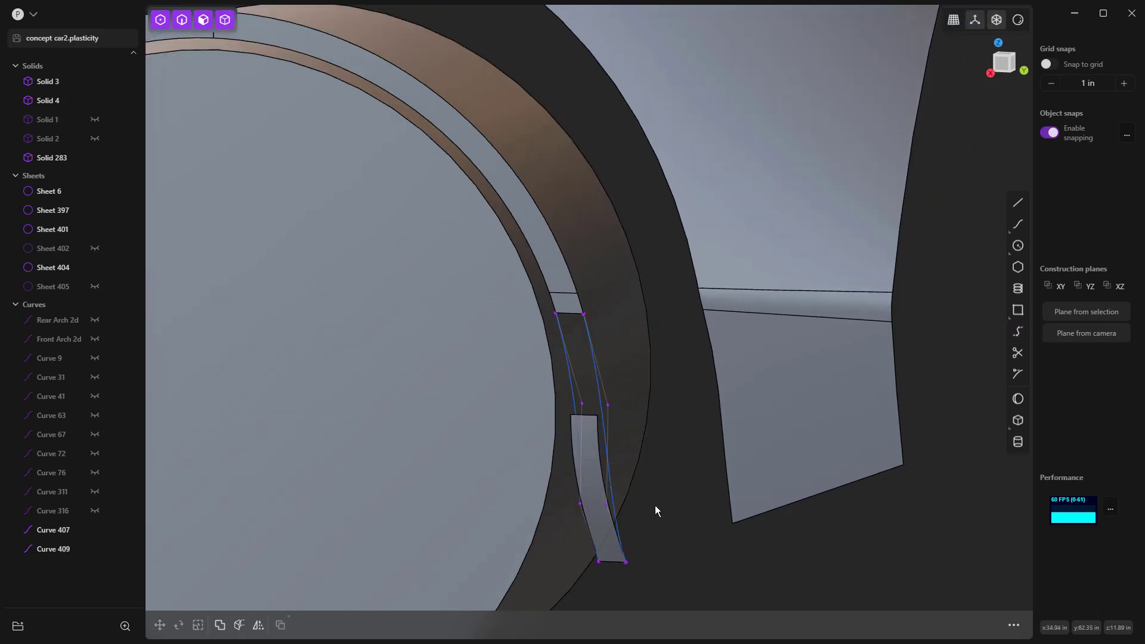
Loft a surface from the upper arch lip's open end to the lower lip piece's bottom edge, using both bridge curves as guides.
middle_click_drag(652, 514, 650, 514)
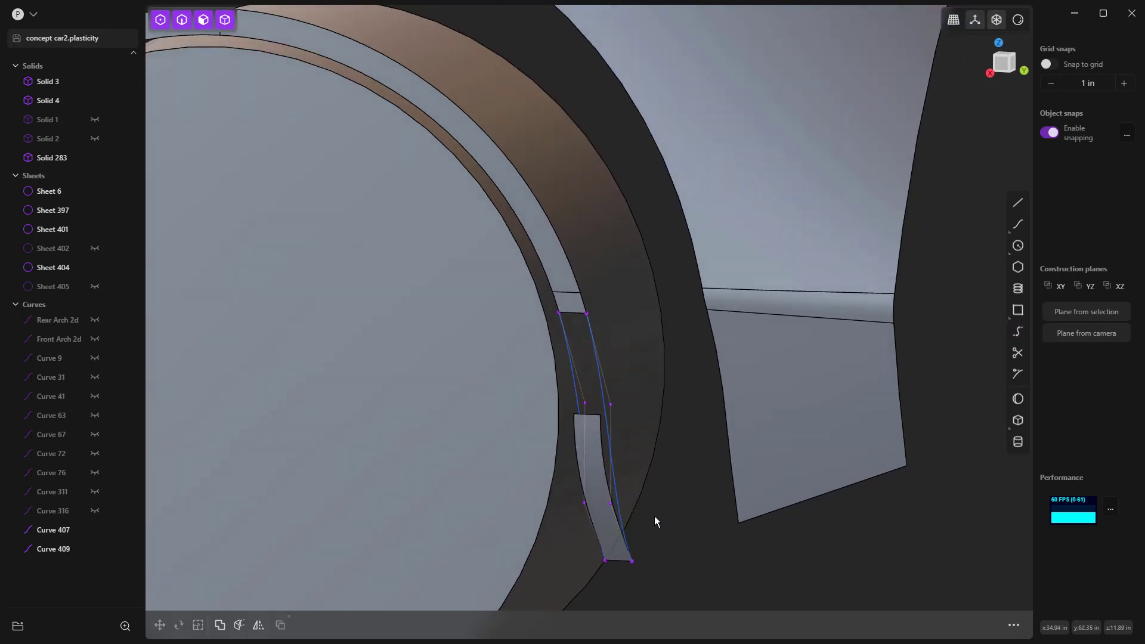
key("2")
left_click(579, 313)
key("shift+e")
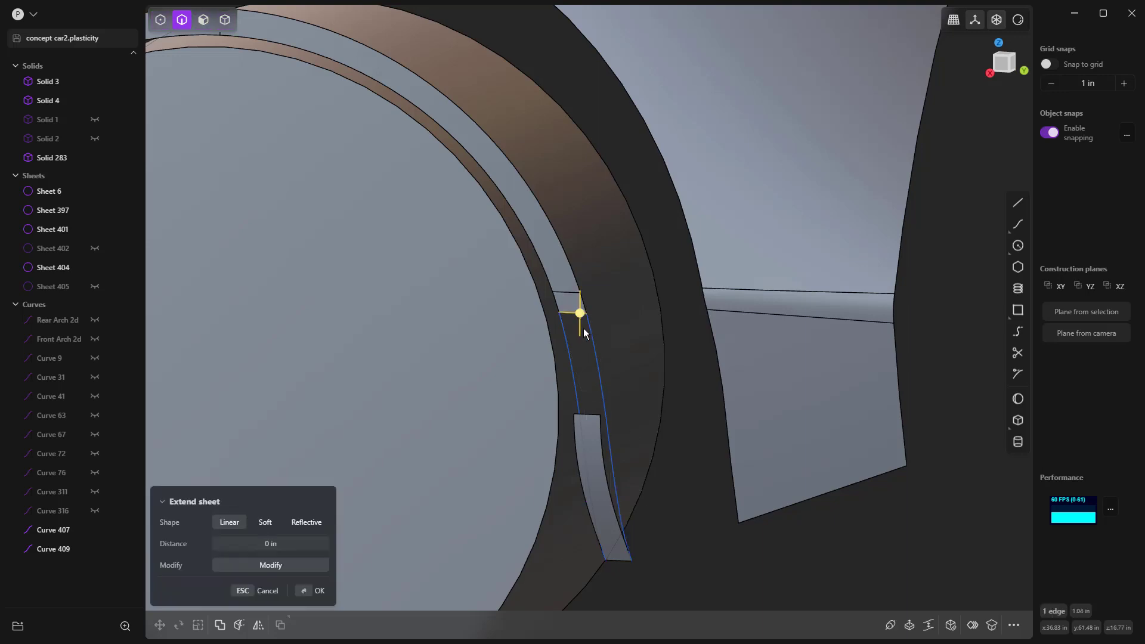
left_click(623, 561, "shift")
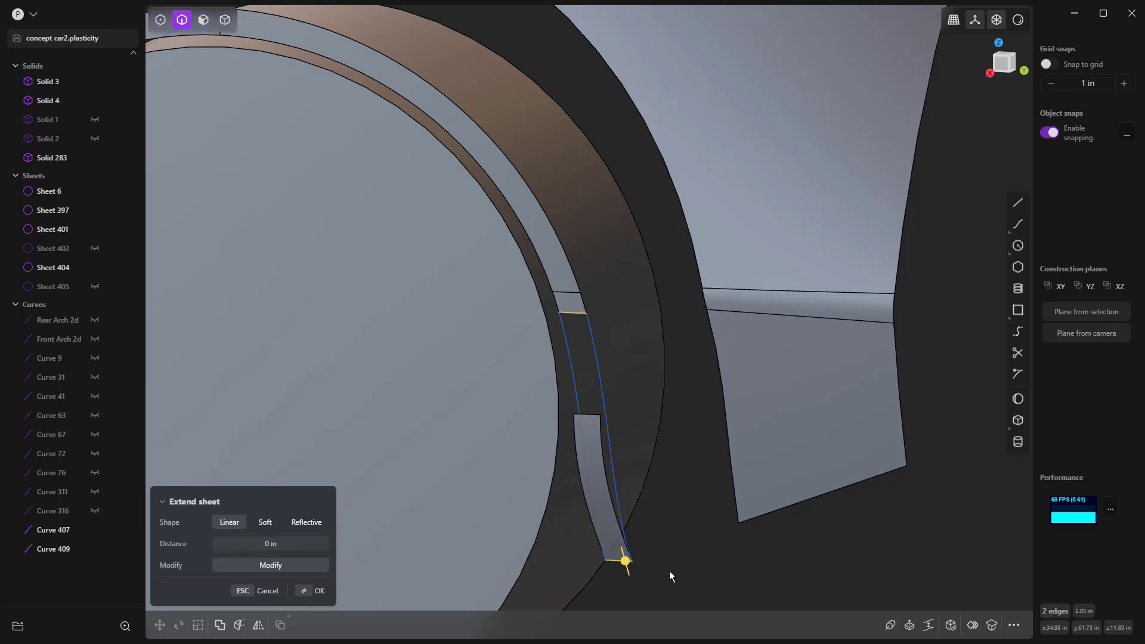
key("l")
left_click(619, 562)
left_click(619, 562)
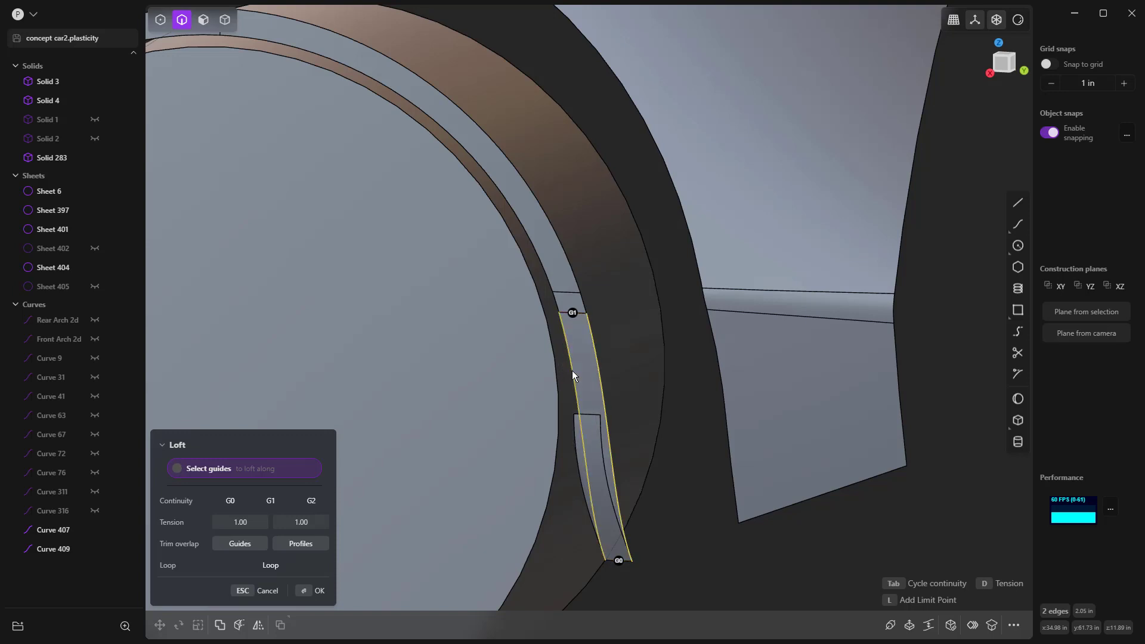
key("Return")
Hide the old lower lip piece and the bridge curves around the new lofted surface.
mouse_move(662, 531)
middle_mouse_down()
mouse_move(711, 523)
mouse_move(647, 539)
middle_mouse_up()
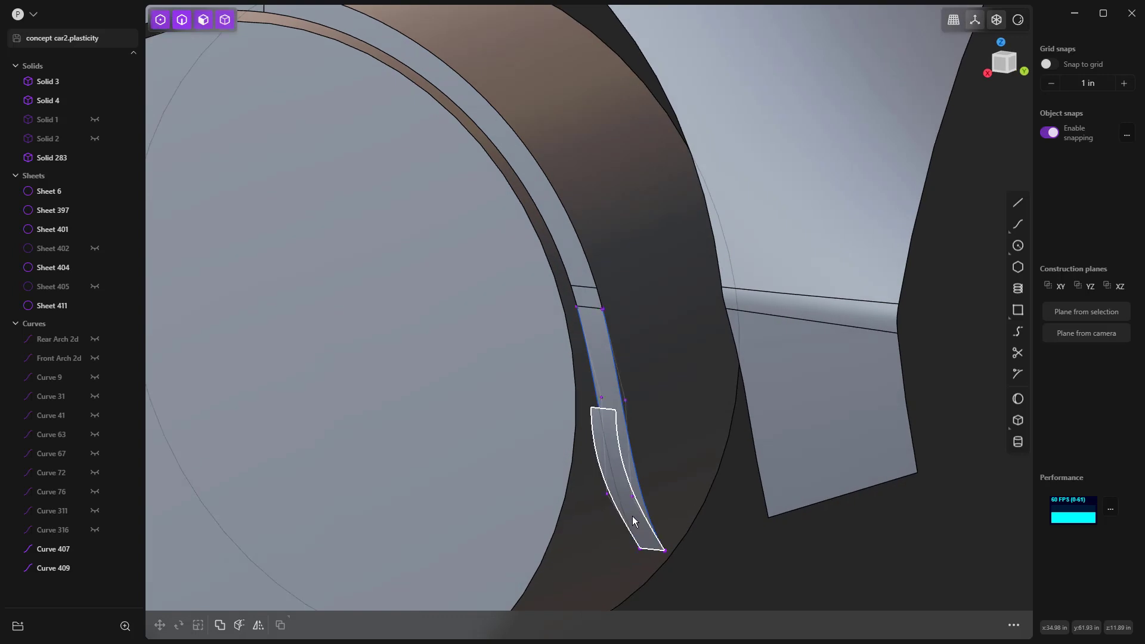
left_click(614, 461)
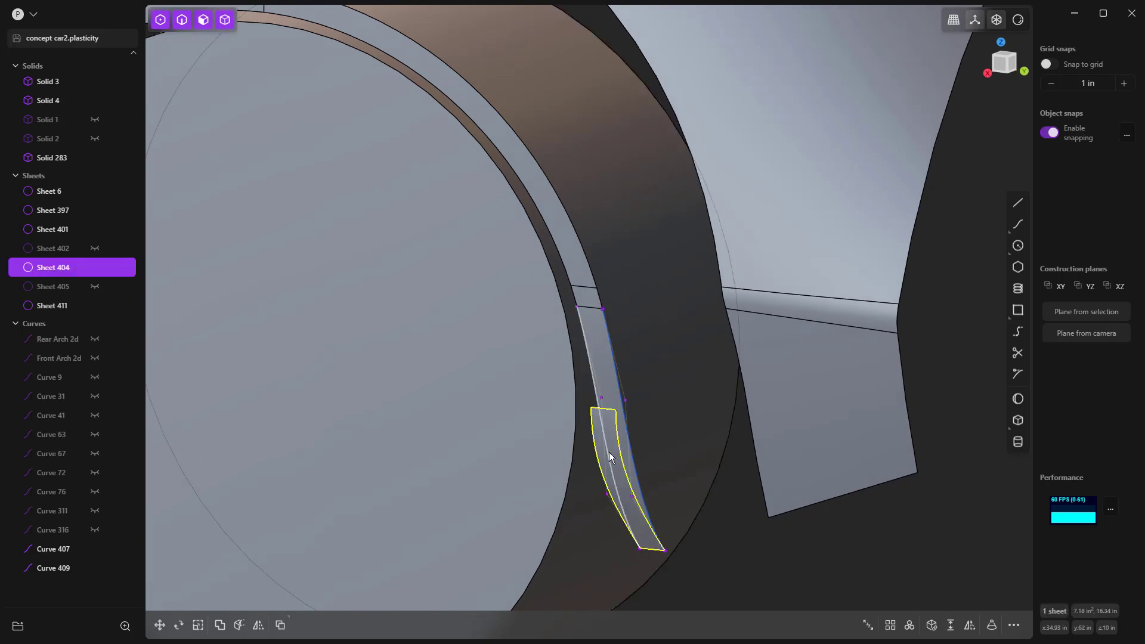
key("h")
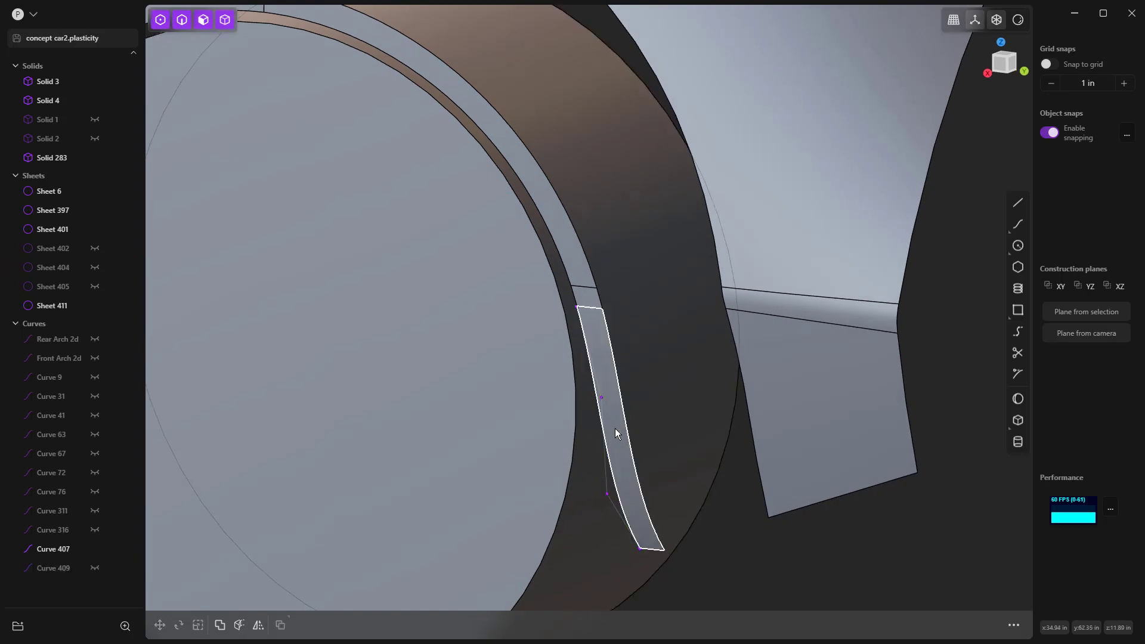
left_click(599, 343)
Join the lofted lower lip surface with the upper arch lip into one sheet.
left_click(593, 302)
key("j")
scroll(691, 411, "down", 3)
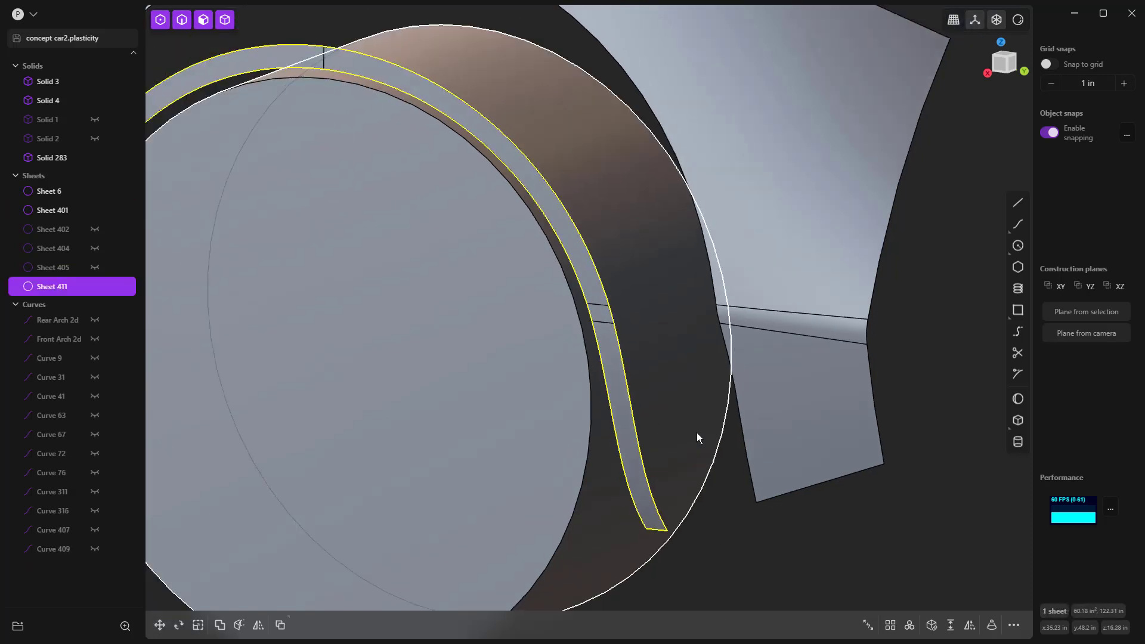
left_click(772, 560)
Loft between the arch lip's two outer edges and the two edges of the body's wheel arch opening.
key("KP_3")
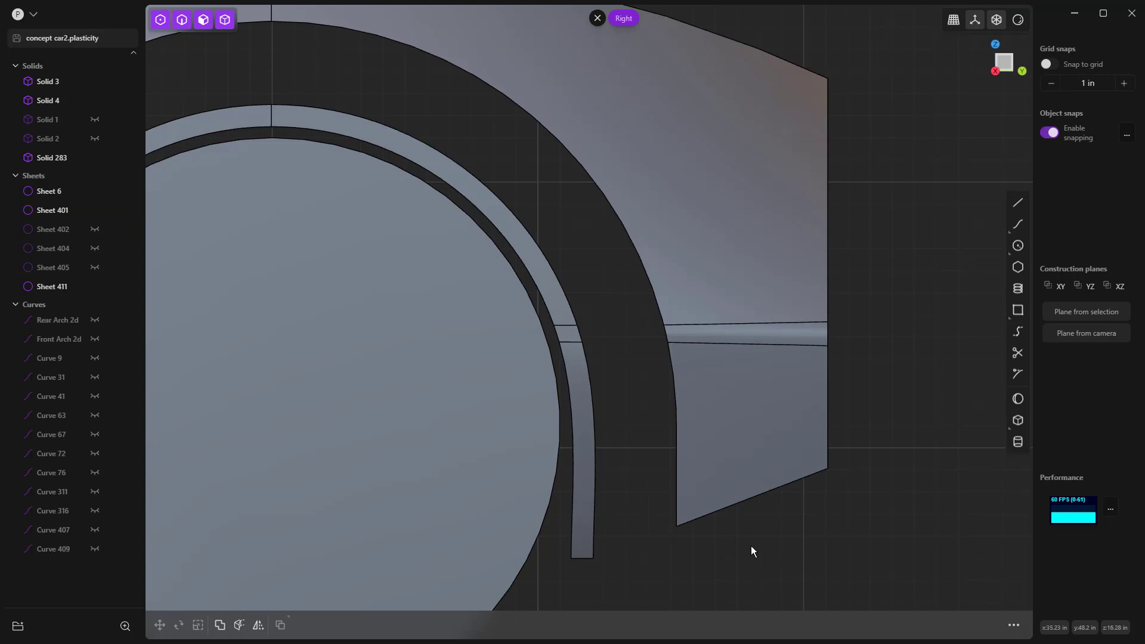
middle_click_drag(736, 535, 584, 544)
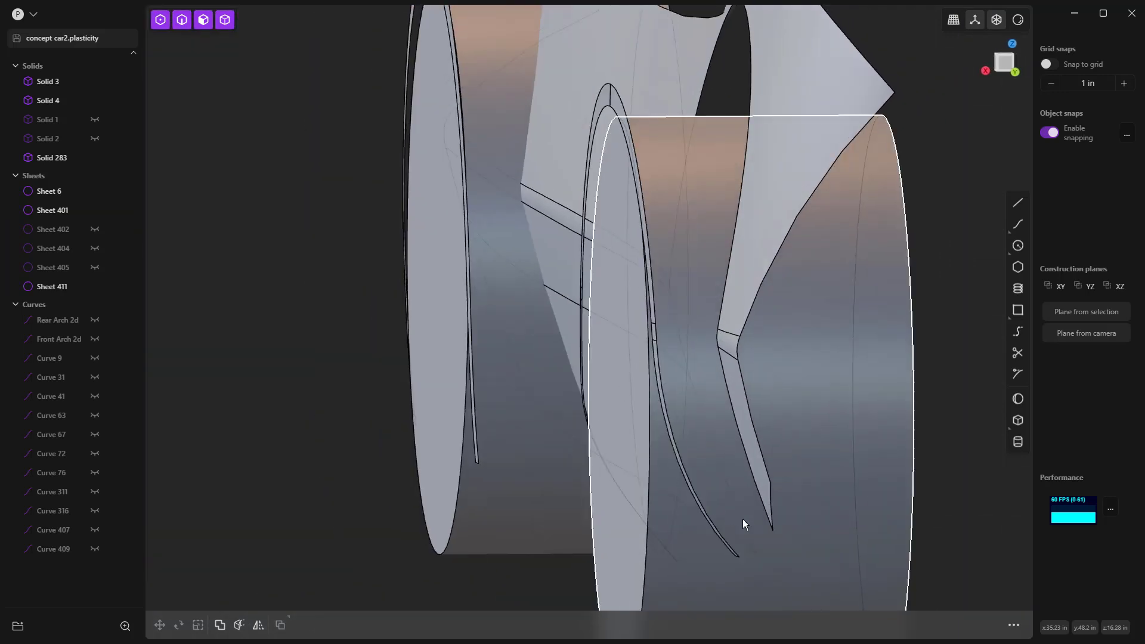
middle_click_drag(704, 500, 609, 343)
middle_click_drag(618, 323, 771, 418)
scroll(750, 399, "down", 6)
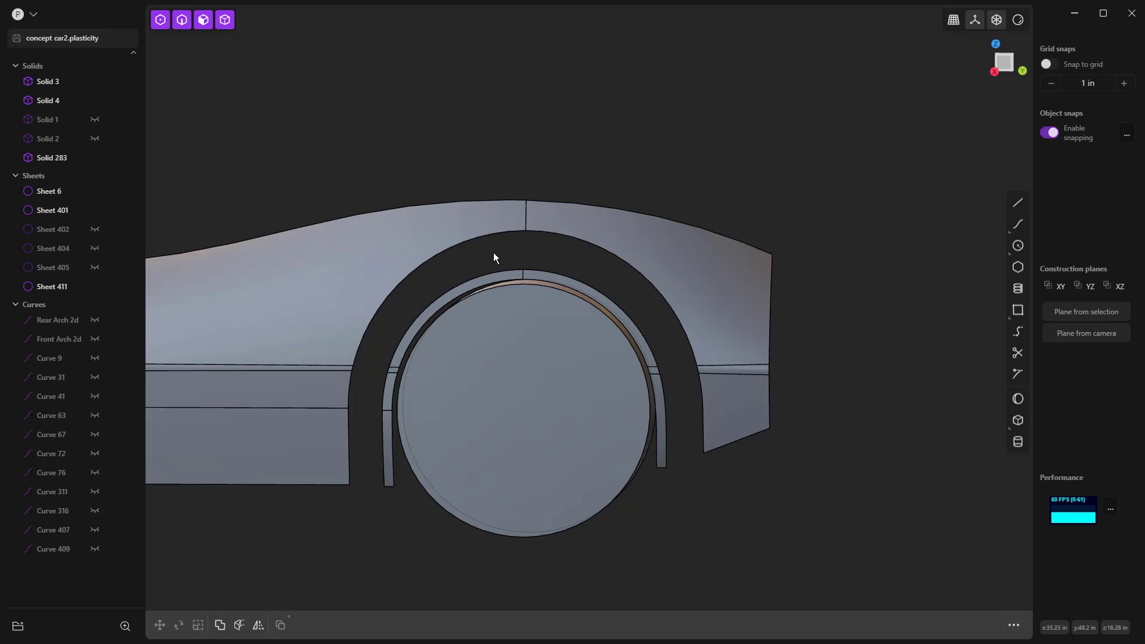
key("2")
left_click(492, 273)
key("e")
left_click(538, 267)
left_click(498, 232)
left_click(551, 233)
key("l")
Set the loft's continuity to G0 along the lip edge and try G2 along the body's arch edge.
middle_click_drag(445, 271, 560, 267)
scroll(480, 285, "up", 5)
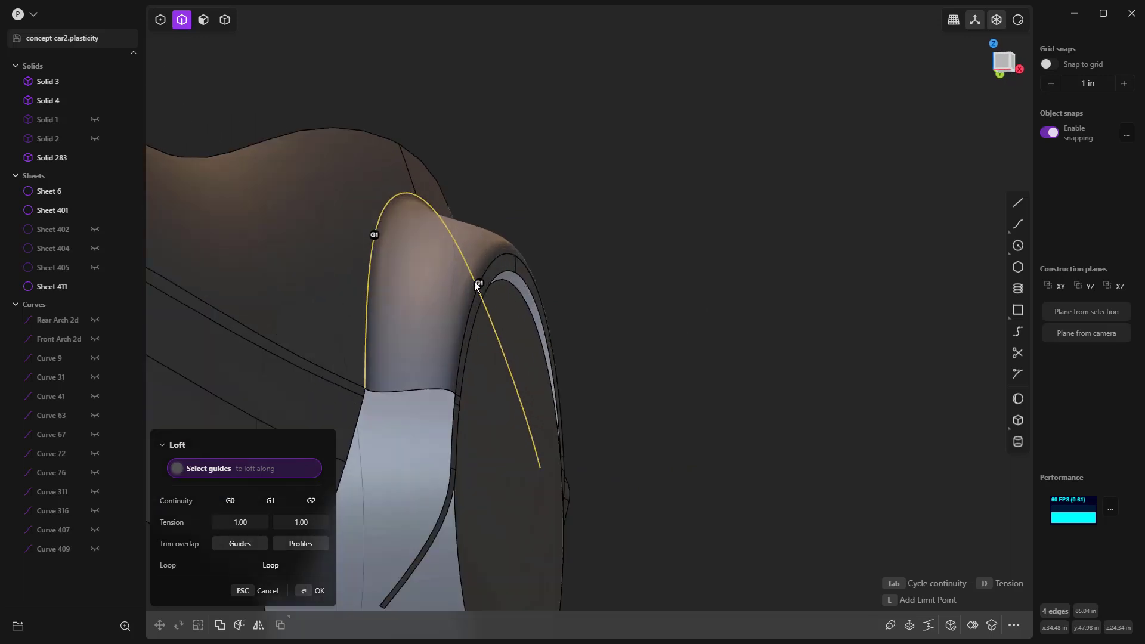
middle_click_drag(477, 284, 680, 208)
left_click(468, 154)
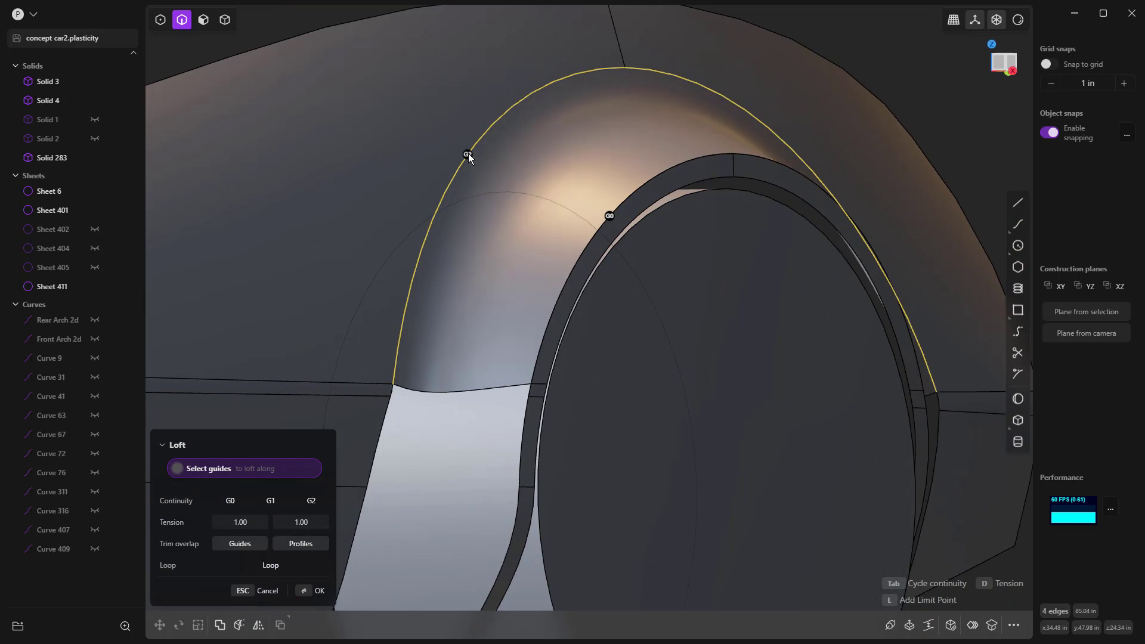
middle_click_drag(518, 223, 470, 238)
scroll(483, 226, "down", 5)
scroll(434, 146, "up", 3)
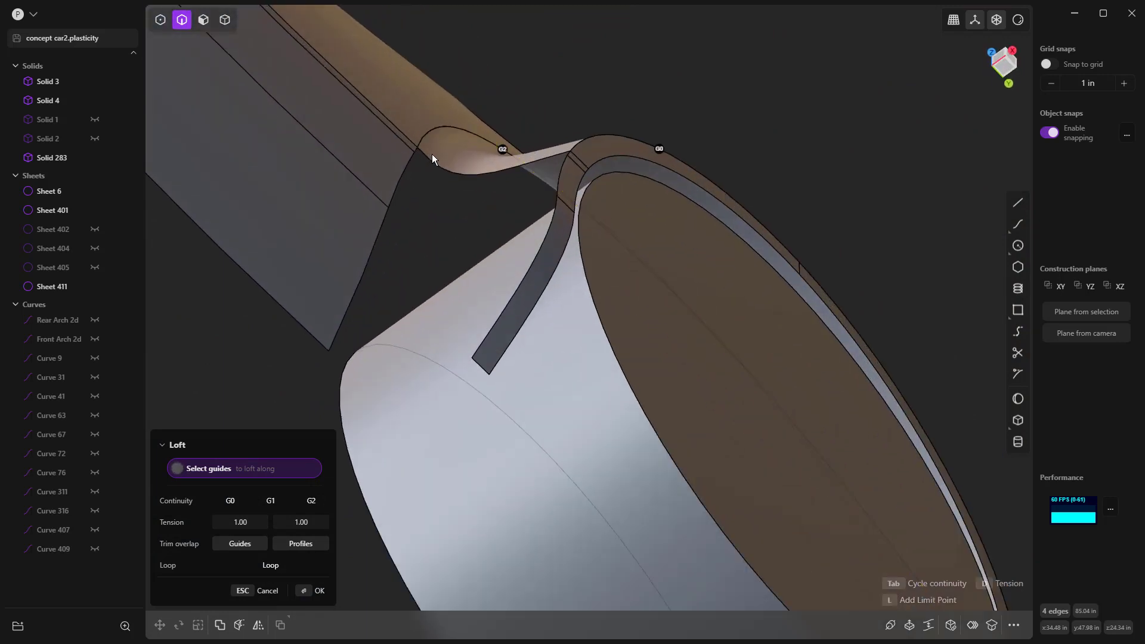
left_click(504, 150)
left_click(505, 150)
mouse_move(458, 179)
middle_mouse_down()
mouse_move(477, 178)
mouse_move(392, 177)
mouse_move(370, 189)
mouse_move(542, 241)
mouse_move(516, 220)
mouse_move(500, 234)
mouse_move(605, 278)
middle_mouse_up()
scroll(605, 278, "up", 4)
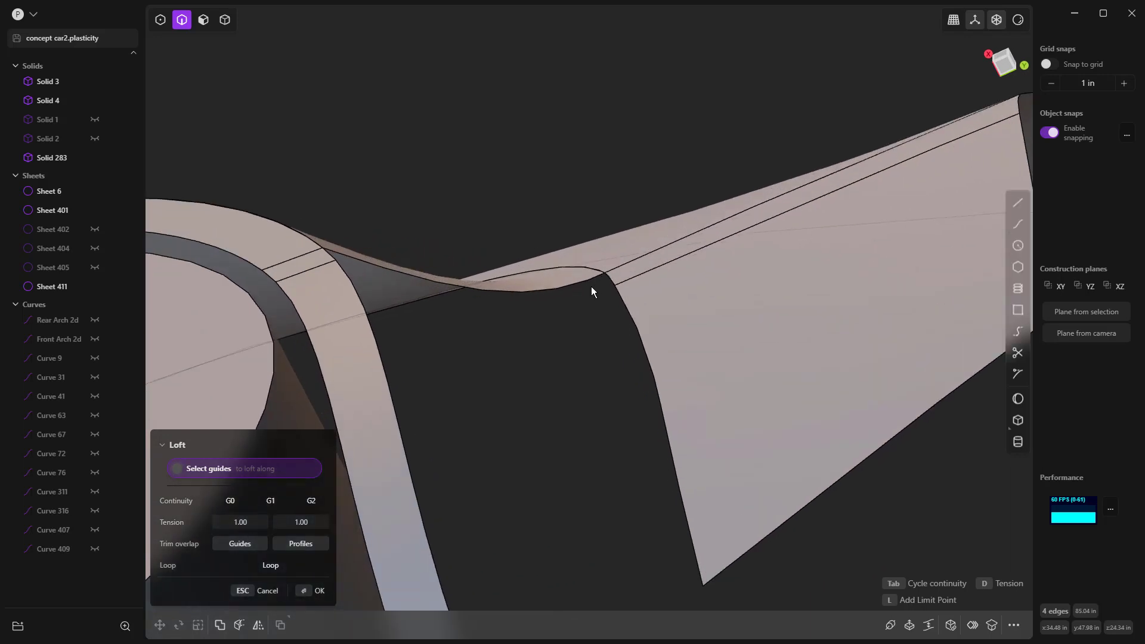
middle_click_drag(387, 229, 486, 238)
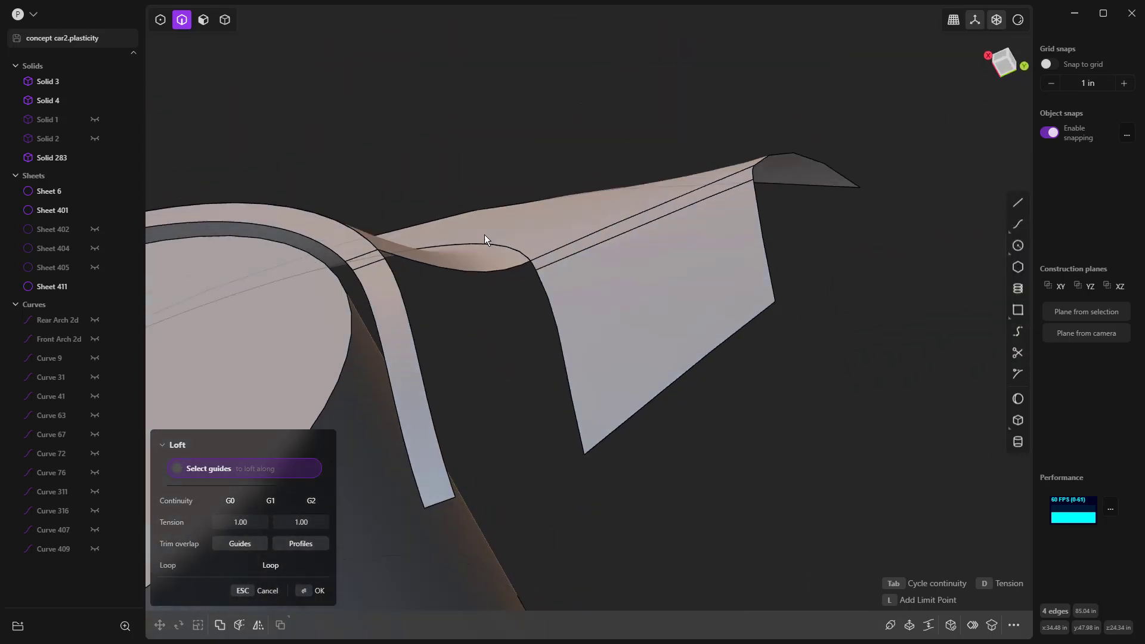
Set both tension values of the fender loft to 0.50 and finish it.
left_click(248, 521)
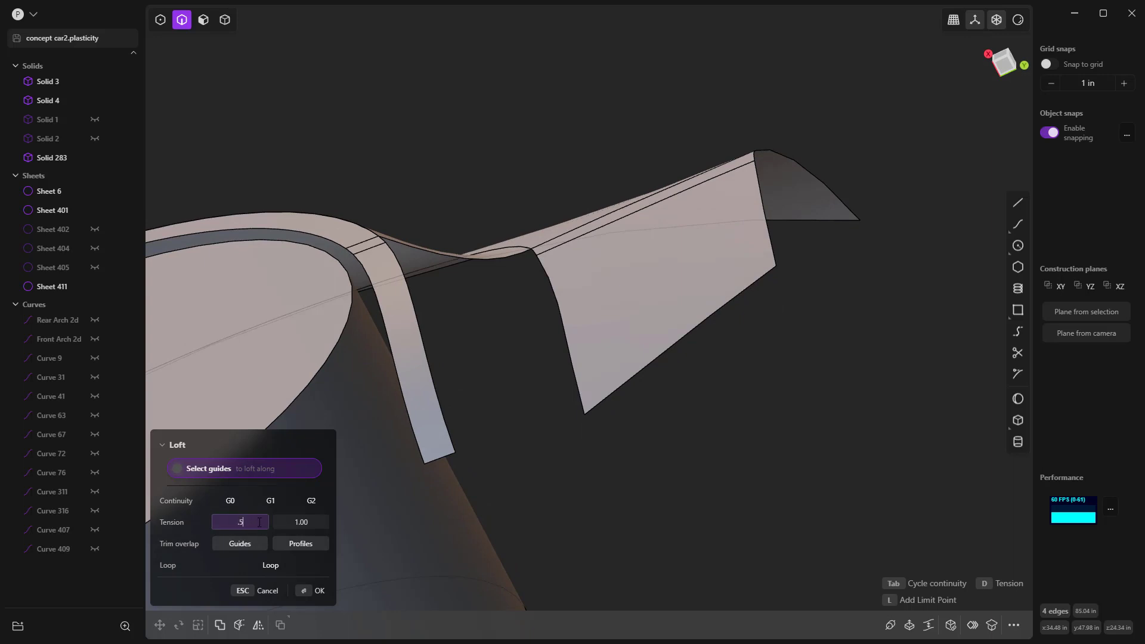
left_click(301, 522)
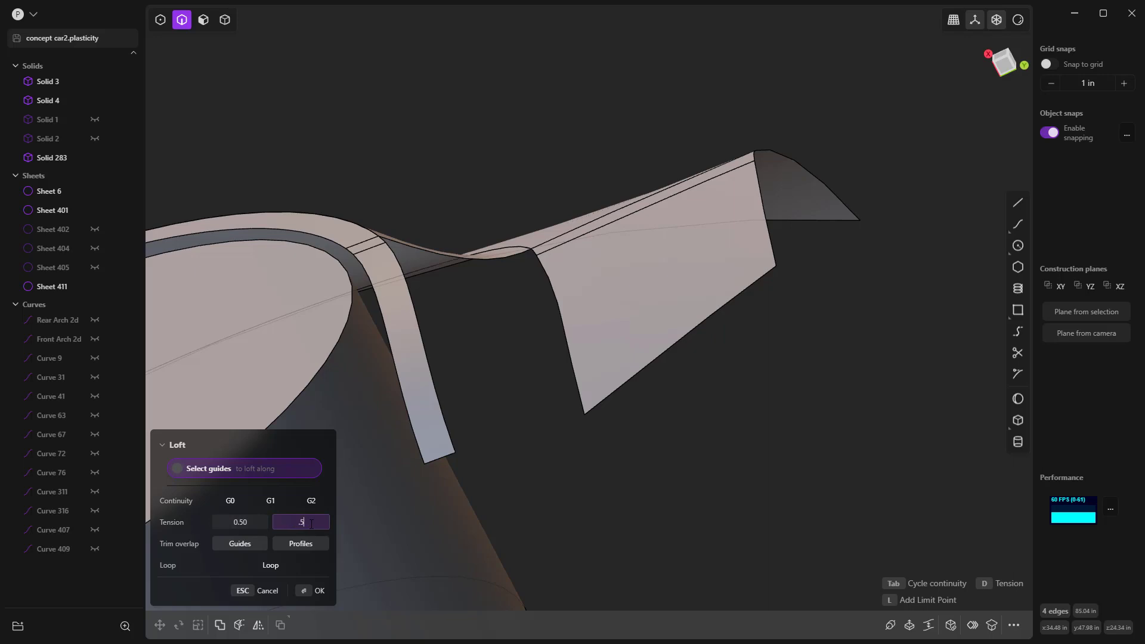
left_click(251, 522)
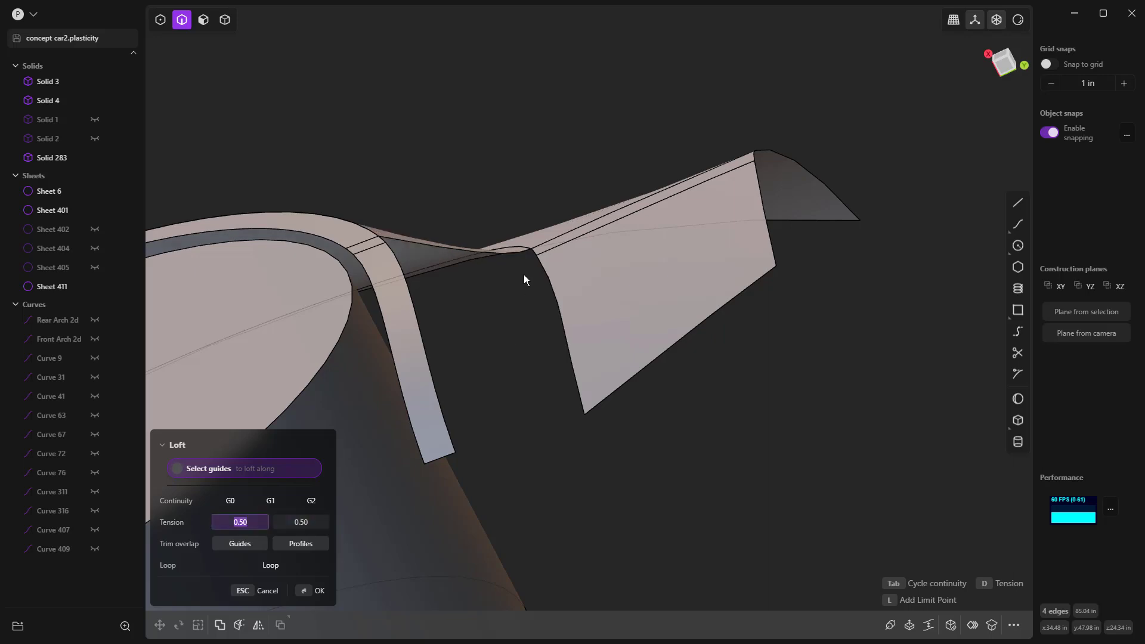
scroll(506, 295, "up", 6)
scroll(507, 344, "down", 3)
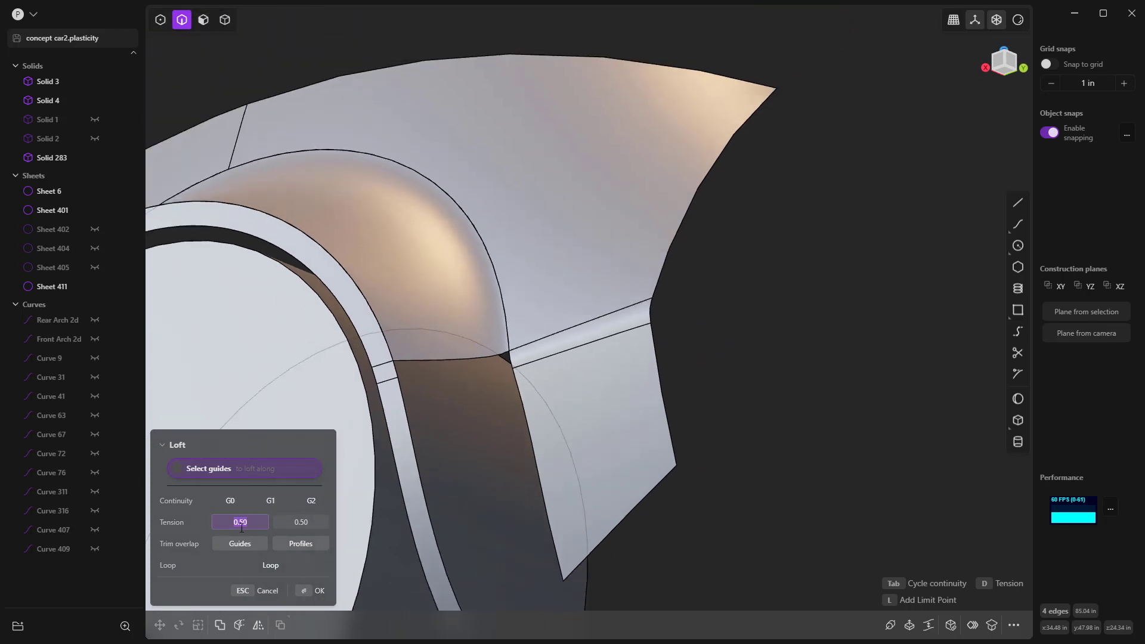
middle_click_drag(442, 306, 417, 287)
scroll(485, 354, "down", 1)
middle_click_drag(484, 354, 702, 321)
key("Return")
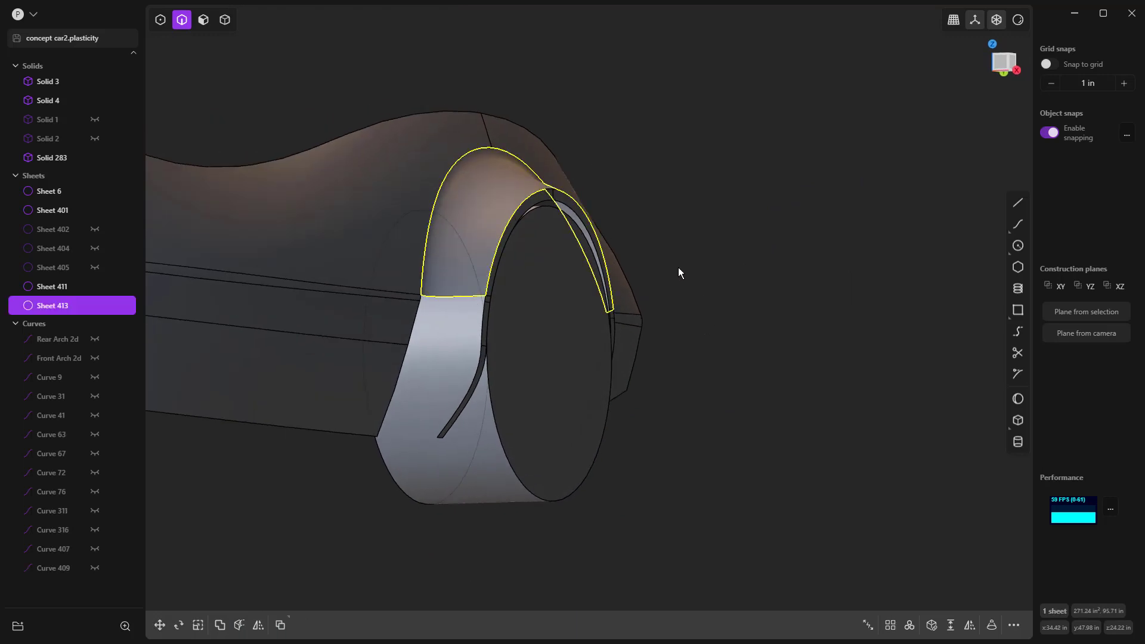
Compare the new fender loft with the original arch surface by repeatedly showing and hiding Sheet 402.
left_click(728, 225)
middle_click_drag(729, 225, 413, 279)
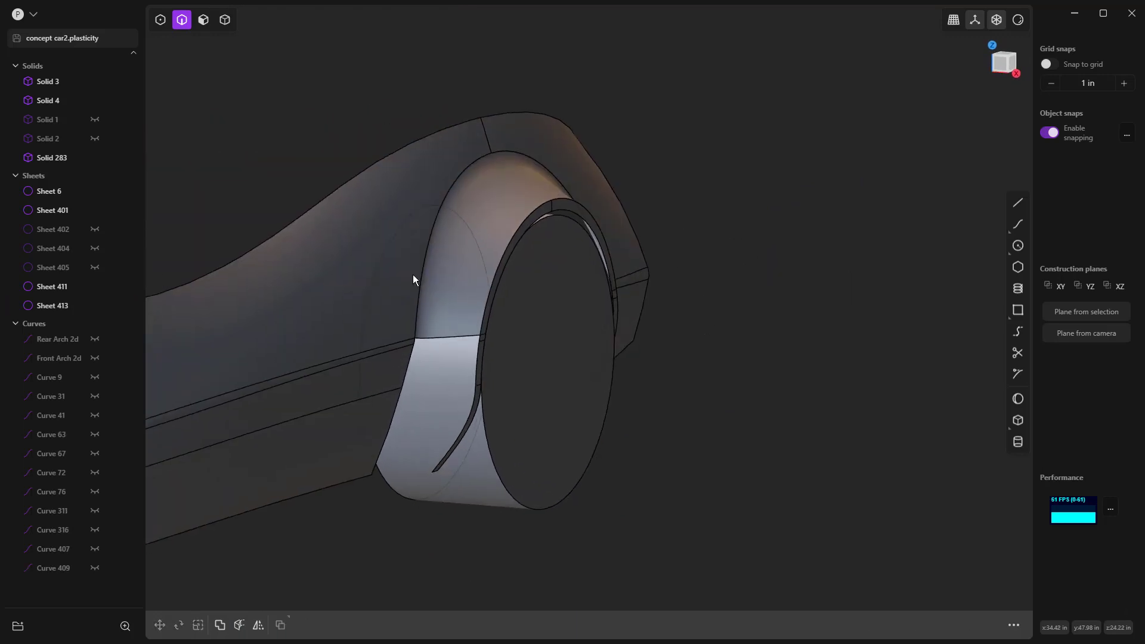
left_click(94, 229)
middle_click_drag(232, 222, 199, 188)
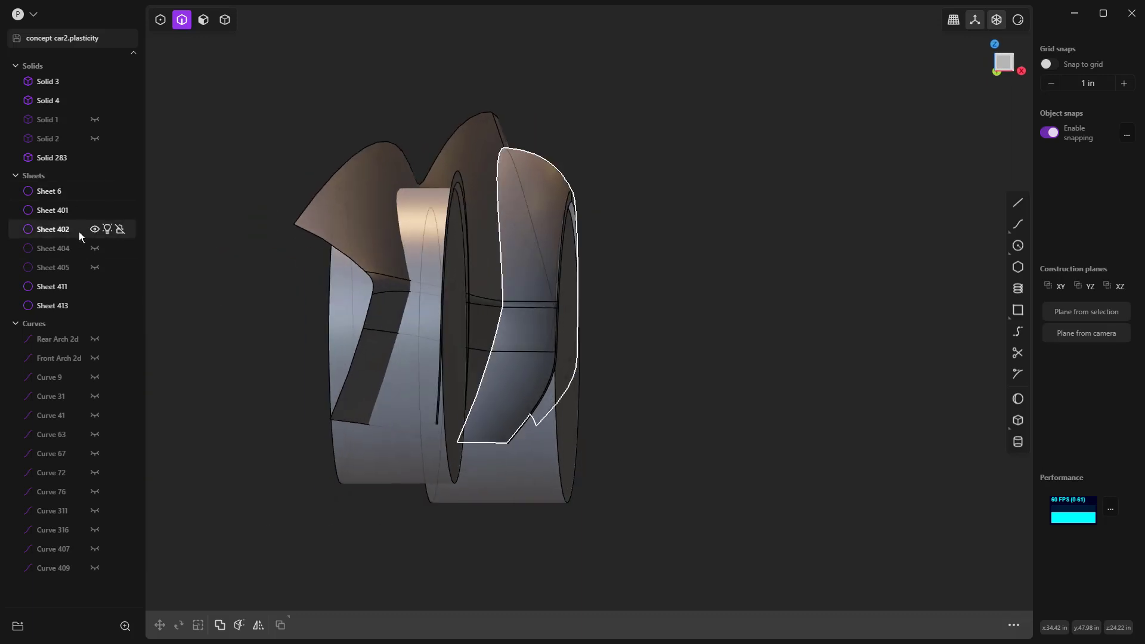
left_click(94, 230)
left_click(94, 230)
left_click(94, 230)
left_click(94, 230)
left_click(94, 230)
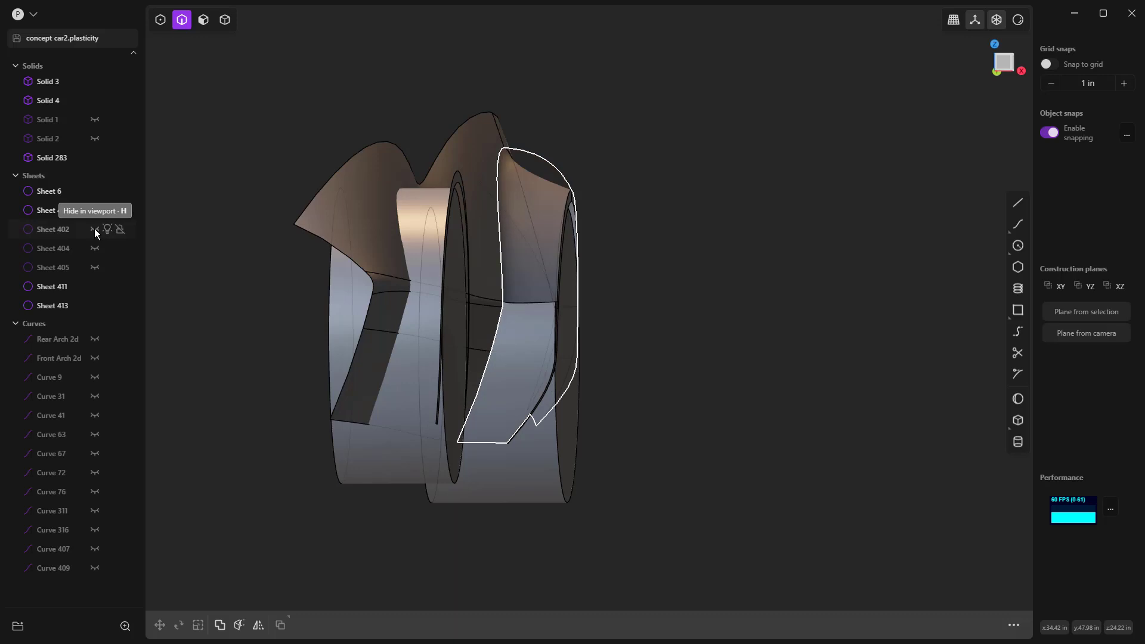
left_click(94, 229)
left_click(94, 229)
middle_click_drag(790, 136, 502, 144)
scroll(526, 172, "up", 4)
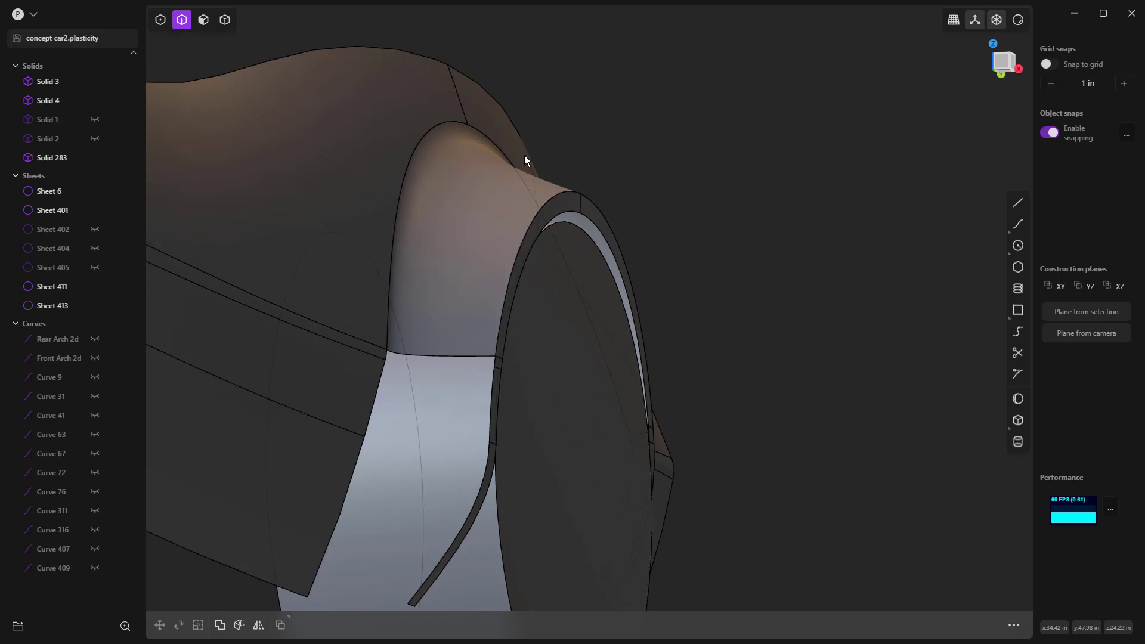
middle_click_drag(431, 234, 558, 320)
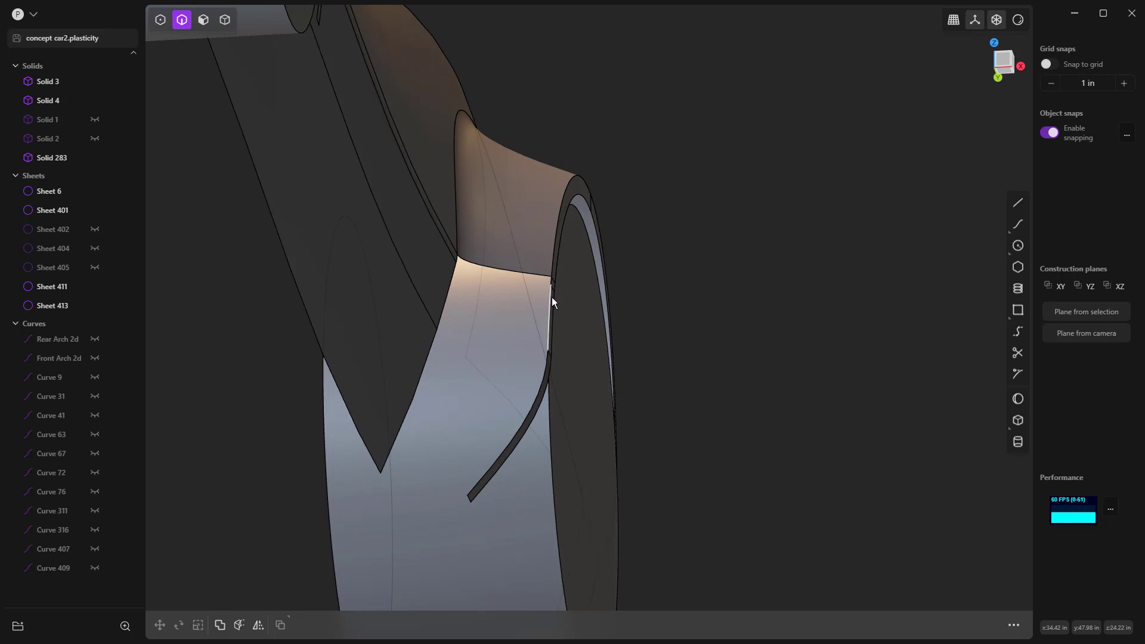
middle_click_drag(520, 372, 497, 382)
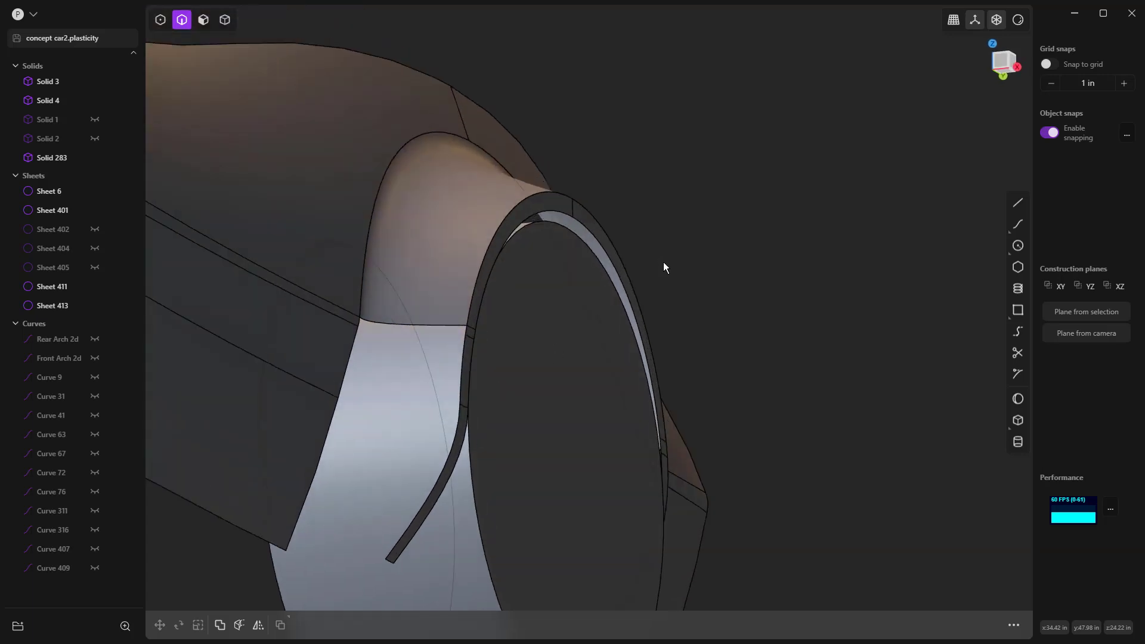
Hide the wheel solids that cover the arch lip.
key("5")
left_click(571, 338)
key("h")
middle_click_drag(663, 208, 682, 359)
left_click(588, 402)
key("h")
Unjoin the middle face of the arch lip's lower end on the sill side and hide it.
middle_click_drag(775, 293, 345, 404)
scroll(344, 399, "up", 5)
left_click(366, 377)
left_click(365, 376)
key("o")
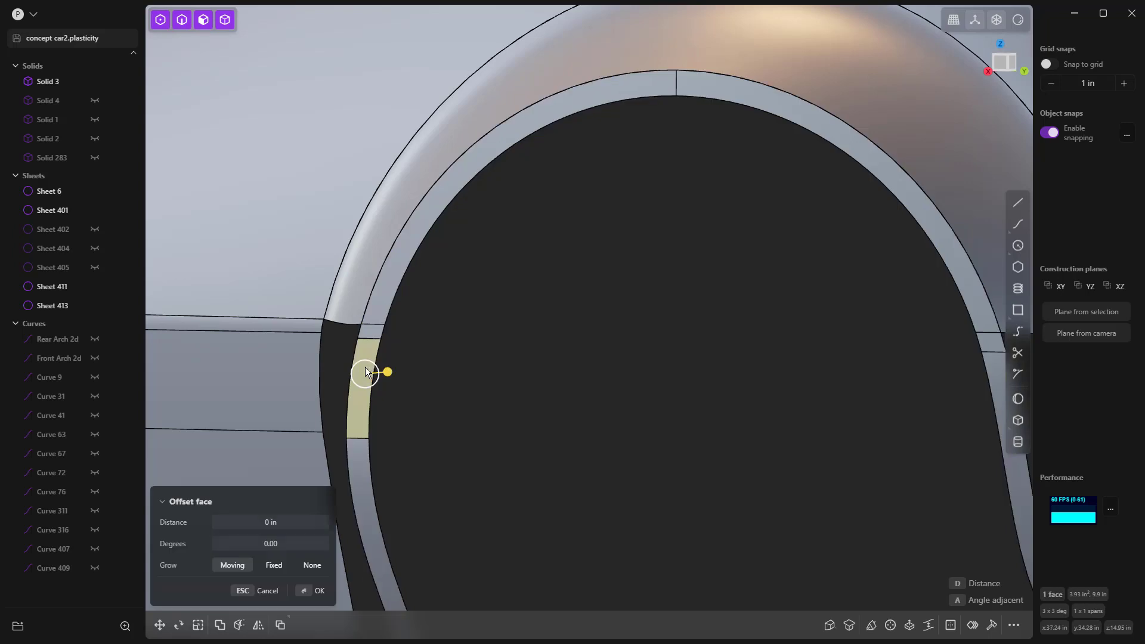
key("alt+j")
key("Escape")
left_click(362, 369)
key("h")
Bridge the inner edge of the sill-side upper lip's open end to the lower lip piece's inner bottom corner with a curve.
middle_click_drag(362, 371, 424, 412)
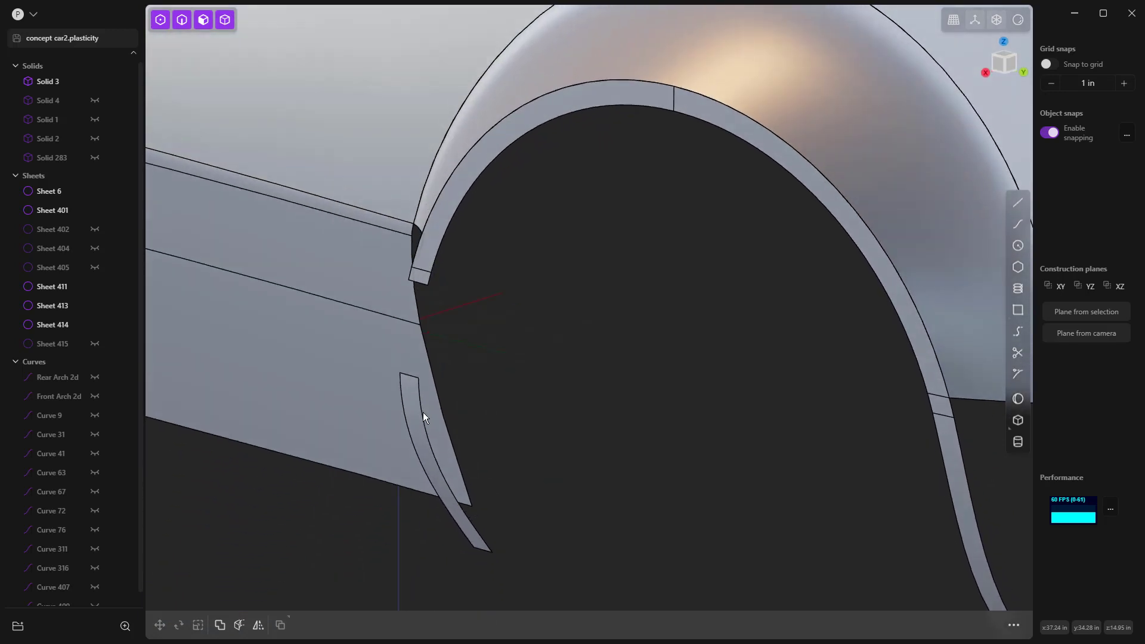
left_click(964, 393)
left_click(1017, 332)
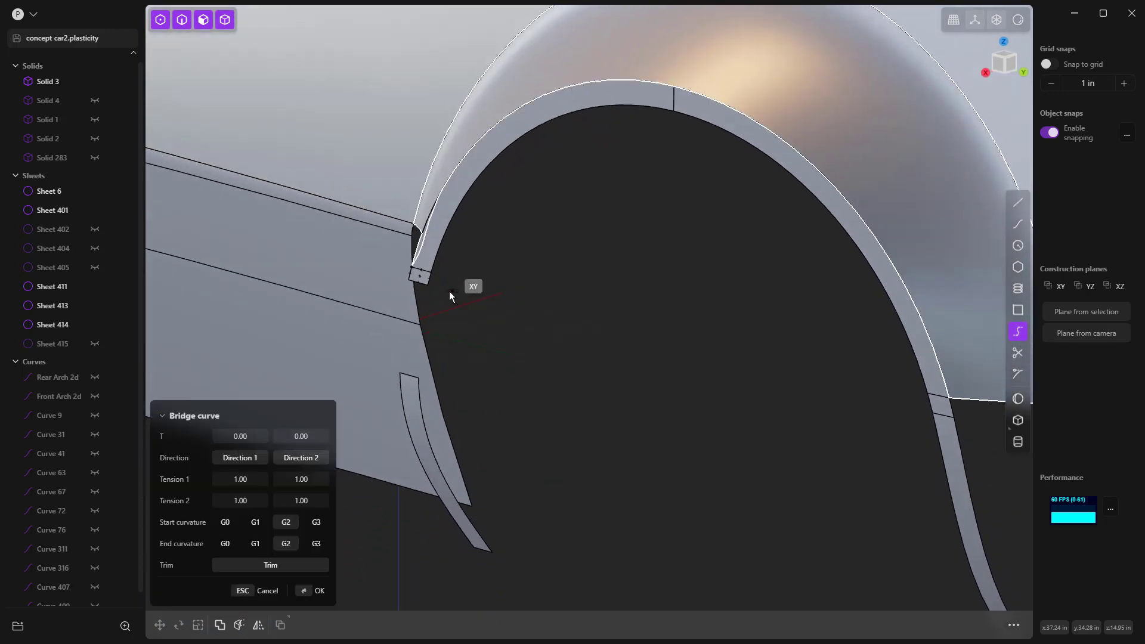
scroll(431, 287, "up", 6)
left_click(426, 279)
scroll(427, 279, "down", 3)
middle_click_drag(520, 404, 473, 430, "shift")
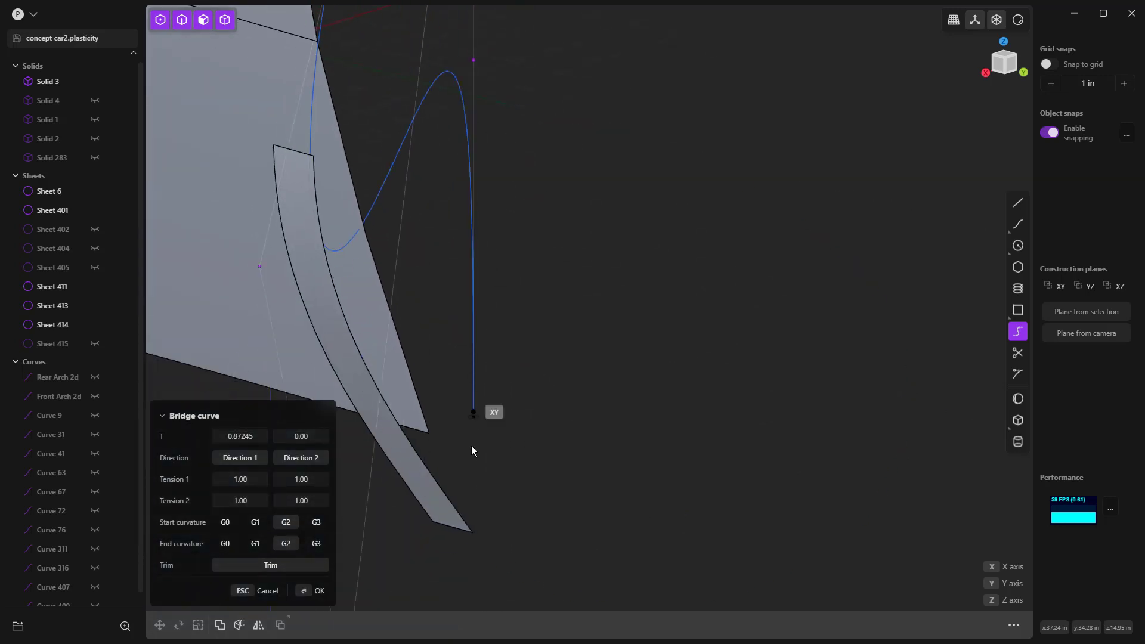
left_click(460, 515)
Set both T values of the sill-side inner bridge curve to 1.00, with G1 start and end curvature, and finish it.
left_click_drag(294, 437, 322, 437)
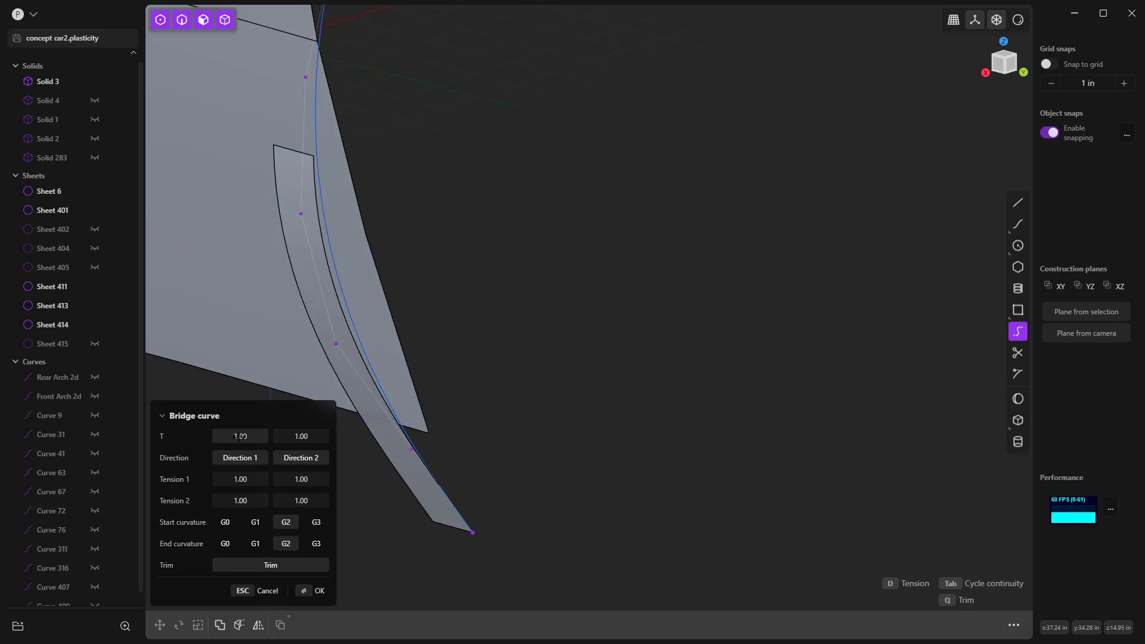
left_click(256, 522)
left_click(257, 544)
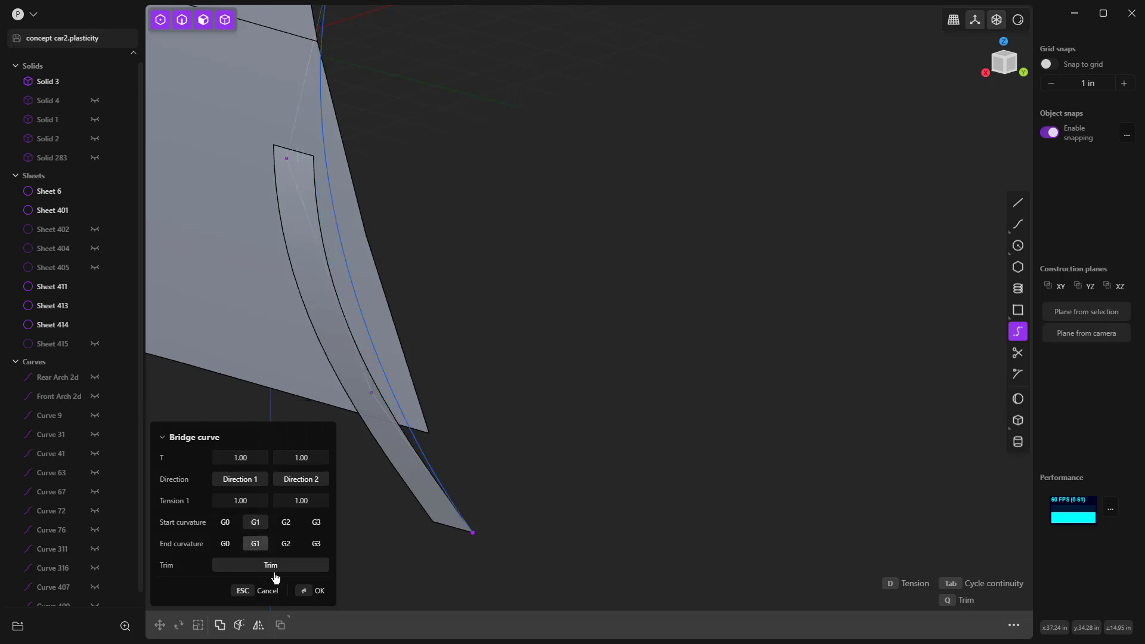
key("Return")
Bridge the outer side of the sill-side upper lip's open end to the lower lip piece's outer edge with a curve.
middle_click_drag(491, 208, 635, 306, "shift")
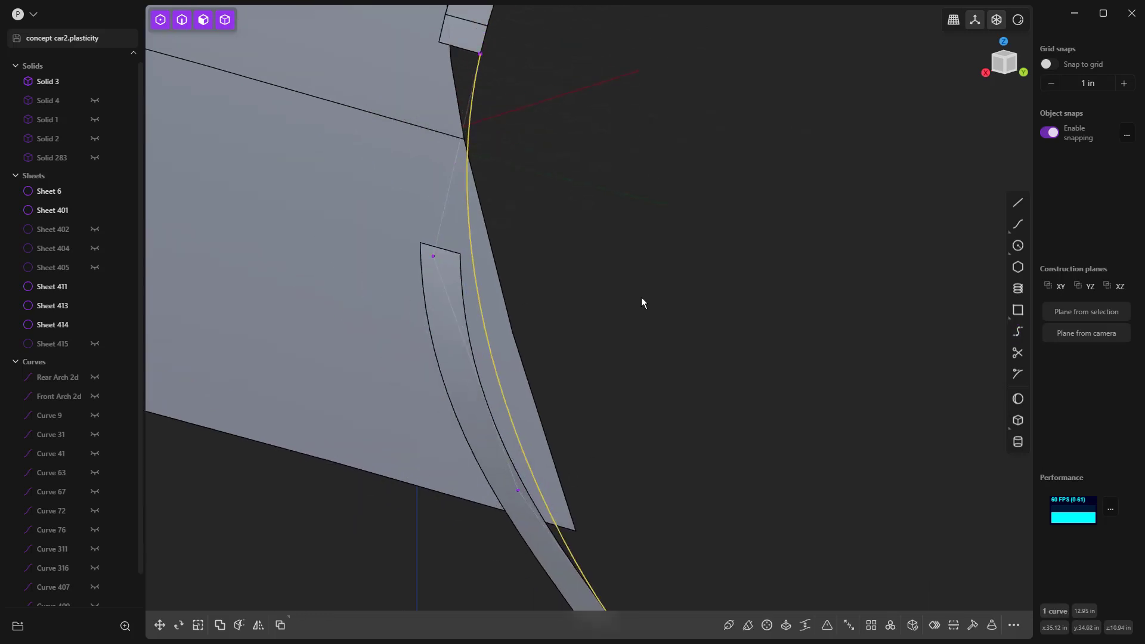
left_click(1018, 330)
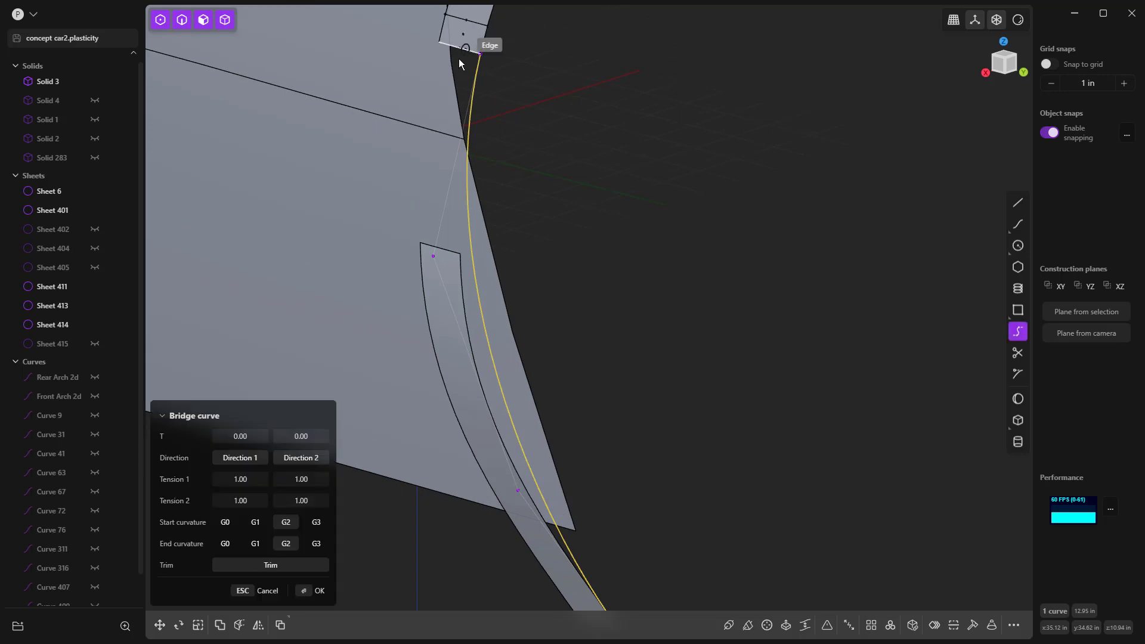
left_click(438, 43)
scroll(473, 378, "down", 2)
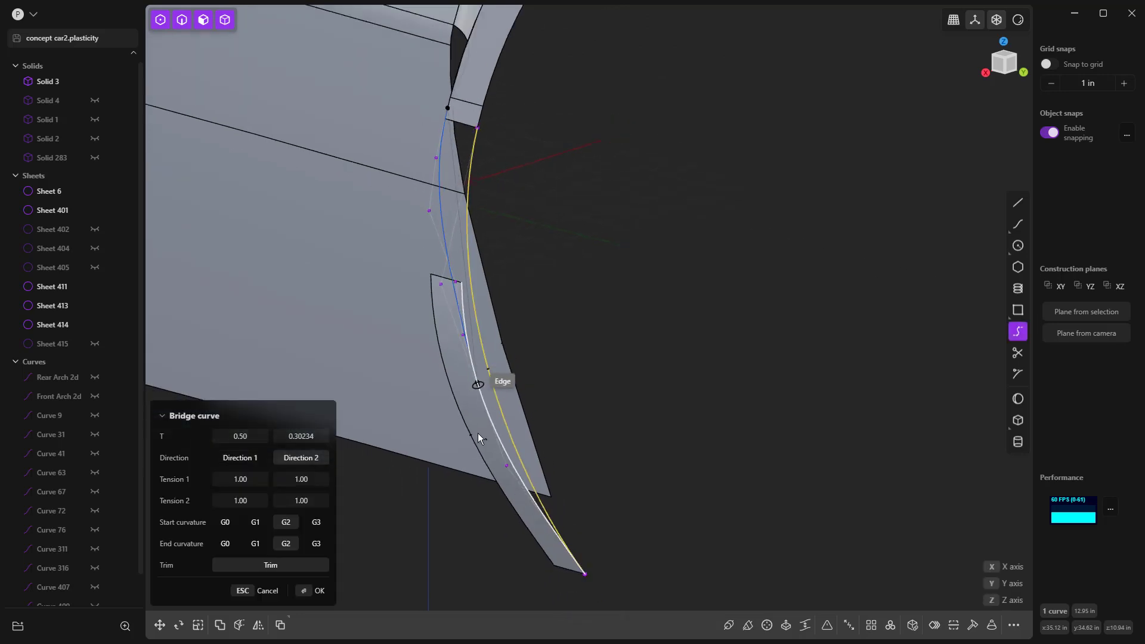
left_click(487, 472)
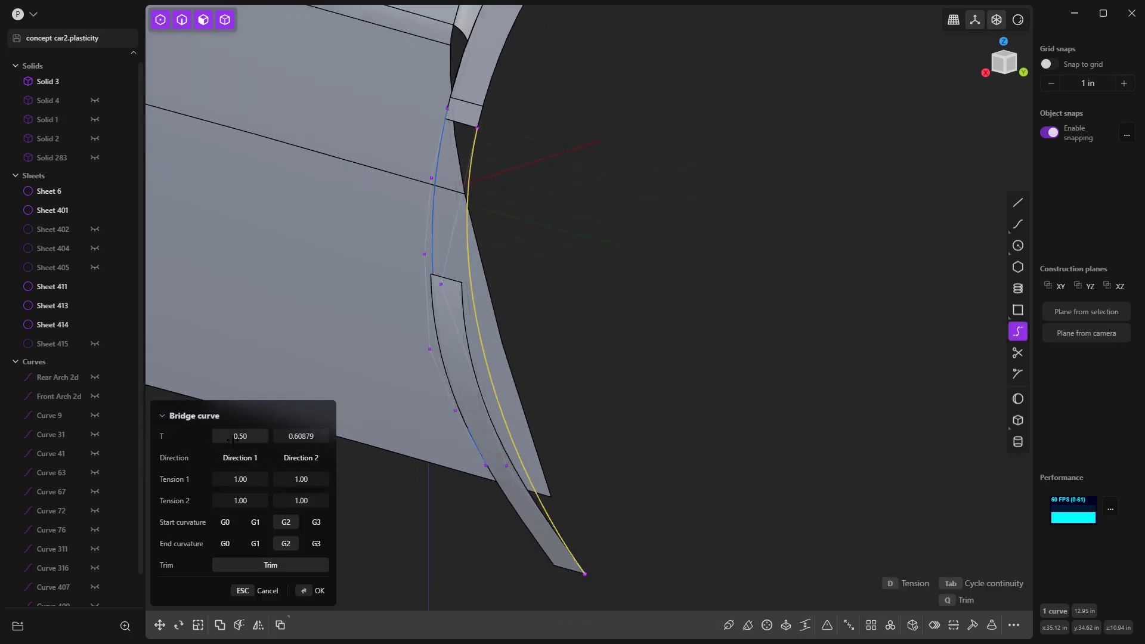
Set the sill-side outer bridge curve's T values to 0.00 and 1.00, with G1 start and end curvature, and finish it.
left_click_drag(240, 435, 381, 440)
left_click_drag(307, 434, 317, 435)
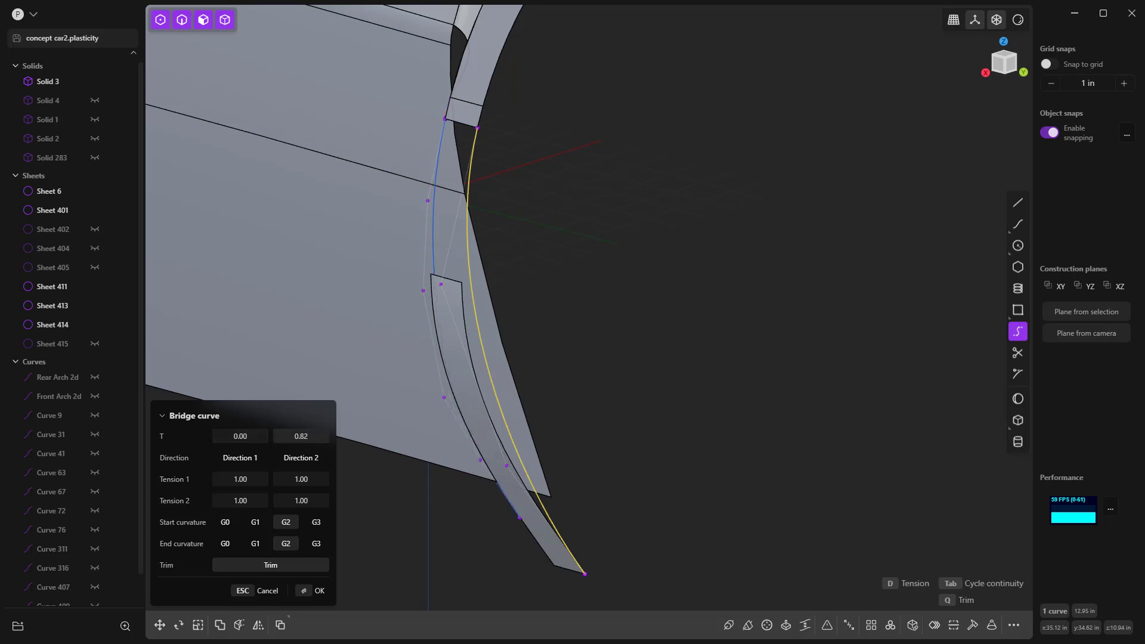
left_click(255, 521)
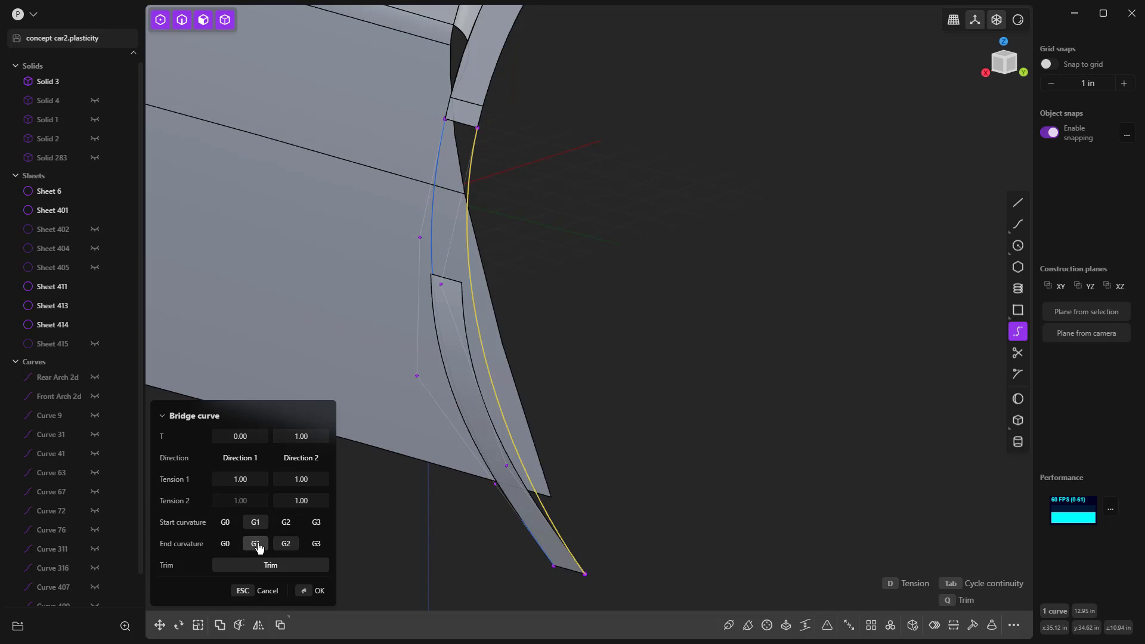
left_click(255, 543)
left_click(301, 590)
scroll(588, 298, "down", 3)
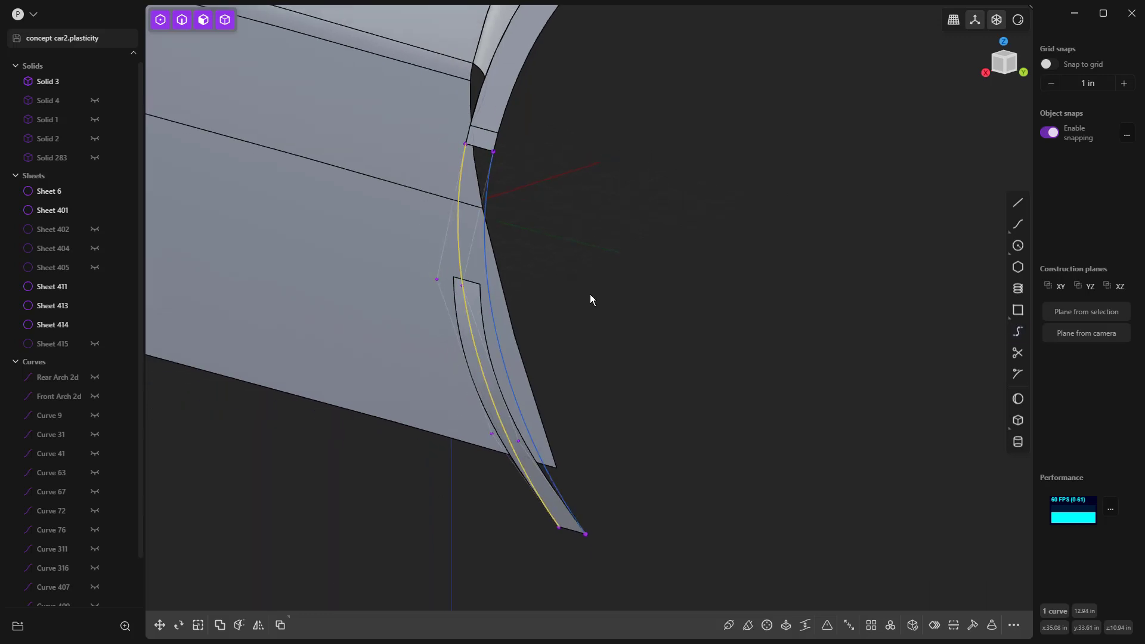
Loft from the upper lip's open end edge to the lower lip piece's bottom edge, using both sill-side bridge curves as guides.
key("2")
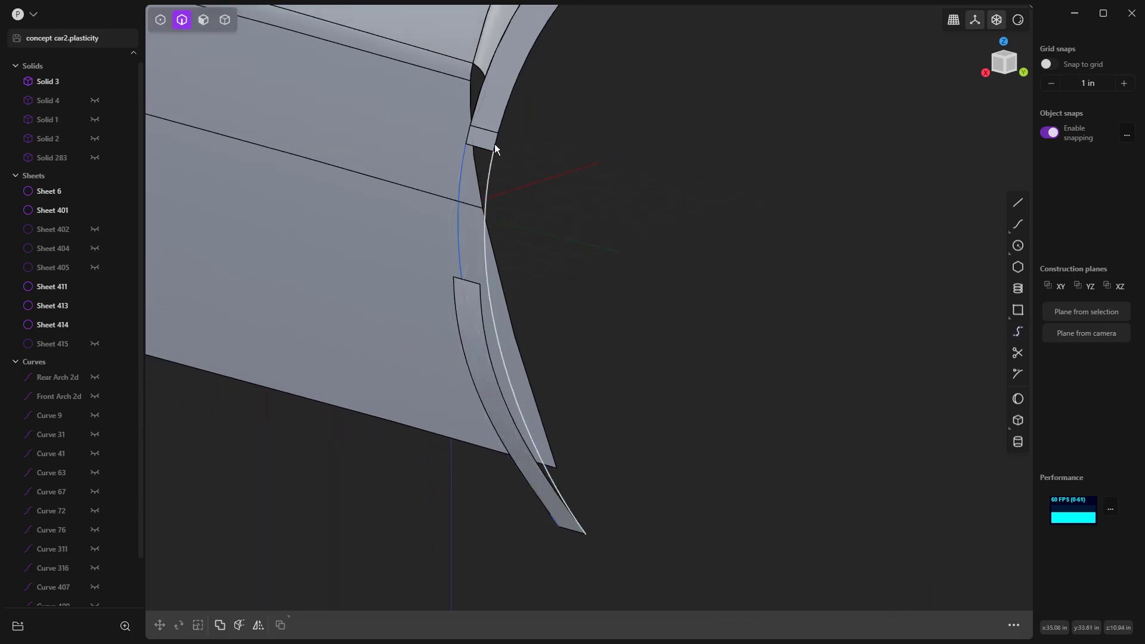
left_click(483, 149)
left_click(577, 533, "shift")
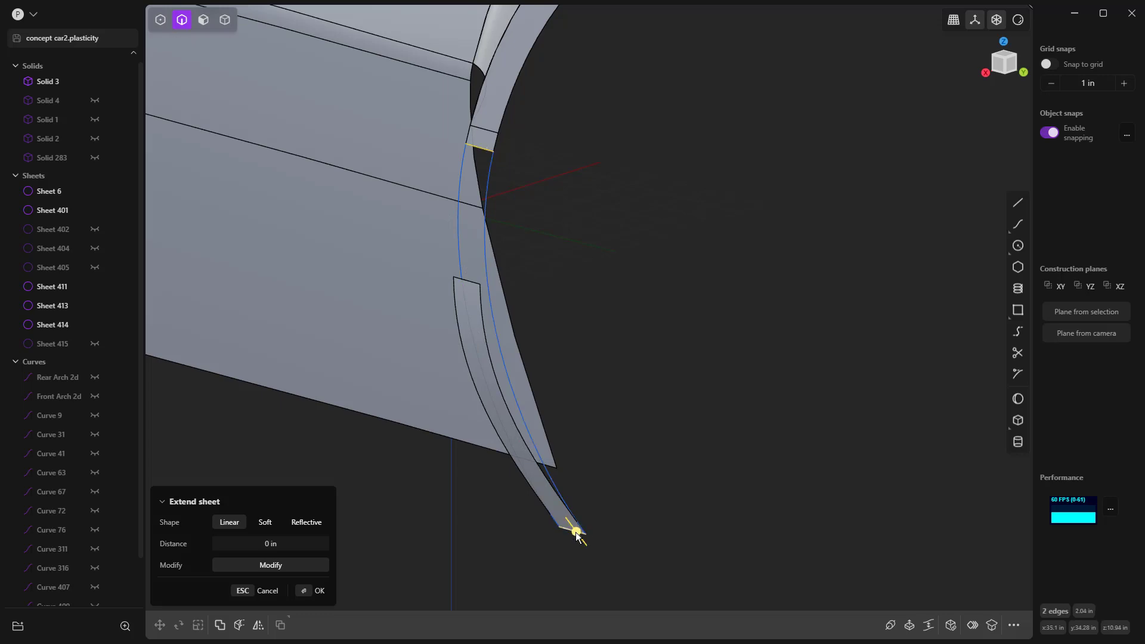
key("l")
left_click(573, 533)
left_click(573, 532)
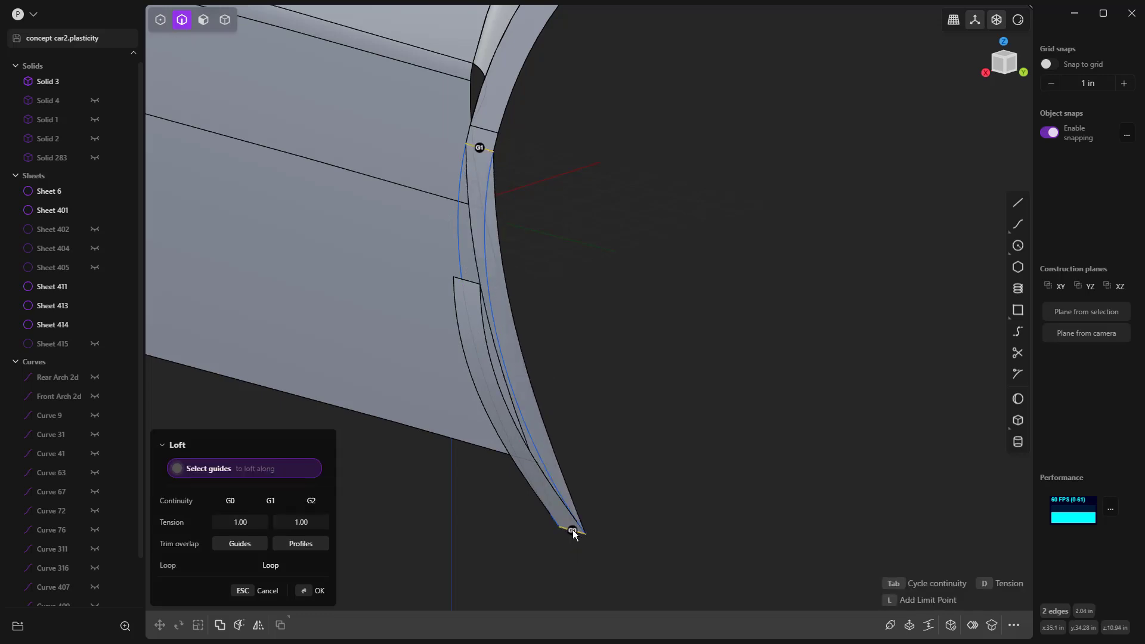
left_click(486, 199)
left_click(461, 200)
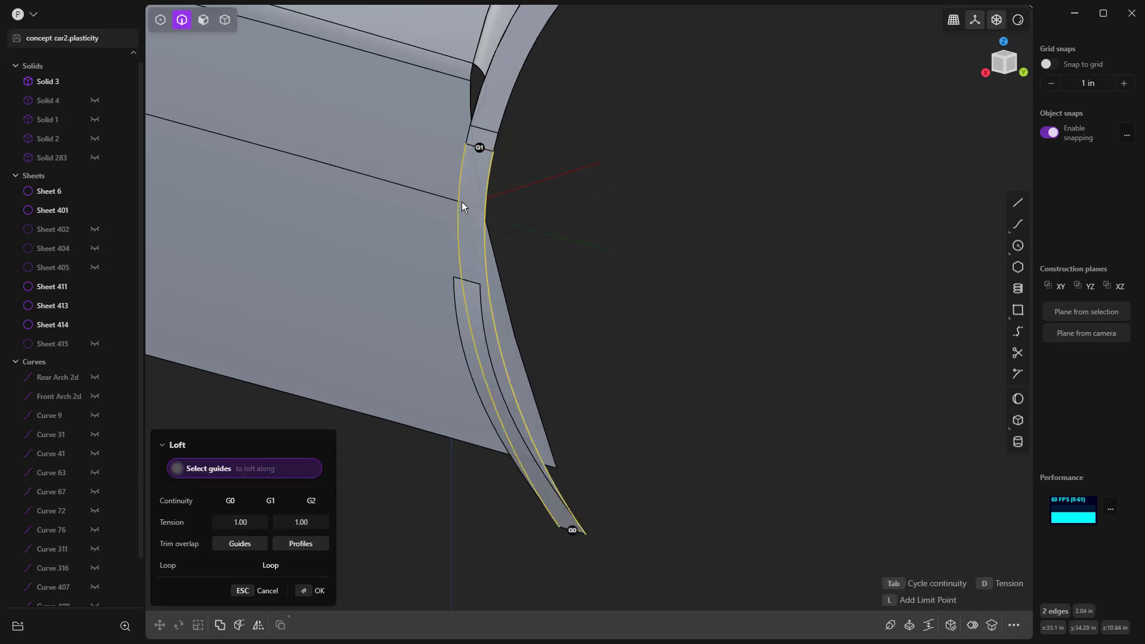
right_click(552, 209)
left_click(552, 208)
Hide the two sill-side bridge curves and the old lower lip piece behind the new loft.
key("5")
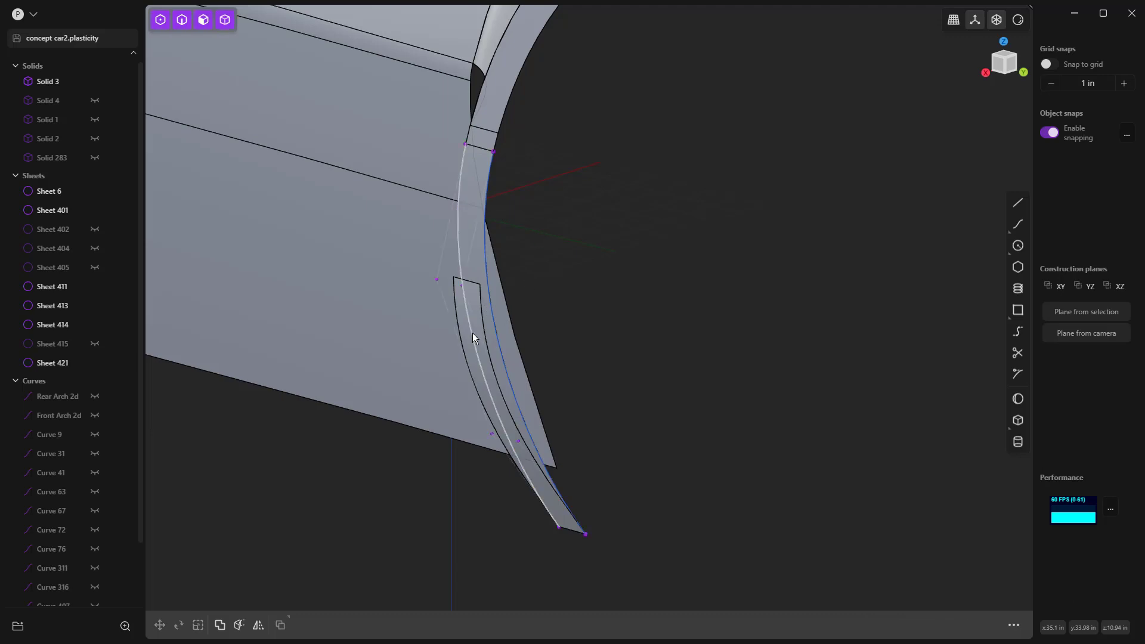
left_click(478, 314)
key("h")
left_click(492, 314)
left_click(475, 312)
key("h")
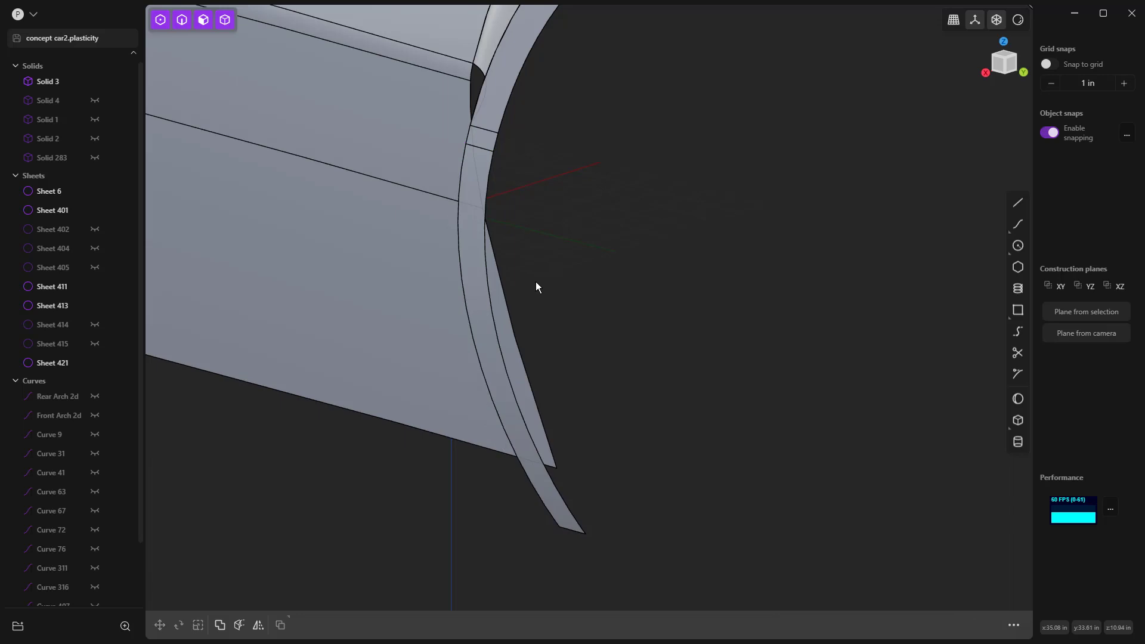
Join the new sill-side lip loft with the rest of the wheel arch lip.
scroll(536, 280, "down", 3)
left_click(506, 245)
left_click(518, 189, "shift")
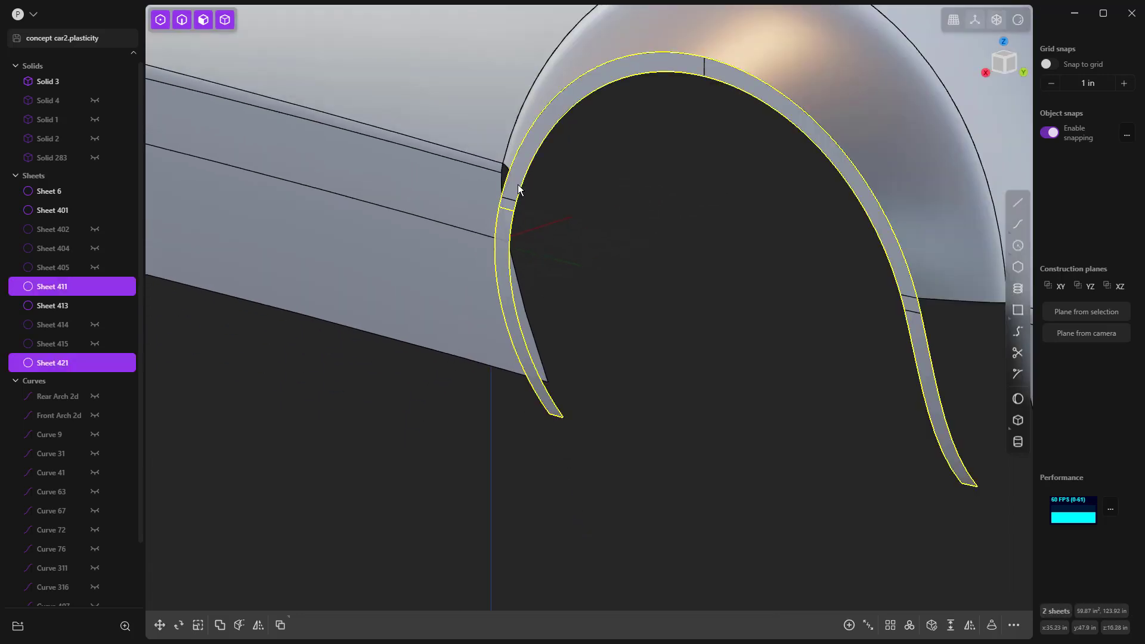
key("j")
left_click(590, 217)
Bridge the sill's bottom edge, near its corner, to the inner bottom corner of the arch lip's sill-side end with a curve.
scroll(595, 238, "down", 2)
middle_click_drag(609, 284, 813, 252)
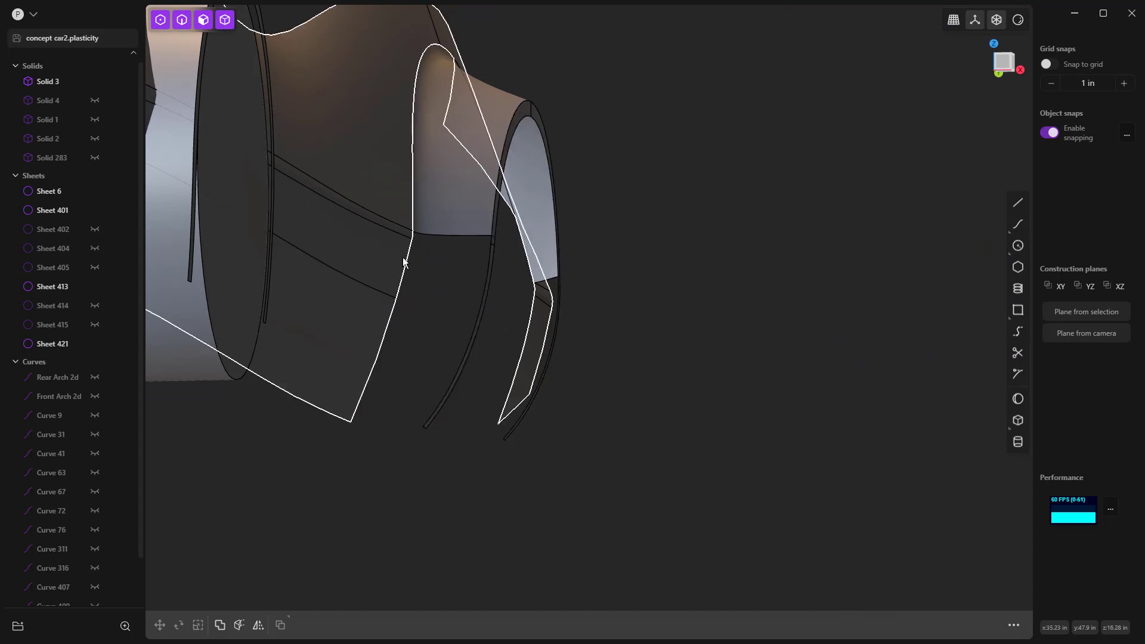
middle_click_drag(361, 353, 424, 260)
scroll(424, 259, "up", 2)
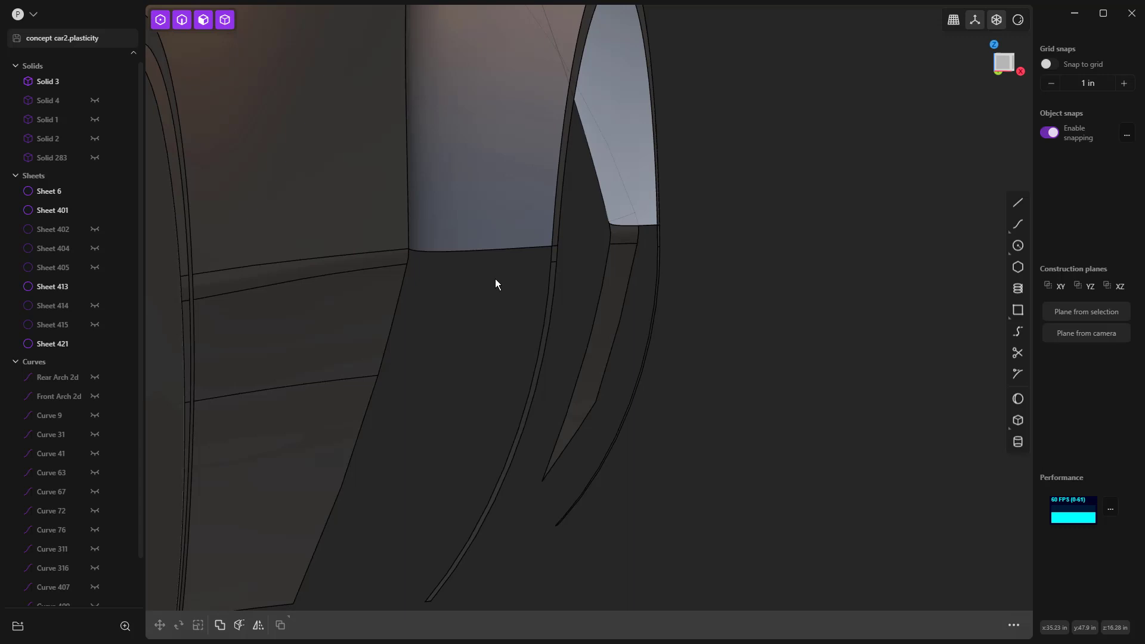
middle_click_drag(495, 284, 455, 377)
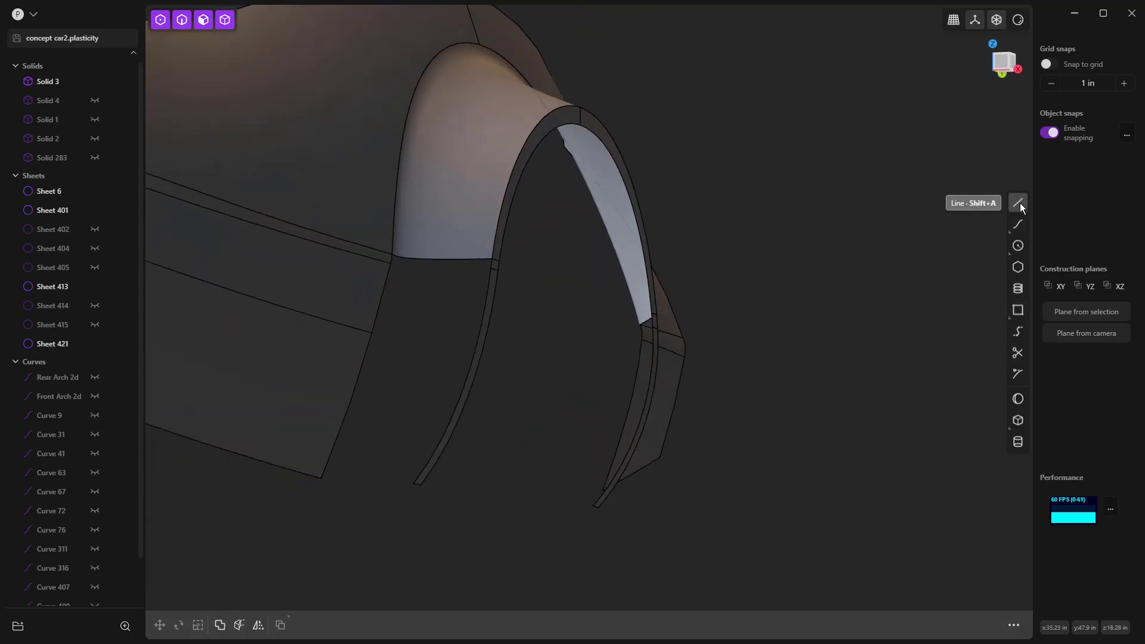
left_click(1017, 330)
middle_click_drag(401, 477, 465, 450)
scroll(464, 451, "up", 5)
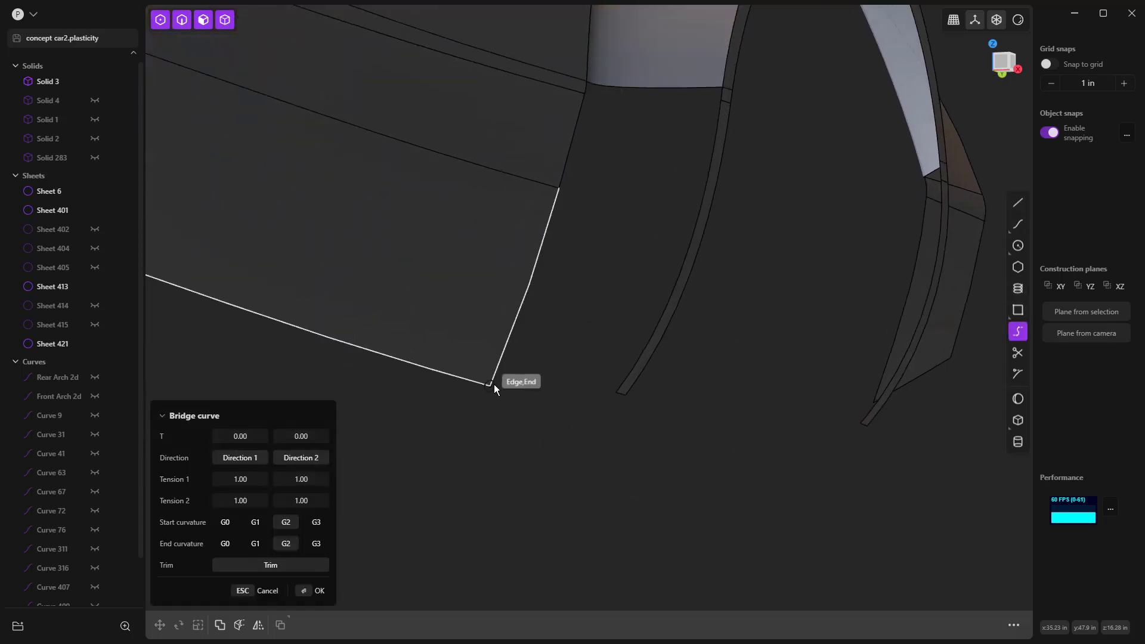
left_click(481, 386)
scroll(561, 396, "up", 3)
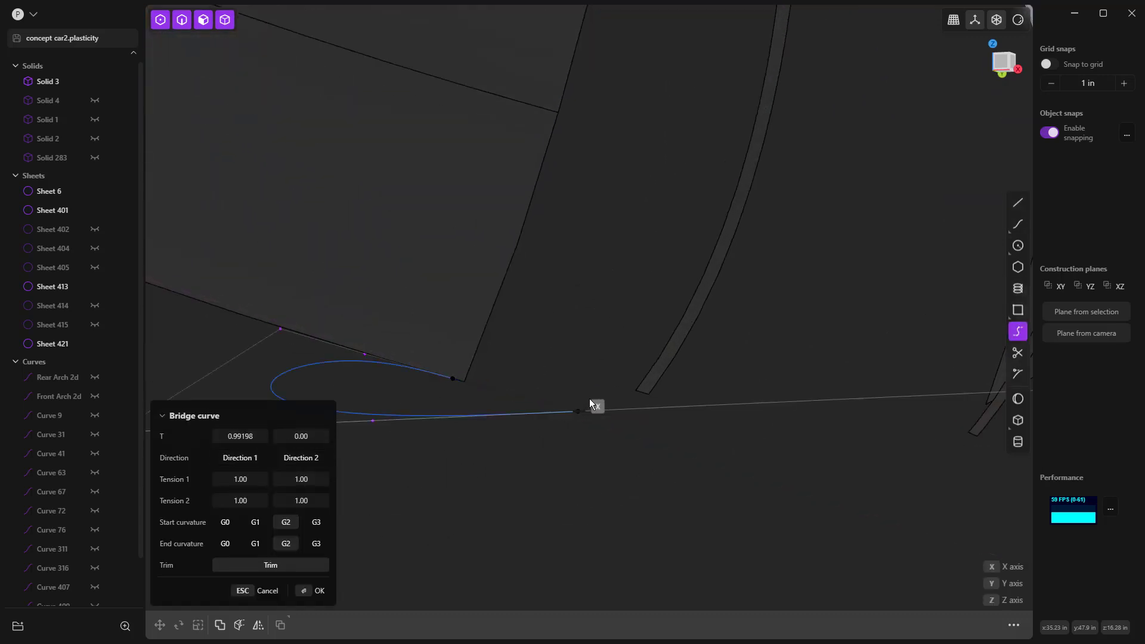
left_click(639, 395)
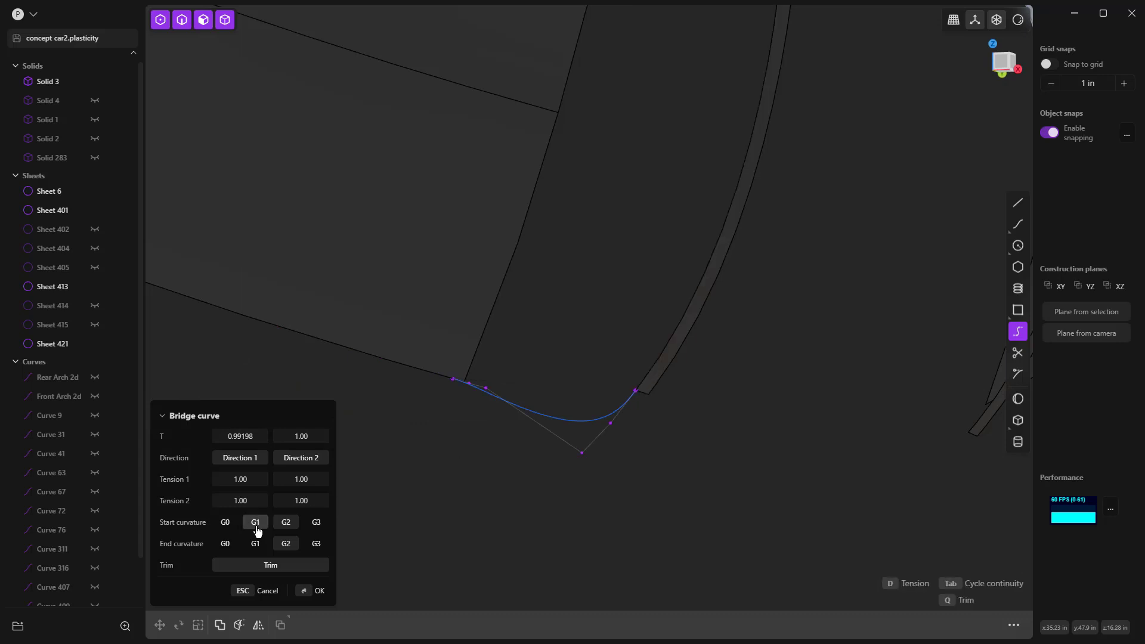
Set the bottom bridge curve's start T to 1.00, start curvature to G1 and end curvature to G0, and finish it.
left_click(228, 544)
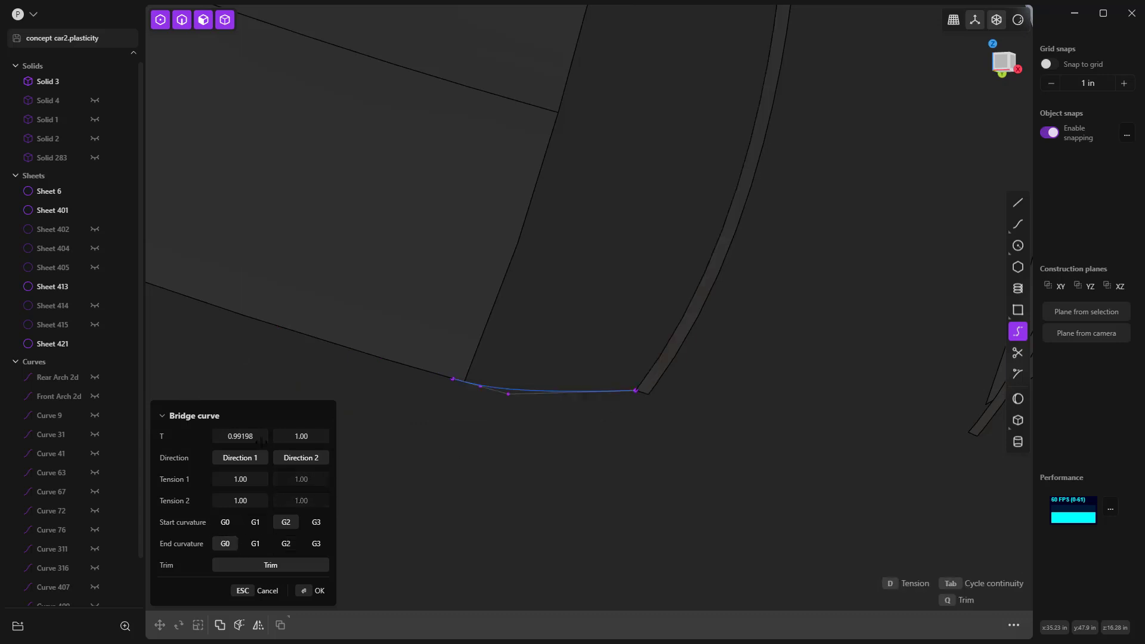
left_click_drag(241, 435, 256, 436)
left_click(255, 522)
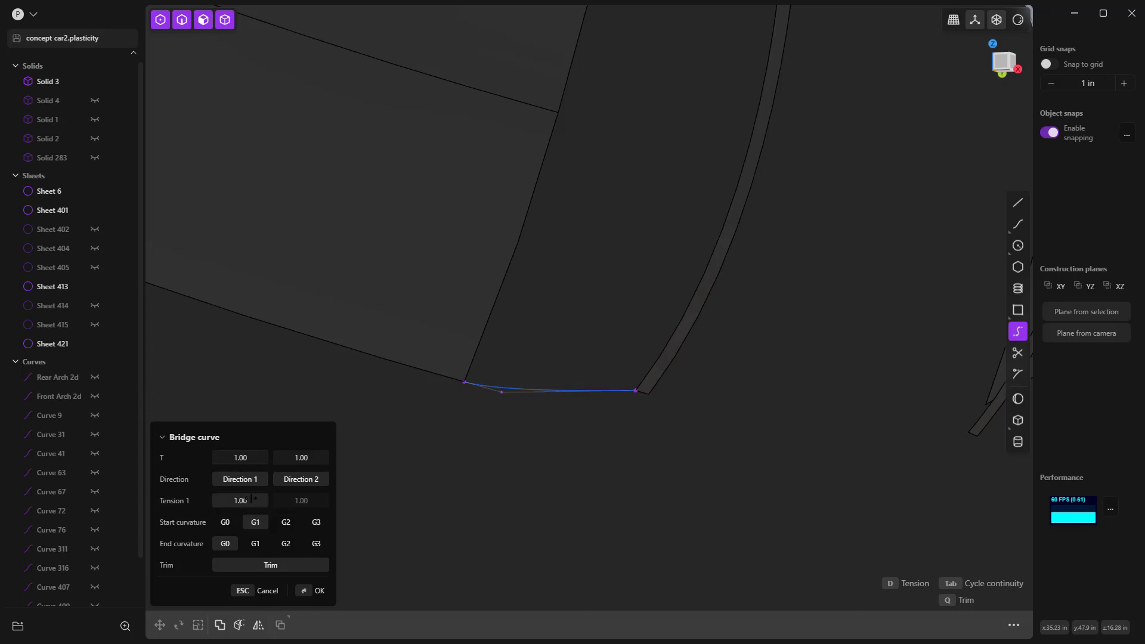
left_click(250, 501)
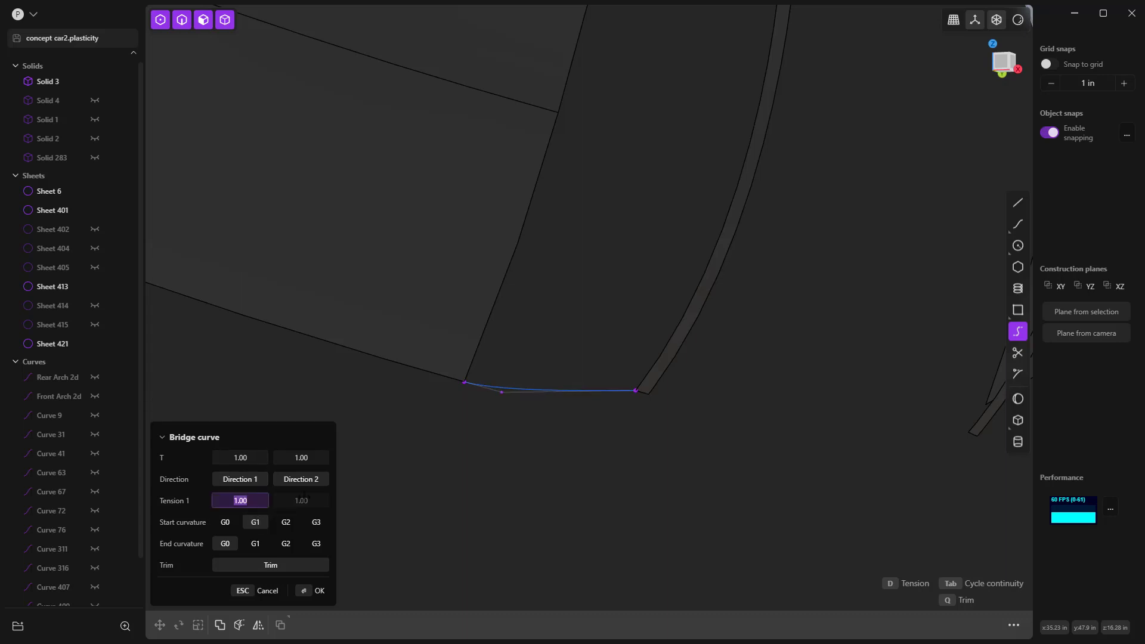
left_click(244, 459)
middle_click_drag(495, 439, 526, 454)
key("Return")
scroll(499, 412, "down", 3)
scroll(515, 416, "down", 3)
scroll(569, 243, "up", 2)
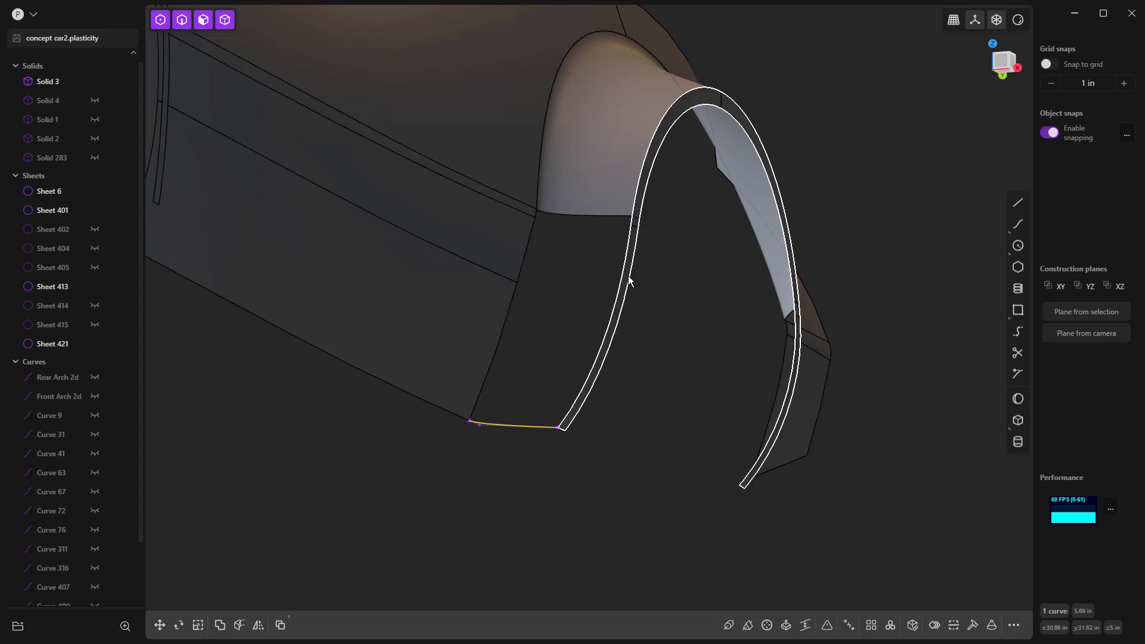
Loft the fender surface's lower edge to the bottom bridge curve, guided by the sill's end edges with G1 and the lip edge with G0.
key("2")
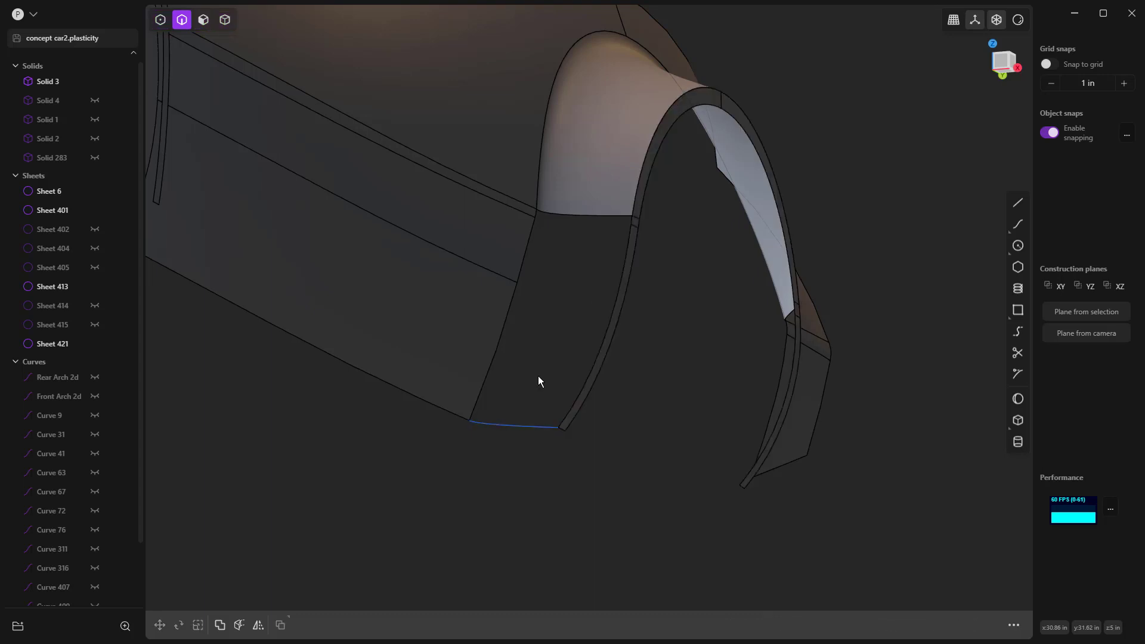
left_click(602, 213, "shift")
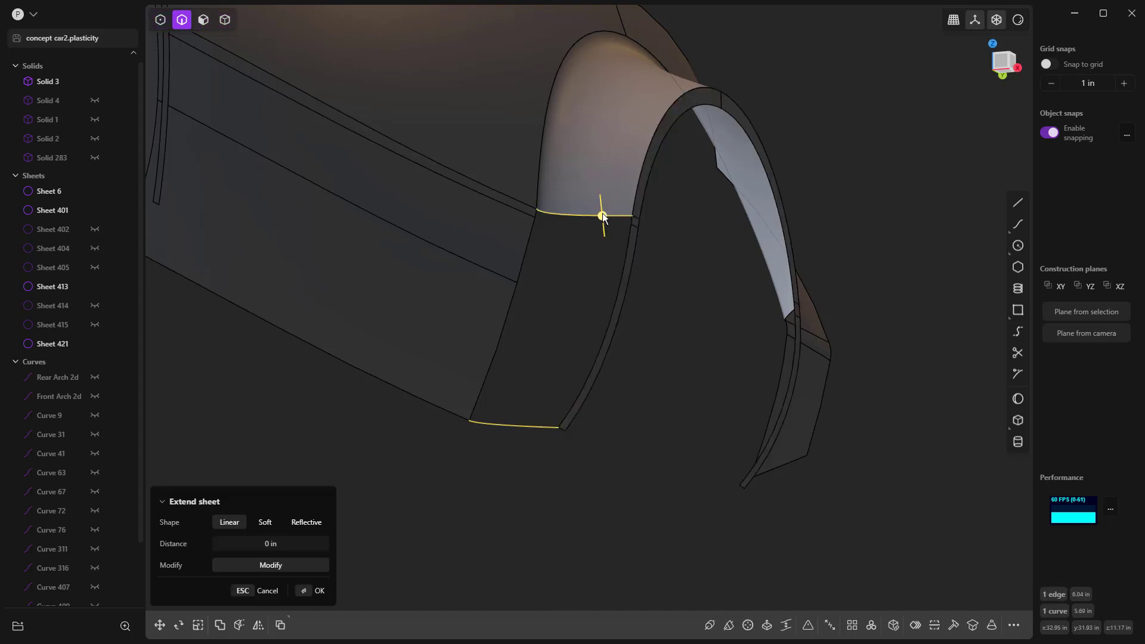
key("l")
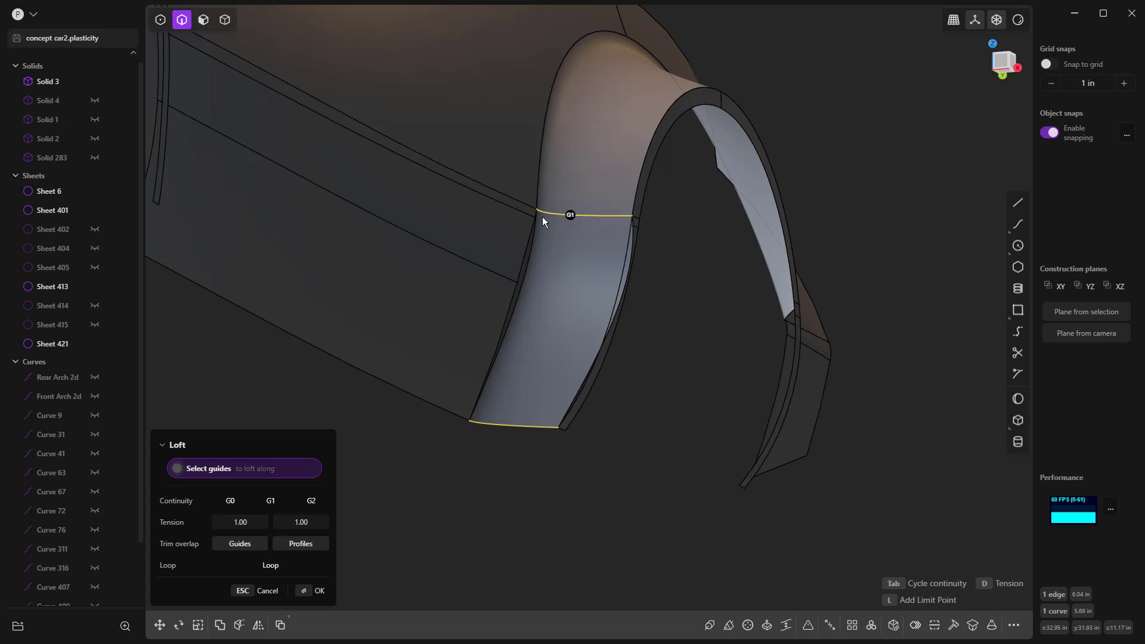
scroll(542, 217, "up", 3)
left_click(529, 230)
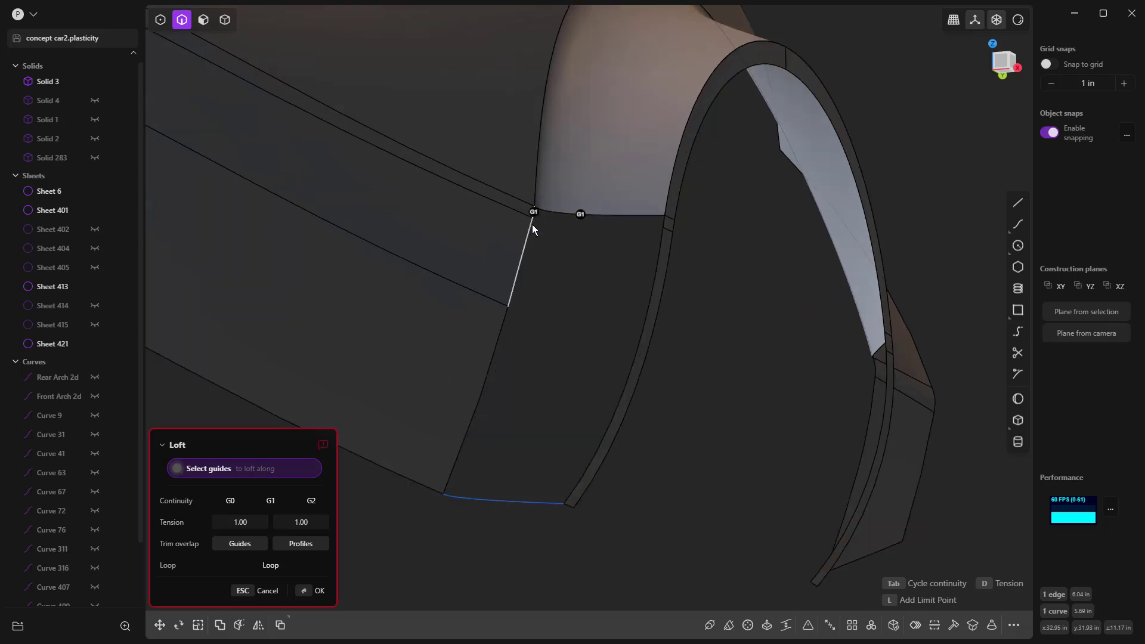
left_click(502, 329)
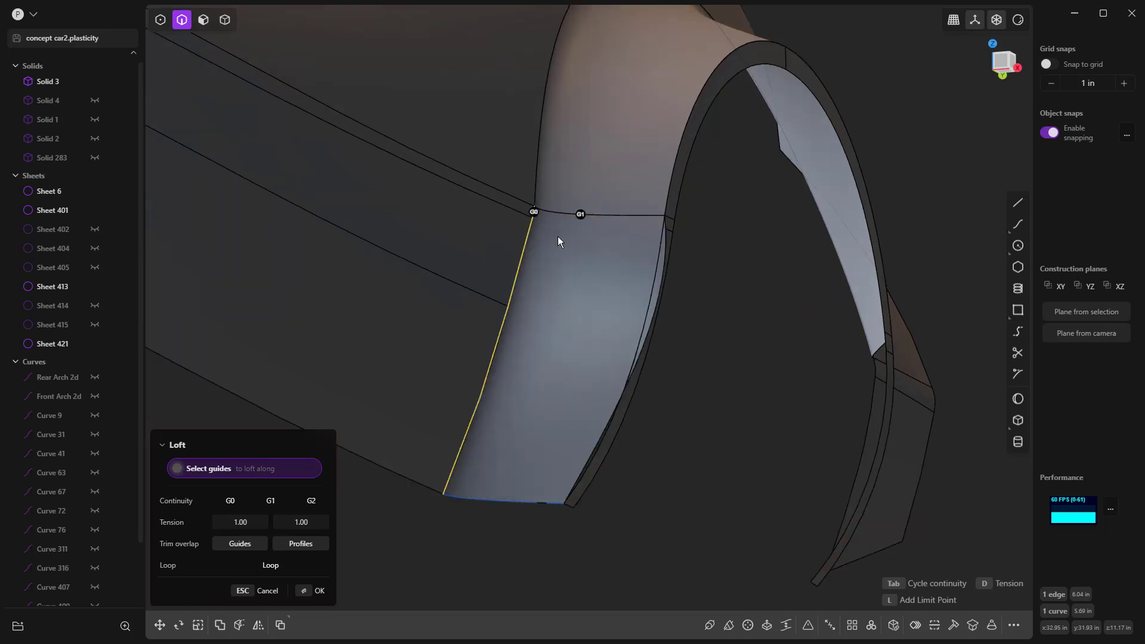
left_click(661, 224)
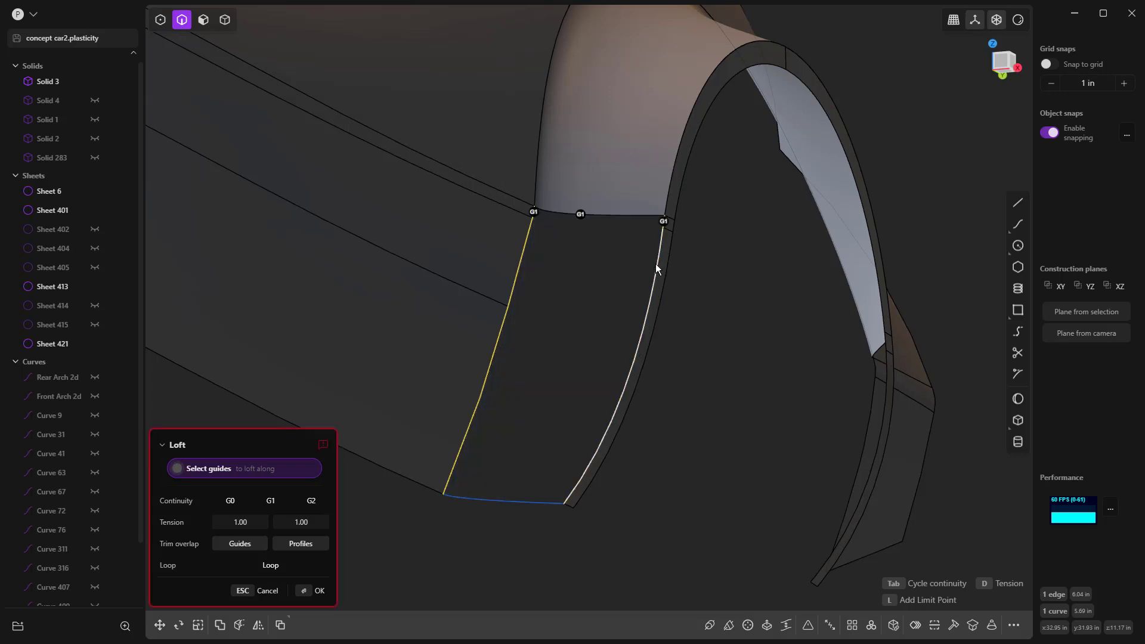
left_click(663, 222)
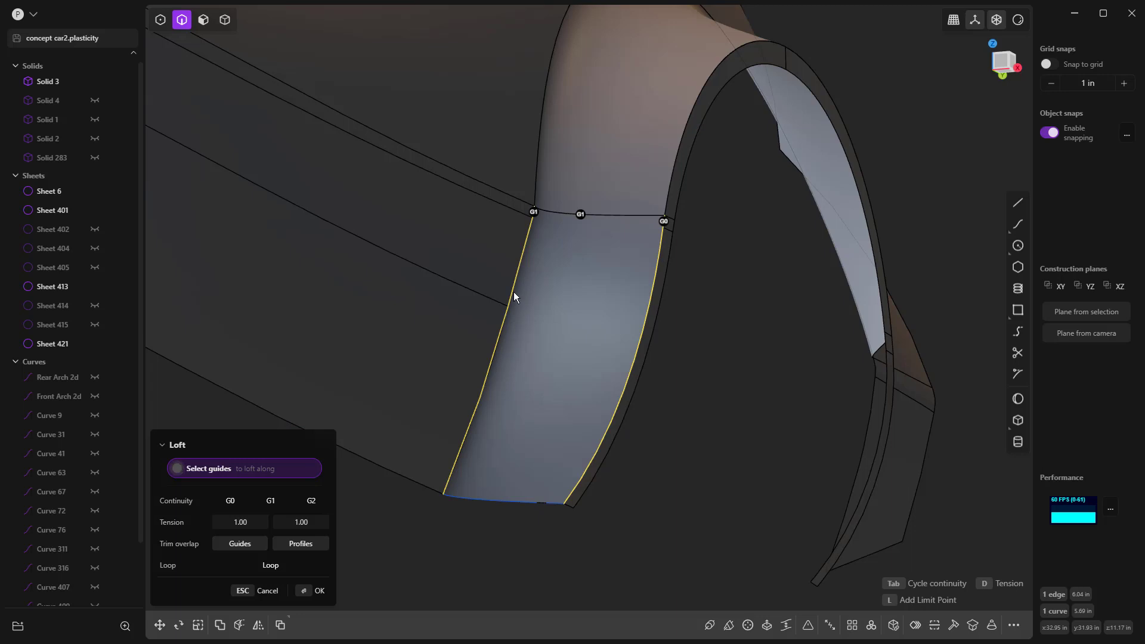
key("Return")
left_click(703, 296)
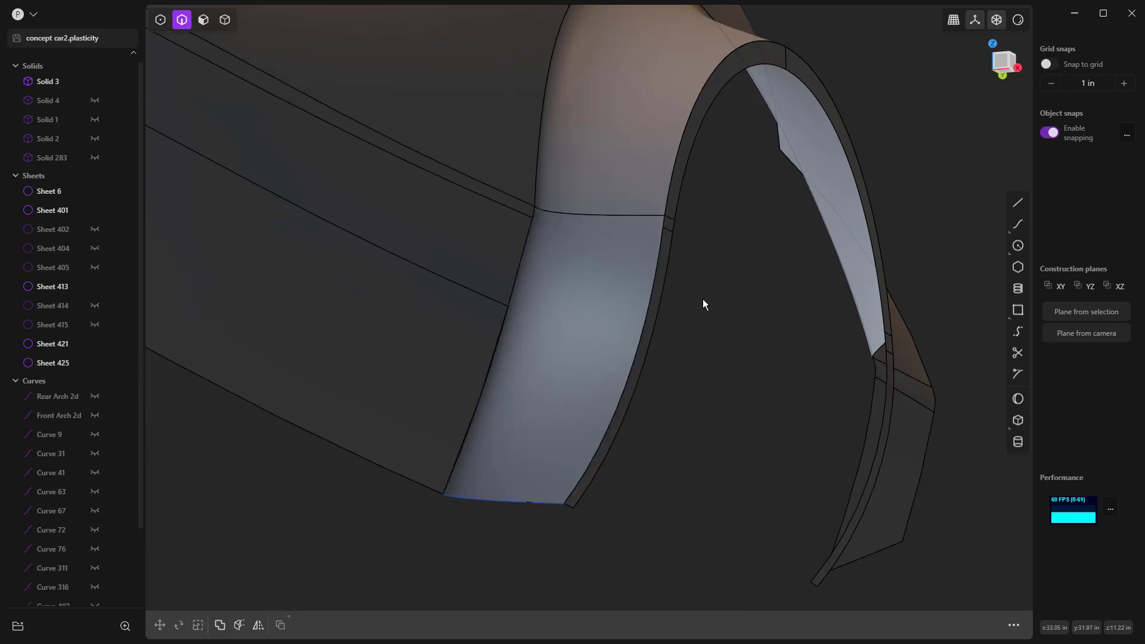
Hide the bottom bridge curve beneath the new fender surface and inspect the sill-side blend.
left_click(523, 502)
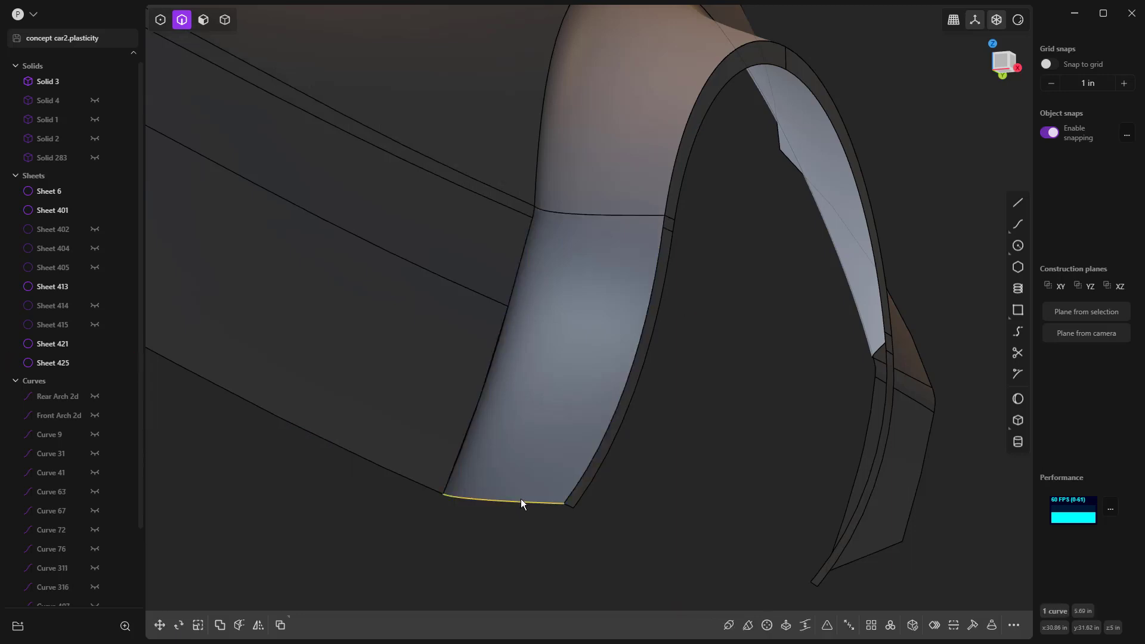
key("Escape")
middle_click_drag(702, 382, 559, 244)
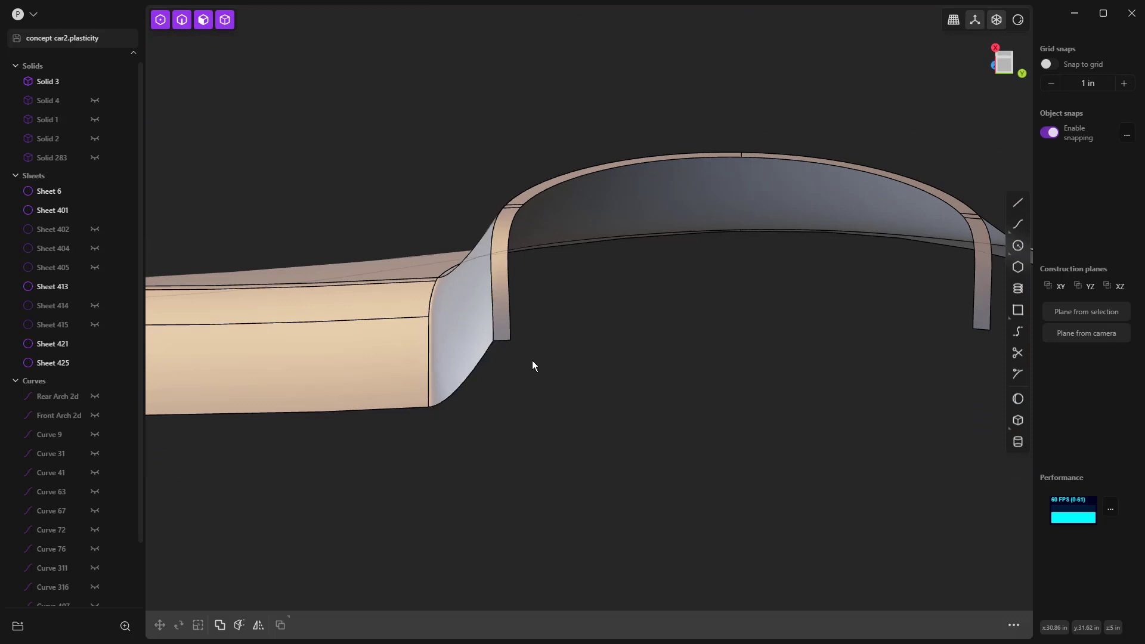
middle_click_drag(580, 184, 583, 120)
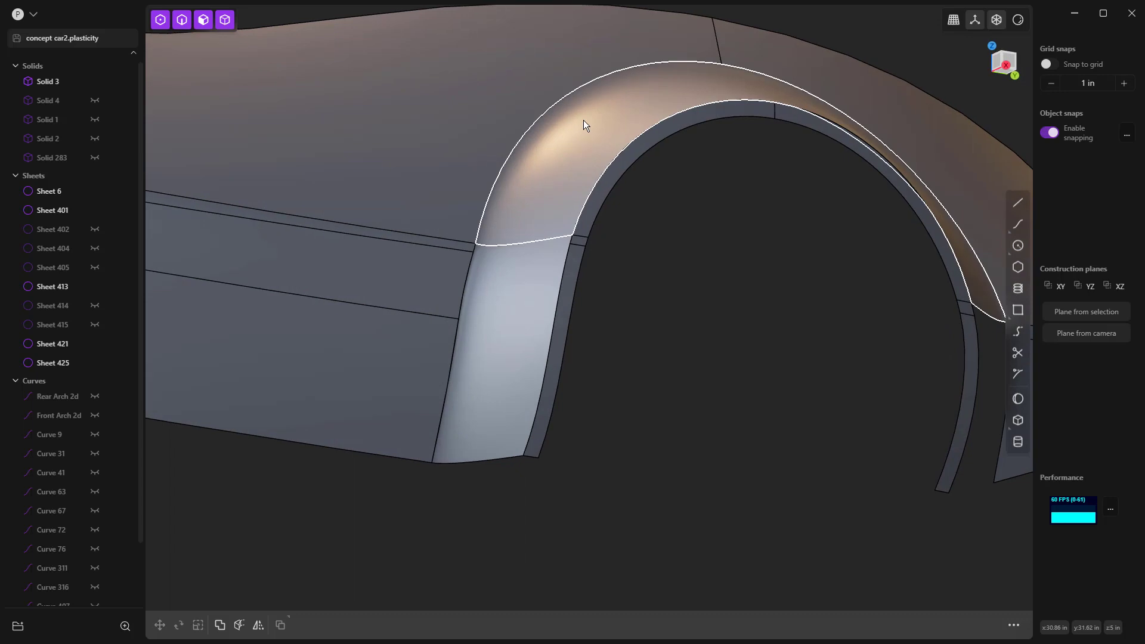
Join the body, the fender blend surface, its new sill-side extension and the arch lip into one sheet.
left_click(480, 134)
left_click(524, 237)
left_click(559, 255)
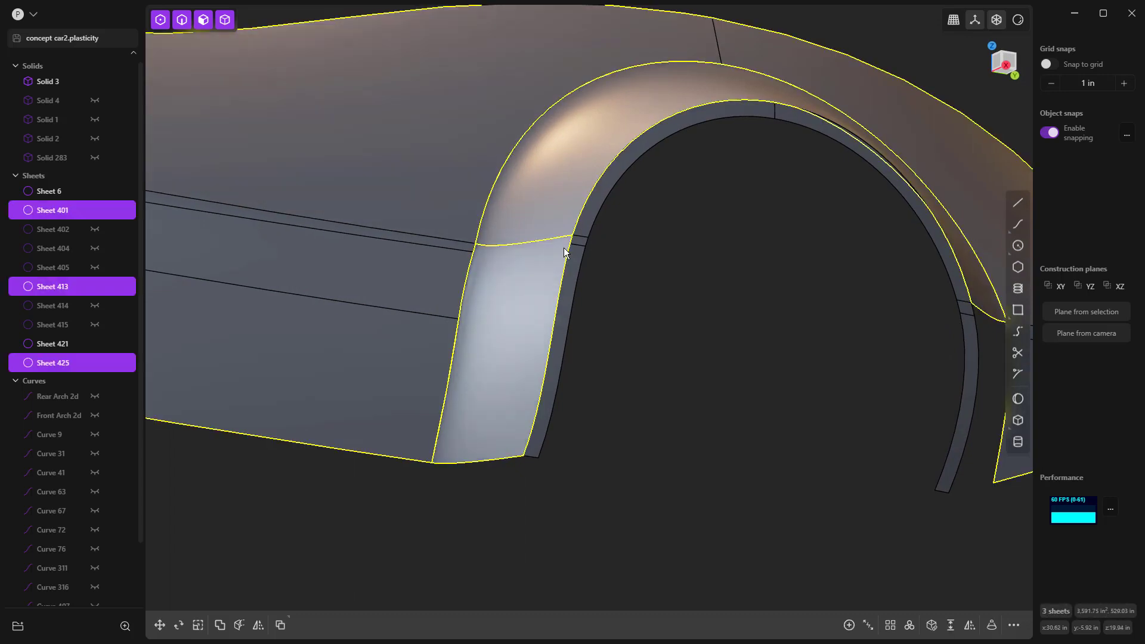
left_click(577, 251)
key("j")
scroll(577, 247, "down", 2)
left_click(764, 252)
Display the model in the glossy red material with edges hidden and inspect the joined fender.
left_click(1020, 20)
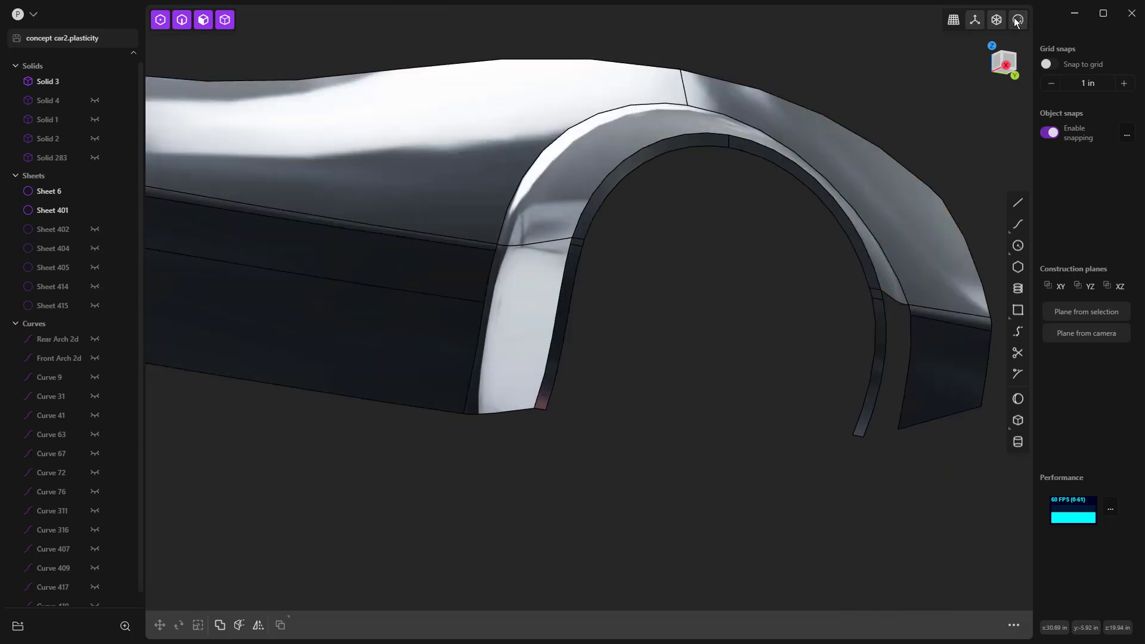
right_click(1017, 20)
left_click(967, 150)
left_click(988, 70)
middle_click_drag(692, 364, 720, 375)
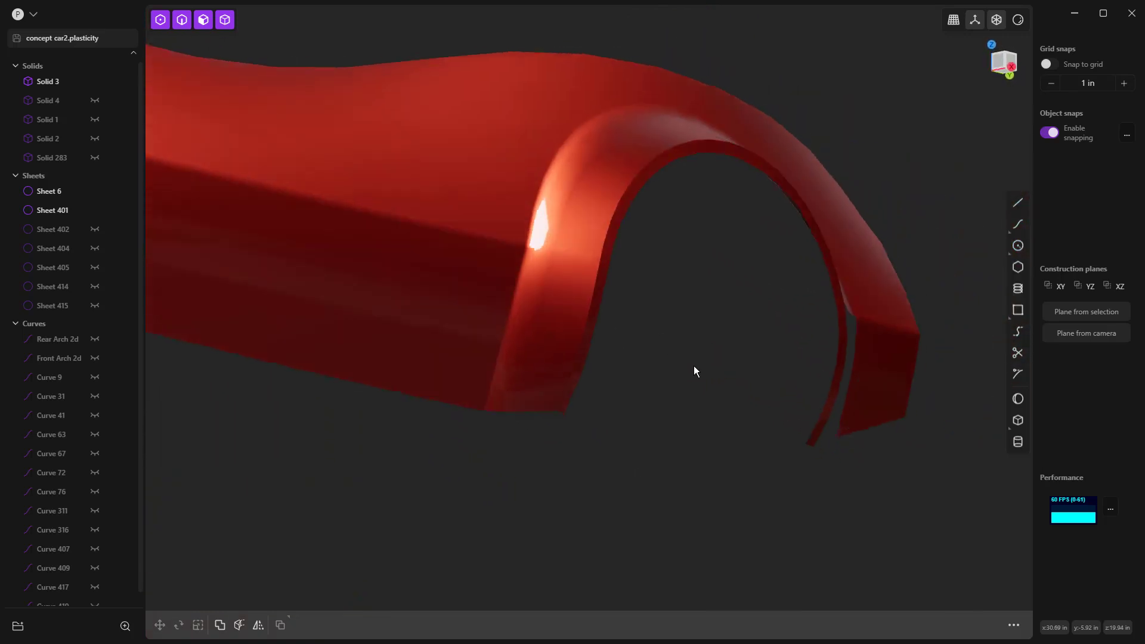
Toggle the visibility of Sheet 402 to compare it with the finished body, and delete that leftover sheet.
left_click(94, 230)
middle_click_drag(361, 262, 559, 158)
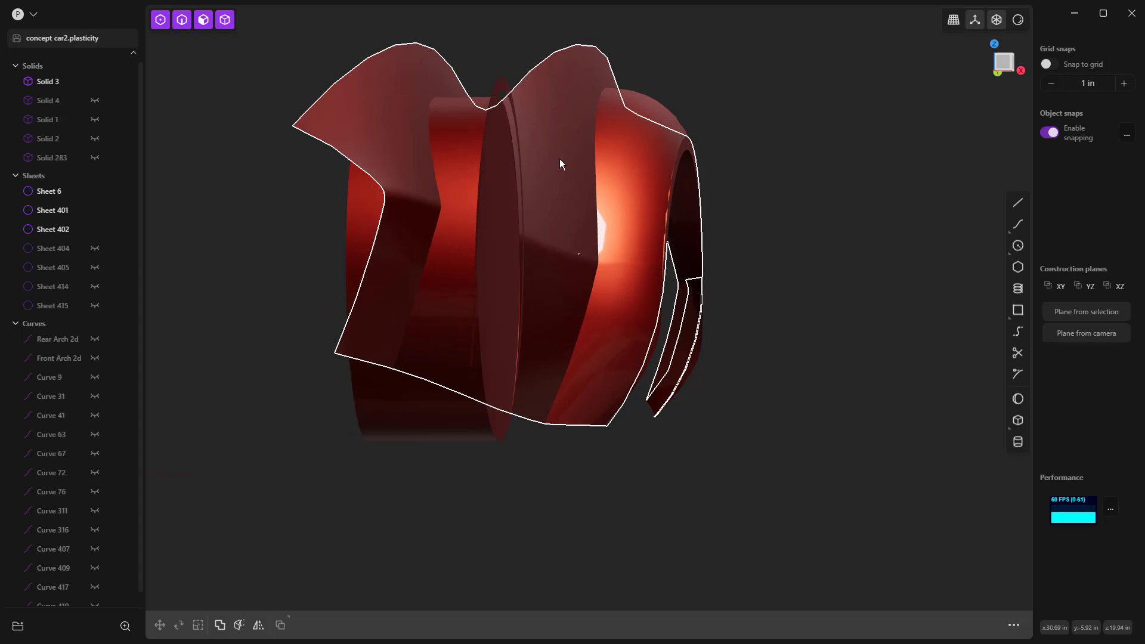
left_click(96, 230)
left_click(95, 230)
left_click(95, 230)
left_click(95, 230)
left_click(95, 230)
left_click(95, 230)
left_click(93, 230)
left_click(49, 231)
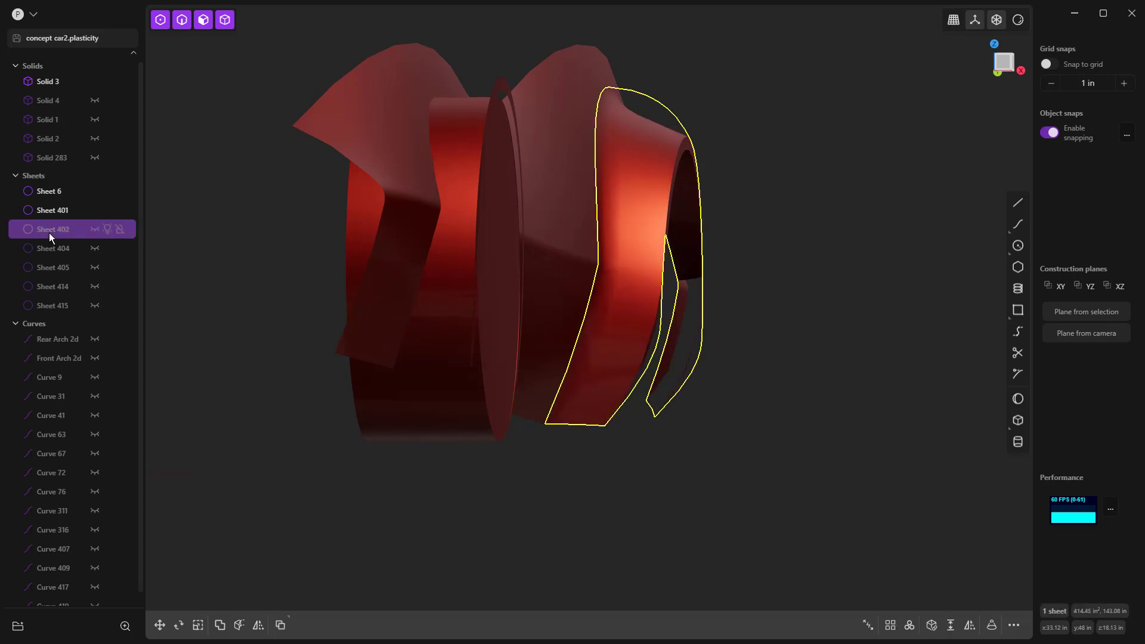
key("Delete")
scroll(758, 229, "down", 3)
middle_click_drag(788, 256, 722, 244)
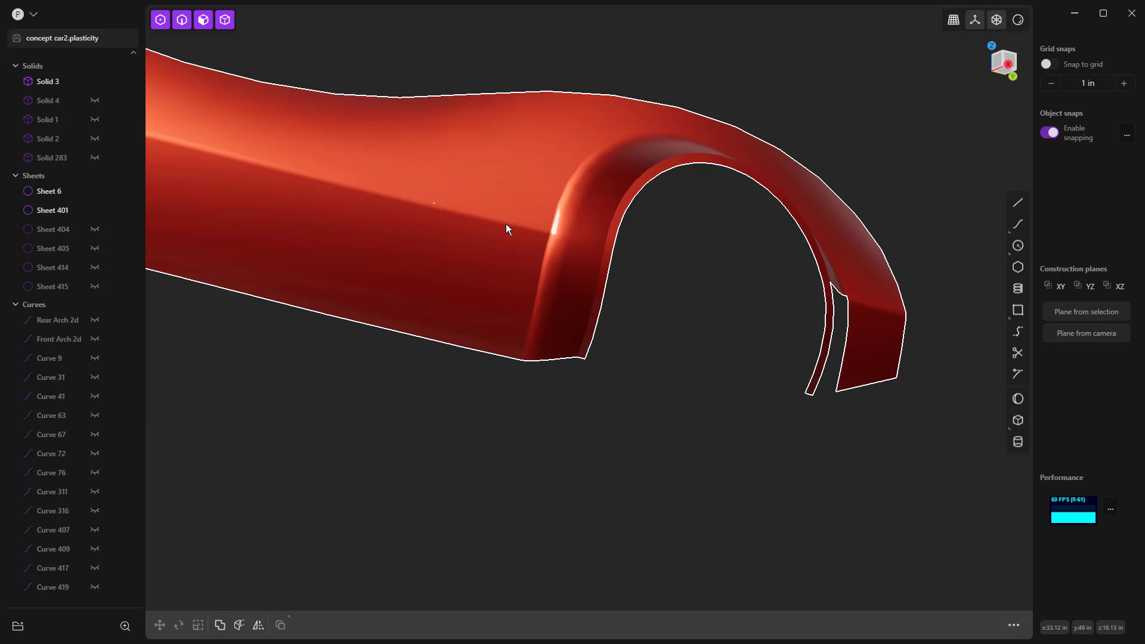
middle_click_drag(543, 344, 512, 318)
Restore the grey shaded display with visible edges for work on the rear end of the arch.
left_click(1017, 21)
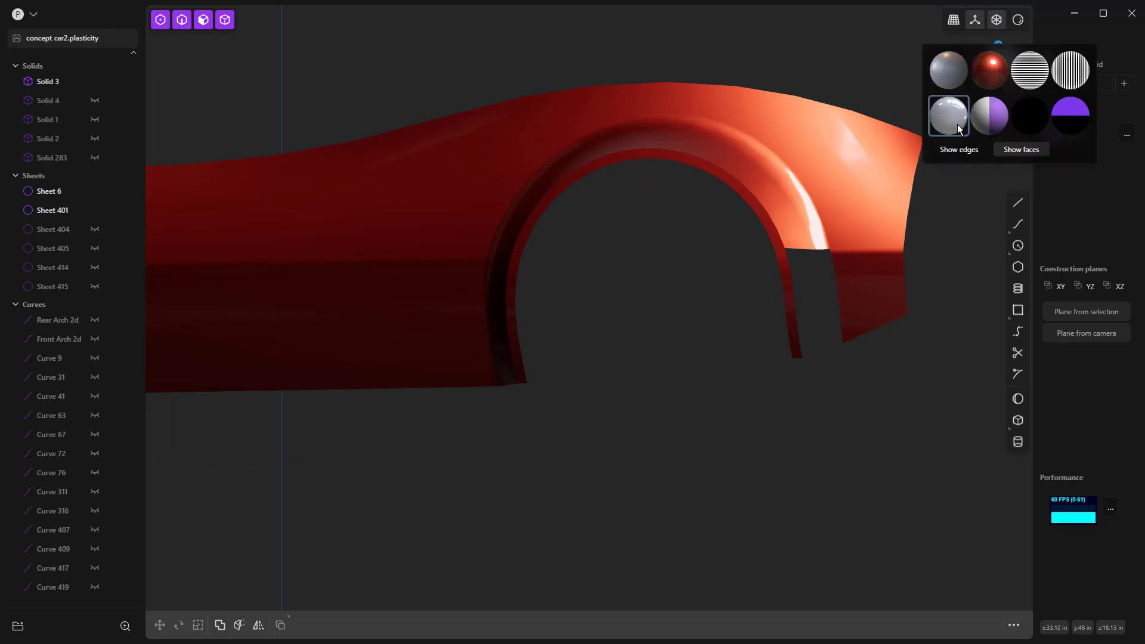
left_click(957, 151)
left_click(962, 82)
middle_click_drag(881, 275, 816, 284)
scroll(810, 289, "up", 5)
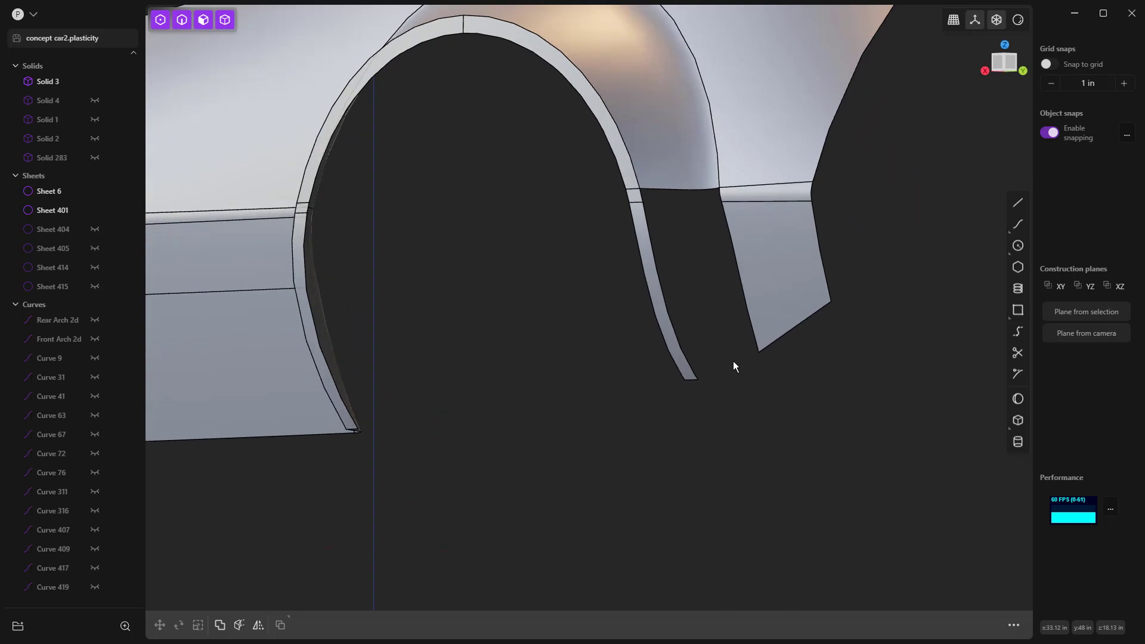
left_click(1016, 224)
scroll(762, 356, "up", 2)
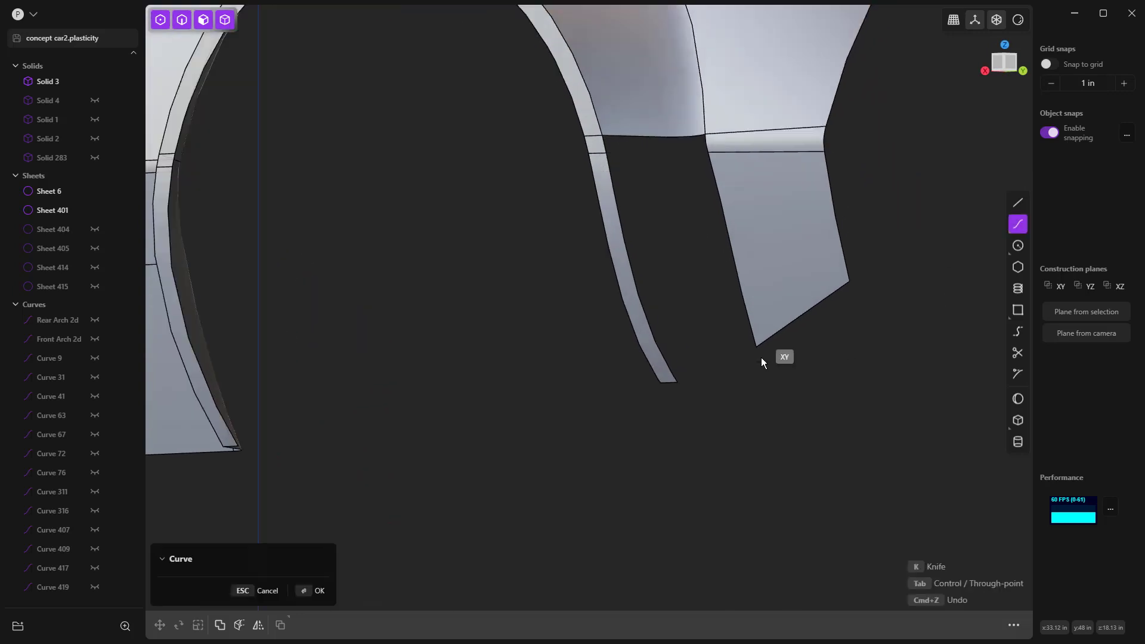
left_click(765, 342)
left_click(681, 384)
key("Escape")
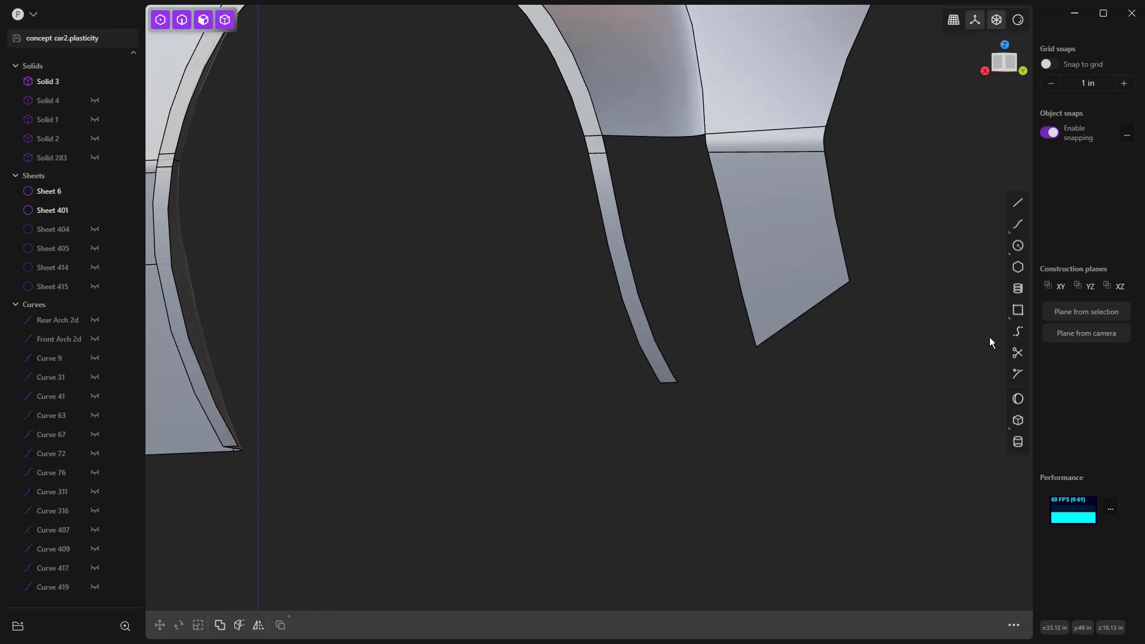
Bridge the rear panel's bottom edge, near its front corner, to the bottom corner of the arch lip's rear end with a curve.
left_click(1017, 331)
left_click(764, 344)
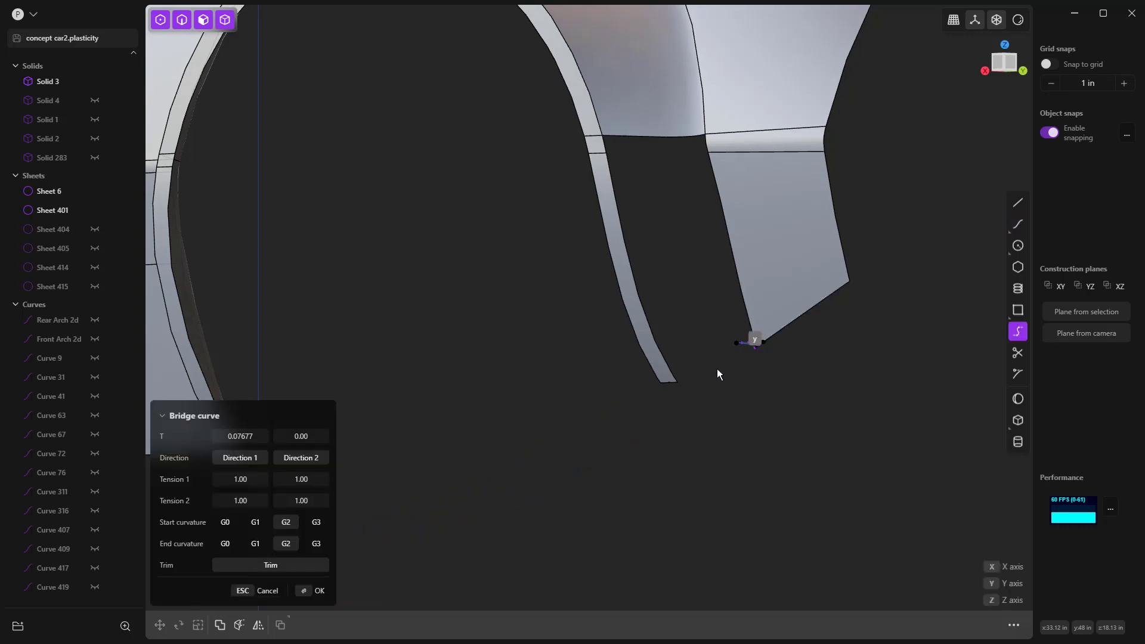
left_click(683, 384)
Set the rear bridge curve's start T to 0.00, start curvature to G1 and end curvature to G0, reduce its start tension, and finish it.
left_click(224, 543)
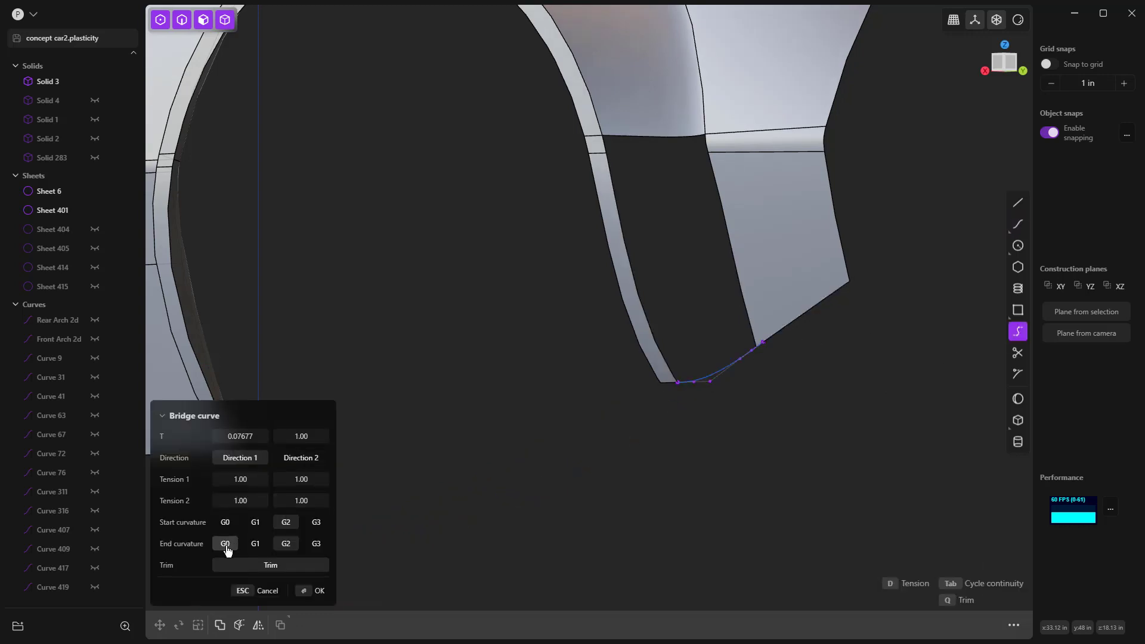
left_click(259, 524)
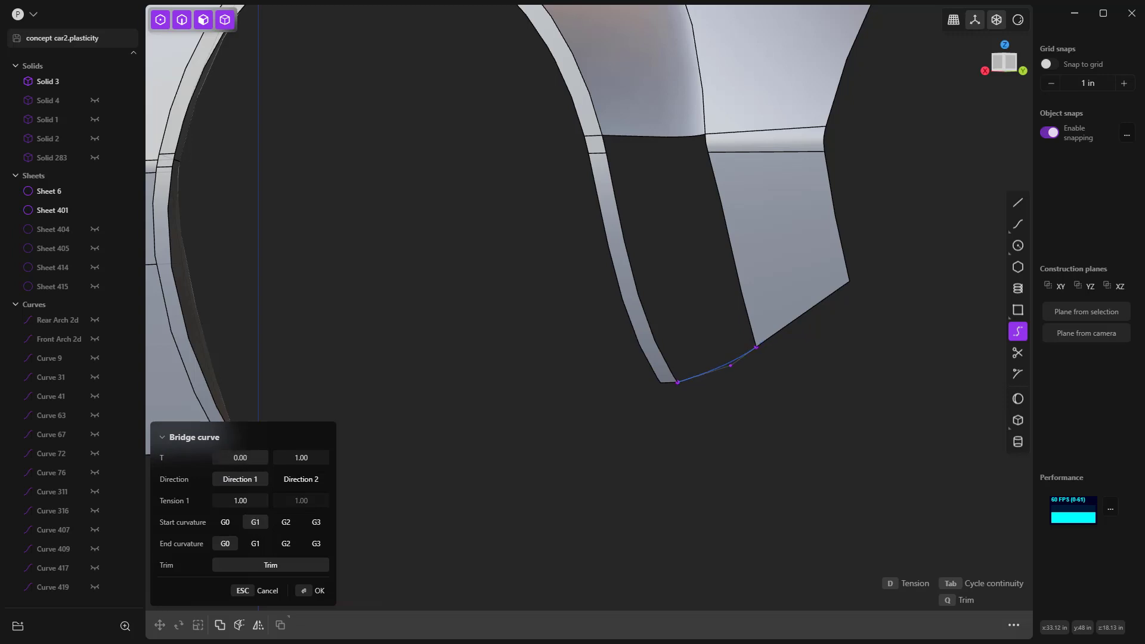
left_click(250, 500)
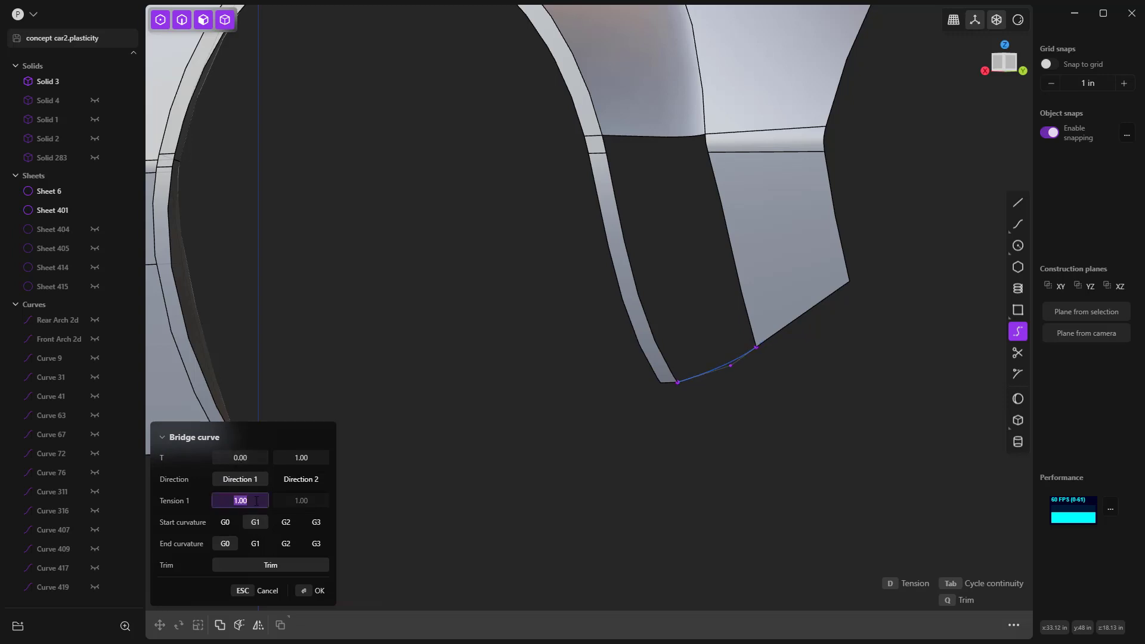
key("Return")
key("Return")
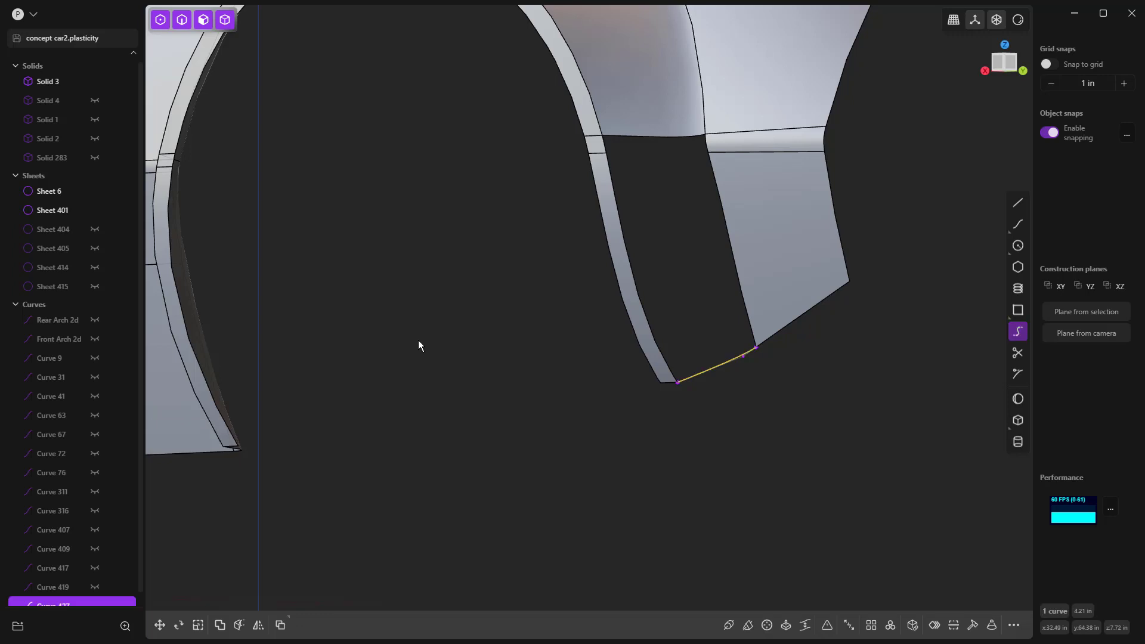
Loft the fender surface's rear lower edge to the bridge curve, guided by the rear panel's edges with G1 and the lip edge with G0.
key("2")
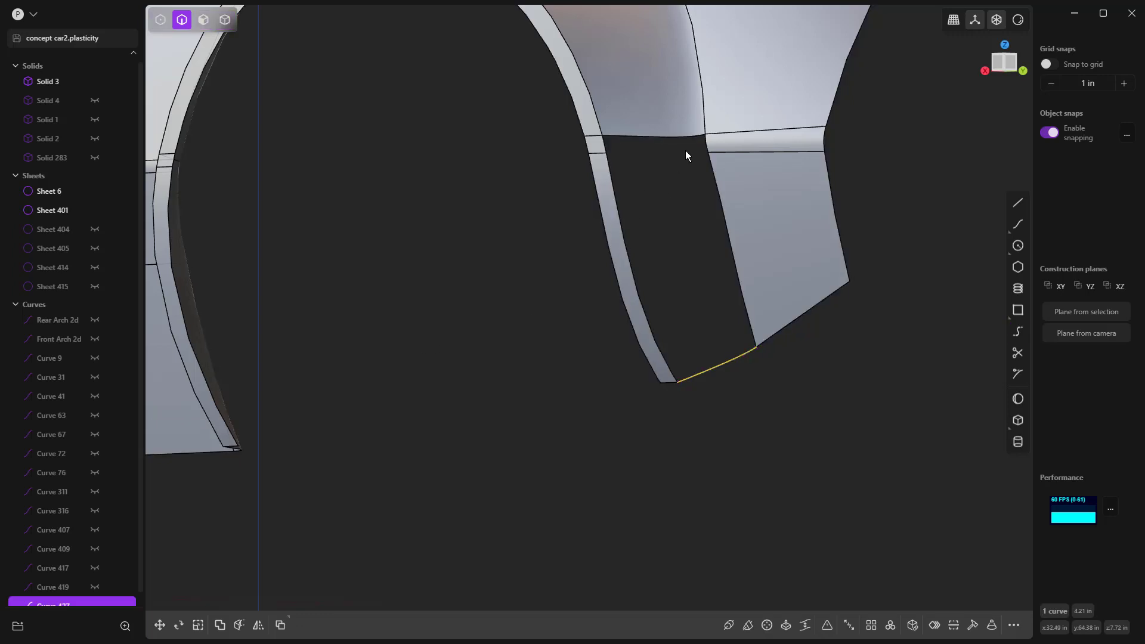
left_click(691, 137, "shift")
key("l")
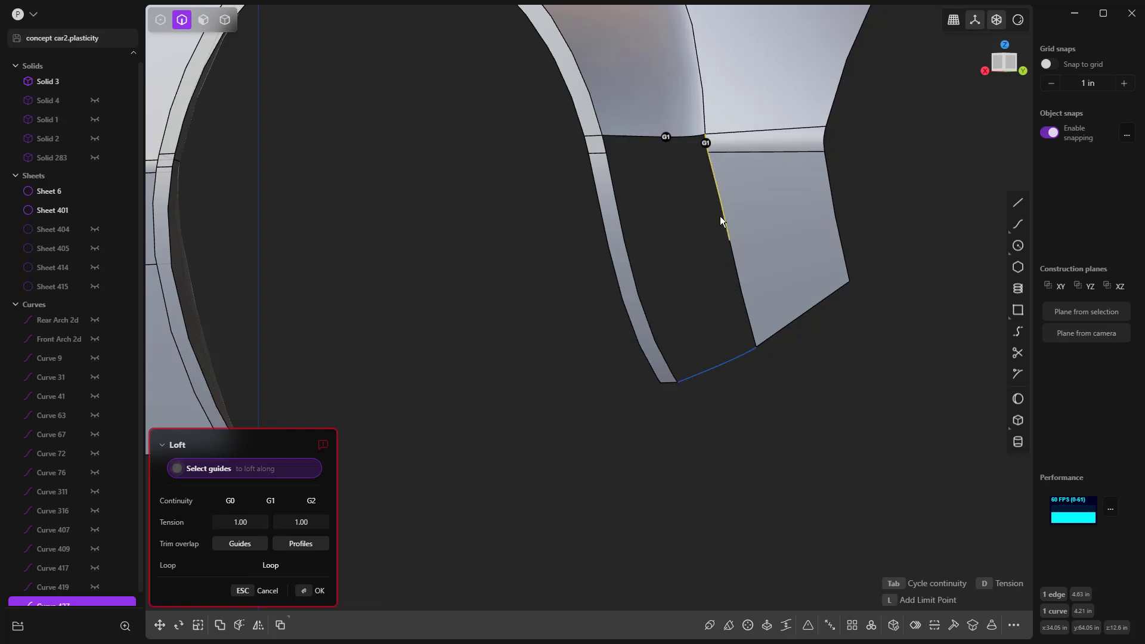
left_click(728, 246)
left_click(606, 144)
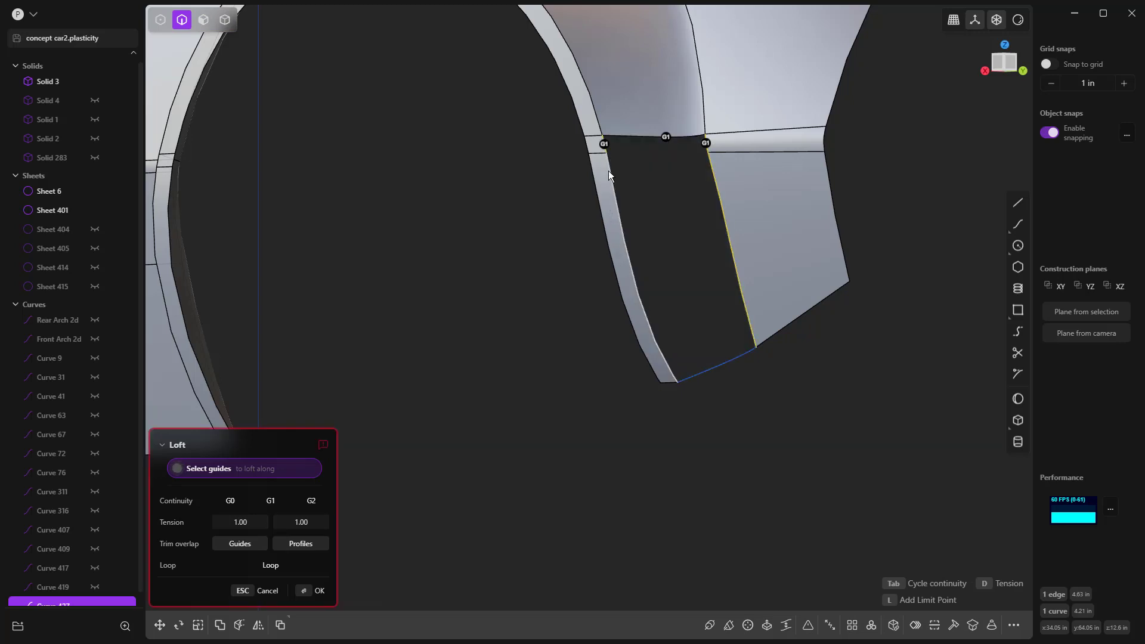
left_click(605, 144)
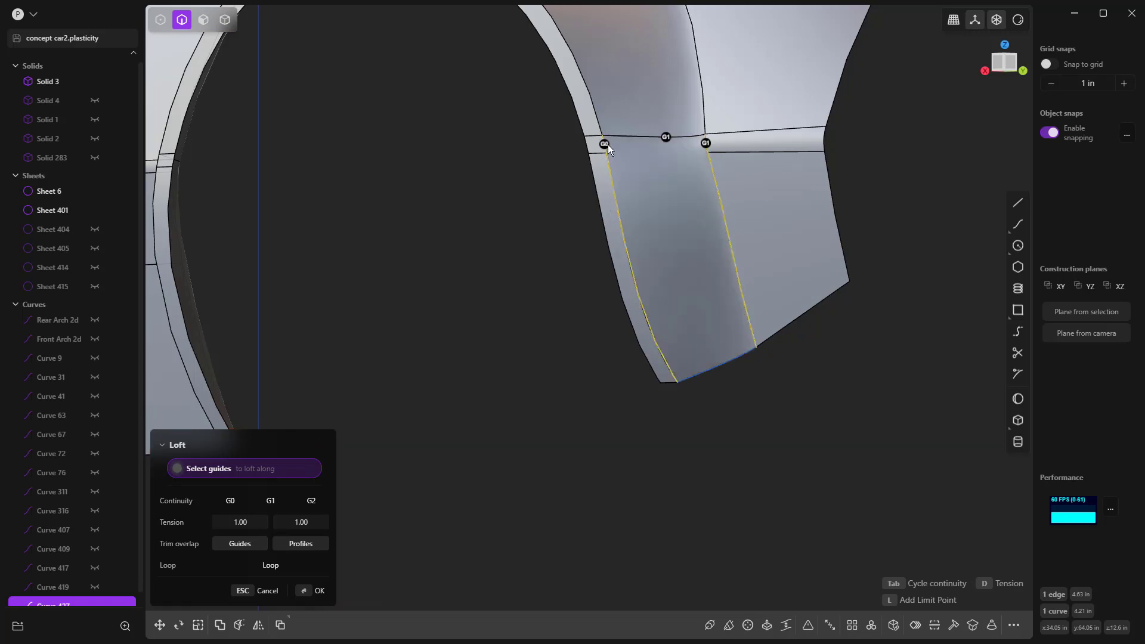
key("Return")
key("Escape")
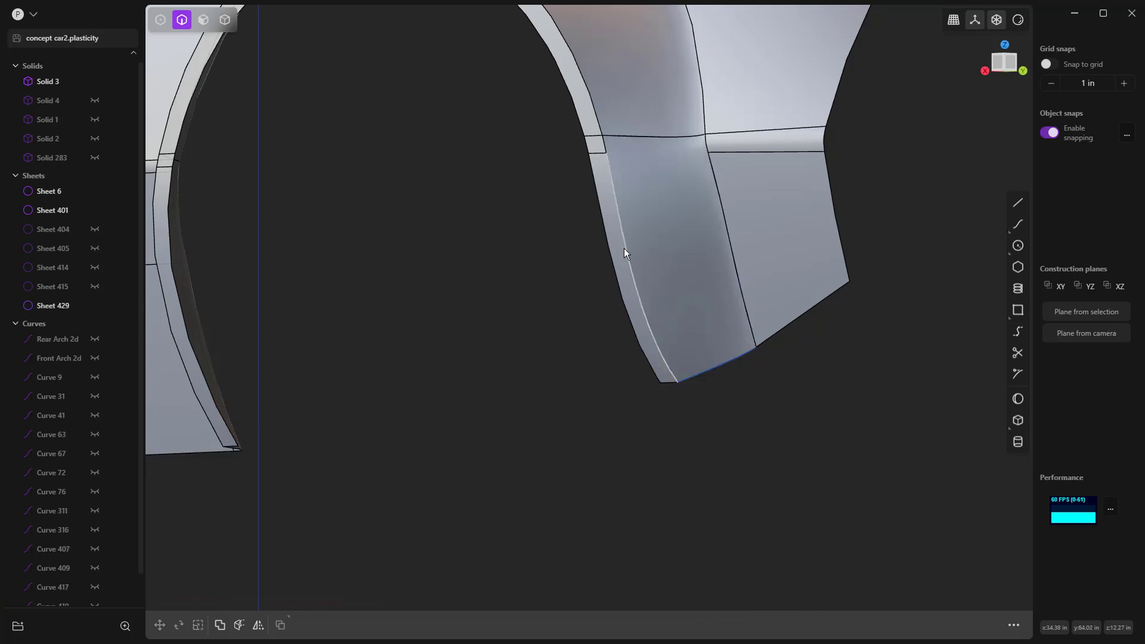
Join the new rear fender surface to the body sheet and delete the bridge curve along its bottom edge.
left_click(661, 96)
left_click(662, 225, "shift")
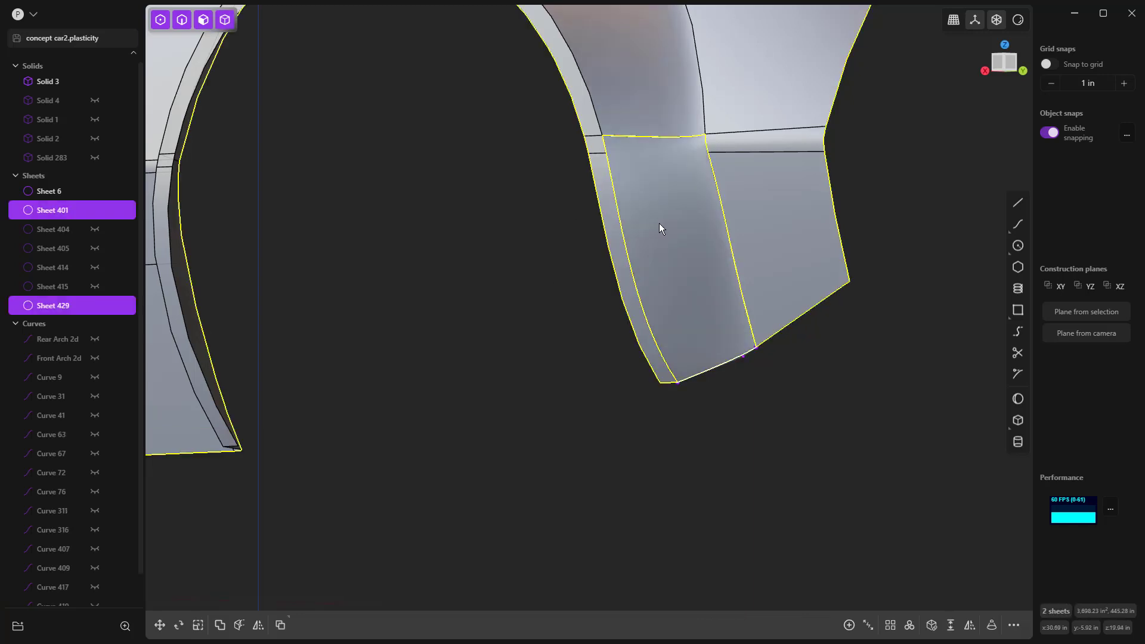
key("j")
left_click(695, 409)
left_click(714, 367)
key("Delete")
scroll(718, 411, "down", 3)
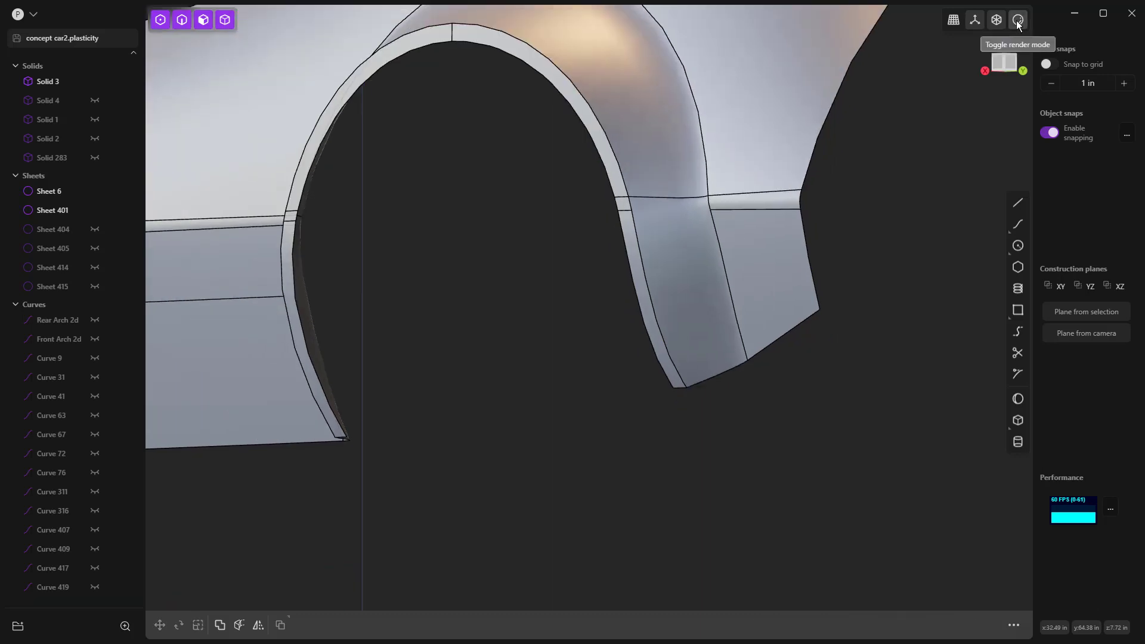
Display the model in glossy red and inspect the rear fender blend and the whole body, including from the right side.
left_click(1017, 20)
left_click(991, 76)
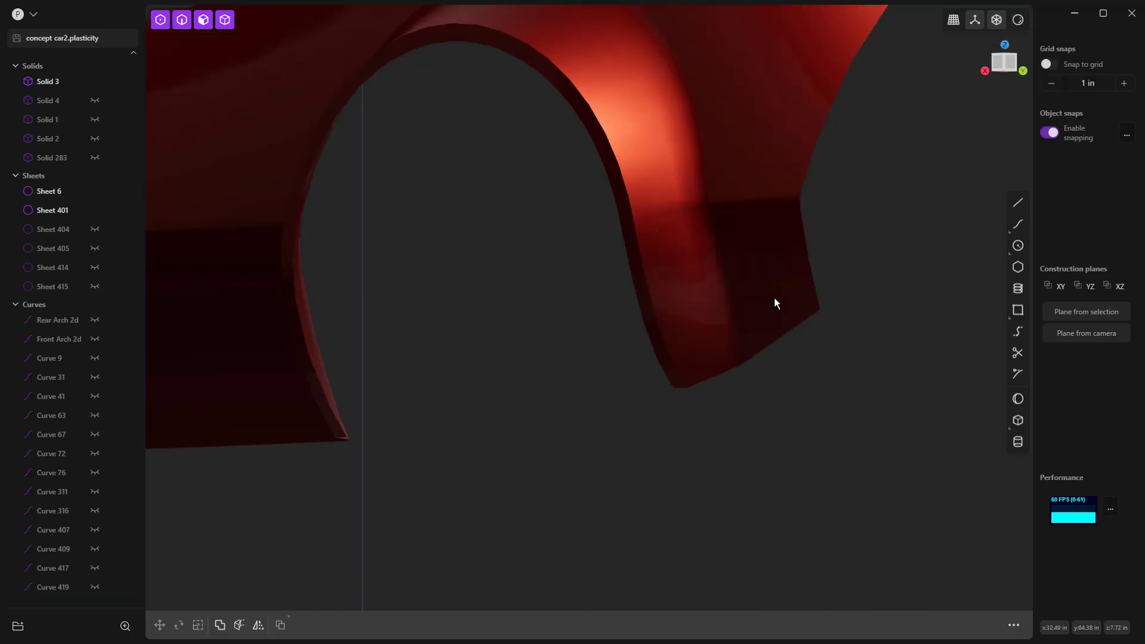
middle_click_drag(772, 418, 767, 156)
scroll(769, 152, "up", 3)
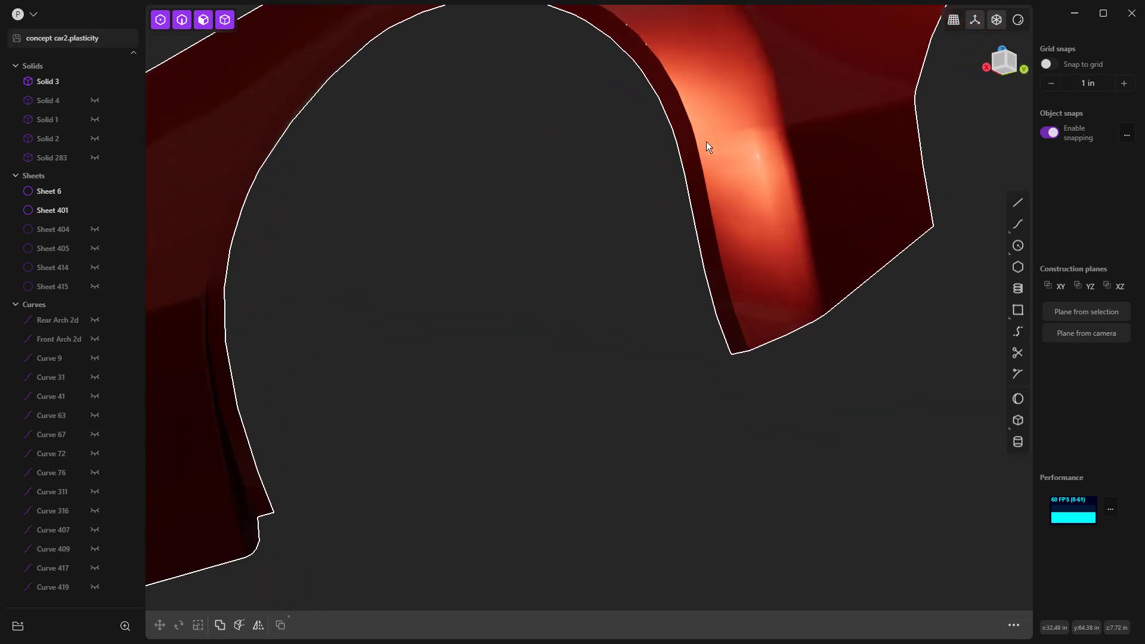
scroll(709, 144, "down", 5)
middle_click_drag(714, 178, 792, 342)
key("KP_3")
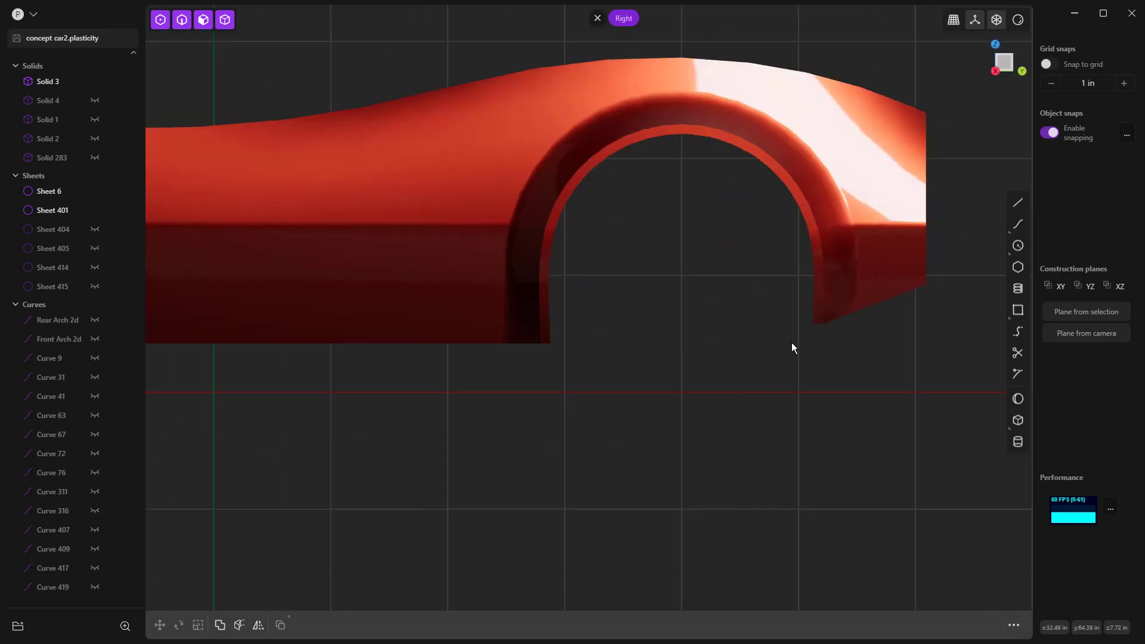
scroll(792, 342, "down", 6)
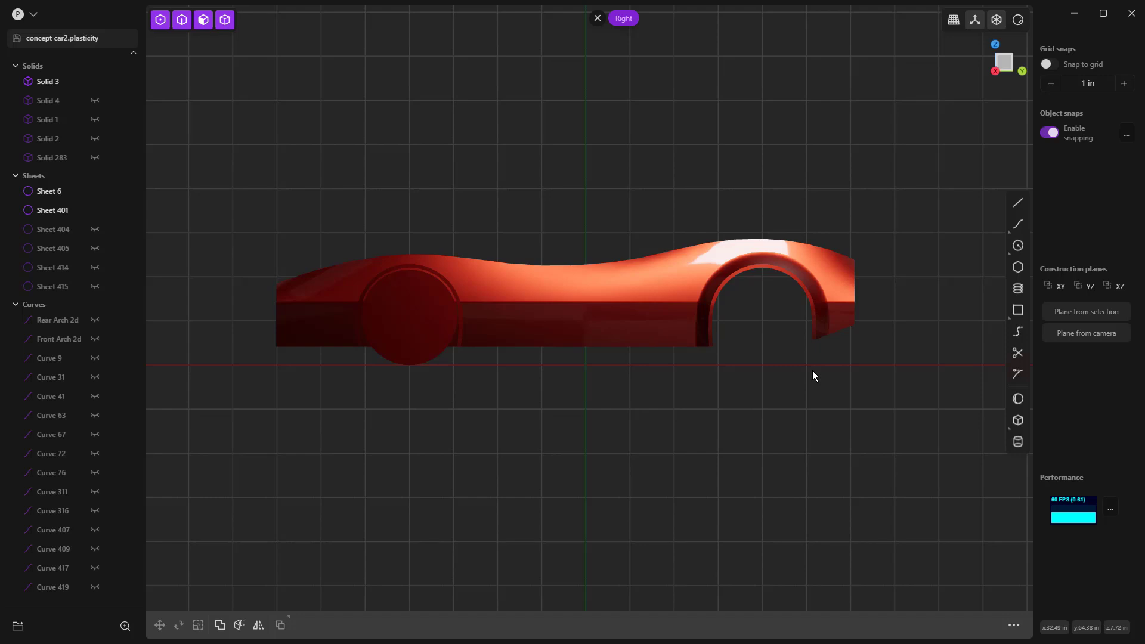
mouse_move(681, 412)
middle_mouse_down()
mouse_move(812, 421)
mouse_move(692, 325)
mouse_move(677, 266)
mouse_move(623, 391)
mouse_move(654, 388)
mouse_move(398, 408)
mouse_move(666, 401)
middle_mouse_up()
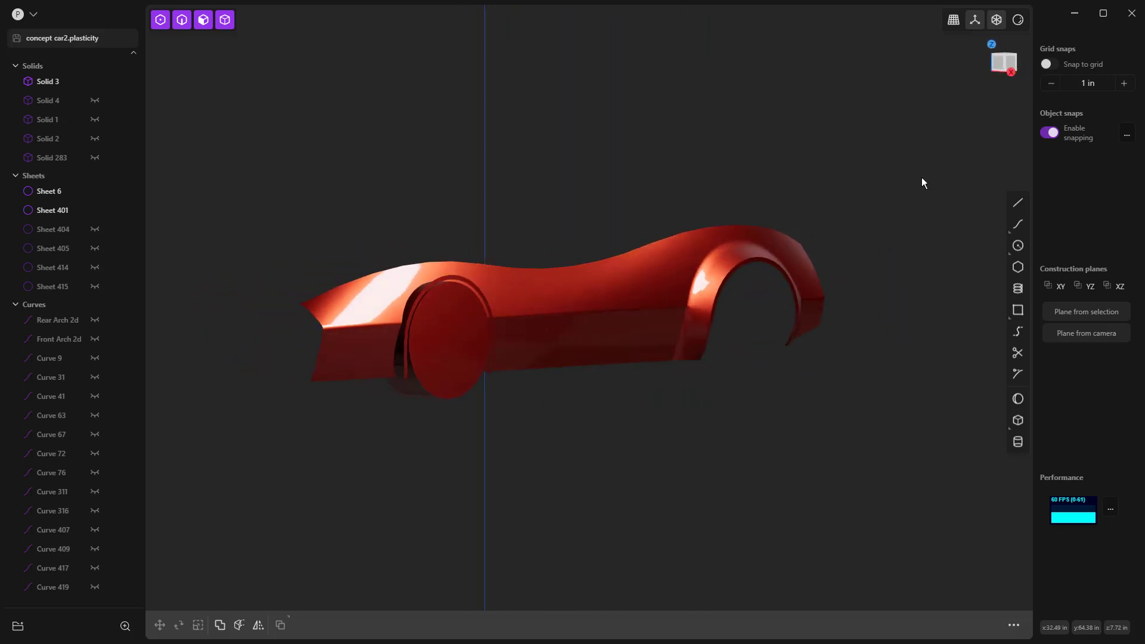
Restore the grey shaded display with visible edges and show the whole car from the right side.
mouse_move(1014, 30)
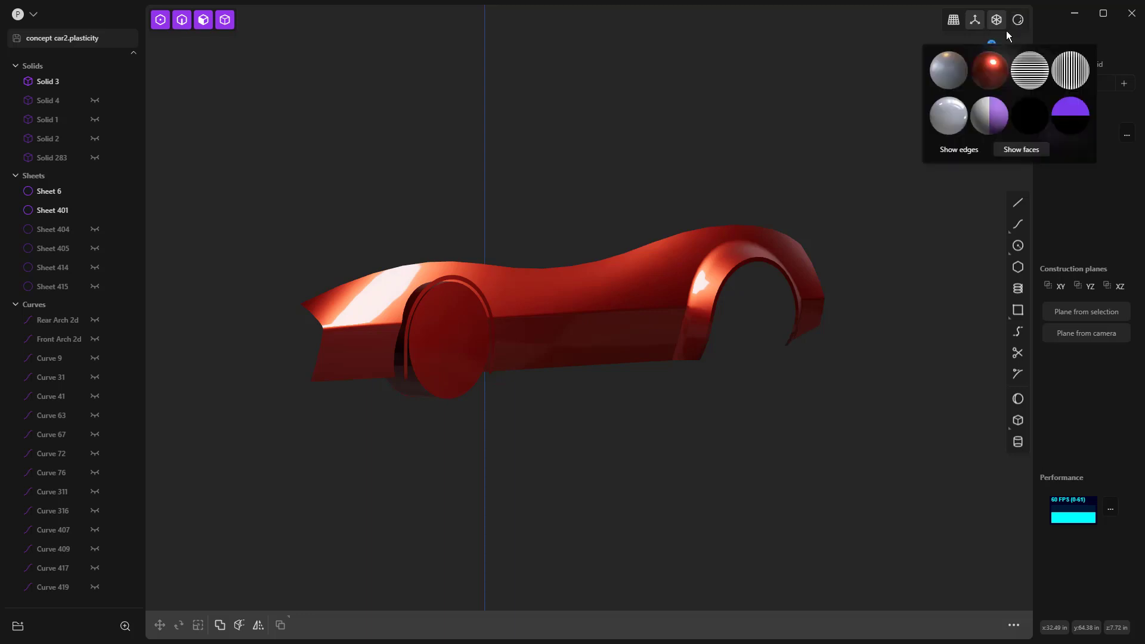
left_click(957, 71)
left_click(955, 149)
middle_click_drag(894, 315, 831, 326)
key("KP_3")
scroll(844, 338, "down", 2)
scroll(844, 338, "down", 1)
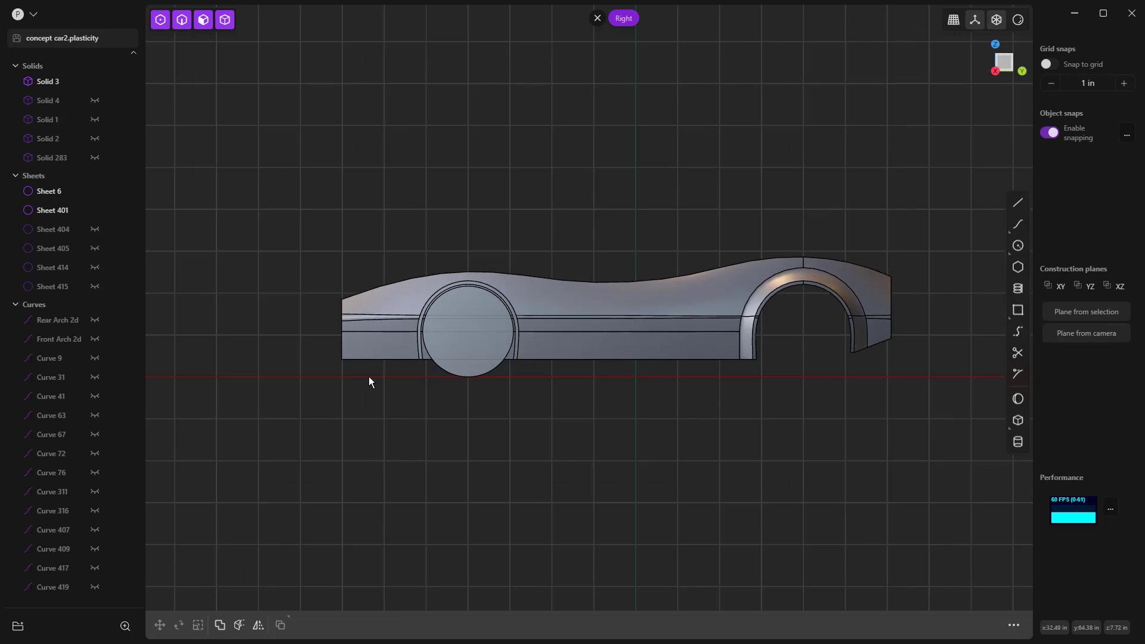
scroll(369, 377, "up", 4)
scroll(396, 148, "down", 2)
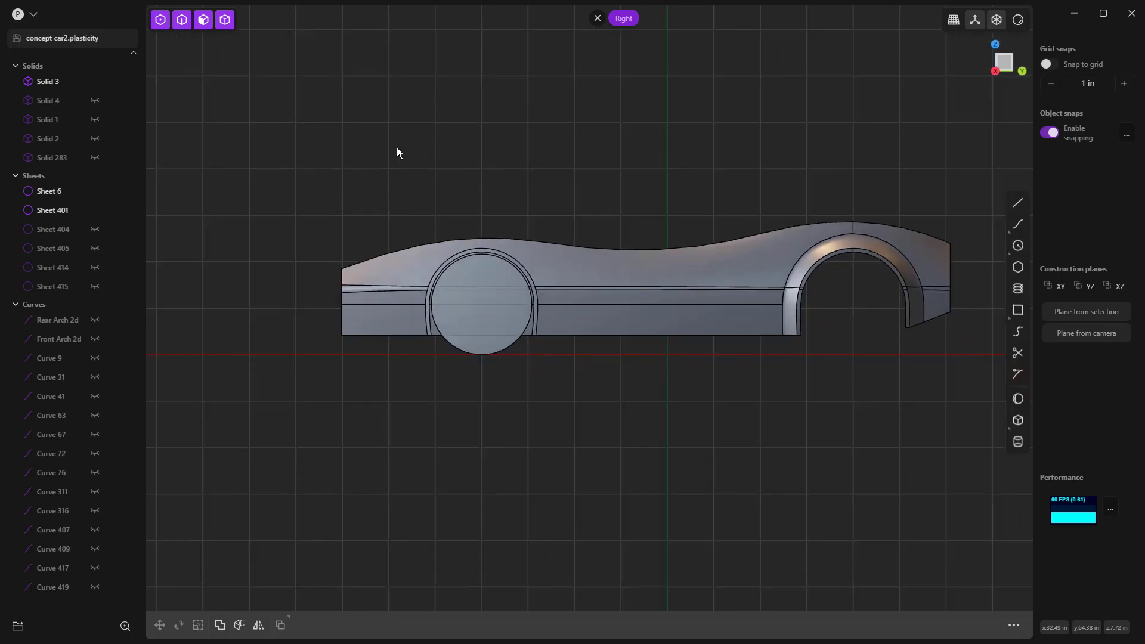
scroll(553, 192, "up", 2)
Save the model as a new file named Concept Car3.plasticity in the Car Series folder.
left_click(36, 15)
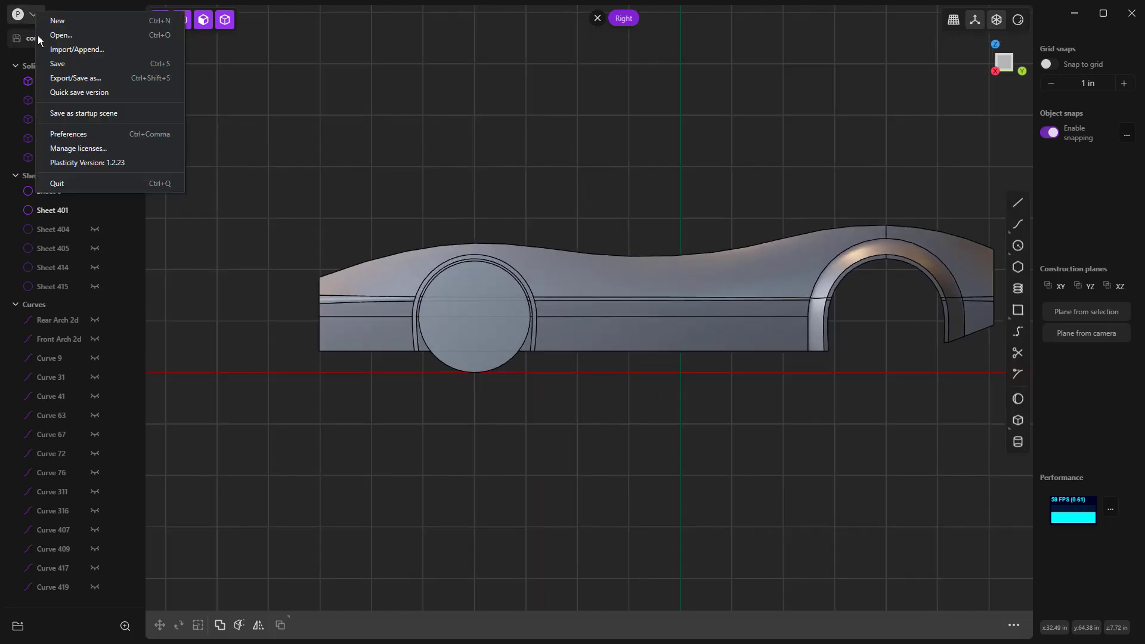
left_click(71, 81)
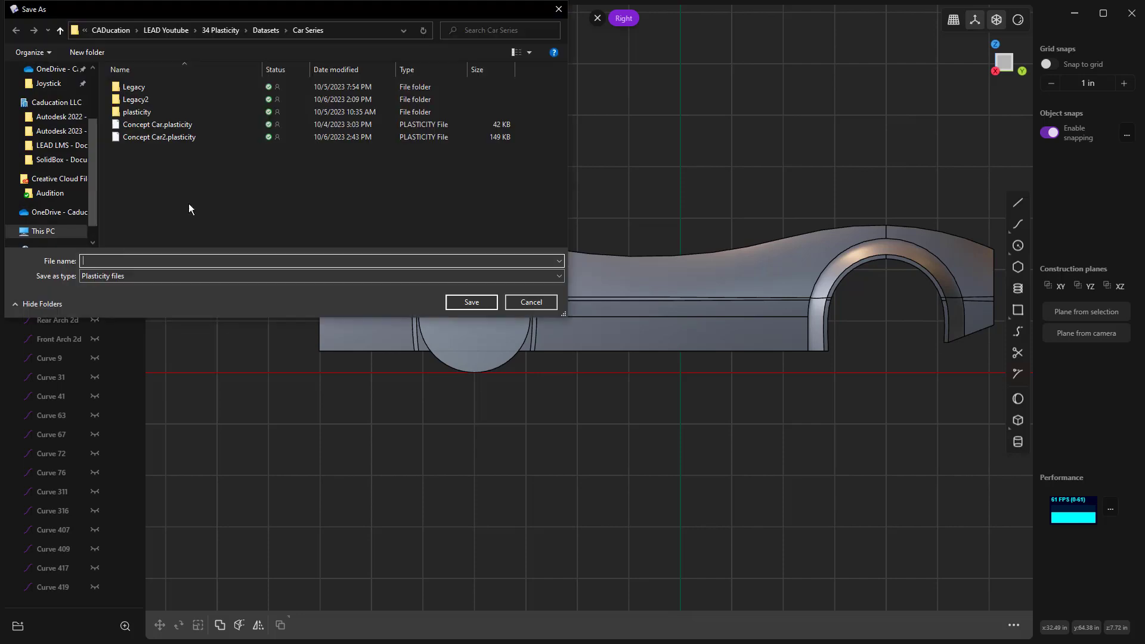
left_click(156, 136)
left_click(124, 260)
left_click(124, 260)
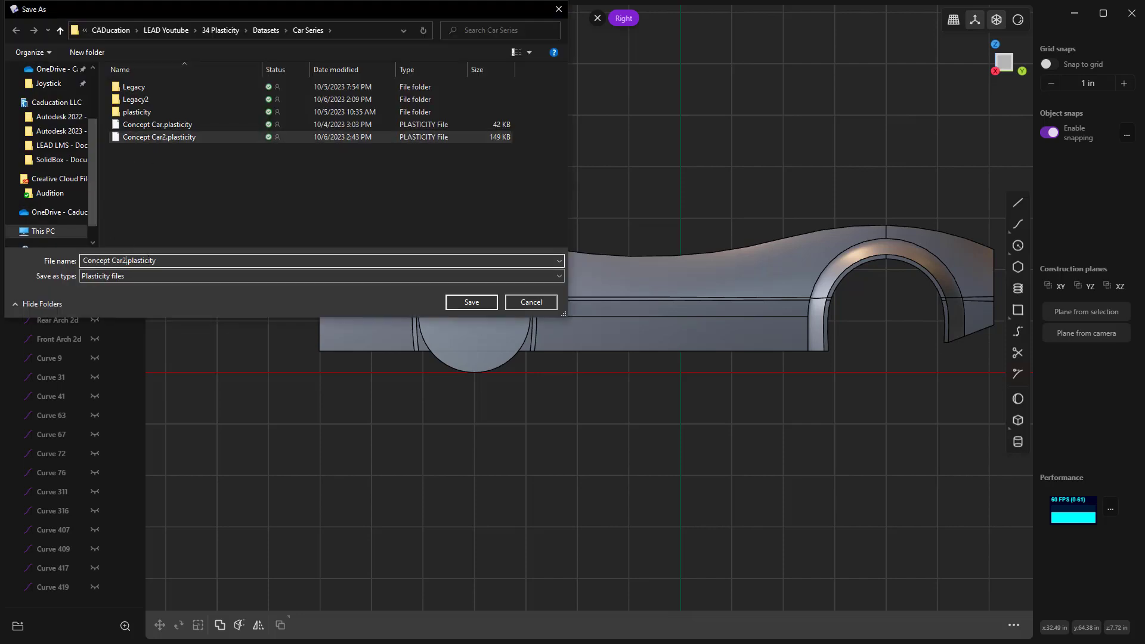
key("BackSpace")
type("3")
key("Return")
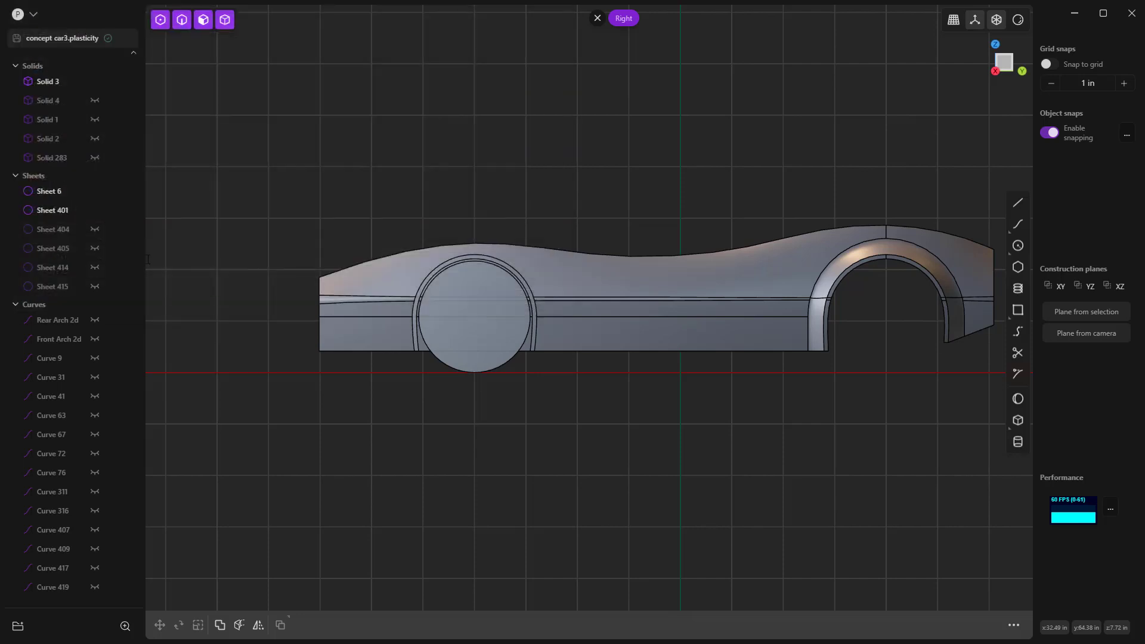
scroll(260, 173, "down", 2)
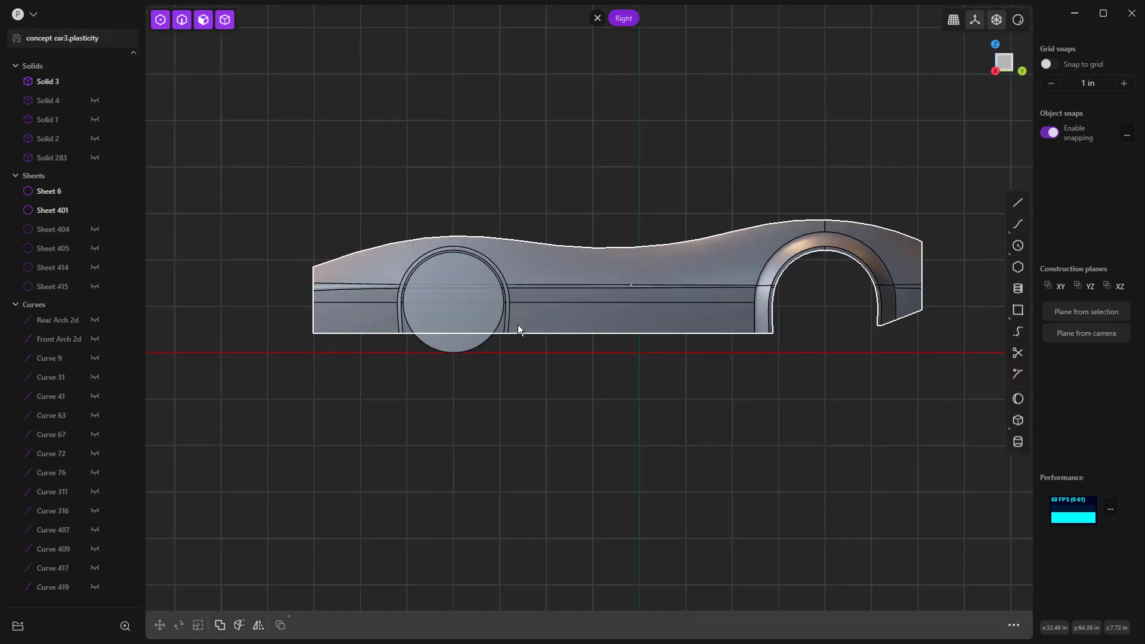
In the right view, draw two straight lines across the front wheel arch strip, following the upper and lower edges of the side crease.
scroll(514, 296, "up", 3)
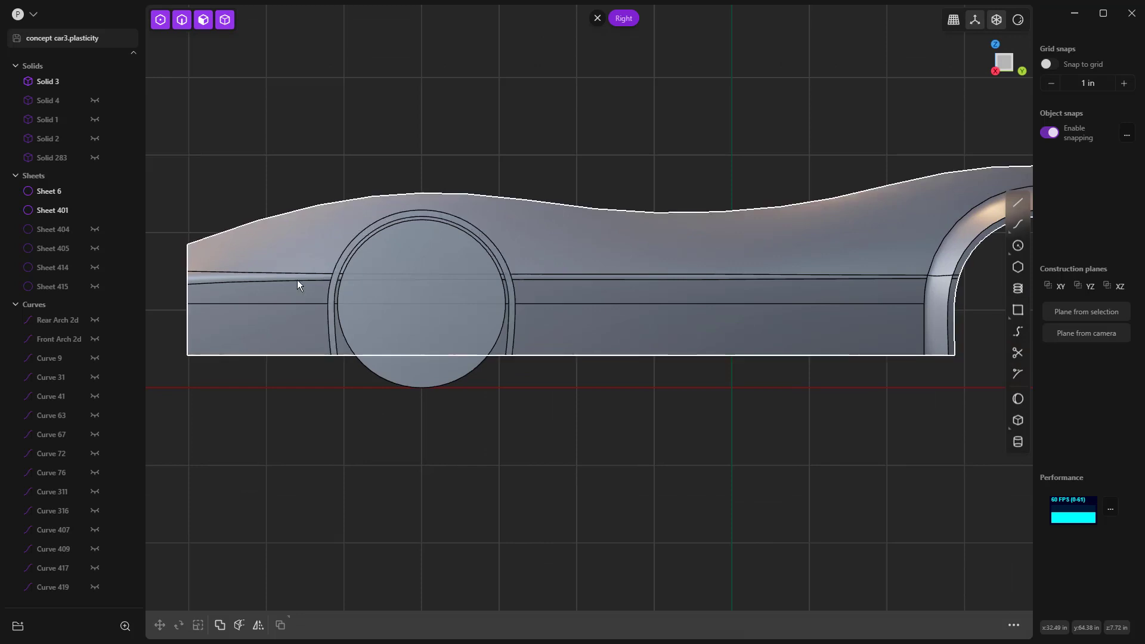
scroll(328, 278, "up", 3)
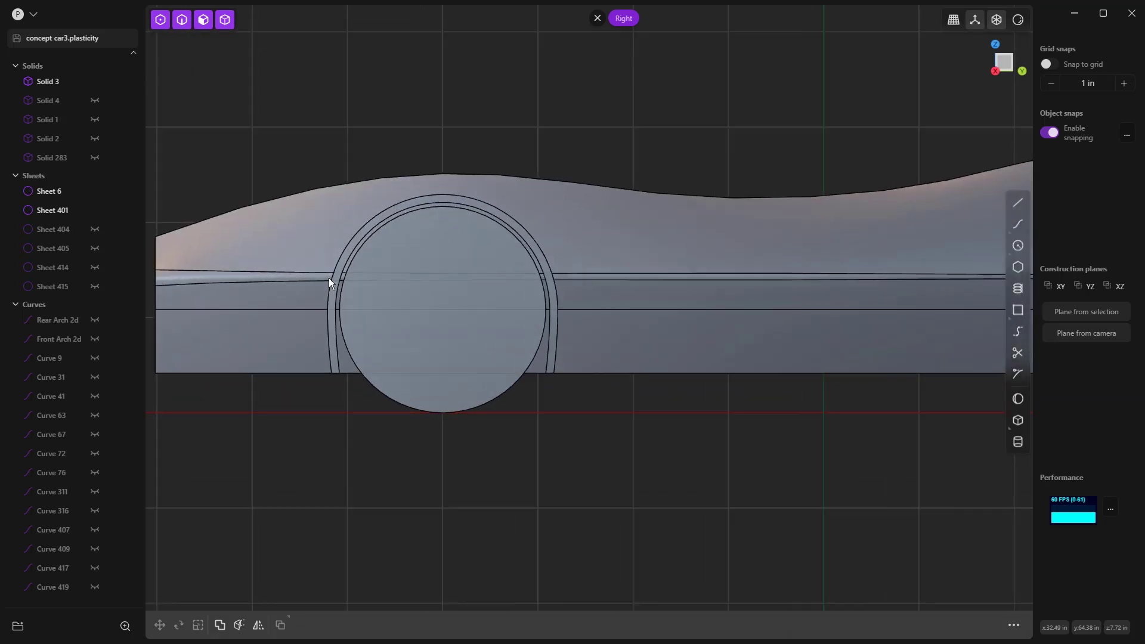
middle_click_drag(334, 295, 499, 270)
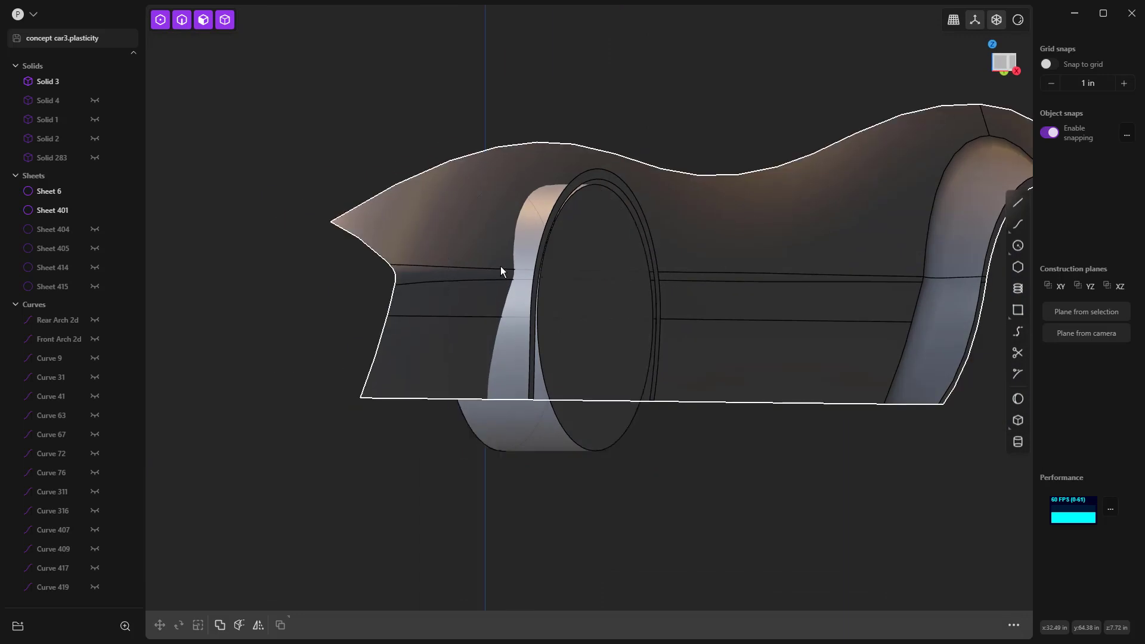
middle_click_drag(534, 345, 310, 346)
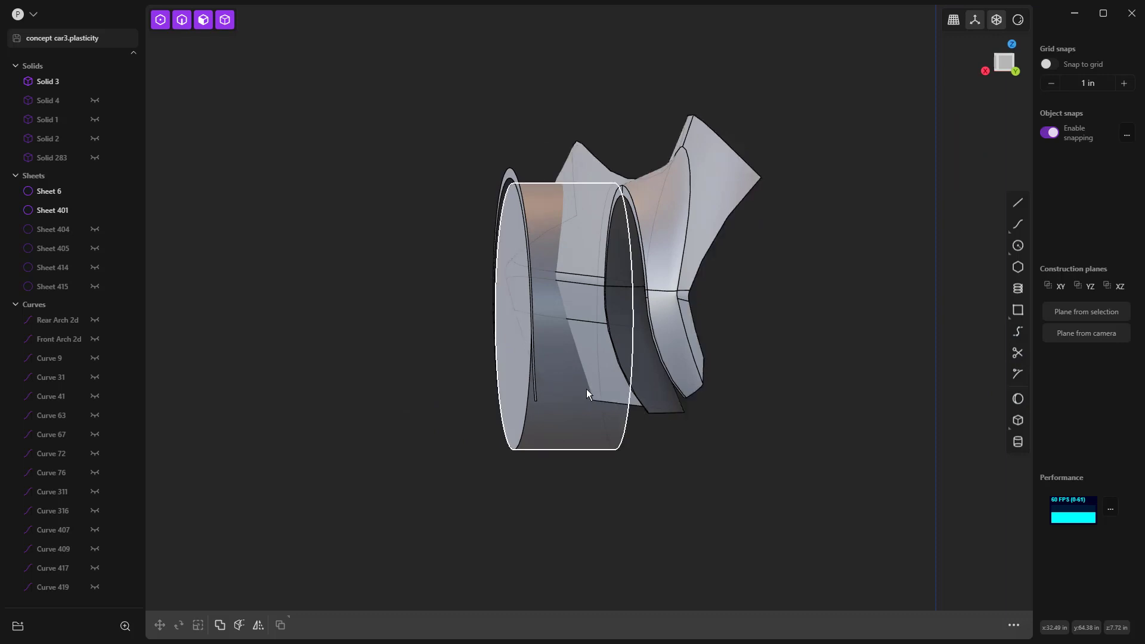
key("KP_3")
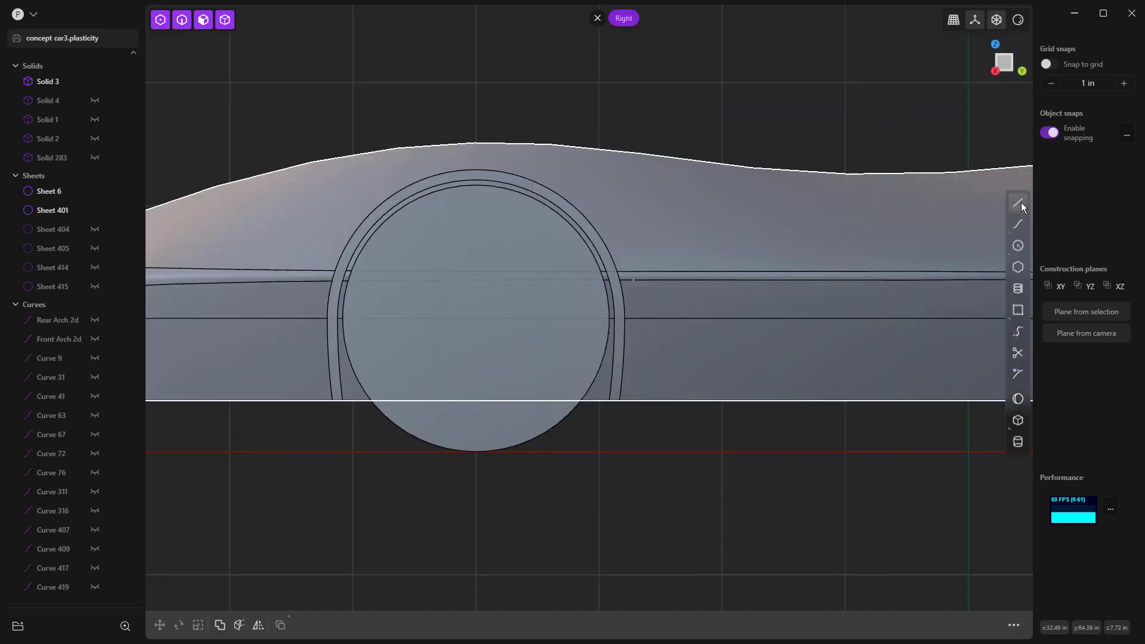
left_click(1017, 203)
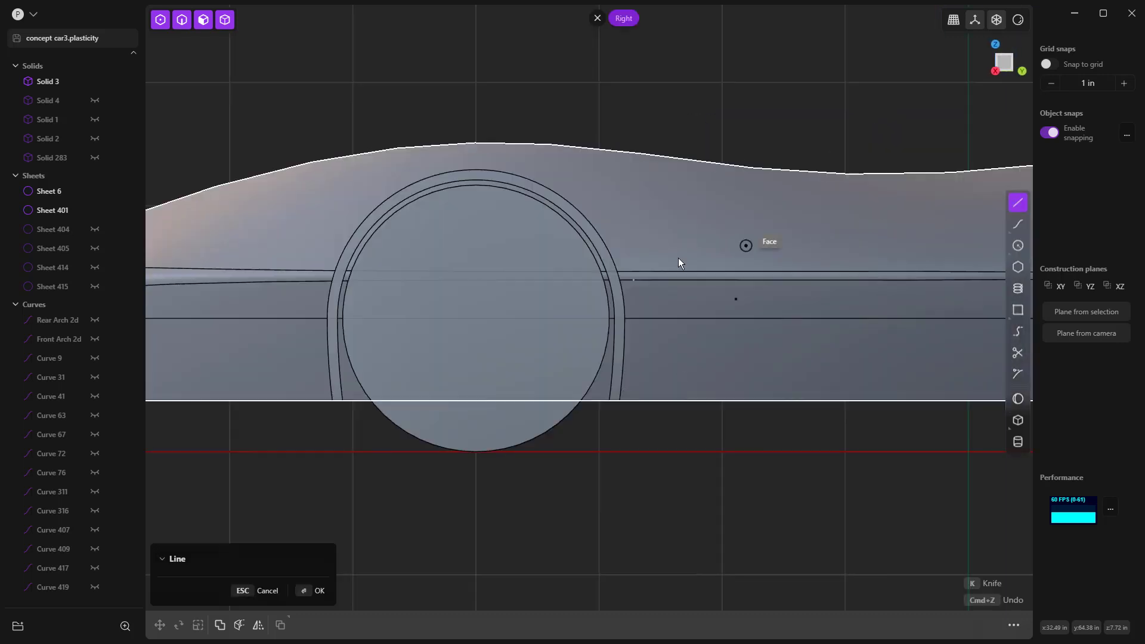
left_click(631, 272)
left_click(315, 270)
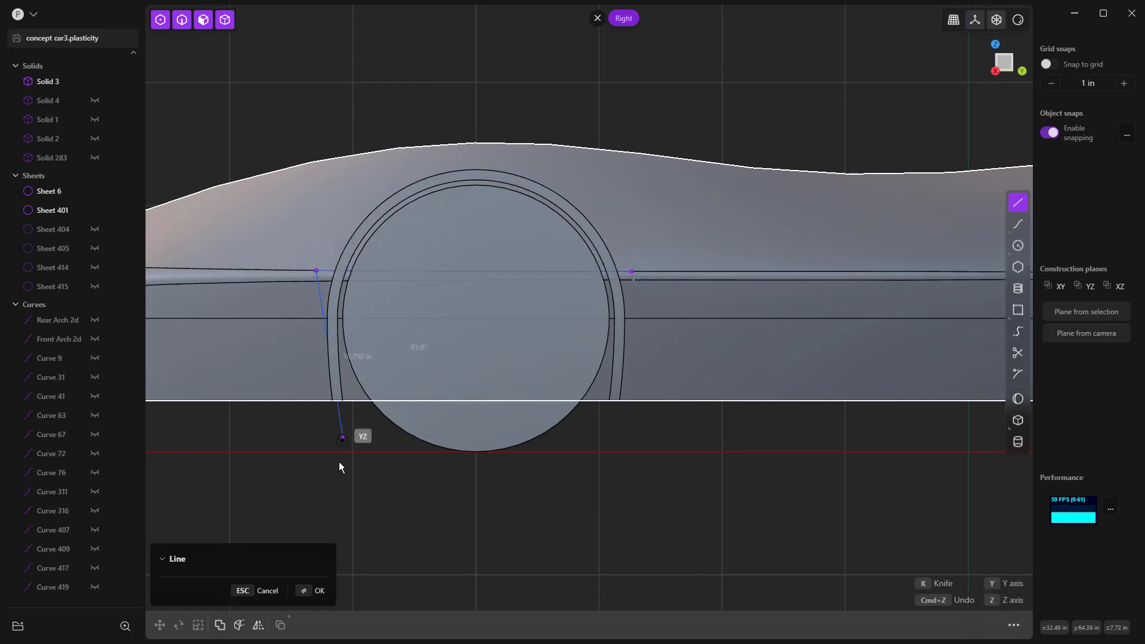
left_click(1017, 203)
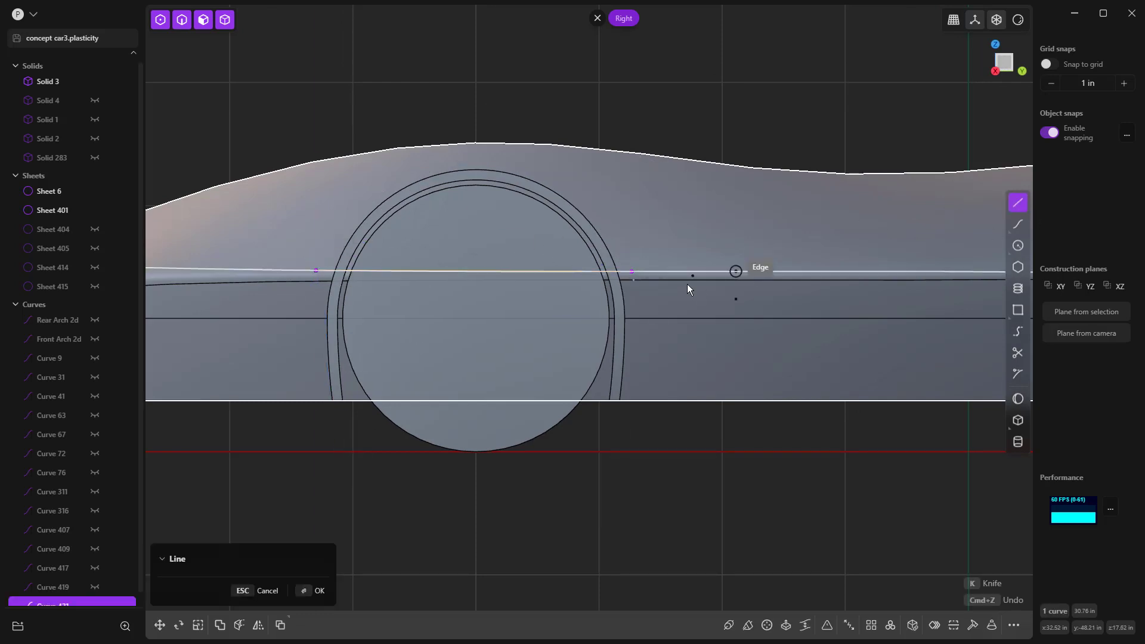
left_click(646, 280)
left_click(306, 281)
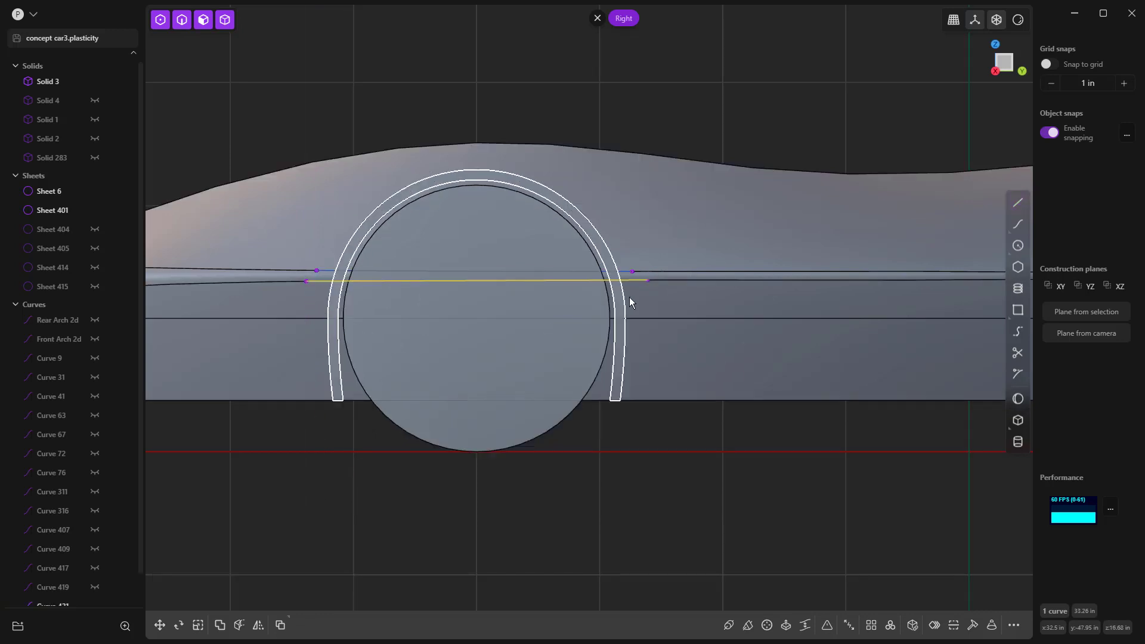
Imprint the two crease lines onto the front wheel arch strip to split its faces on both legs.
key("i")
left_click(620, 299)
right_click(634, 420)
left_click(590, 270)
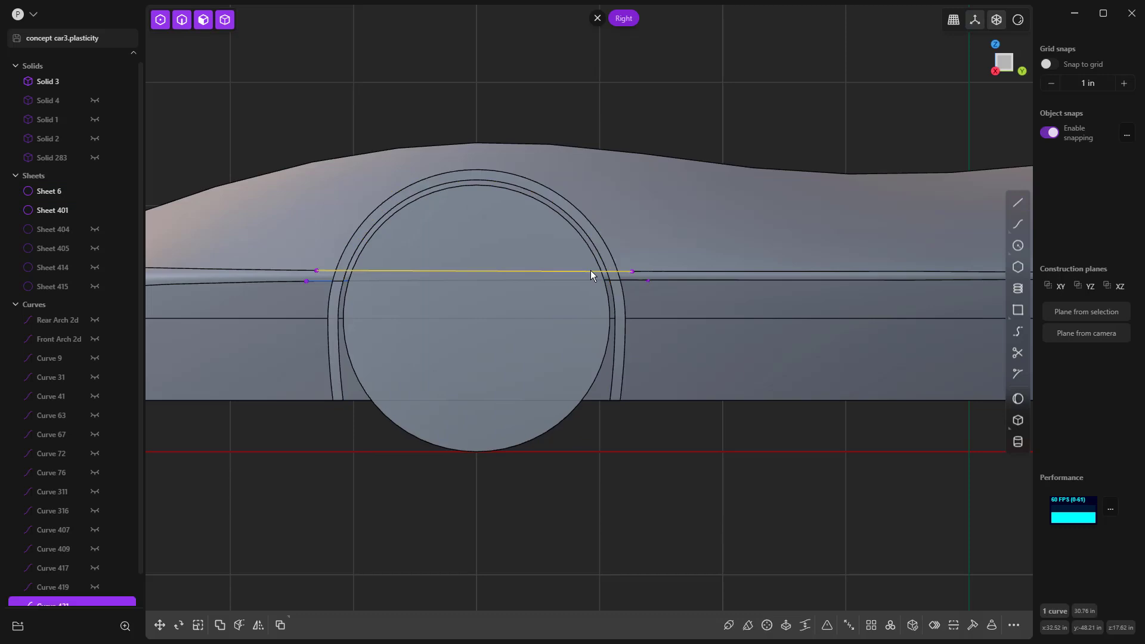
key("i")
left_click(618, 296)
key("Return")
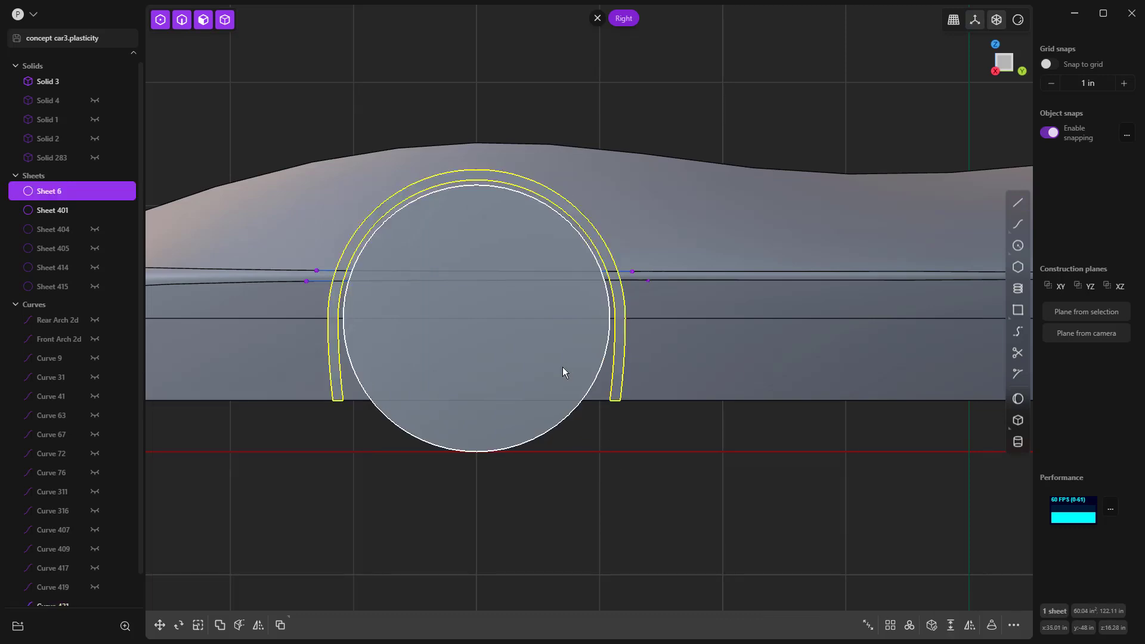
Hide the front wheel cylinder and delete the two crease lines used for the imprint.
left_click(563, 367)
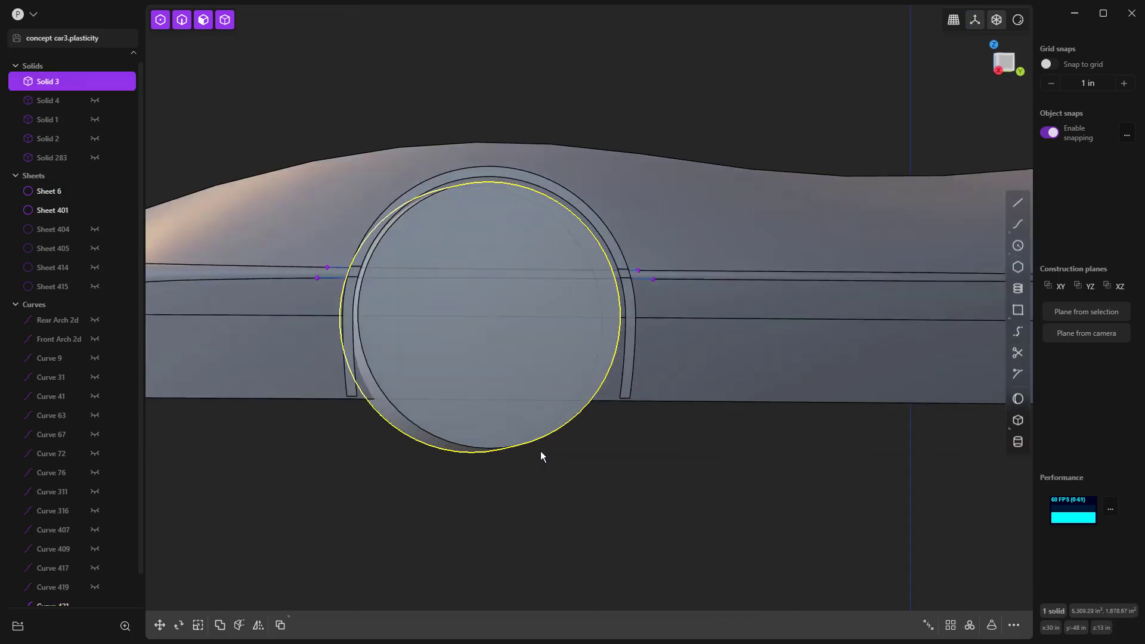
key("h")
middle_click_drag(527, 460, 582, 268)
scroll(582, 267, "up", 3)
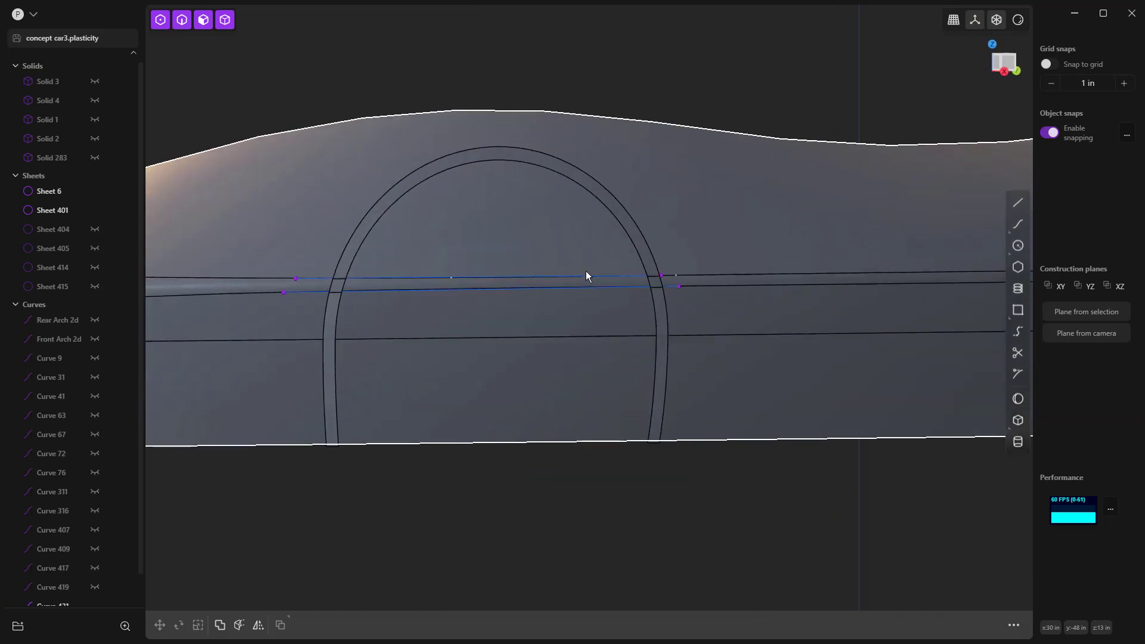
left_click(587, 287)
key("Delete")
Unjoin the lower faces of both front arch strip legs, below the side crease, into separate sheets.
middle_click_drag(682, 300, 570, 299)
scroll(565, 311, "up", 2)
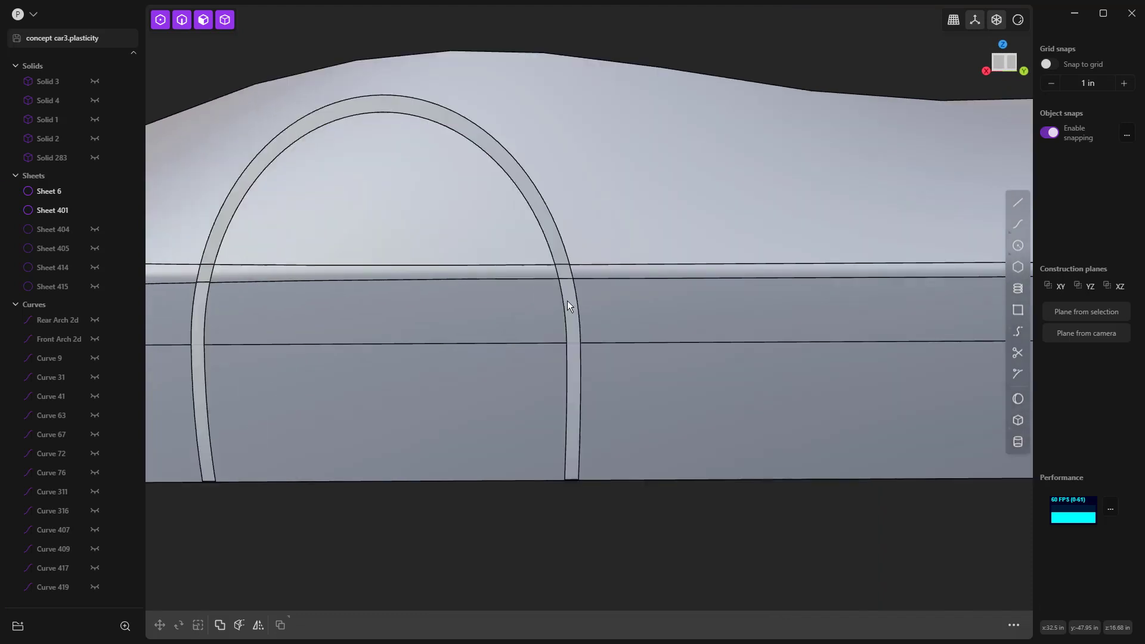
left_click(570, 307)
key("o")
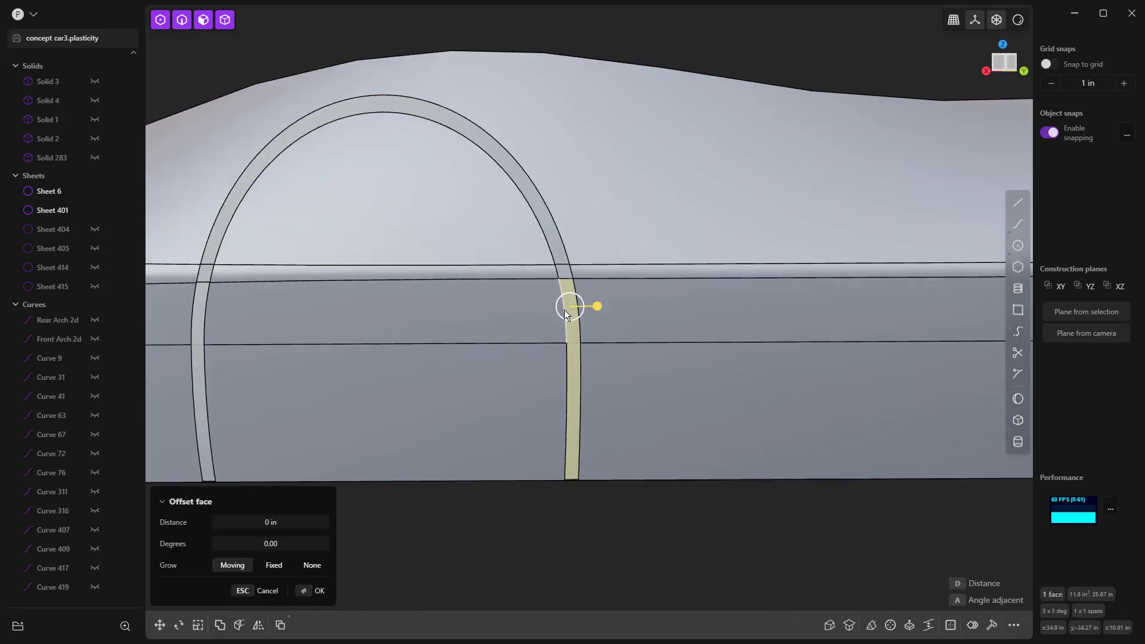
key("alt+j")
left_click(495, 554)
double_click(200, 373)
key("alt+j")
left_click(445, 519)
Move the detached rearward leg of the front arch strip about 4.8 in inward along the X axis.
middle_click_drag(378, 421, 624, 340)
left_click(669, 327)
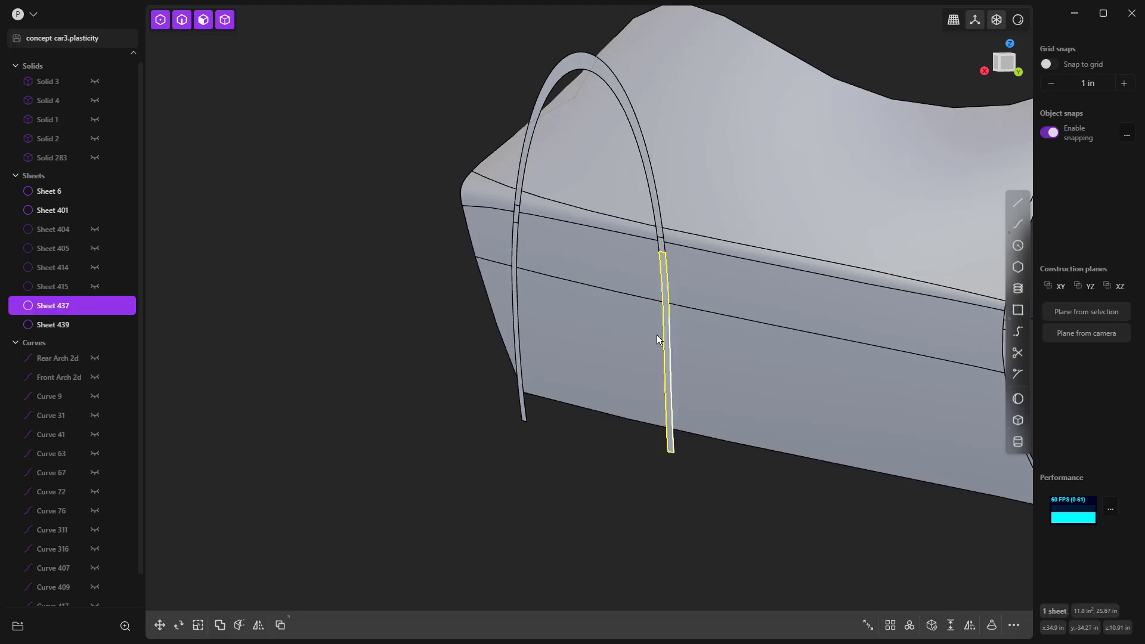
key("g")
key("x")
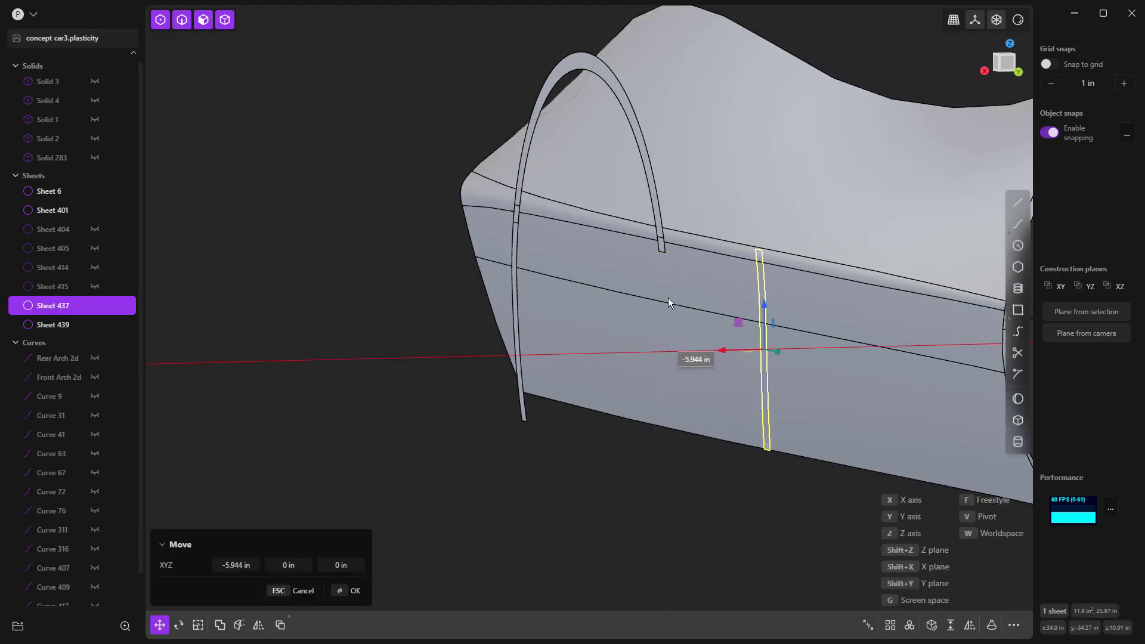
left_click(647, 305)
right_click(745, 481)
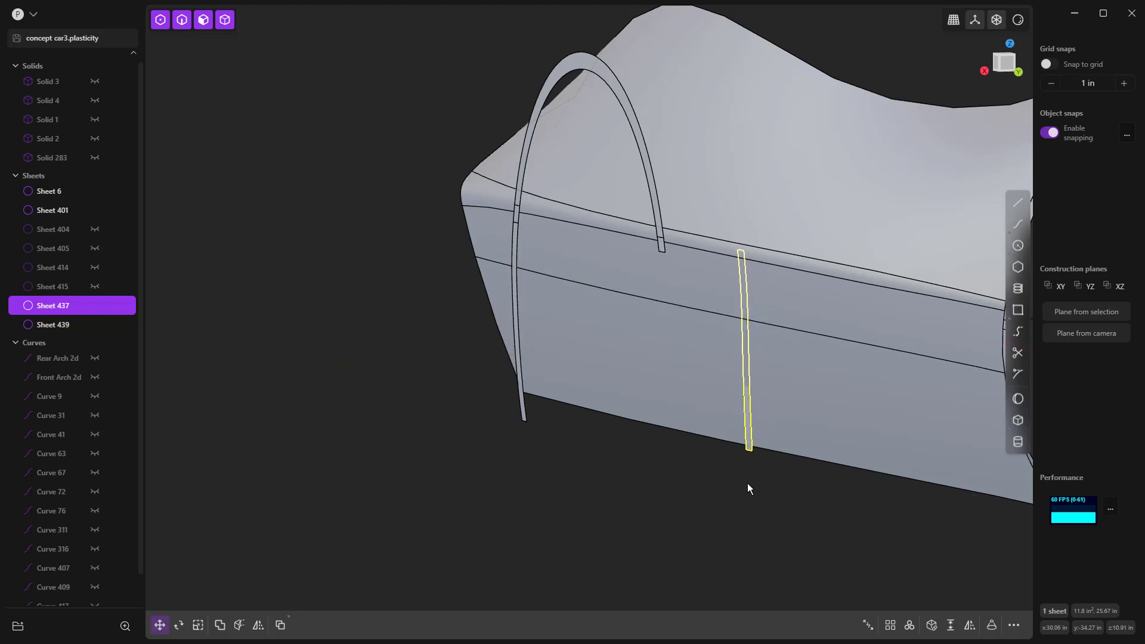
left_click(756, 455)
left_click(749, 452)
Move the detached forward leg of the front arch strip about 5.2 in inward along the X axis.
left_click(524, 409)
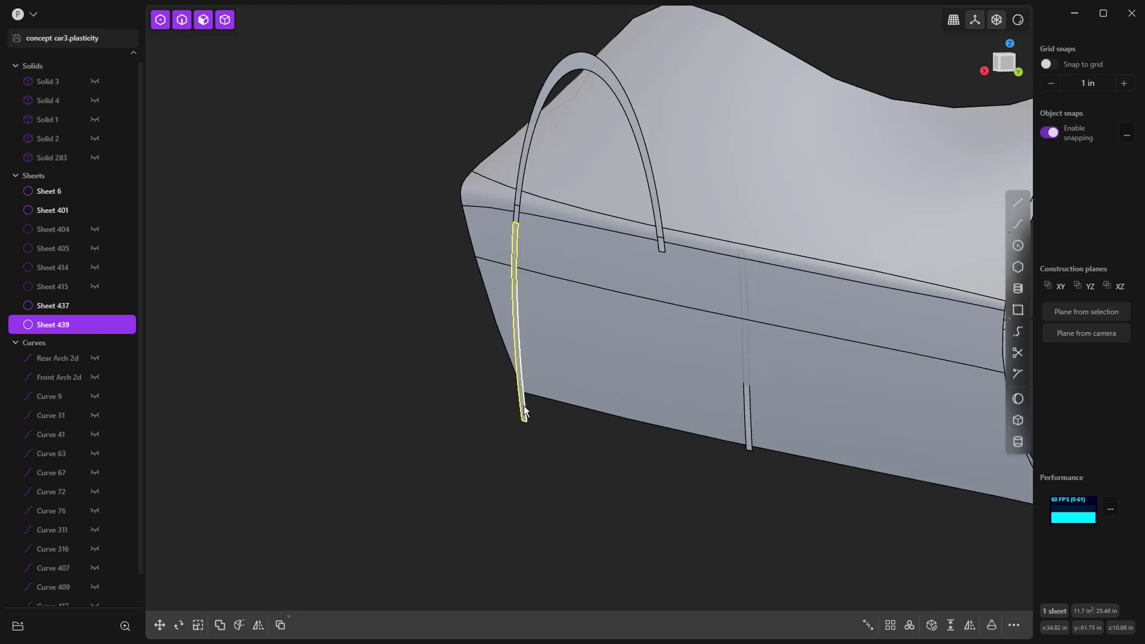
key("g")
key("x")
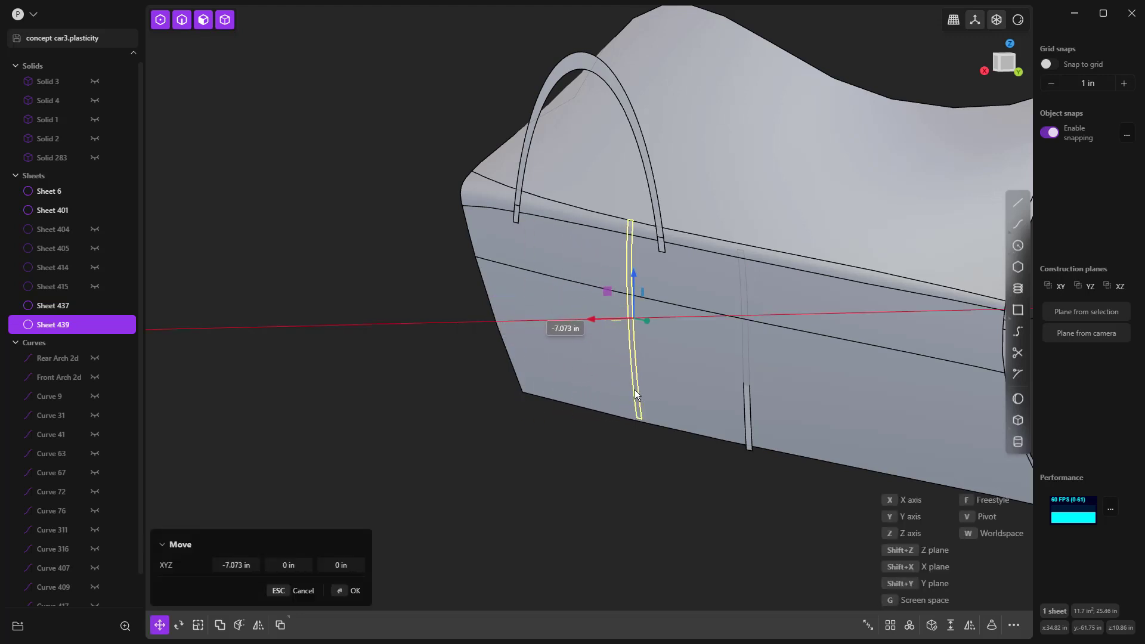
left_click(605, 396)
right_click(541, 453)
left_click(541, 453)
Bridge the forward leg's outer edge from the arch strip to the moved piece's lower corner, with T 0.00 at both ends, G1 start and G0 end.
middle_click_drag(507, 479, 596, 467)
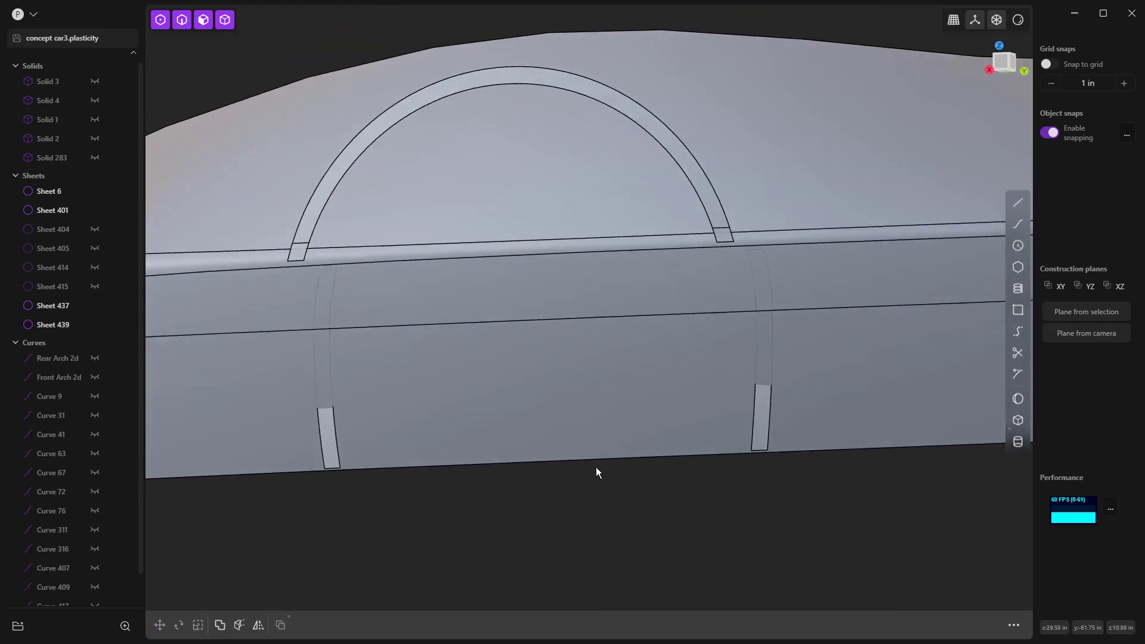
scroll(627, 528, "down", 3)
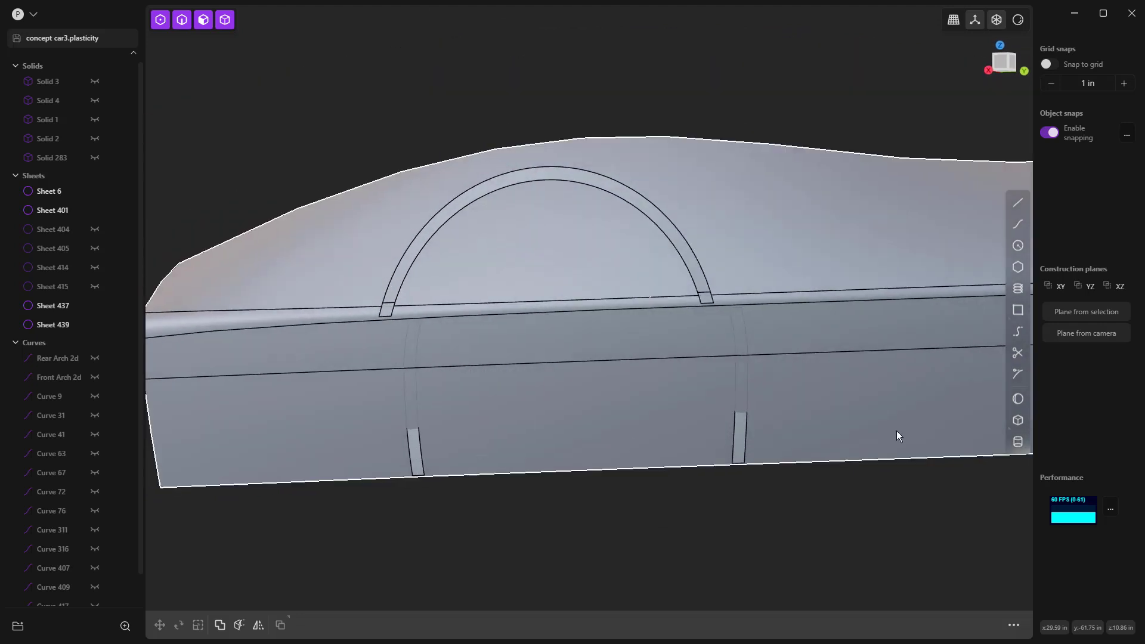
left_click(1018, 332)
scroll(358, 316, "up", 5)
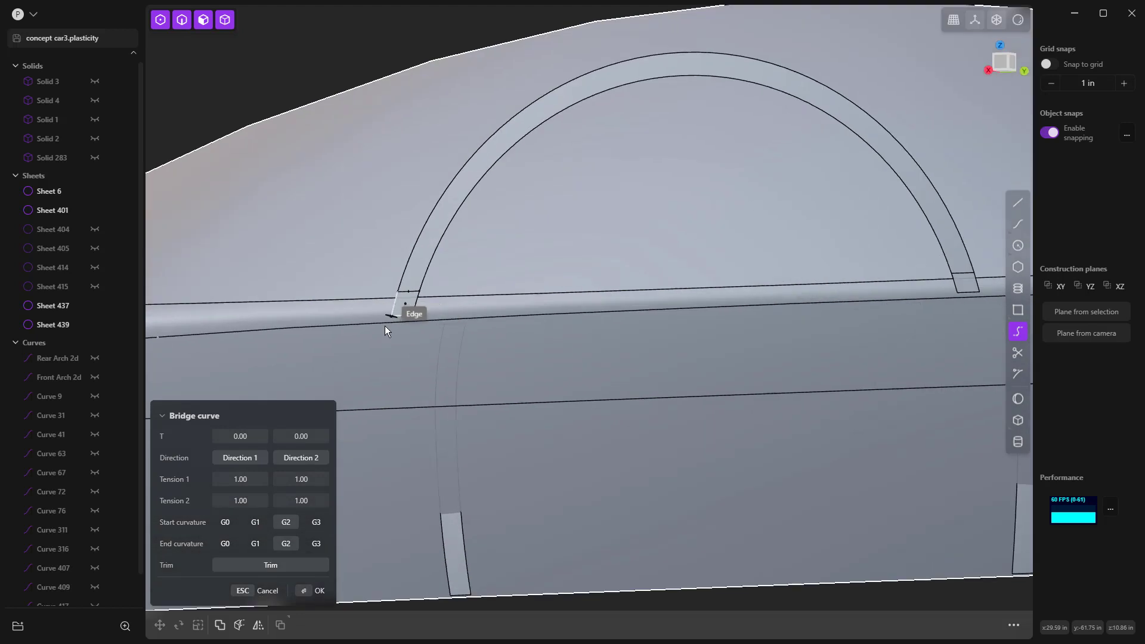
left_click(392, 309)
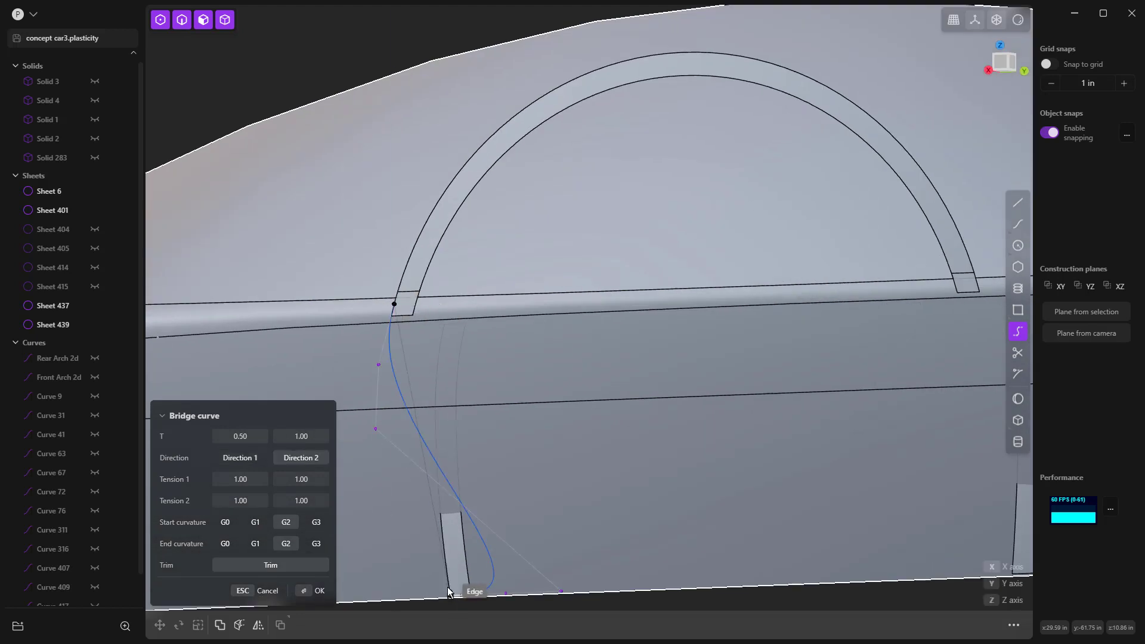
left_click(447, 580)
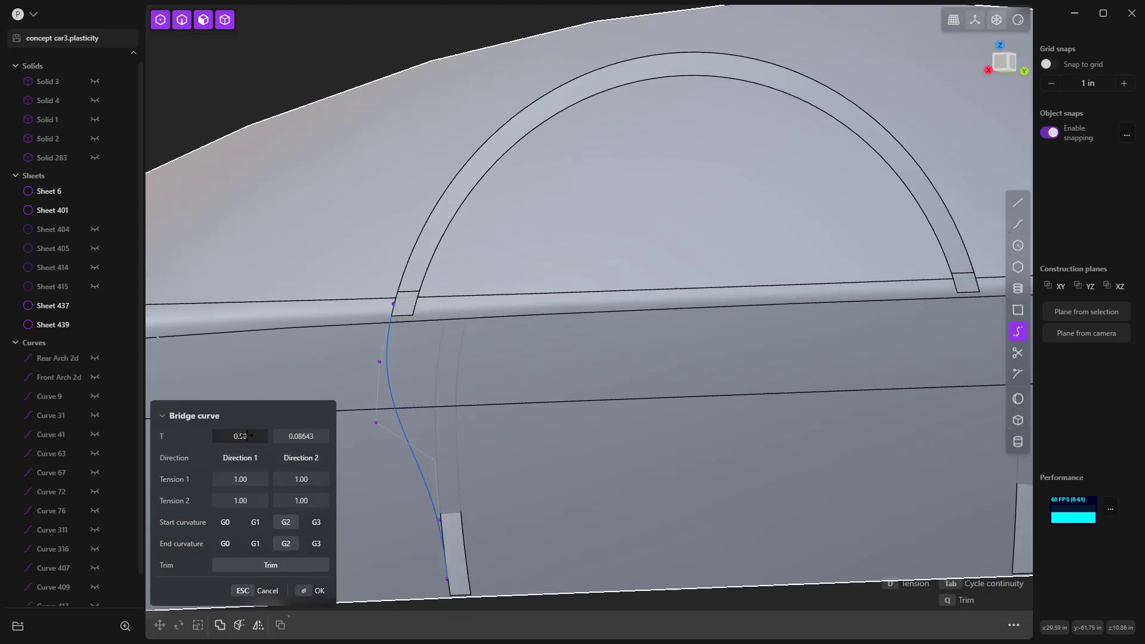
left_click_drag(240, 436, 229, 436)
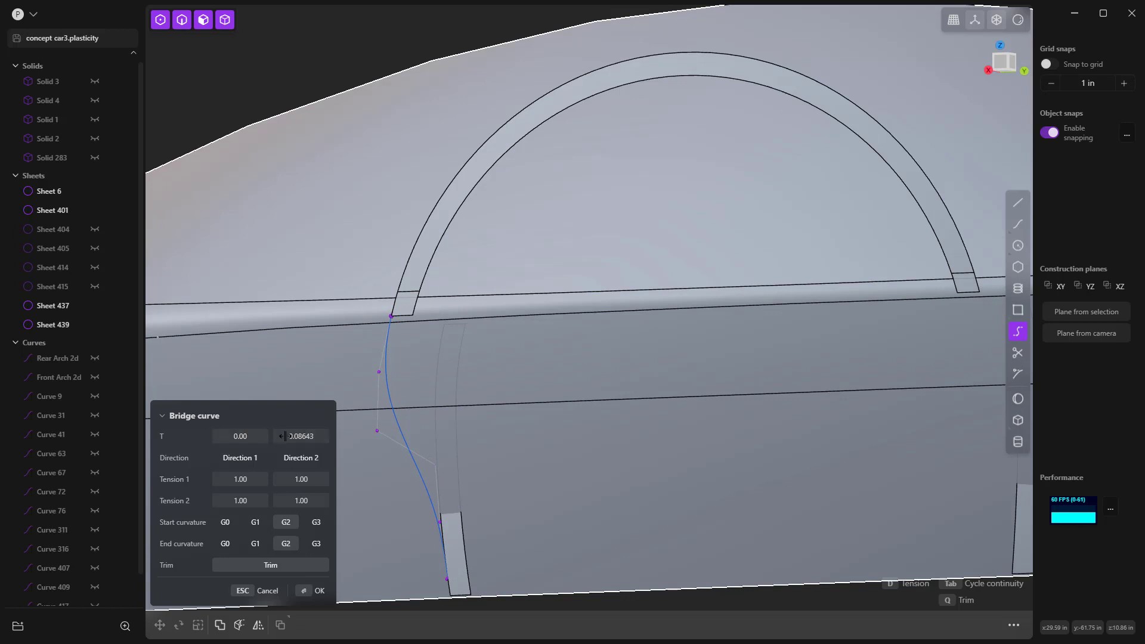
left_click_drag(301, 437, 288, 436)
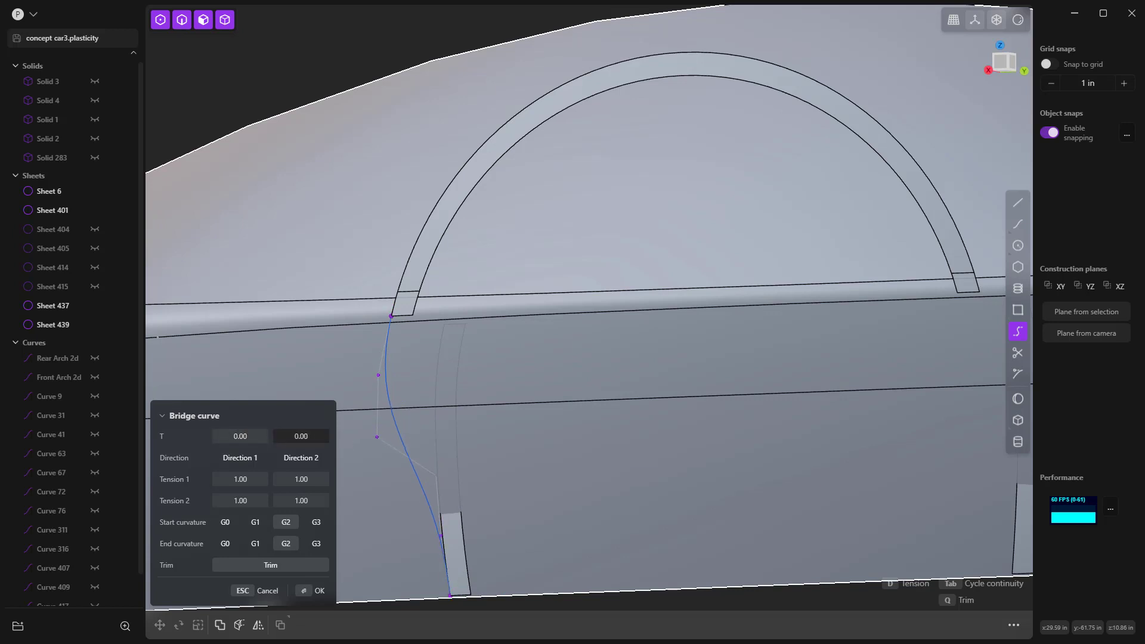
left_click(232, 548)
middle_click_drag(478, 575, 444, 576)
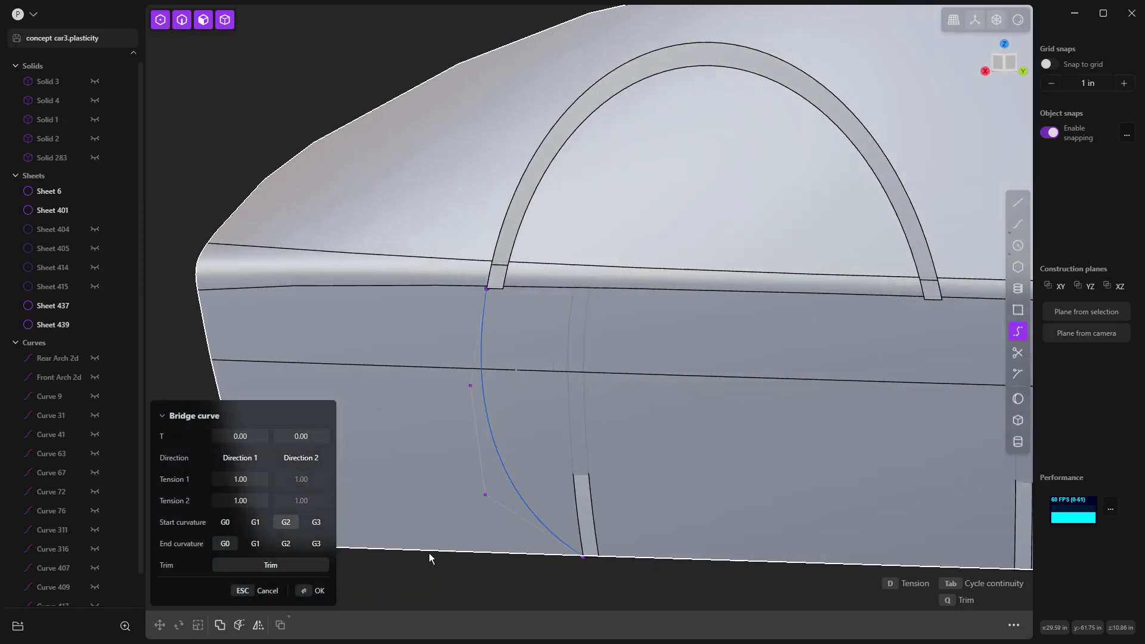
left_click(256, 523)
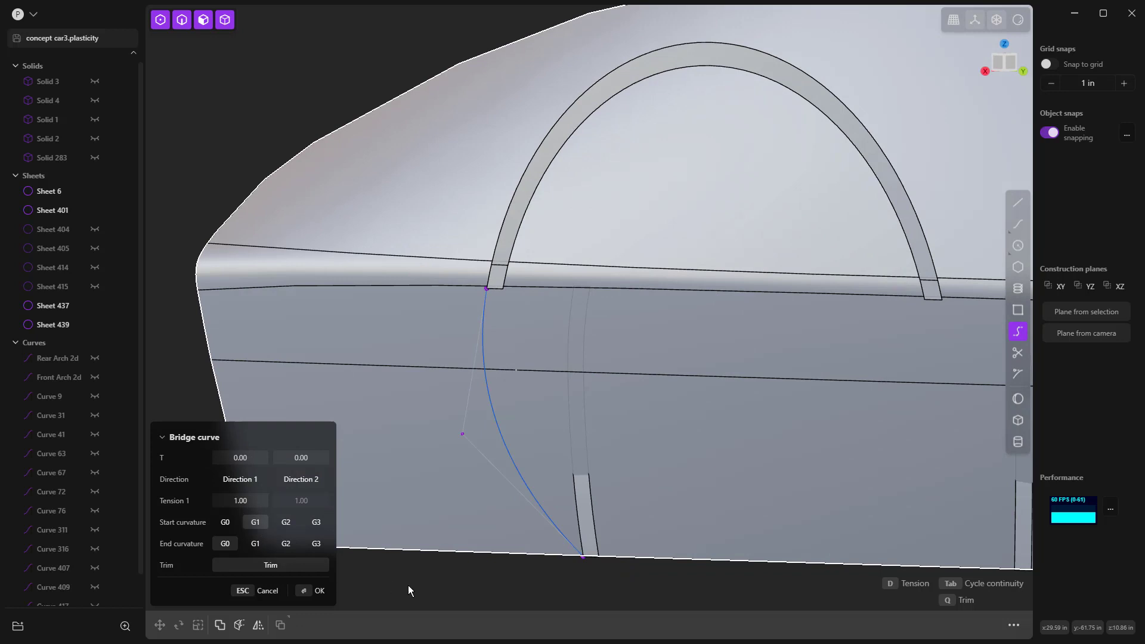
key("Return")
Bridge the forward leg's inner edge down to the moved piece's other lower corner, with T 1.00 at both ends, G1 start and G0 end.
left_click(1017, 331)
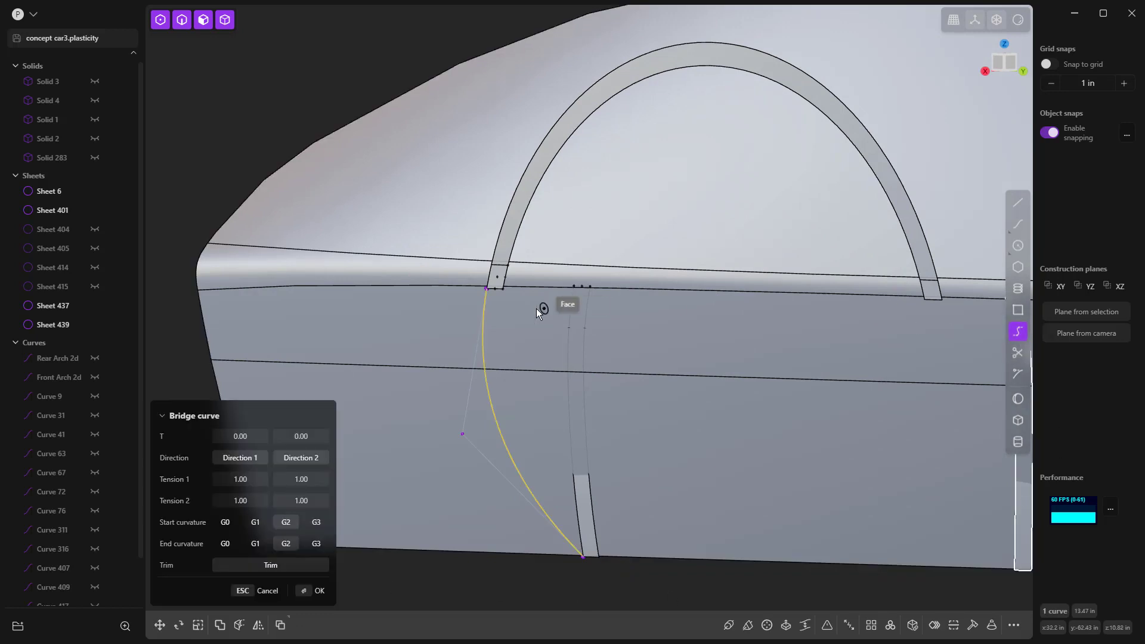
scroll(504, 288, "up", 3)
left_click(505, 279)
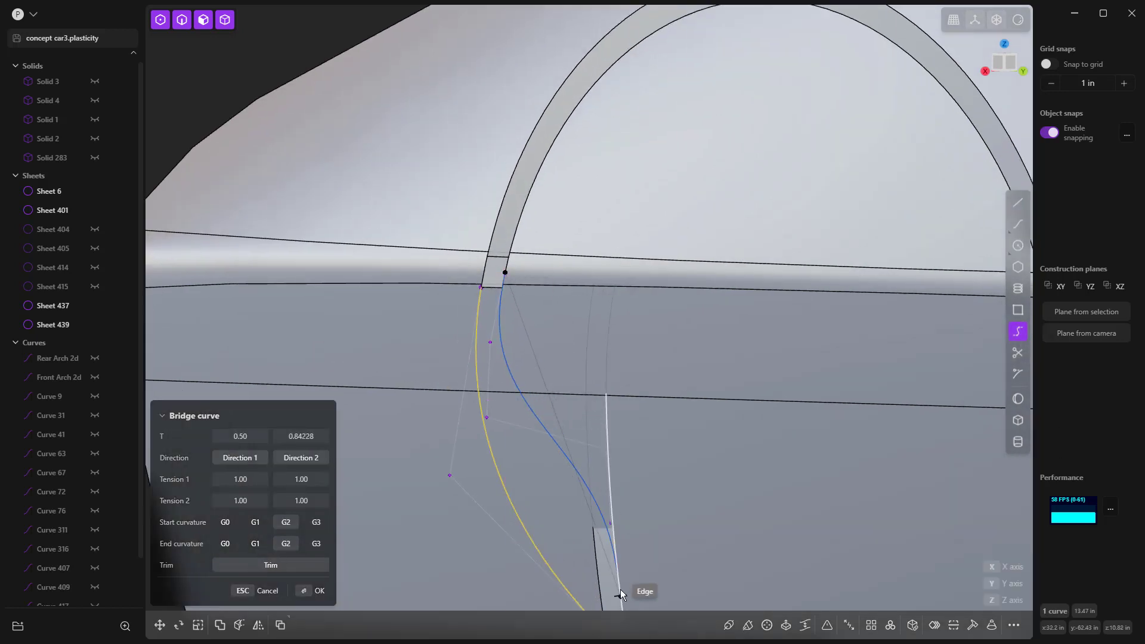
left_click(620, 589)
scroll(620, 589, "down", 3)
left_click(613, 558)
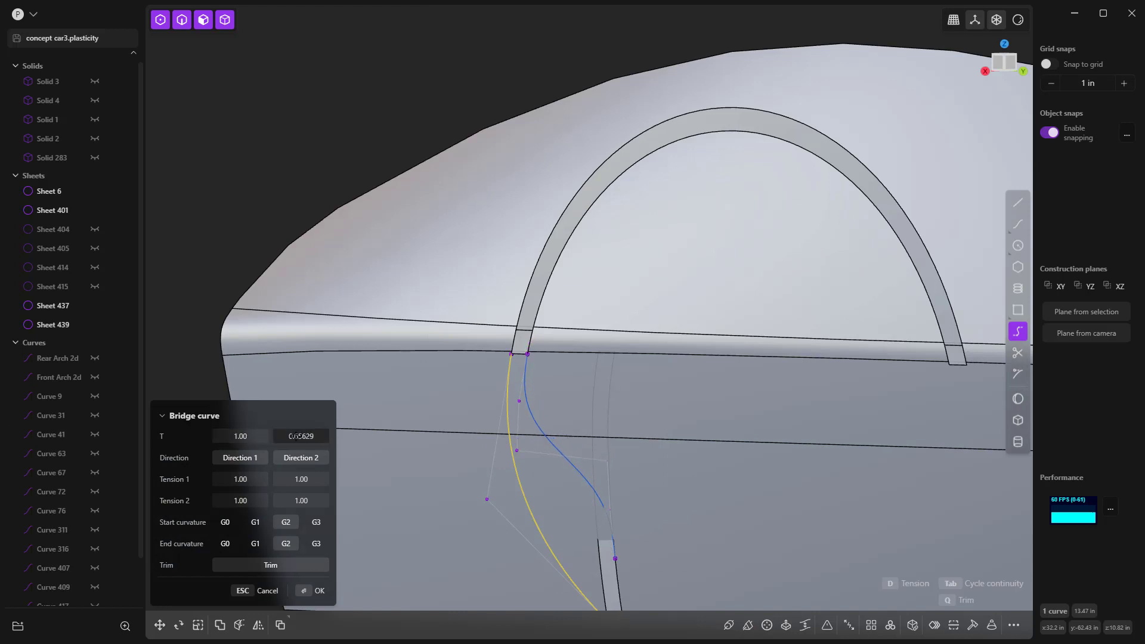
left_click_drag(301, 435, 318, 436)
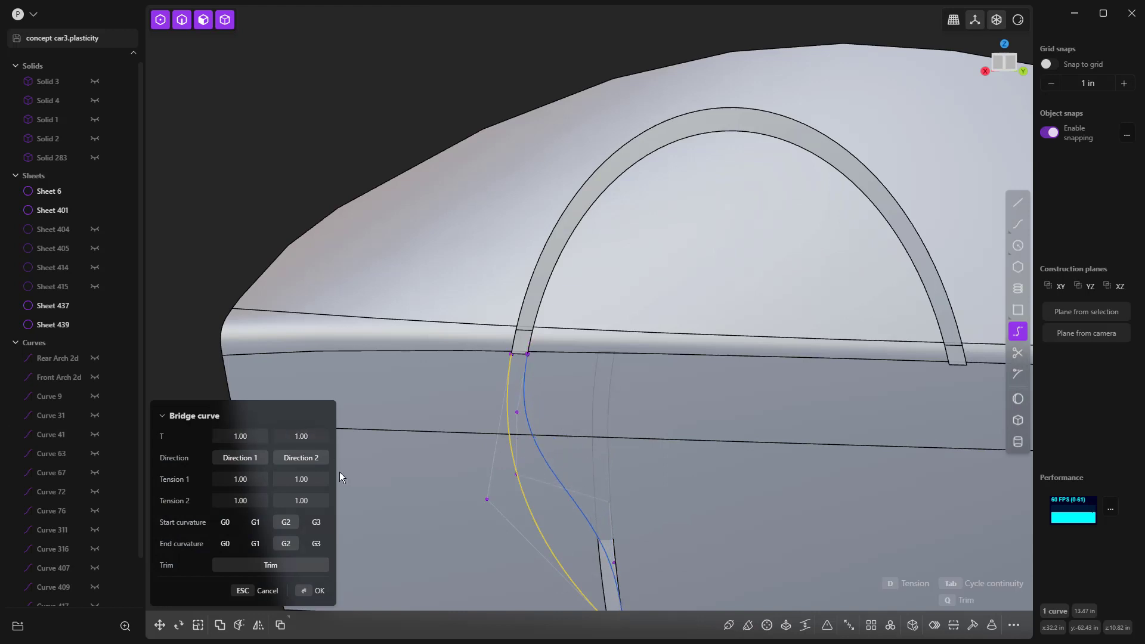
left_click(225, 543)
left_click(255, 522)
scroll(320, 223, "down", 2)
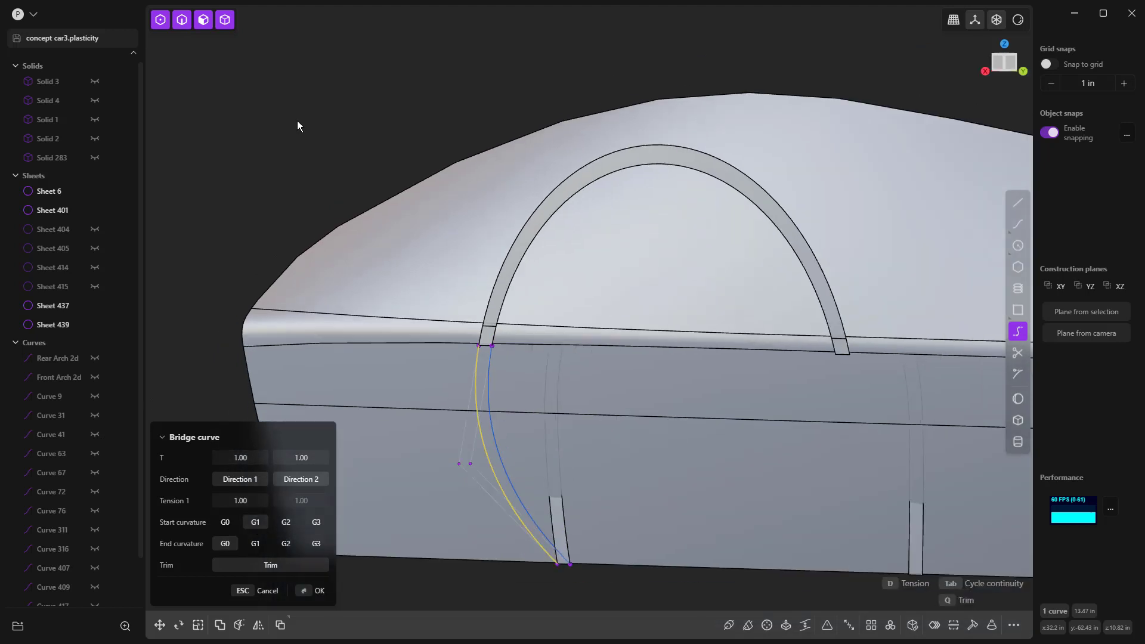
key("Return")
scroll(281, 152, "down", 1)
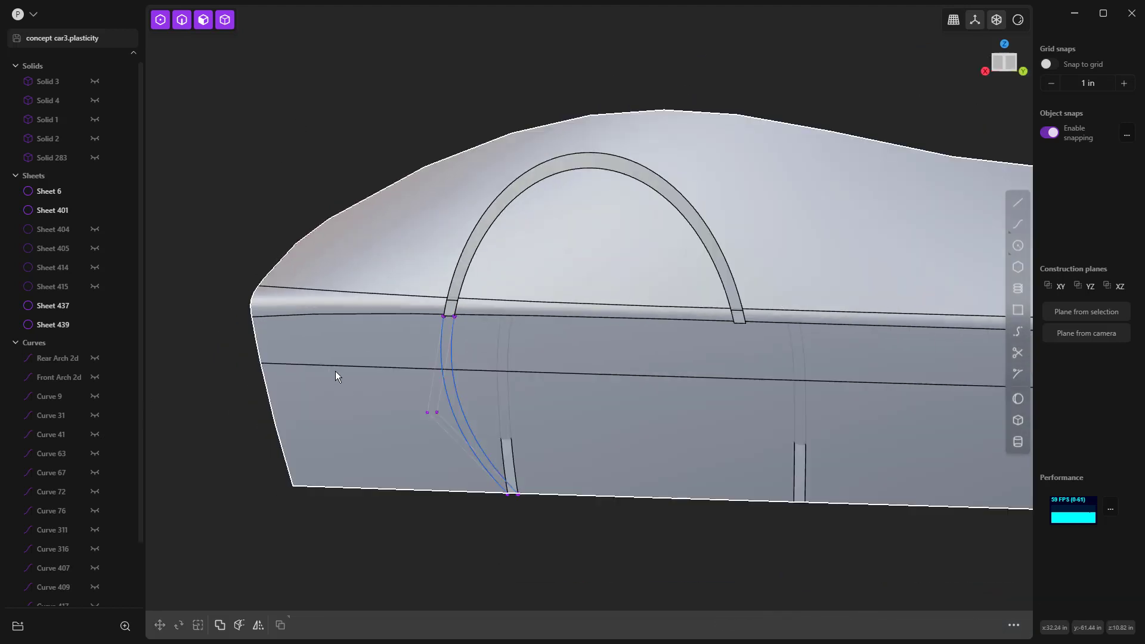
Loft the forward leg from the arch strip's end edge to the moved piece's lower edge along both bridge curves, G1 start and G0 end.
key("2")
scroll(447, 321, "up", 3)
left_click(454, 315)
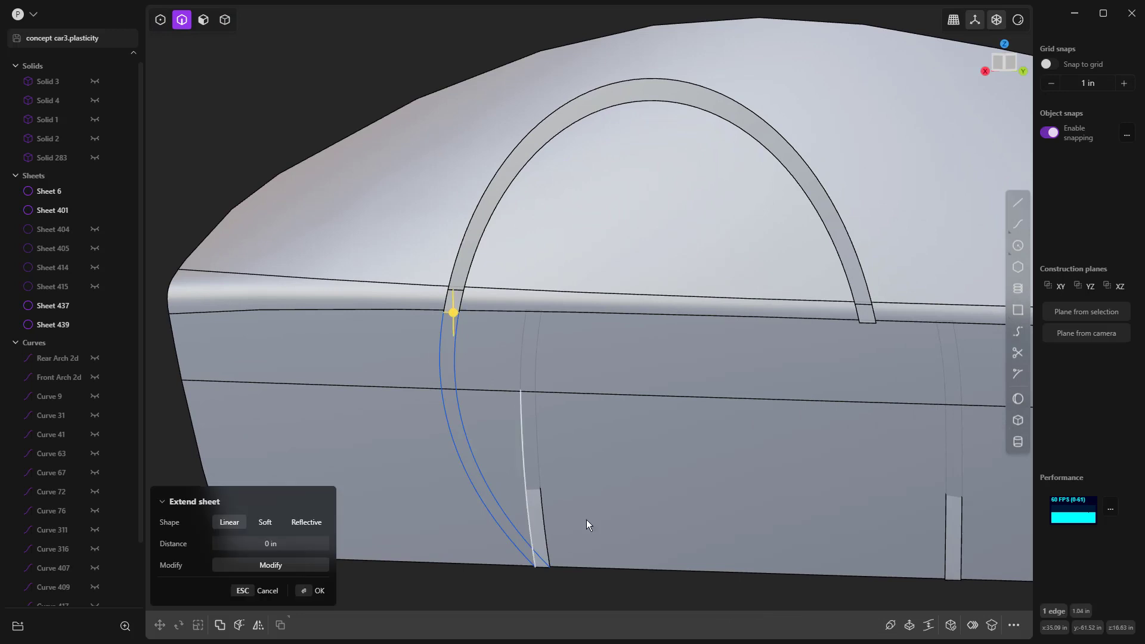
scroll(577, 554, "up", 2)
left_click(533, 573, "shift")
key("l")
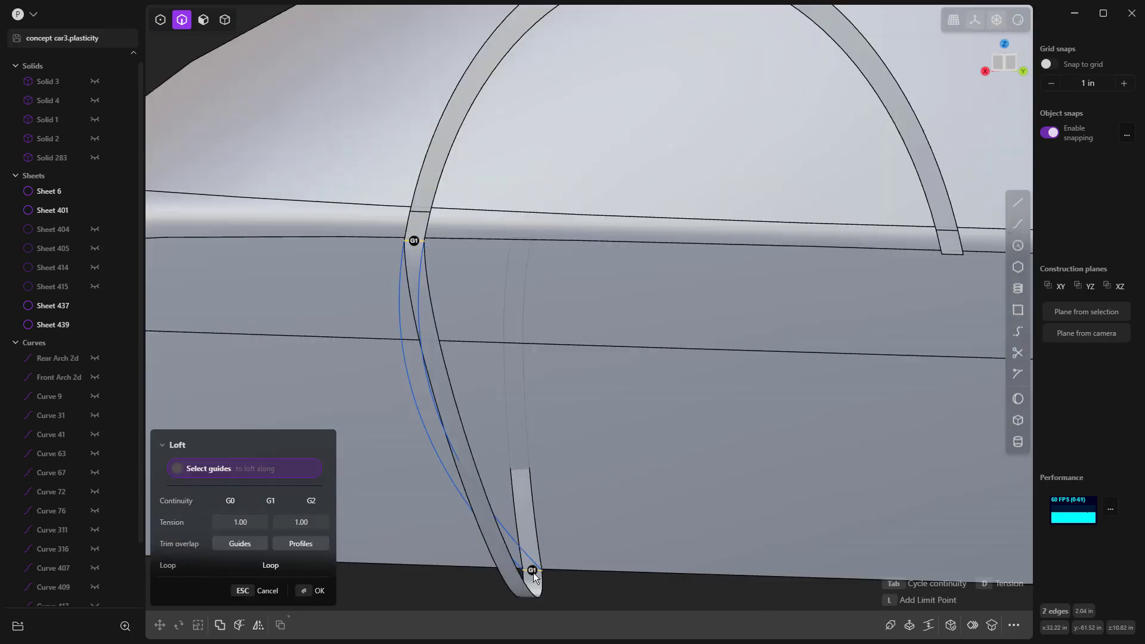
left_click(529, 558)
left_click(409, 389)
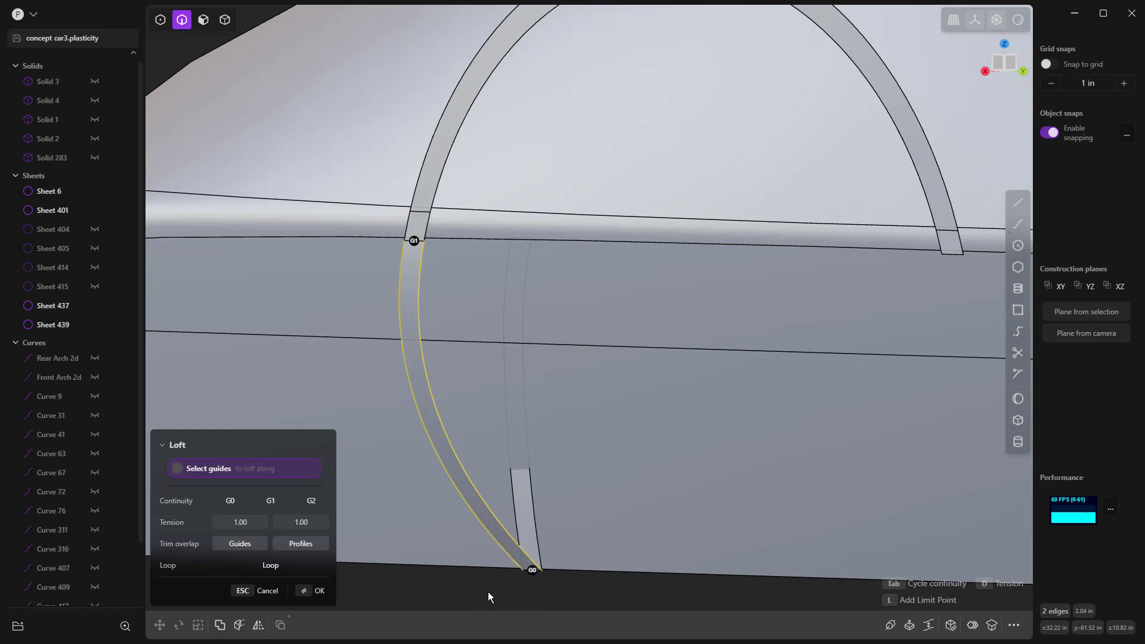
key("Return")
Delete the forward leg's moved reference piece and the two bridge curves used as loft guides.
key("5")
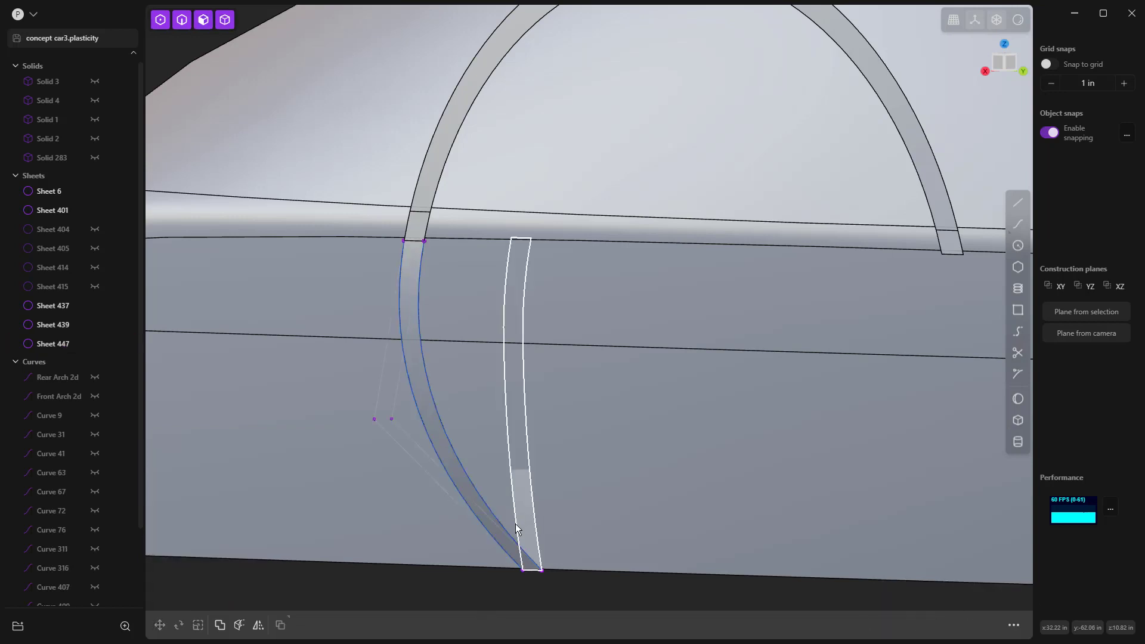
left_click(509, 529)
key("Delete")
left_click(488, 531)
key("Delete")
left_click(521, 505)
key("Delete")
Examine the lofted forward leg of the front arch from the side and the front of the car.
scroll(519, 495, "down", 5)
middle_click_drag(520, 494, 610, 523)
key("3")
scroll(611, 442, "down", 2)
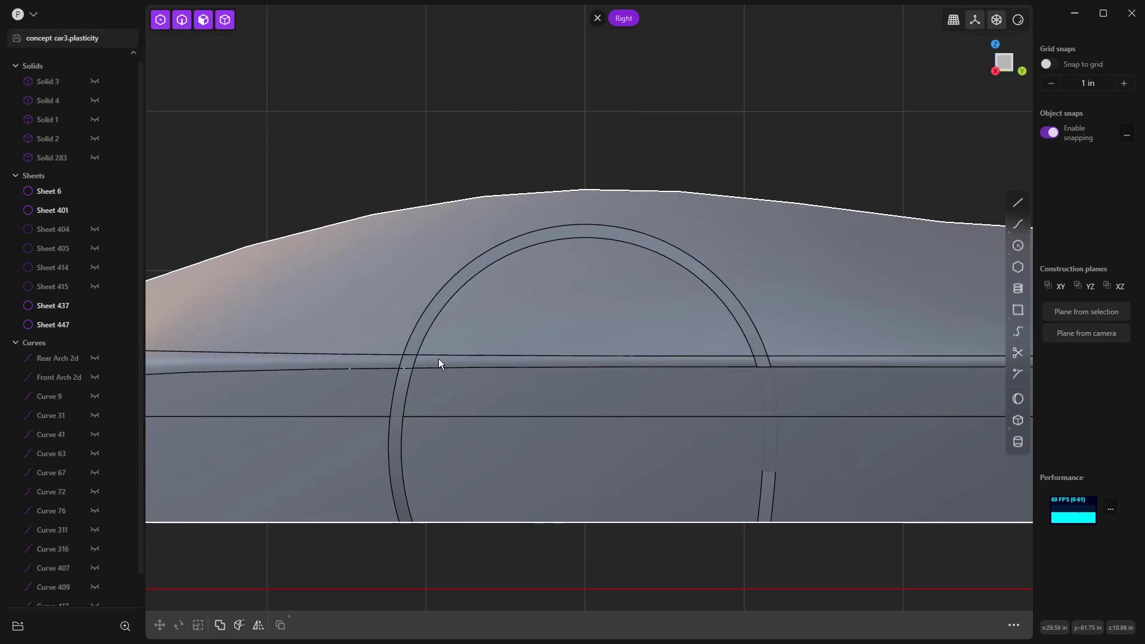
middle_click_drag(412, 524, 610, 517)
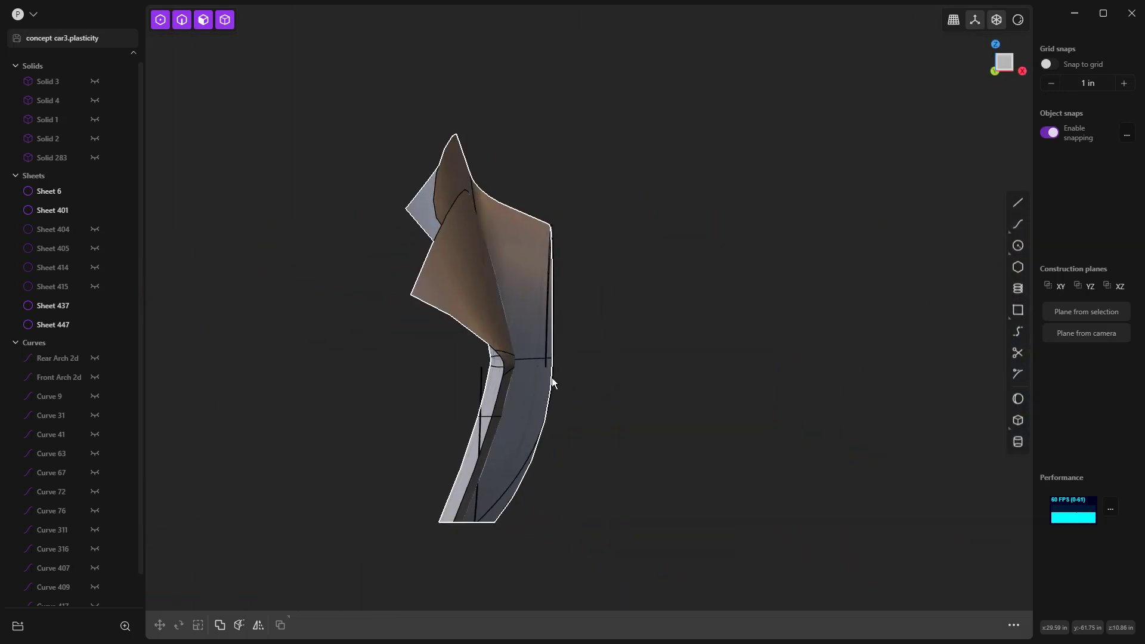
key("3")
mouse_move(540, 467)
middle_mouse_down()
mouse_move(401, 463)
mouse_move(526, 478)
middle_mouse_up()
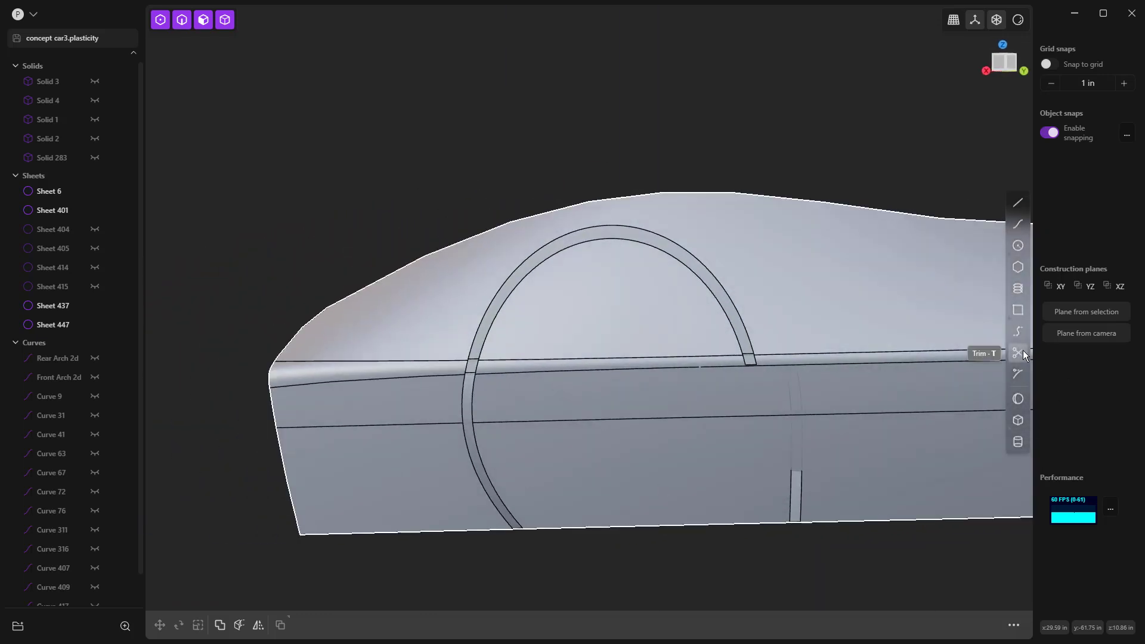
Bridge the rearward leg's outer edge from the arch strip to the moved piece's lower corner, with T 1.00 at both ends, G1 start and G0 end.
left_click(1017, 331)
scroll(761, 379, "up", 5)
left_click(752, 347)
left_click(838, 592)
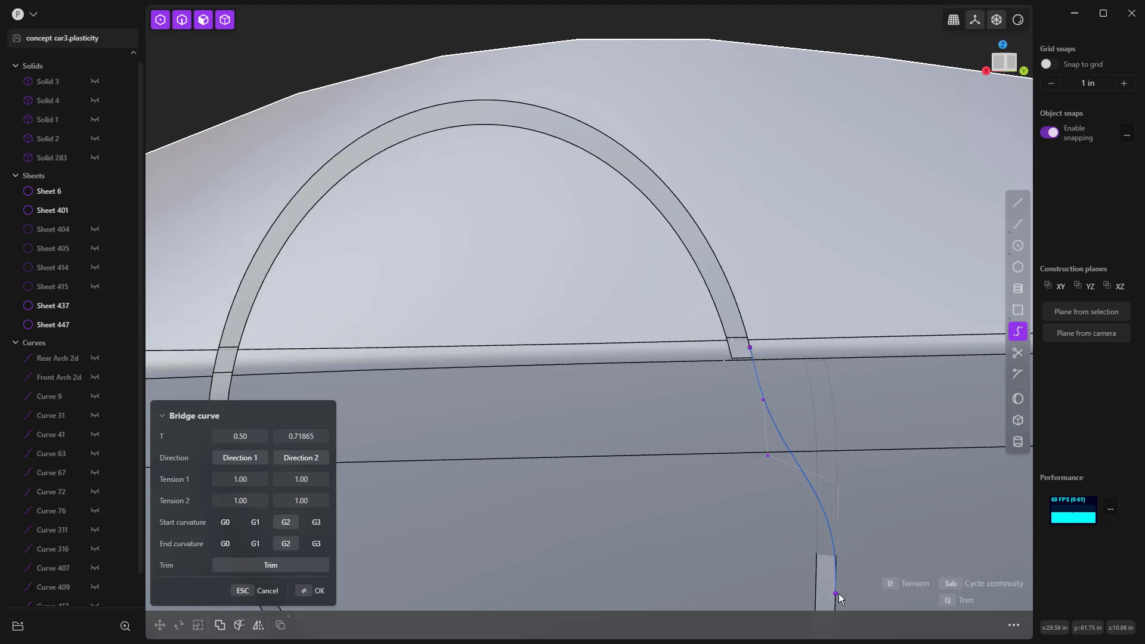
left_click(225, 543)
left_click(256, 522)
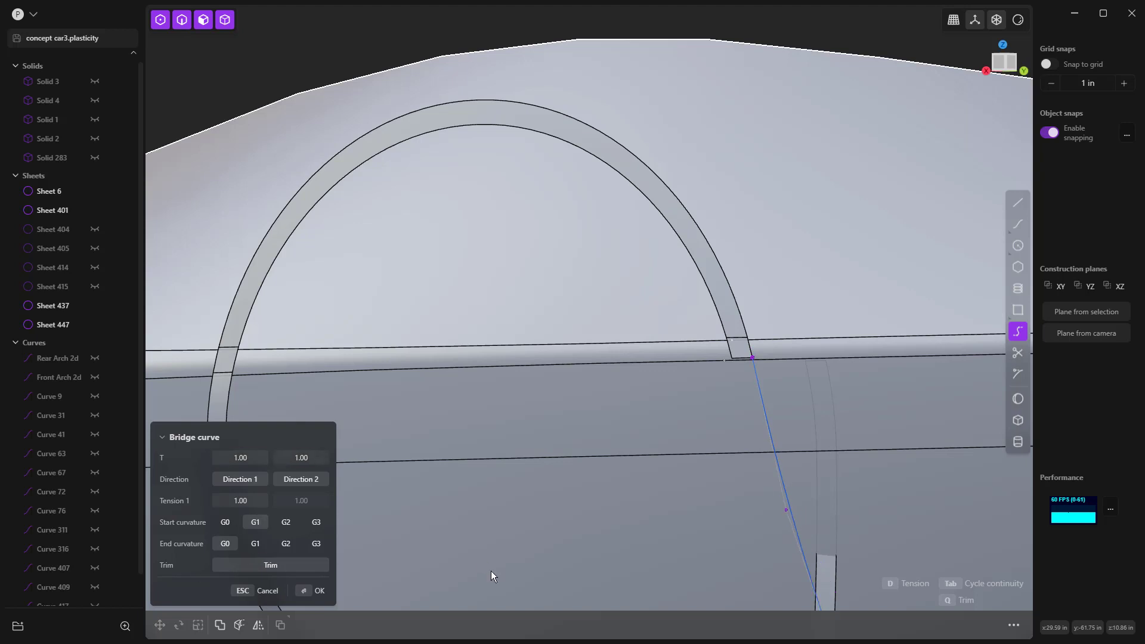
key("Return")
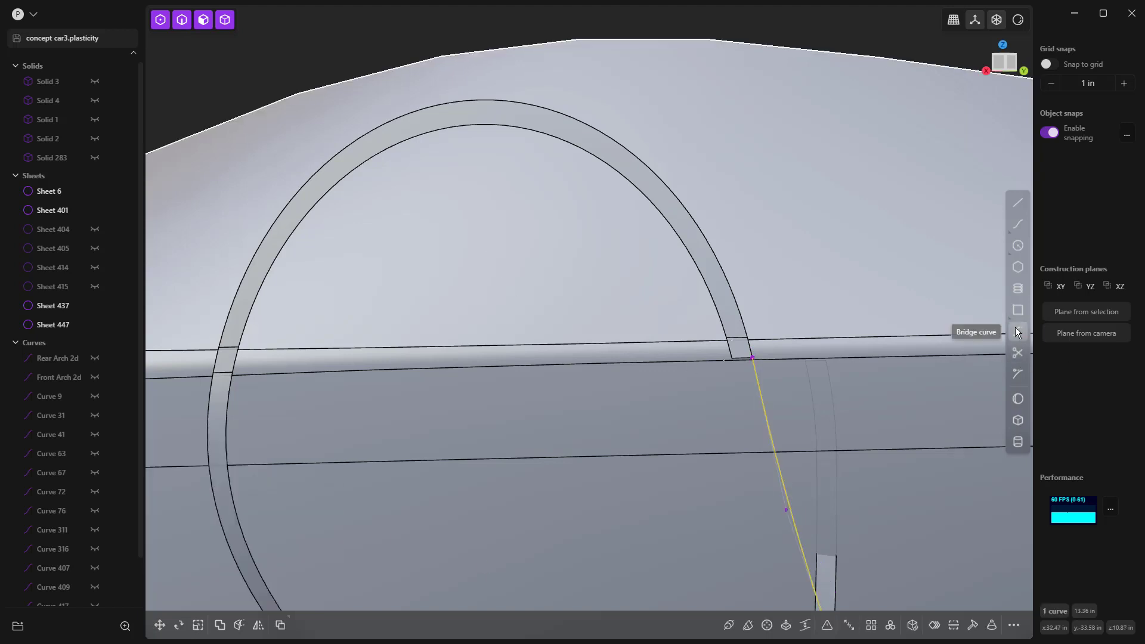
Bridge the rearward leg's inner edge down to the moved piece's other lower corner, with T 0.00 at both ends, G1 start and G0 end.
left_click(1017, 331)
scroll(709, 352, "up", 5)
left_click(742, 354)
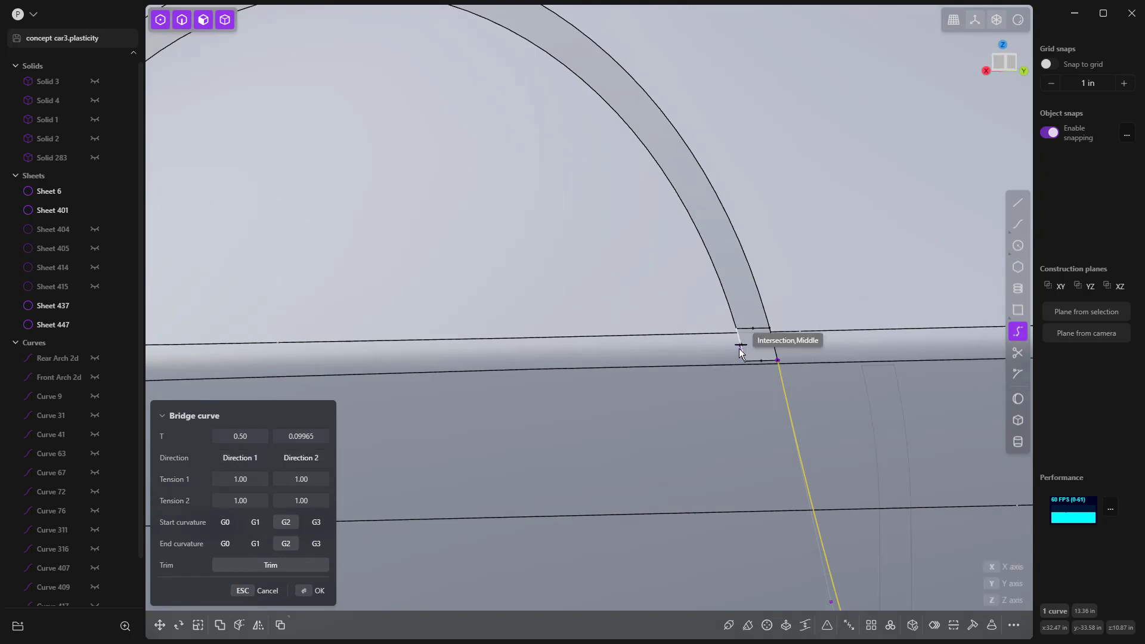
scroll(751, 352, "down", 5)
scroll(763, 451, "up", 3)
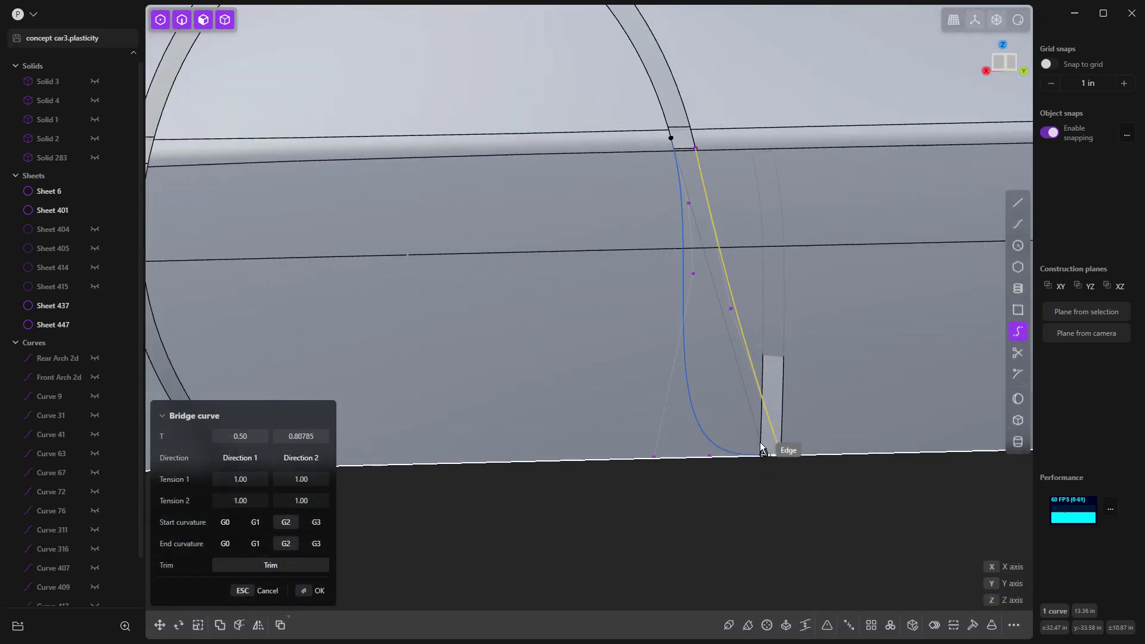
left_click(761, 443)
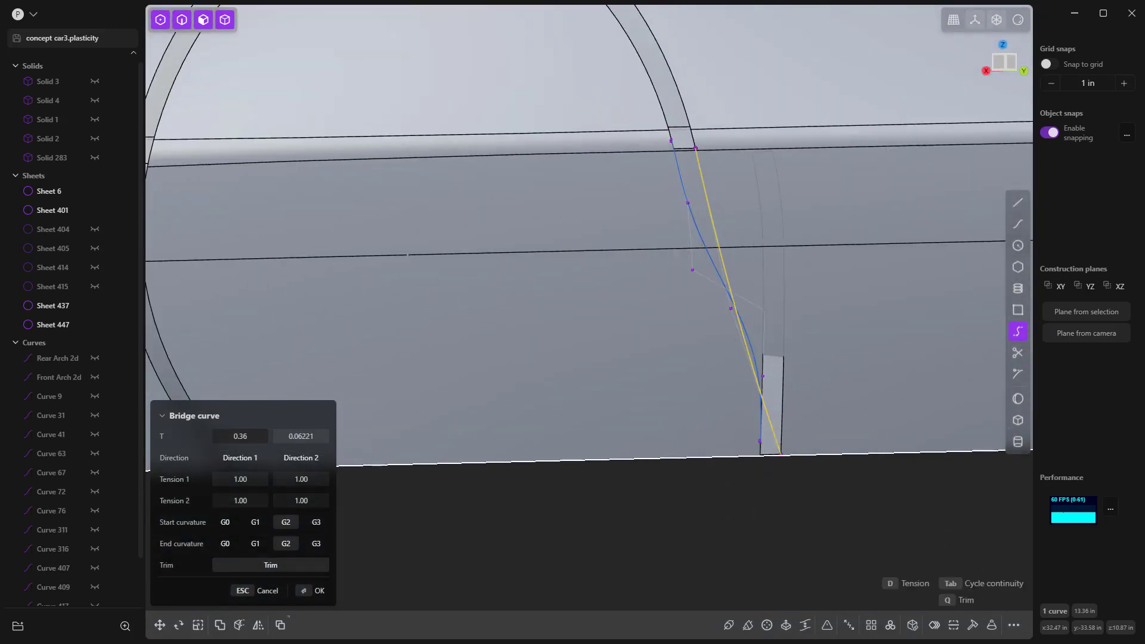
left_click_drag(309, 436, 273, 435)
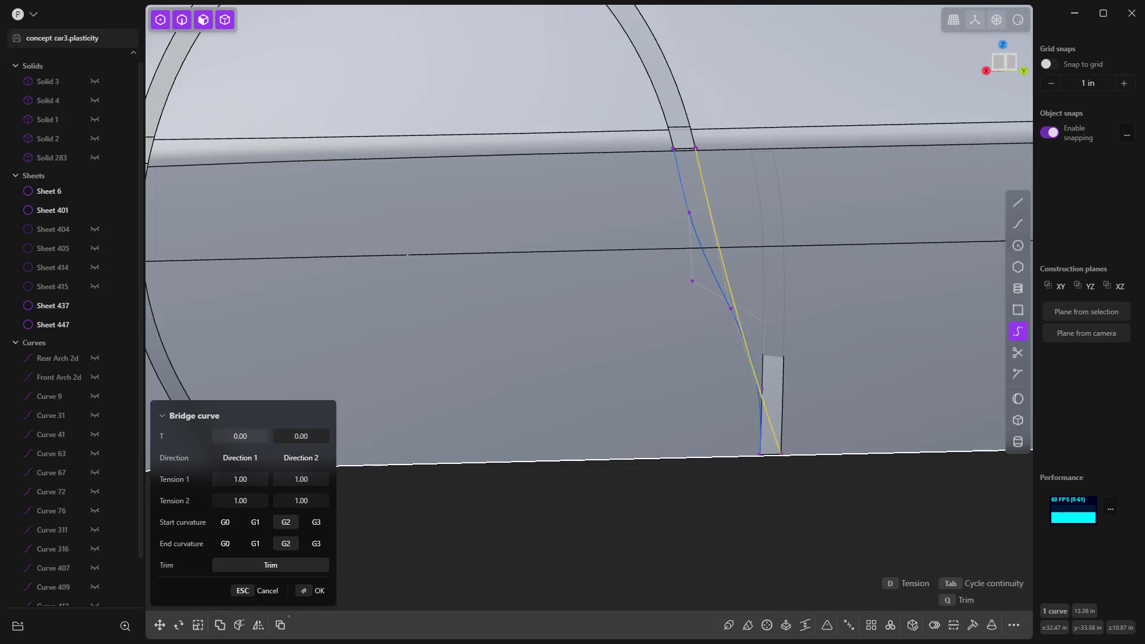
left_click(226, 543)
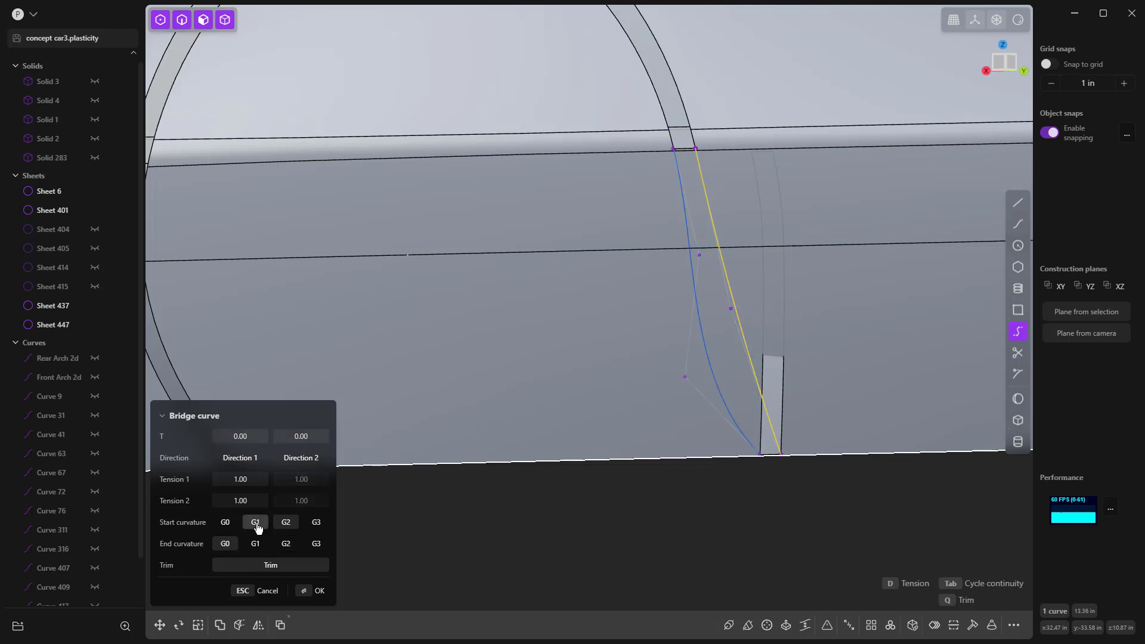
left_click(256, 525)
key("Return")
left_click(774, 561)
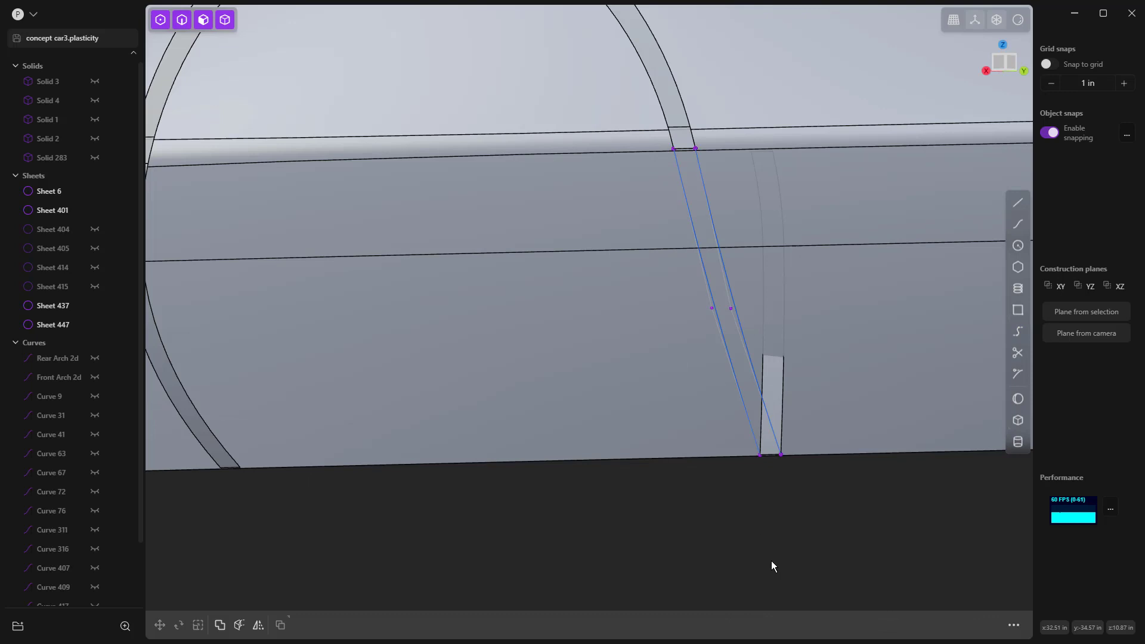
Loft the rearward leg from the arch strip's end edge to the moved piece's lower edge along both bridge curves, G1 start and G0 end.
key("2")
scroll(682, 150, "up", 2)
left_click(688, 149)
key("shift+e")
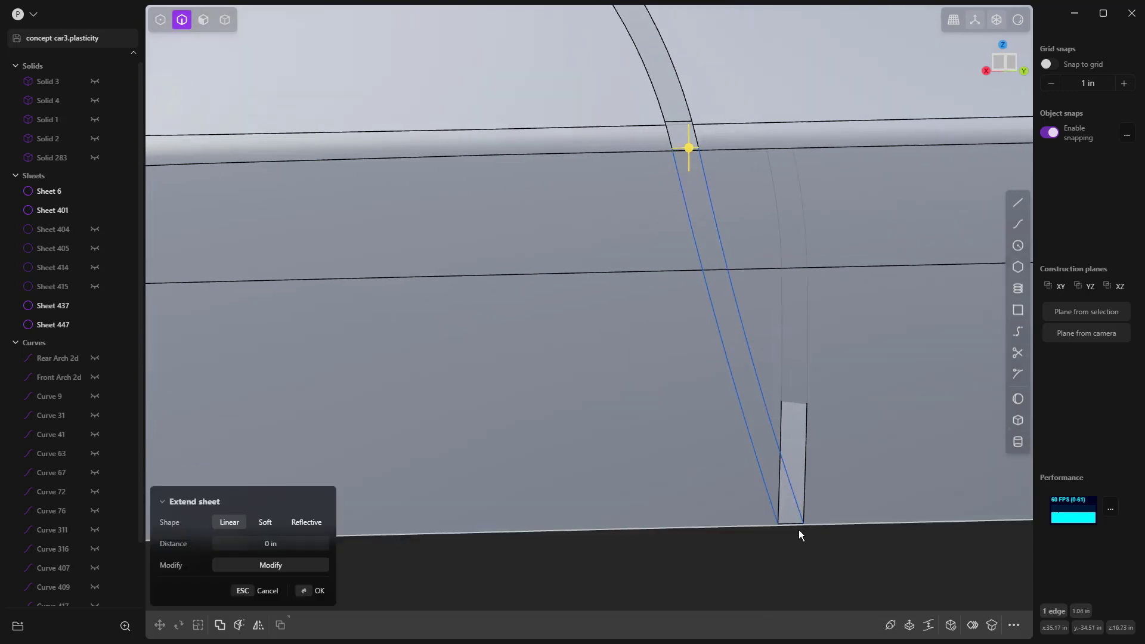
key("l")
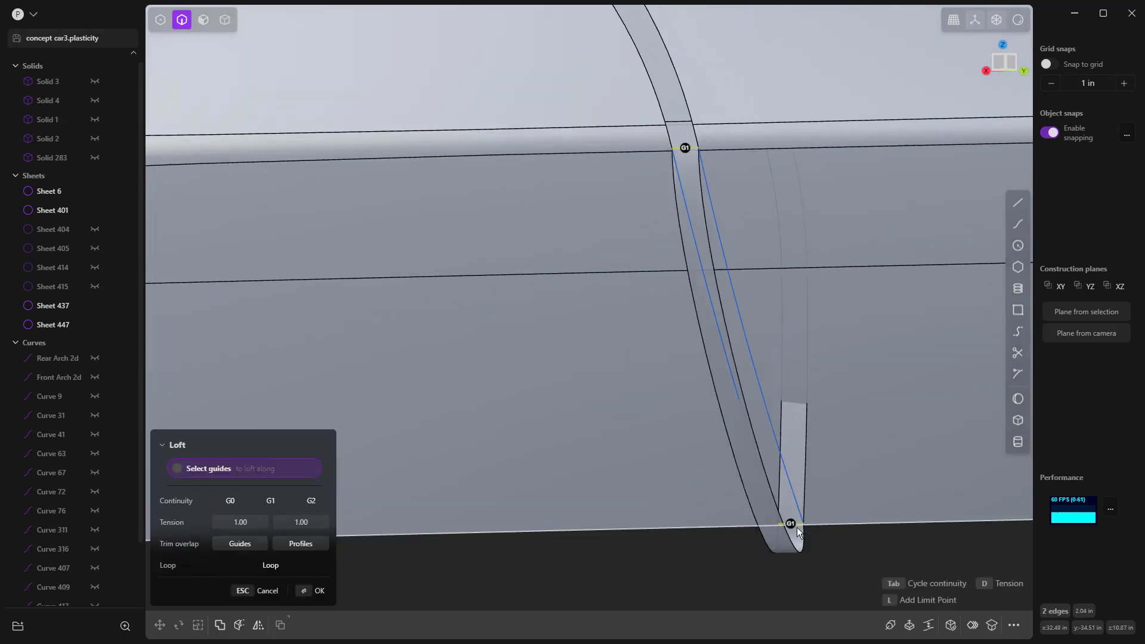
left_click(791, 495)
left_click(759, 473)
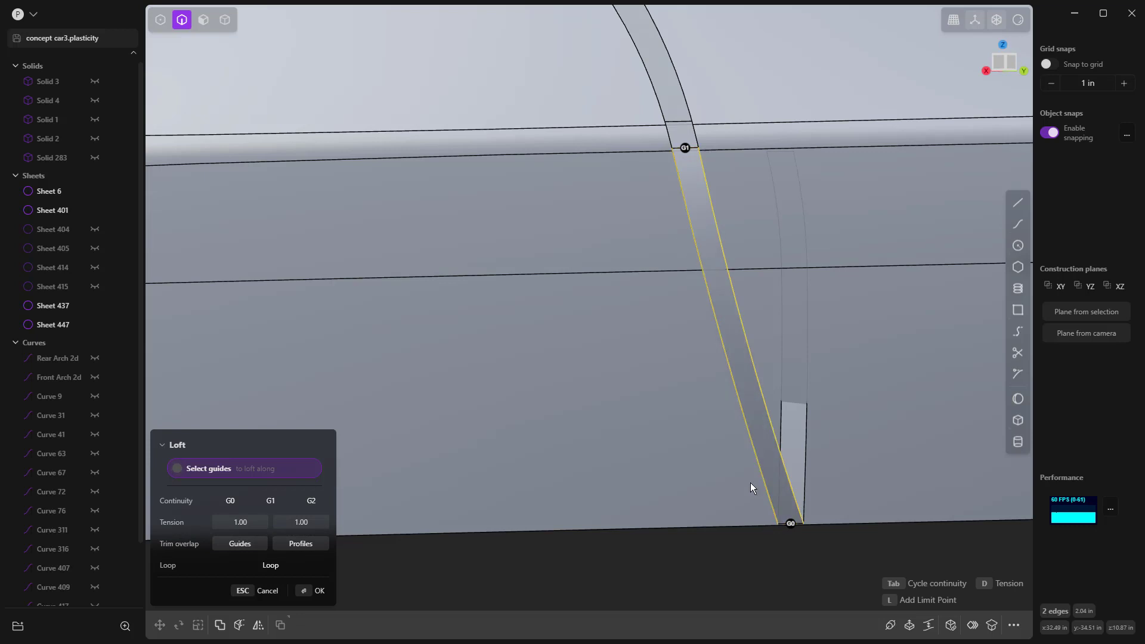
right_click(720, 563)
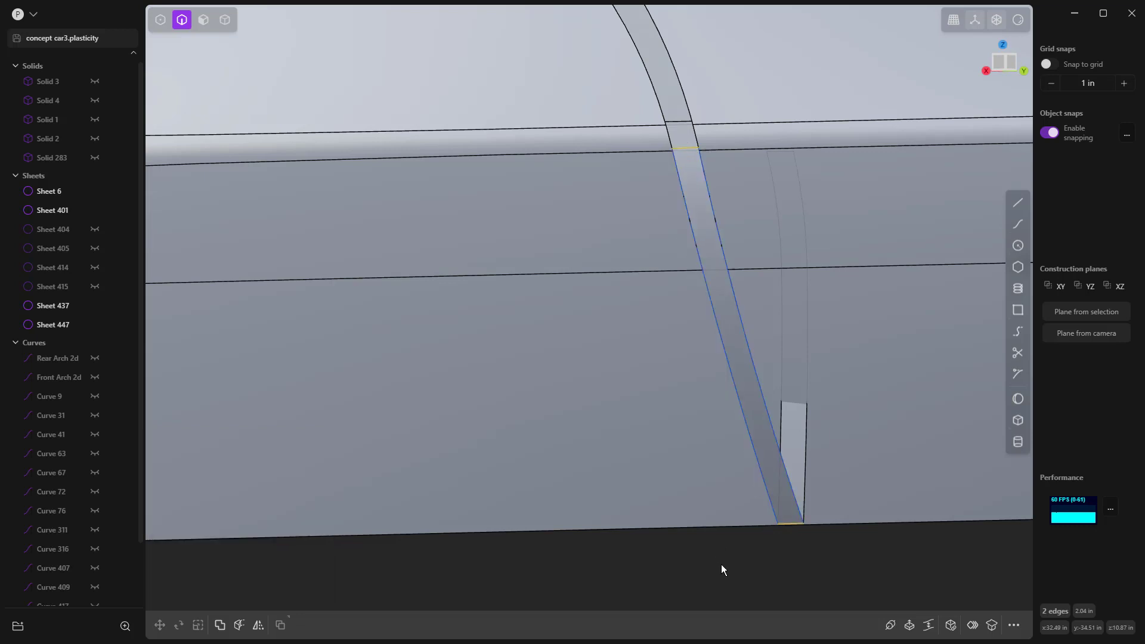
Delete the rearward leg's moved reference piece and its two bridge curves, keeping the body sheet.
left_click(801, 447)
key("Delete")
left_click(746, 438)
key("Delete")
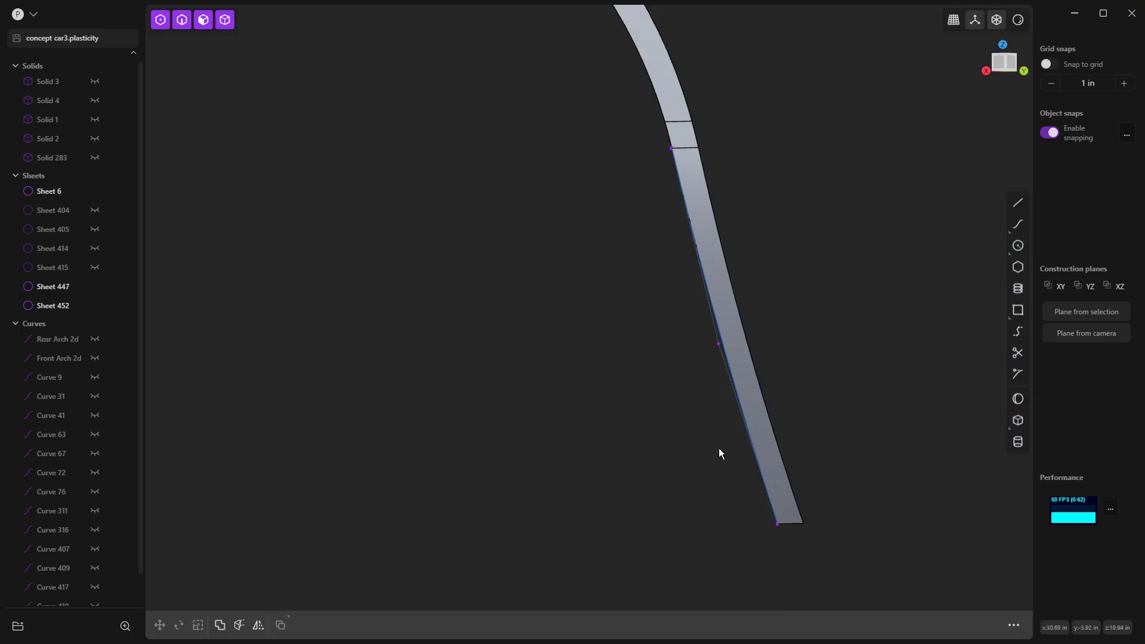
key("ctrl+z")
left_click(741, 416)
scroll(741, 420, "down", 5)
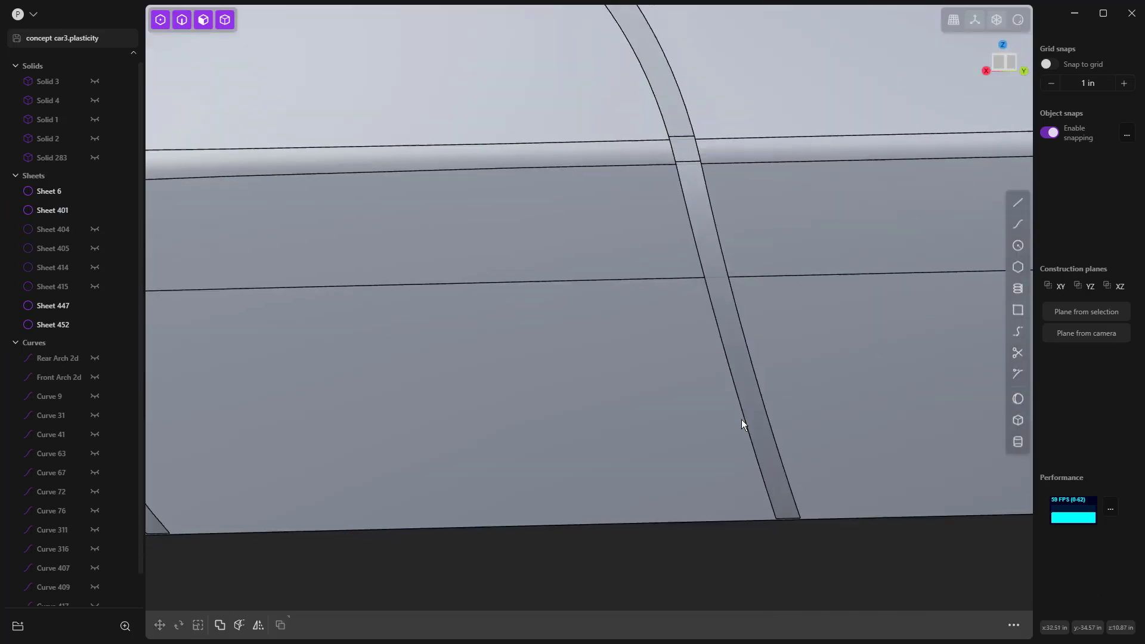
Join the front arch strip and its two lofted legs into a single sheet.
left_click(722, 256)
left_click(688, 178)
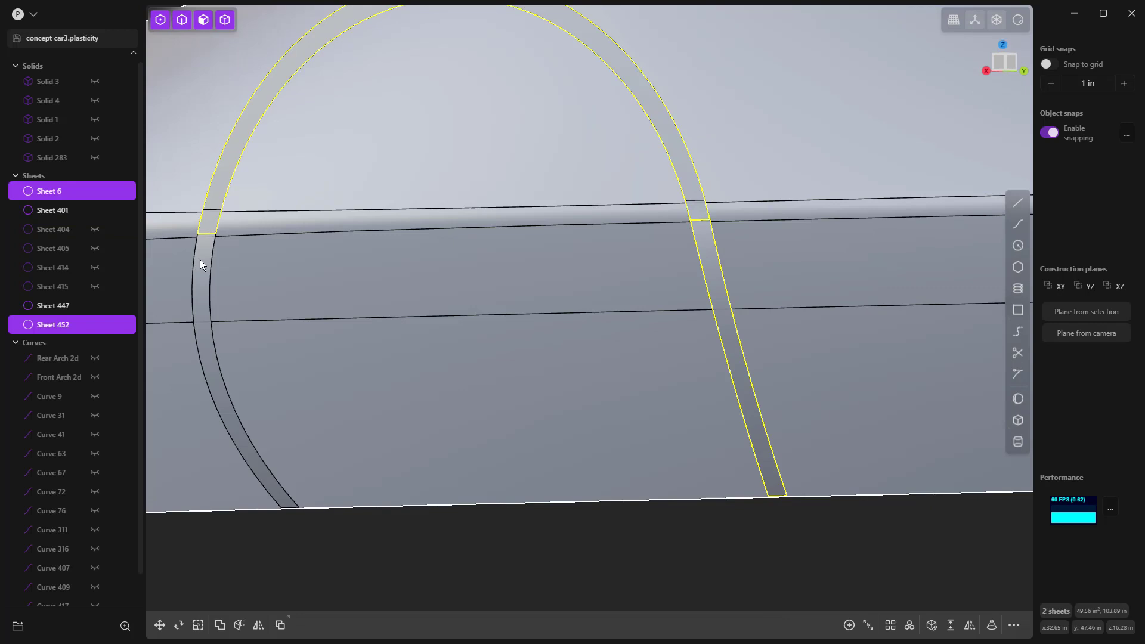
left_click(198, 257)
key("j")
scroll(309, 285, "down", 5)
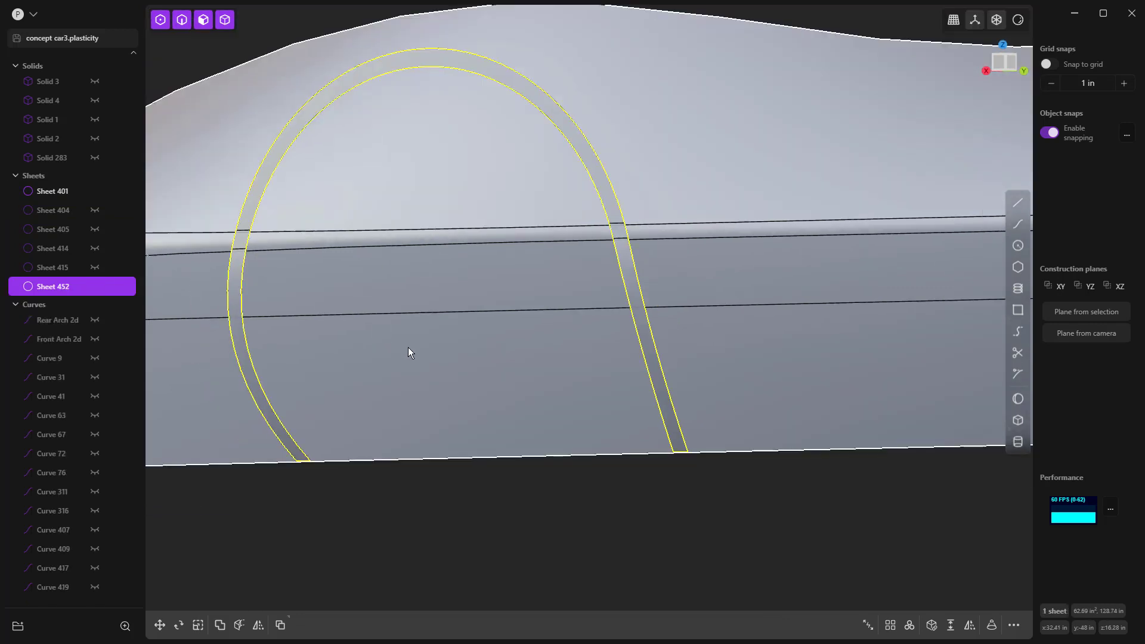
left_click(523, 501)
Delete the hidden sheets 404, 405, 414 and 415.
middle_click_drag(521, 499, 679, 508)
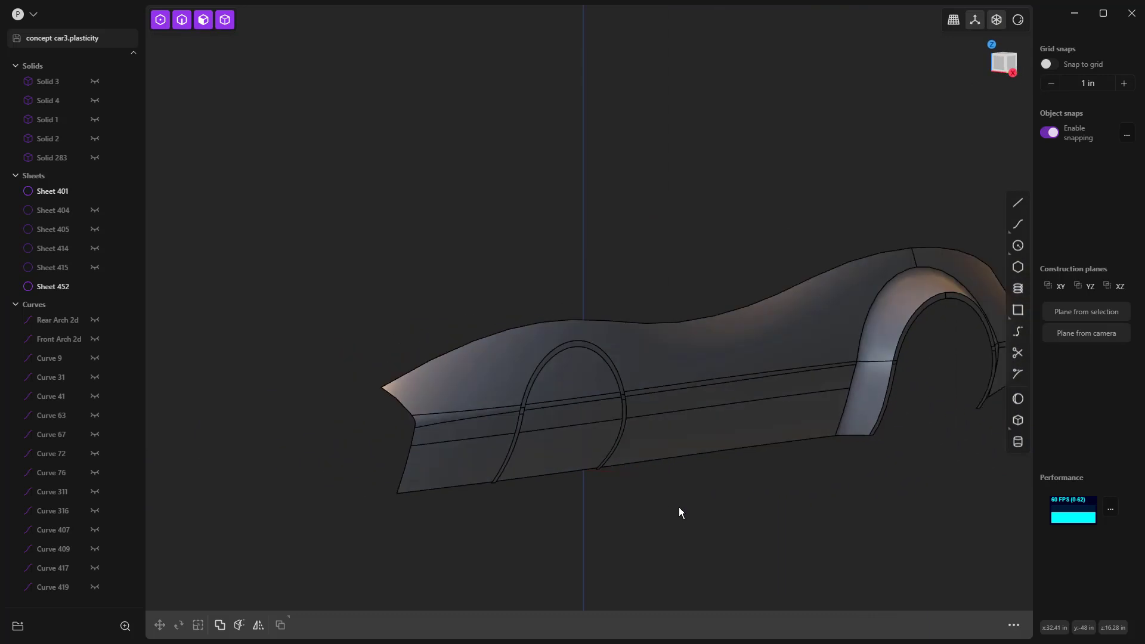
left_click(56, 211)
left_click(62, 269, "shift")
key("Delete")
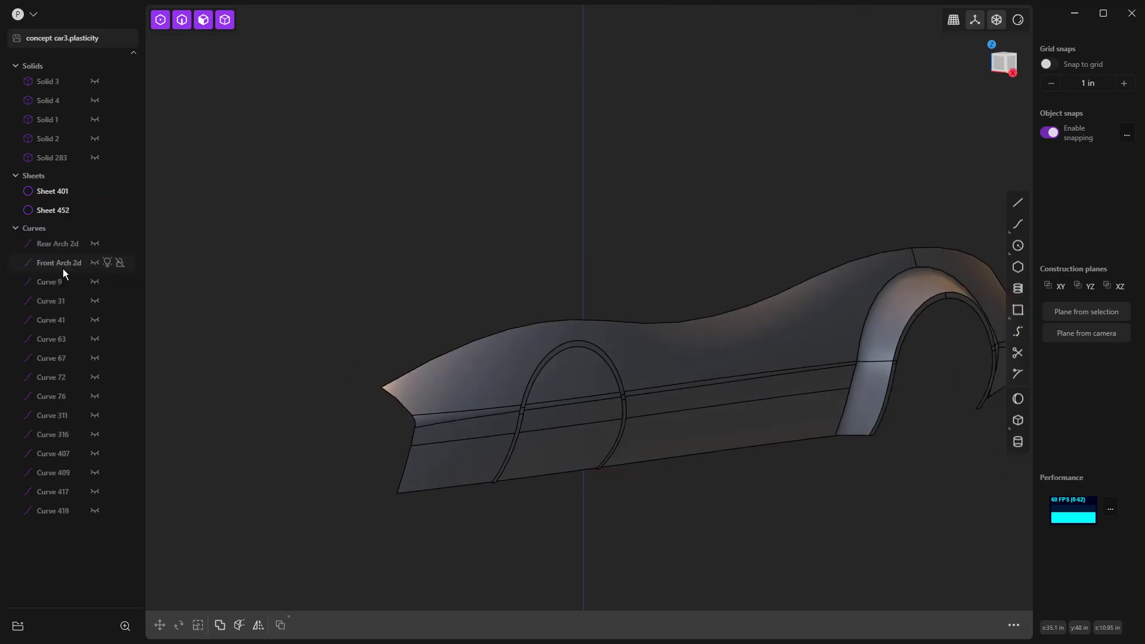
Duplicate the upper outer edge of the front arch strip as a separate curve, working in the right side view.
middle_click_drag(460, 224, 606, 405)
key("KP_3")
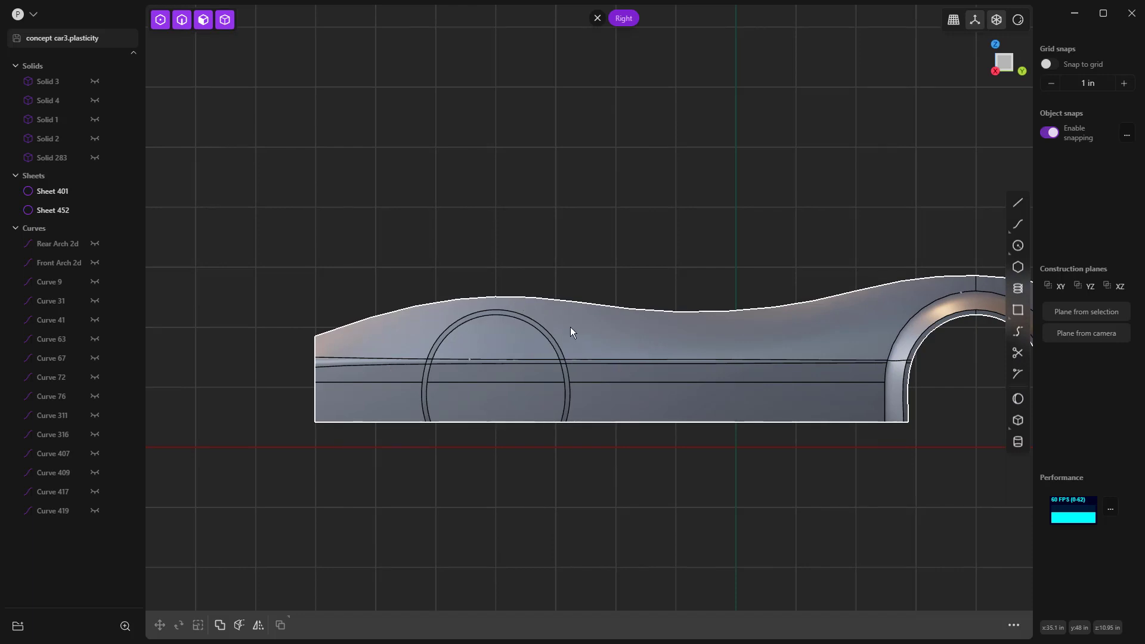
middle_click_drag(918, 318, 806, 280, "shift")
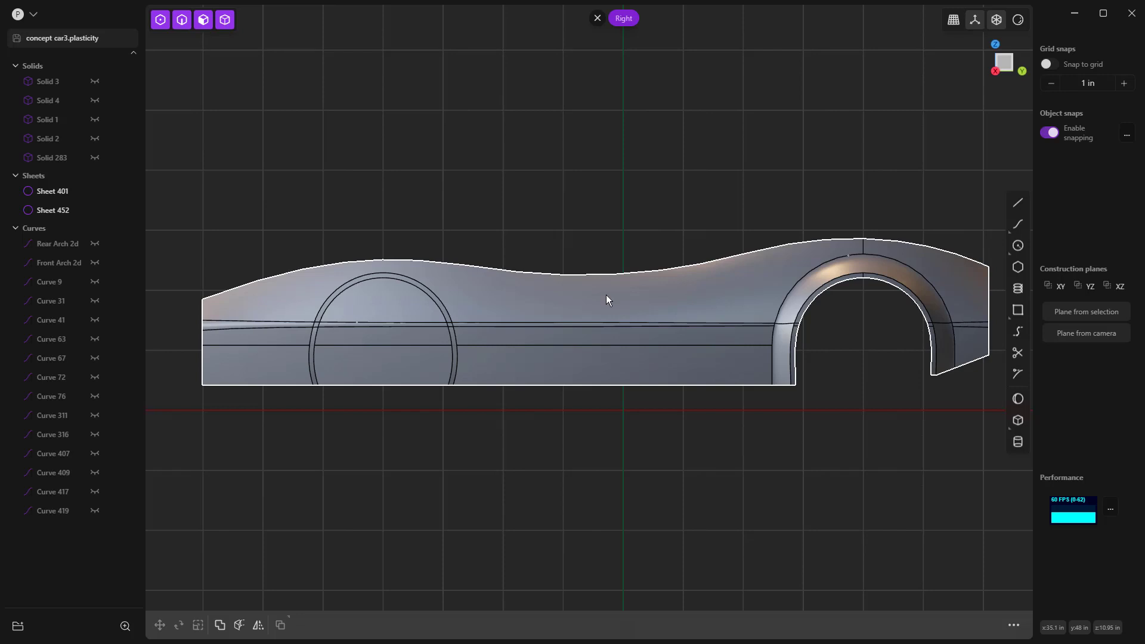
left_click(430, 289)
key("e")
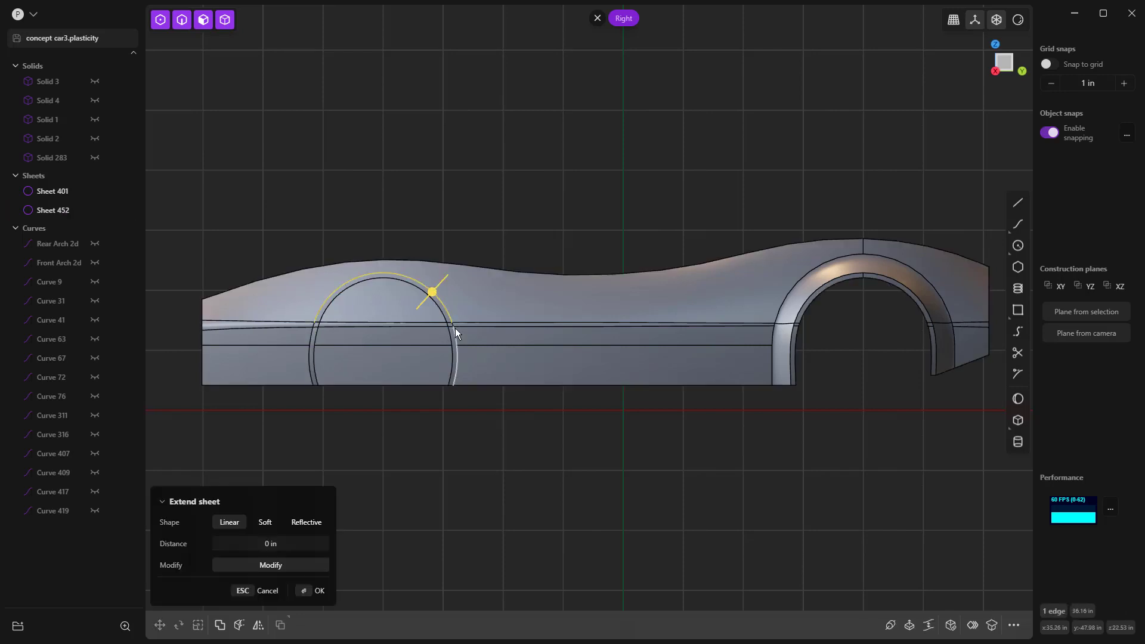
scroll(395, 273, "up", 2)
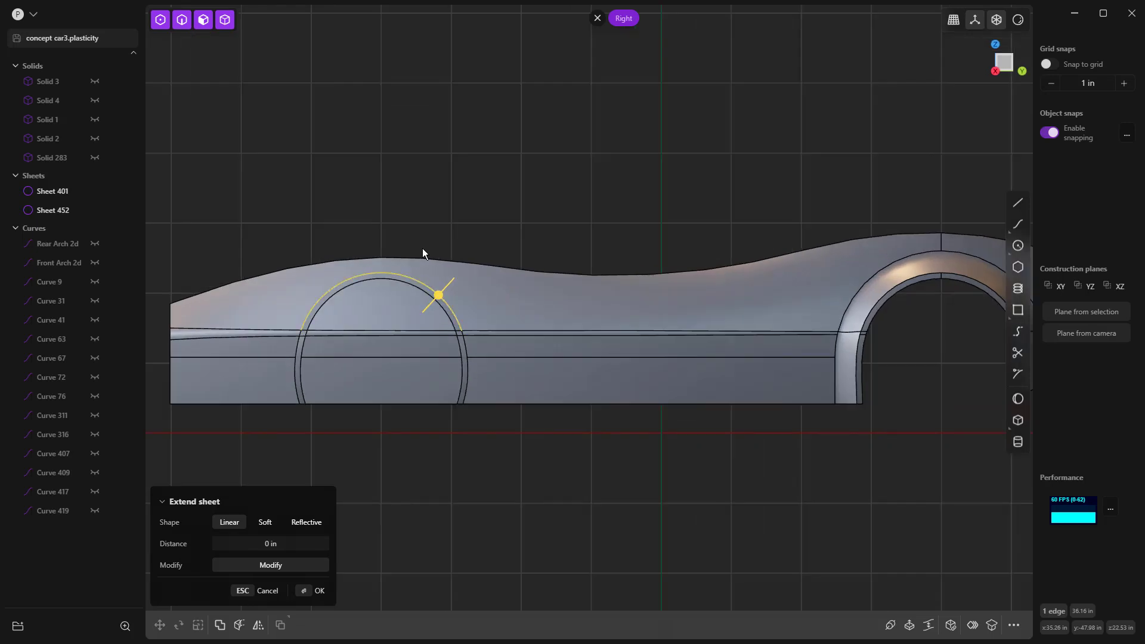
key("ctrl+d")
key("Escape")
Scale the duplicated arch curve up uniformly by a factor of about 1.39.
key("s")
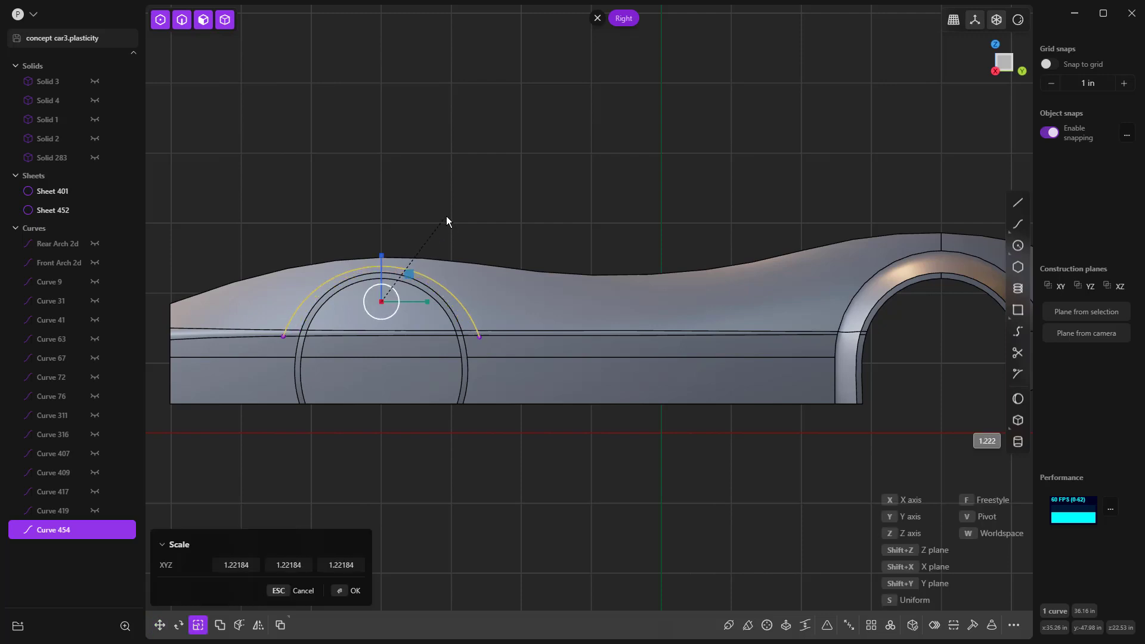
left_click(449, 203)
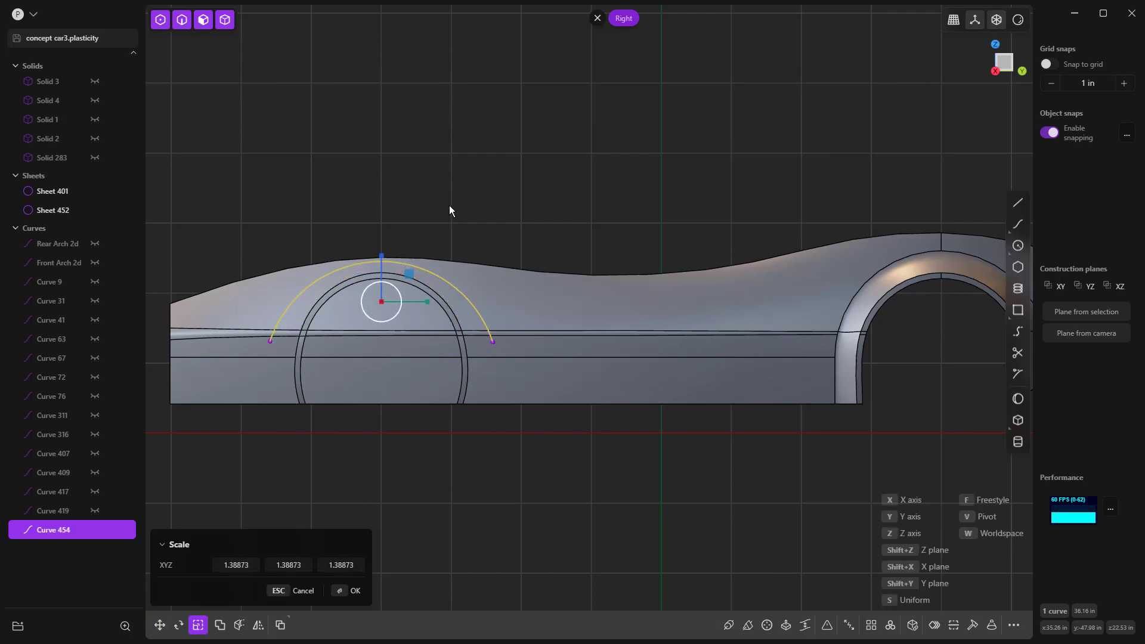
key("Return")
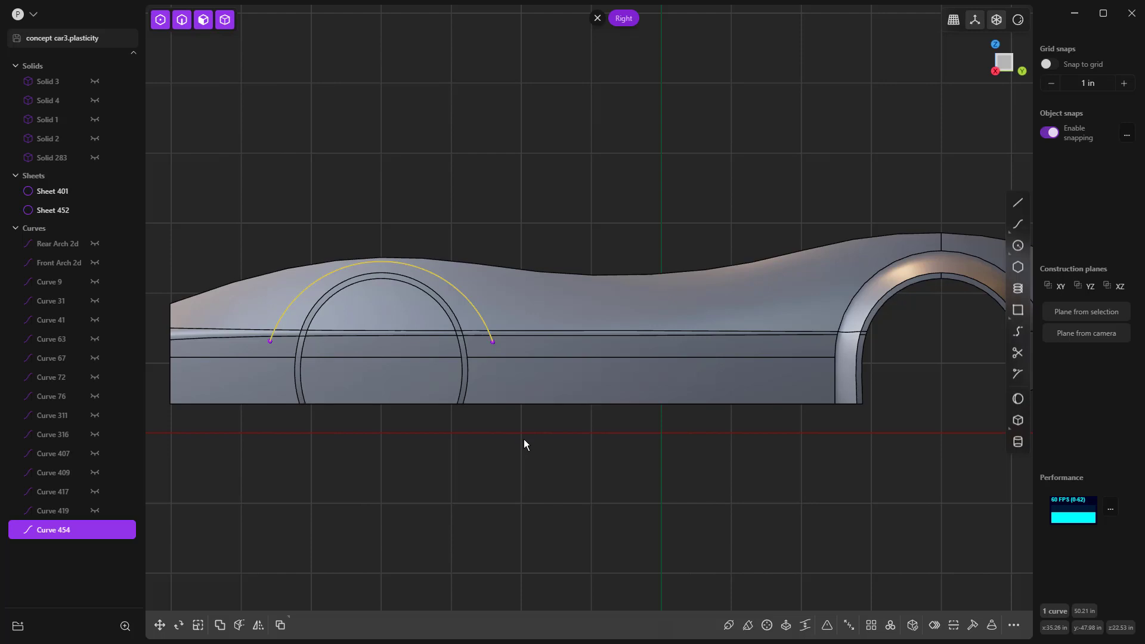
key("Escape")
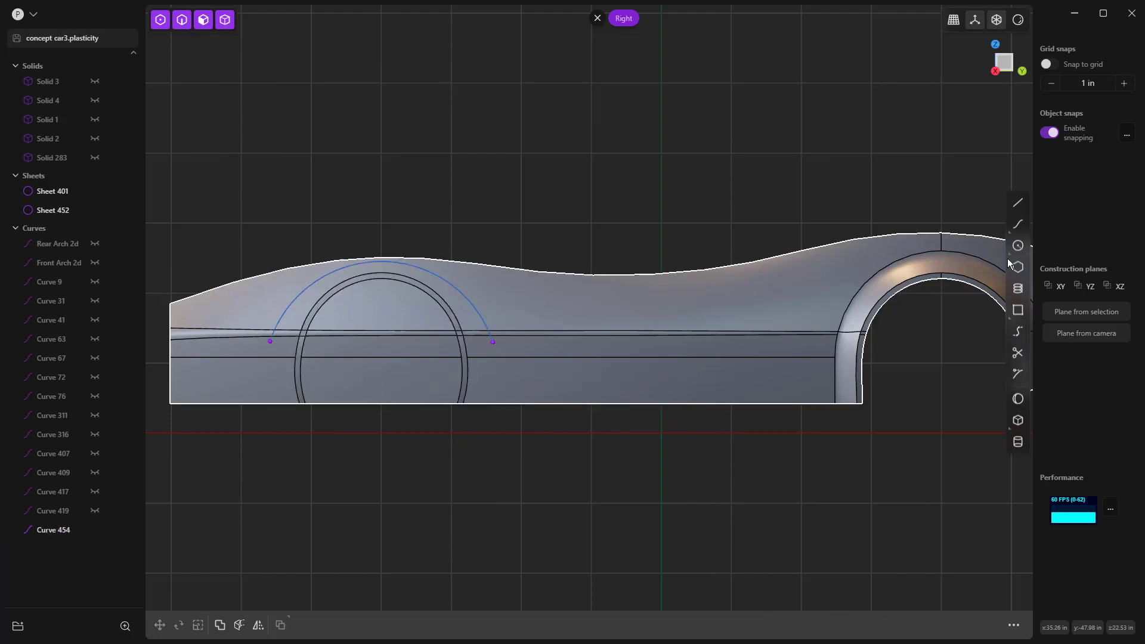
Draw two slanted lines, about 23 in rearward and about 22 in forward, from the enlarged arch curve's ends to below the body.
left_click(1017, 202)
left_click(492, 342)
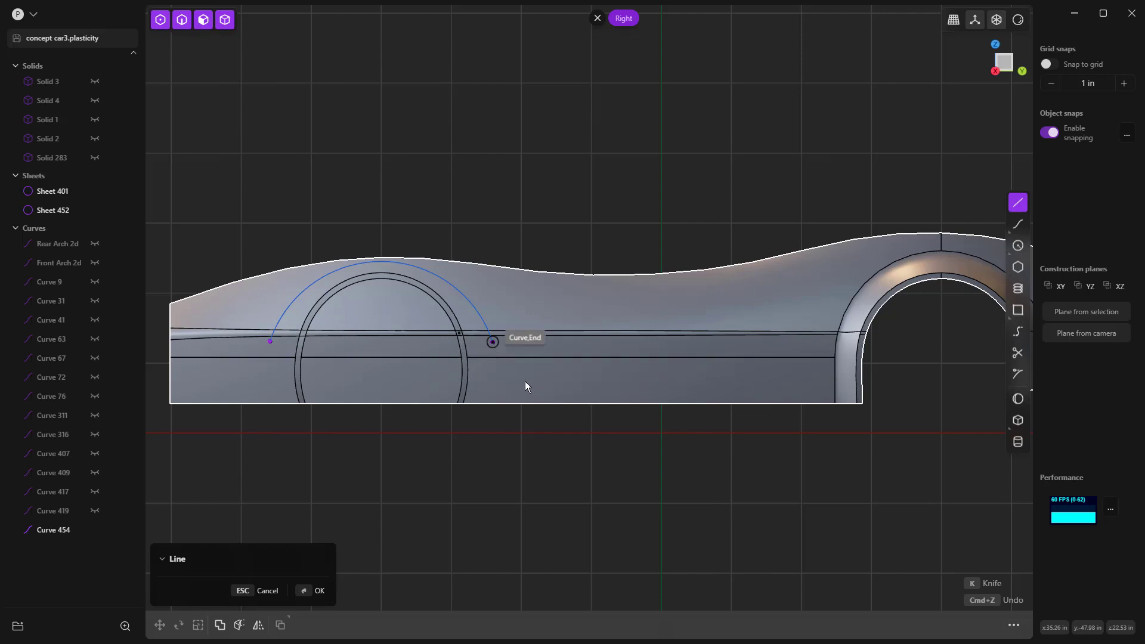
left_click(533, 470)
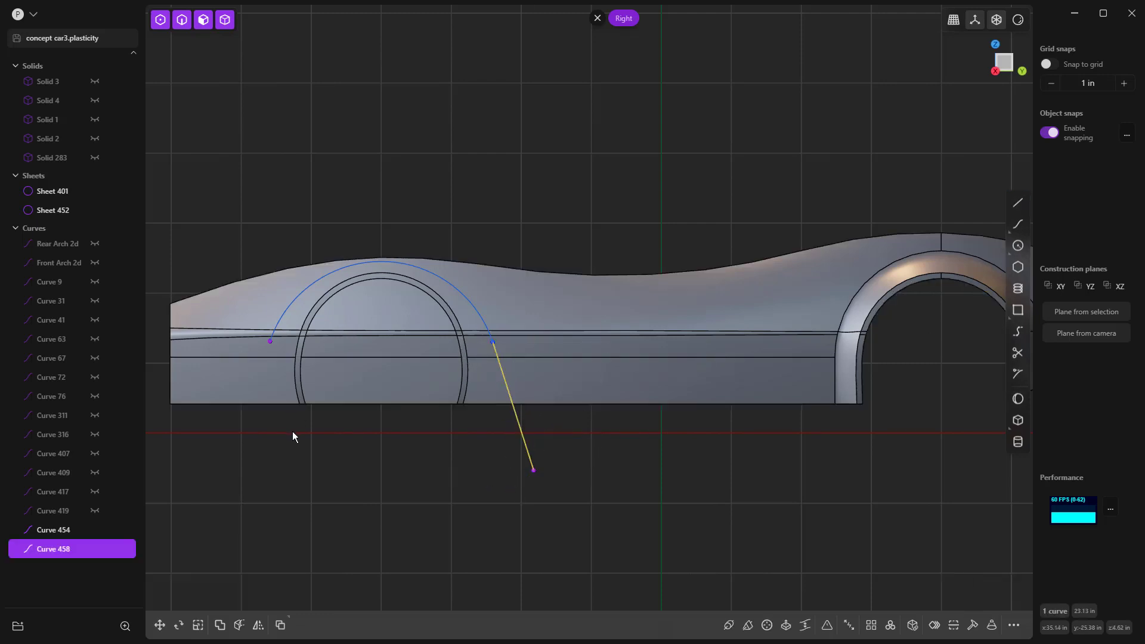
key("l")
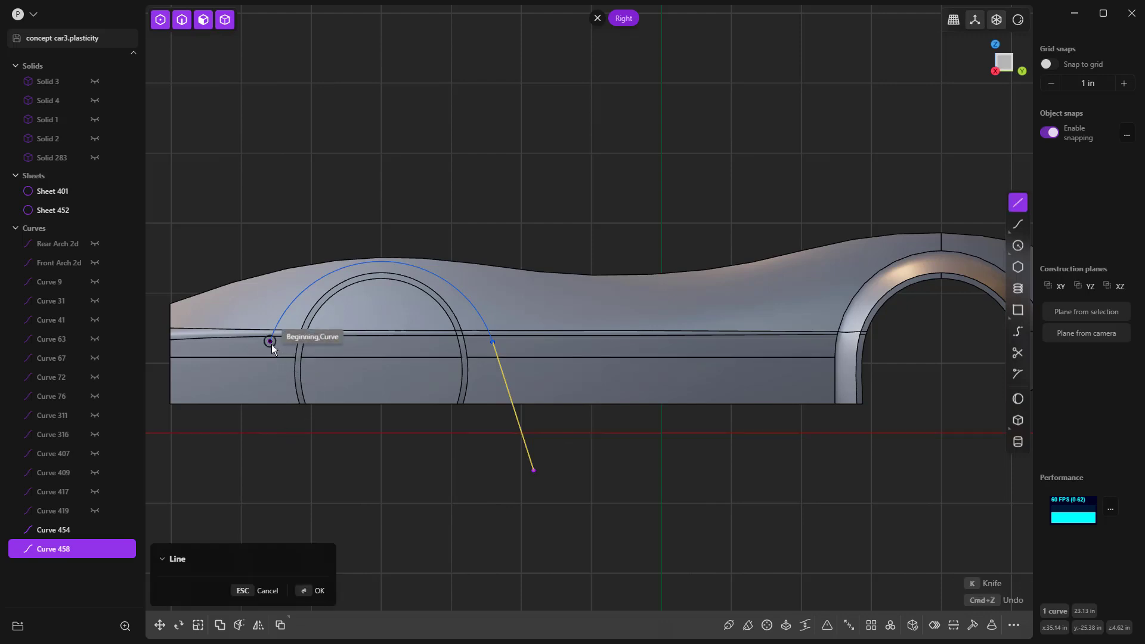
left_click(270, 341)
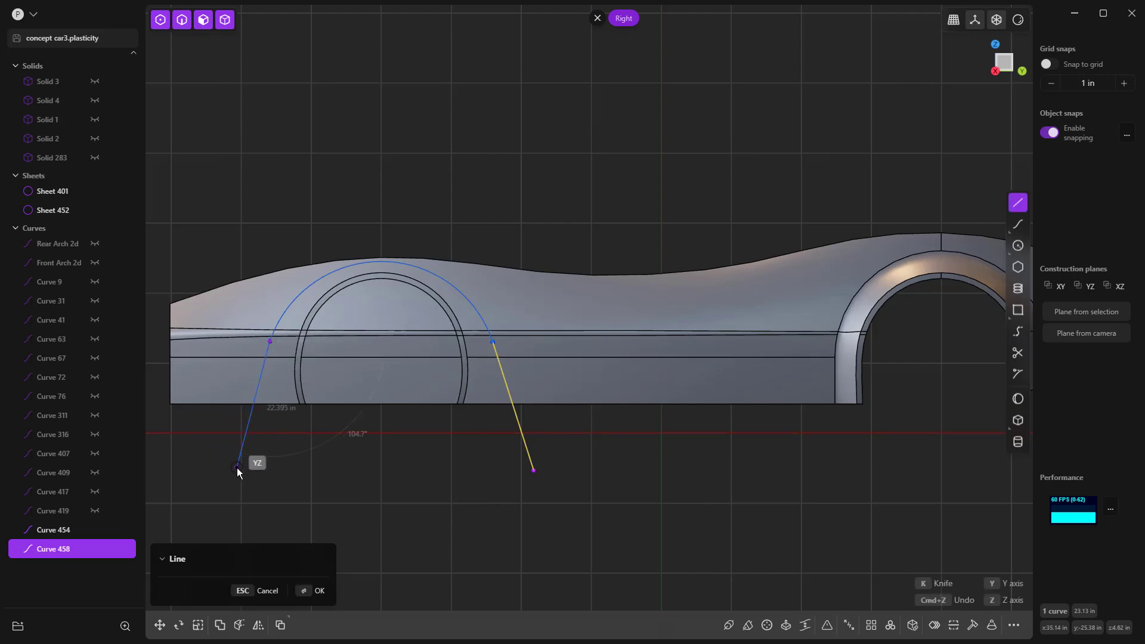
left_click(236, 467)
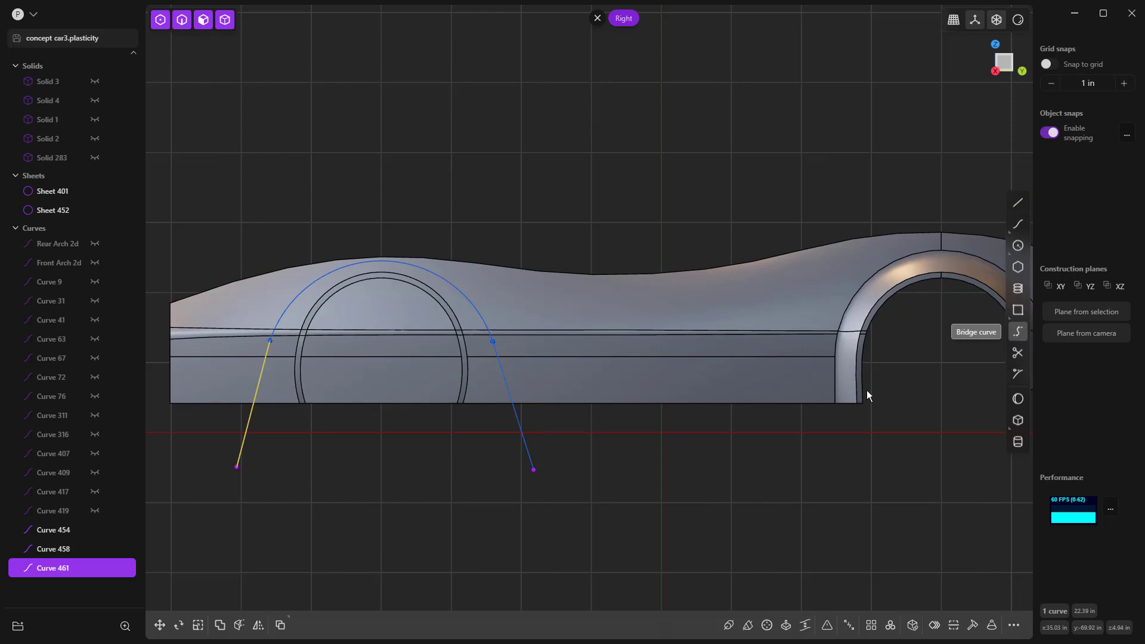
Bridge the arch curve's rear end to the bottom end of the rear slanted line with G1 start and G0 end curvature.
left_click(1017, 332)
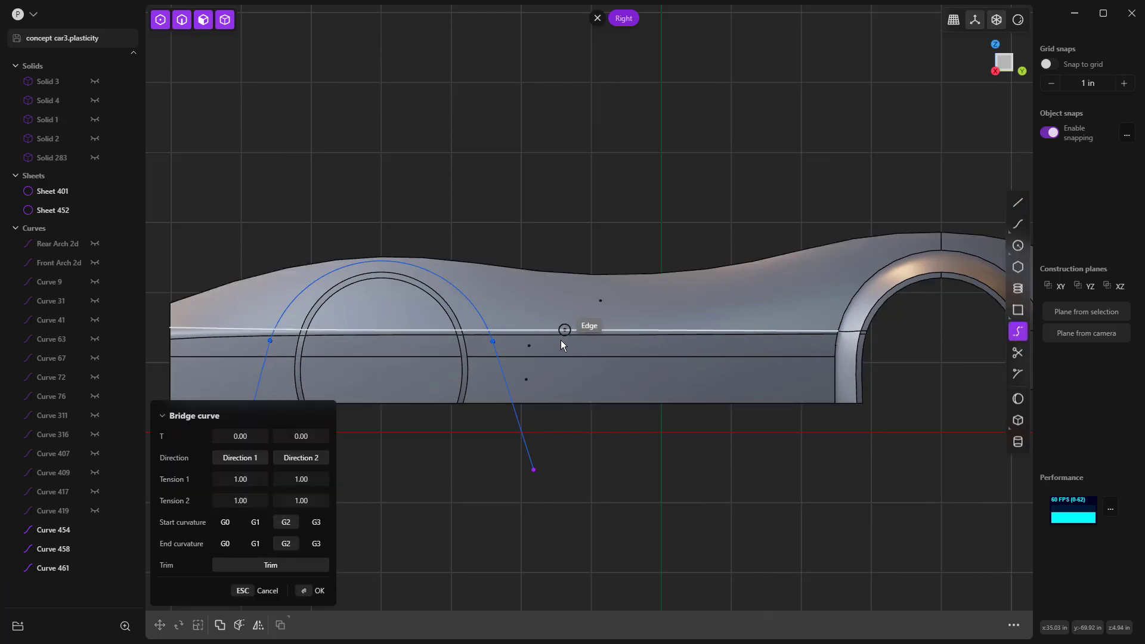
scroll(486, 338, "up", 3)
left_click(478, 324)
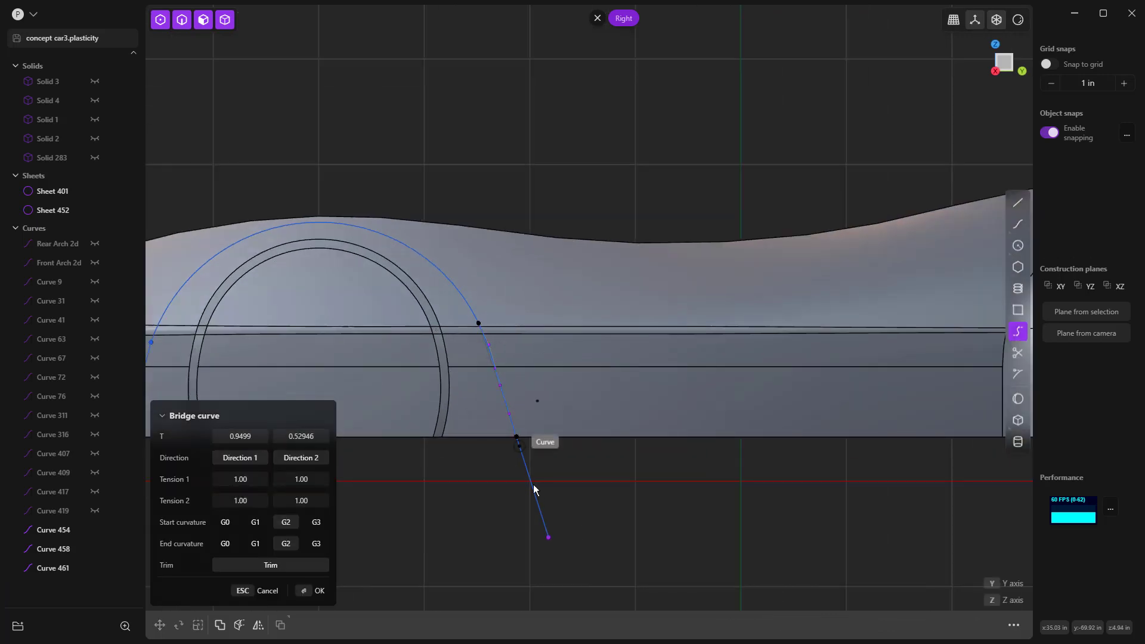
left_click(547, 536)
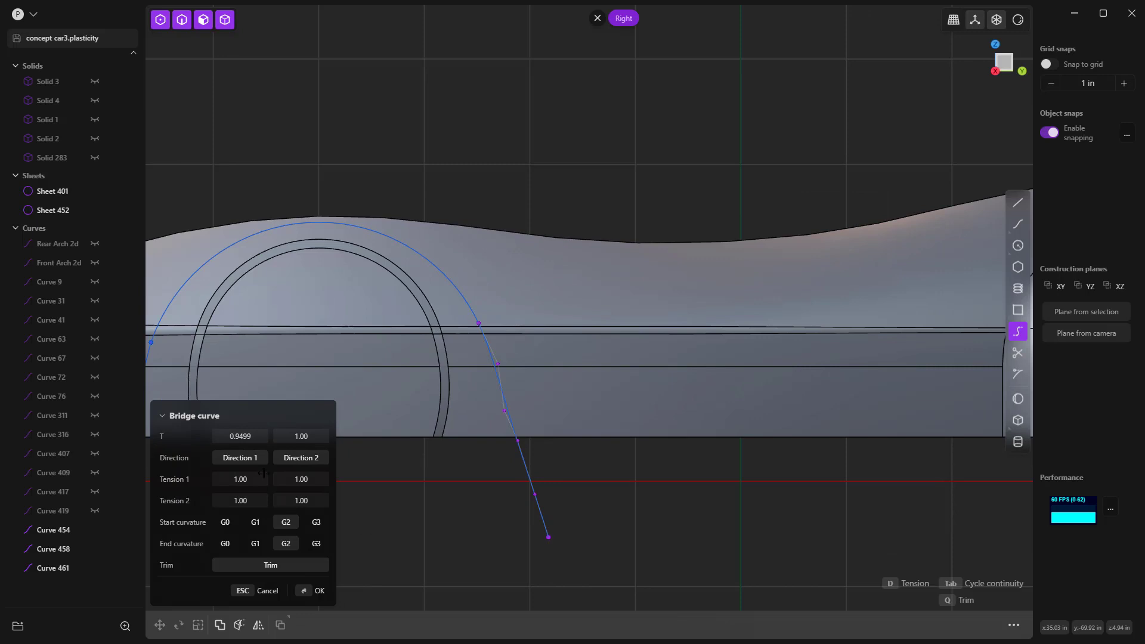
left_click_drag(238, 434, 250, 434)
left_click(255, 523)
left_click(226, 544)
left_click(321, 590)
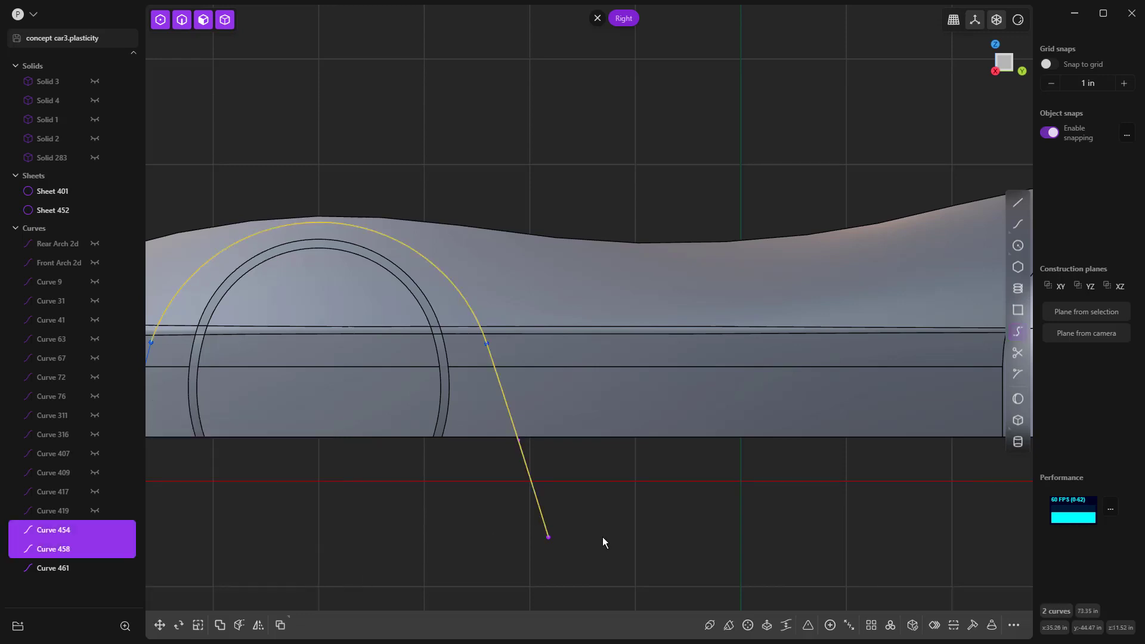
Bridge the arch curve's front end to the front slanted line with T values 0.00 and 1.00, G1 start and G0 end curvature.
scroll(710, 527, "down", 5)
middle_click_drag(343, 521, 441, 505, "shift")
left_click(432, 500)
scroll(429, 498, "up", 3)
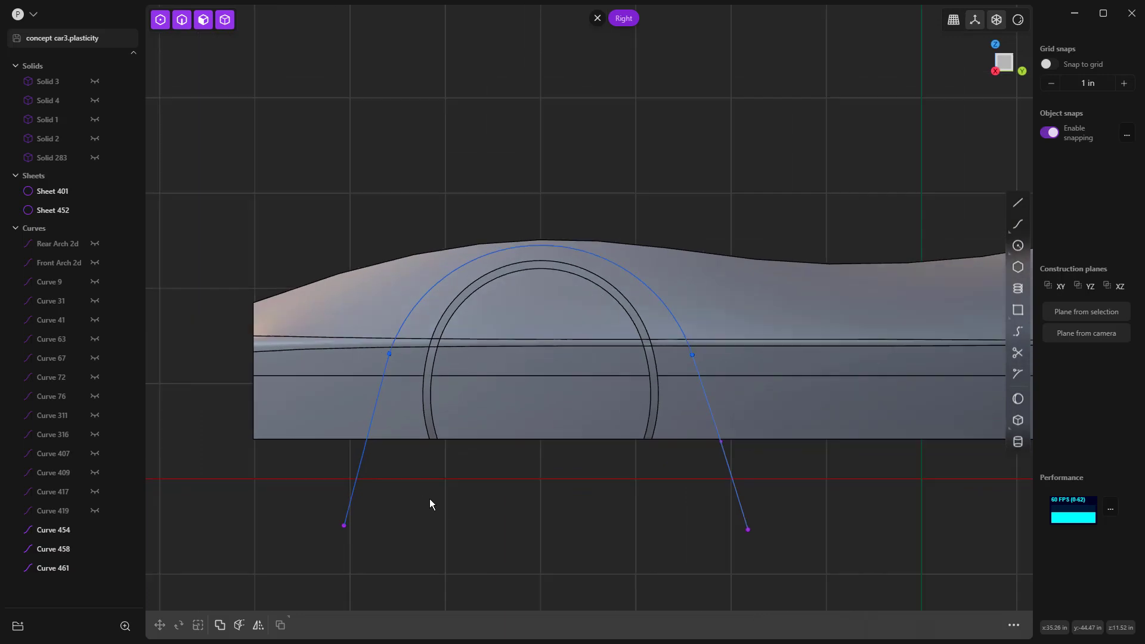
left_click(1017, 331)
scroll(378, 345, "up", 1)
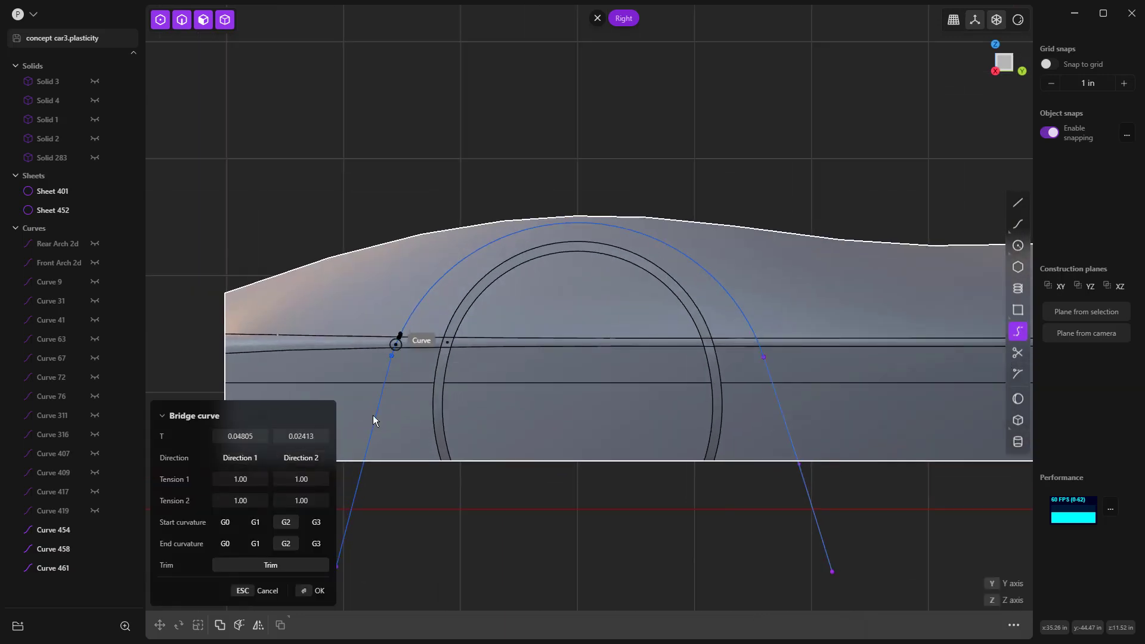
left_click(346, 542)
left_click_drag(294, 436, 238, 435)
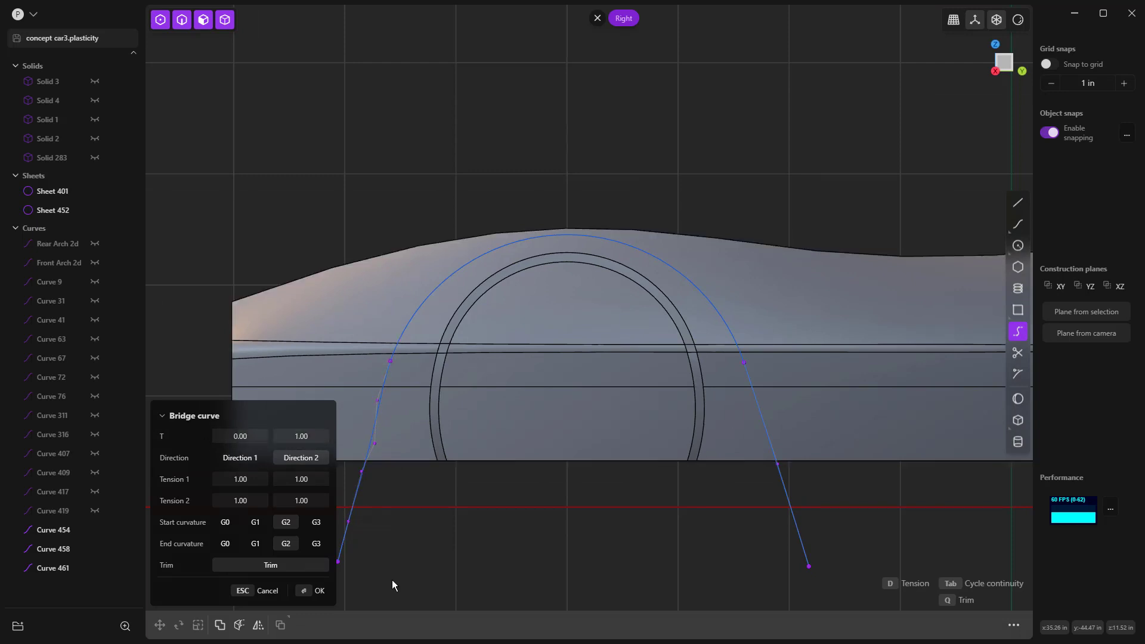
left_click(255, 521)
left_click(226, 543)
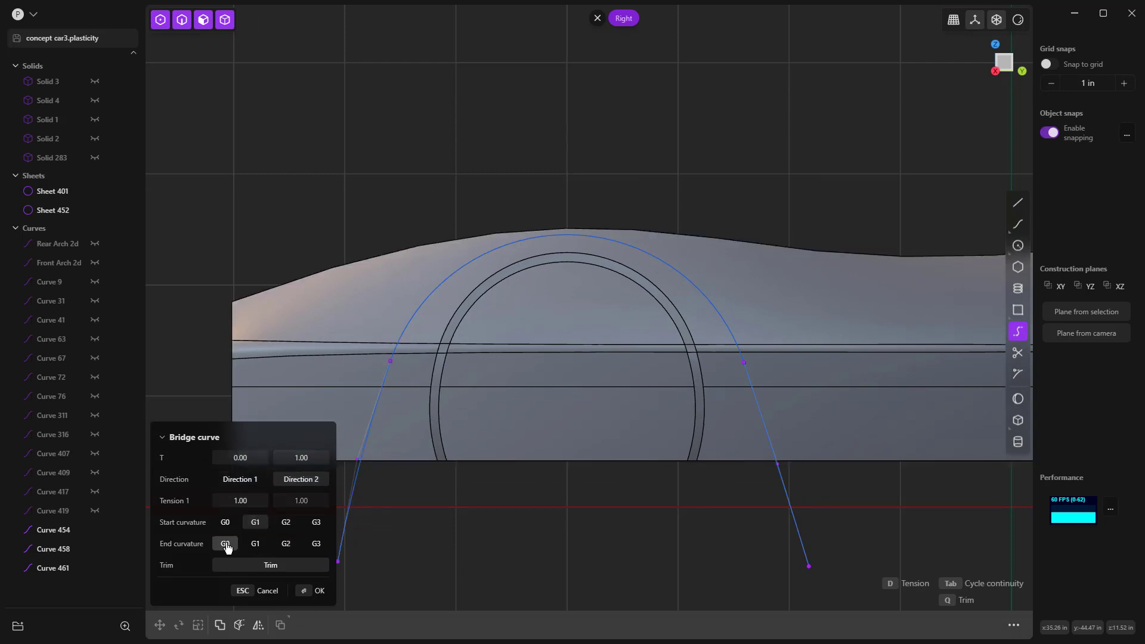
right_click(464, 531)
left_click(463, 531)
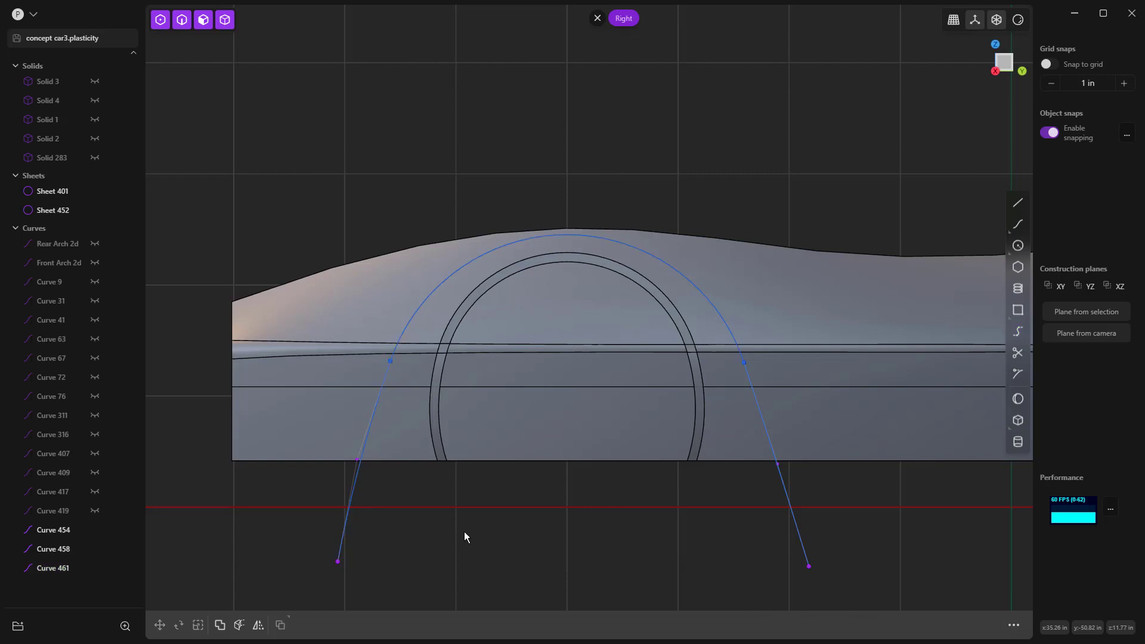
Join the enlarged arch curve and its two side legs into a single curve.
left_click(372, 417)
left_click(422, 311)
left_click(422, 306)
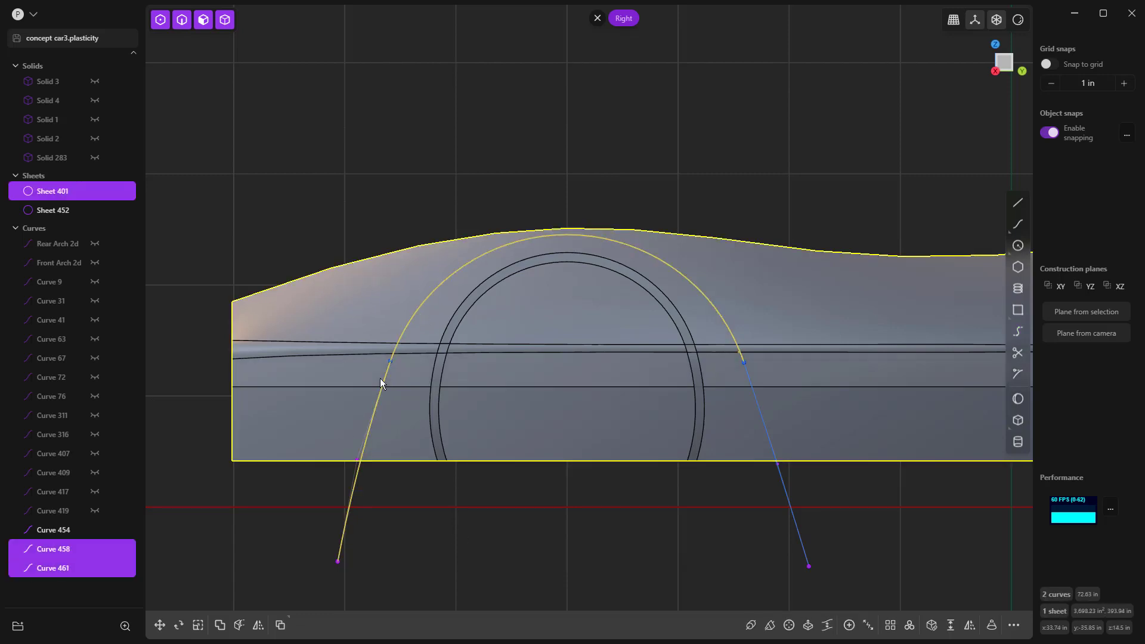
left_click(381, 381)
left_click(374, 408)
left_click(406, 334)
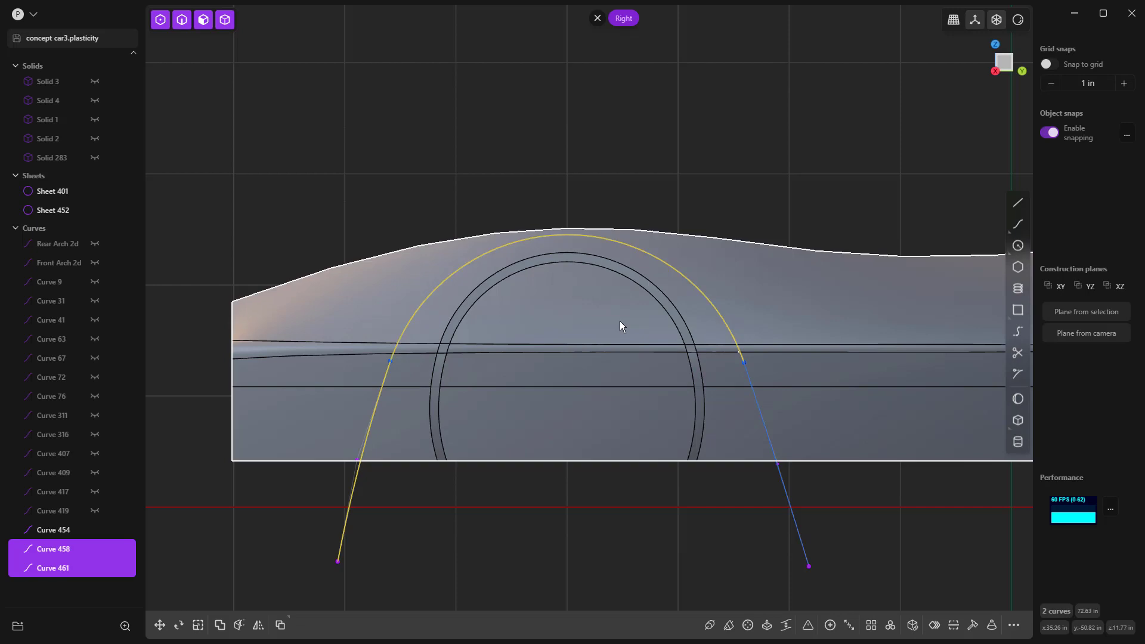
left_click(753, 388)
key("j")
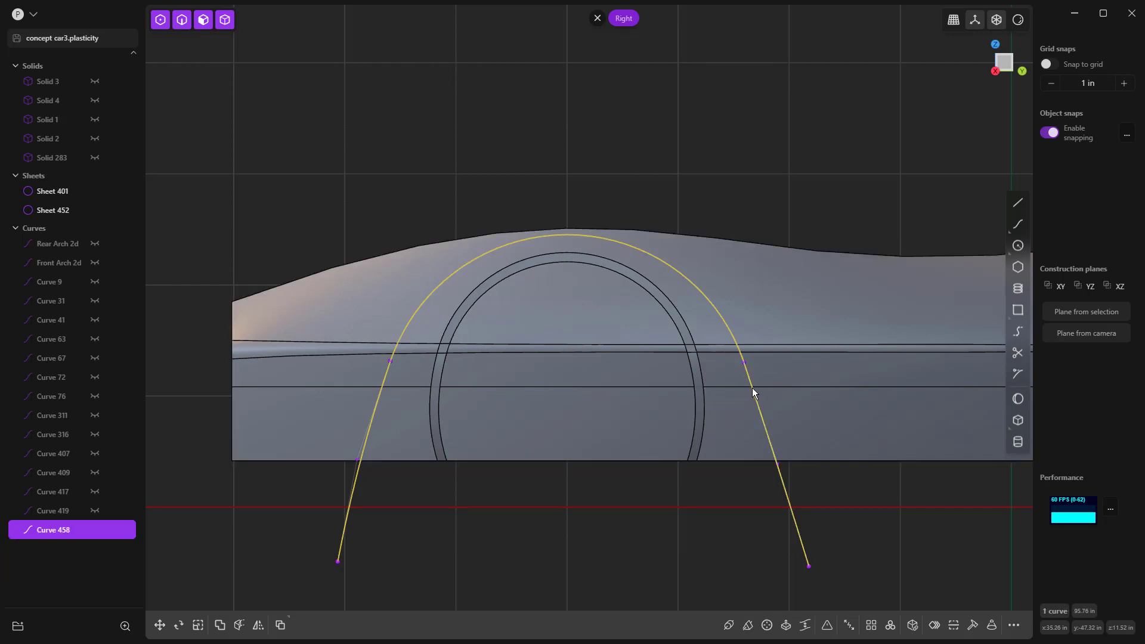
Cut the body side sheet with the joined arch curve.
key("c")
left_click(746, 439)
right_click(667, 517)
left_click(743, 446)
key("o")
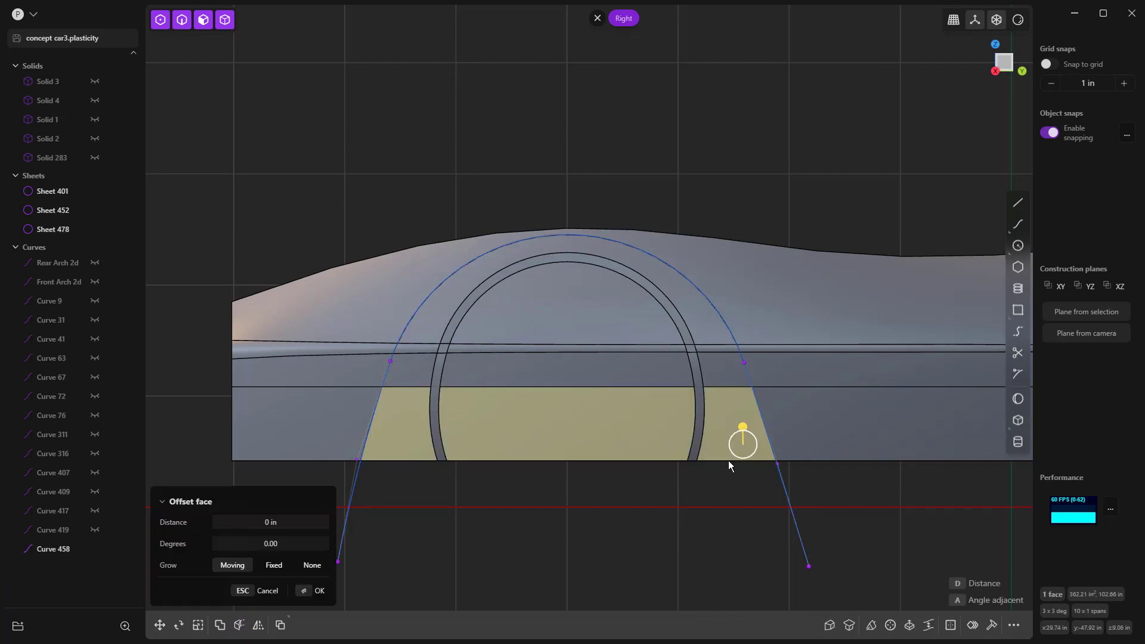
key("Escape")
Delete the cut-out body piece inside the enlarged arch and the joined arch curve.
left_click(557, 402)
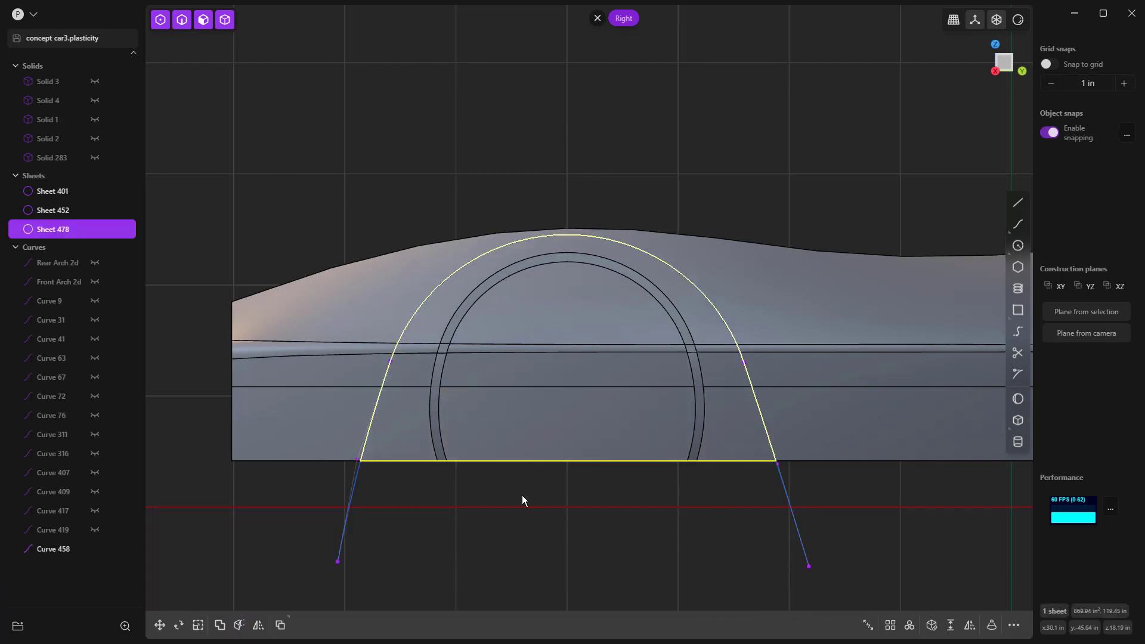
key("Delete")
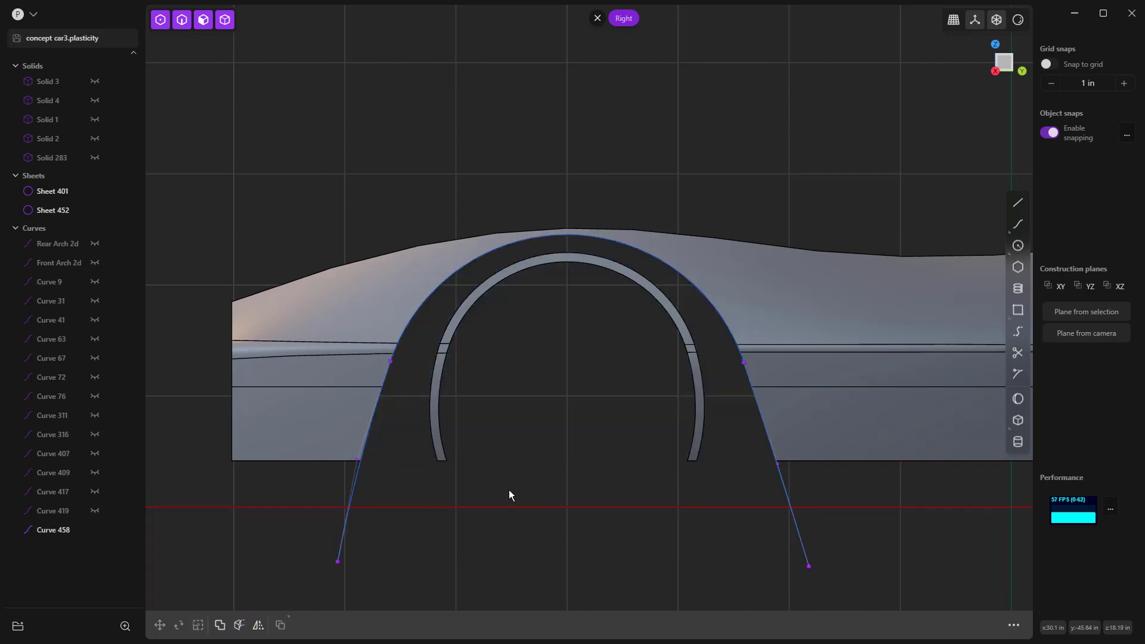
left_click(351, 496)
key("Delete")
middle_click_drag(375, 508, 420, 521)
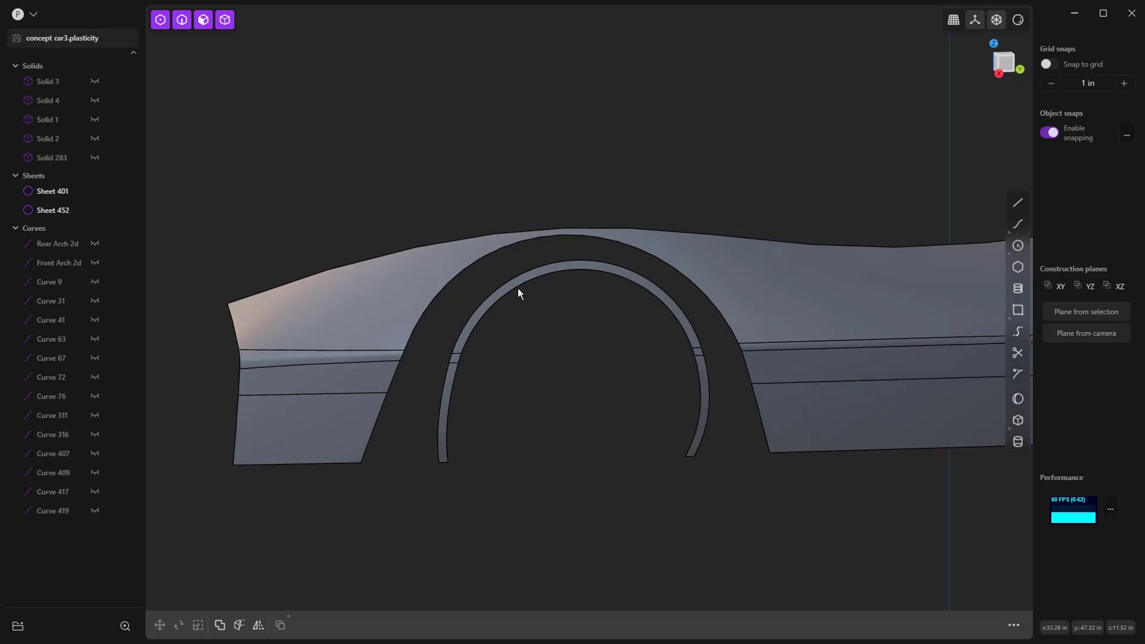
Loft between the front arch strip's upper outer edge and the body opening's upper edge, using G1 at the body and G0 at the strip.
key("2")
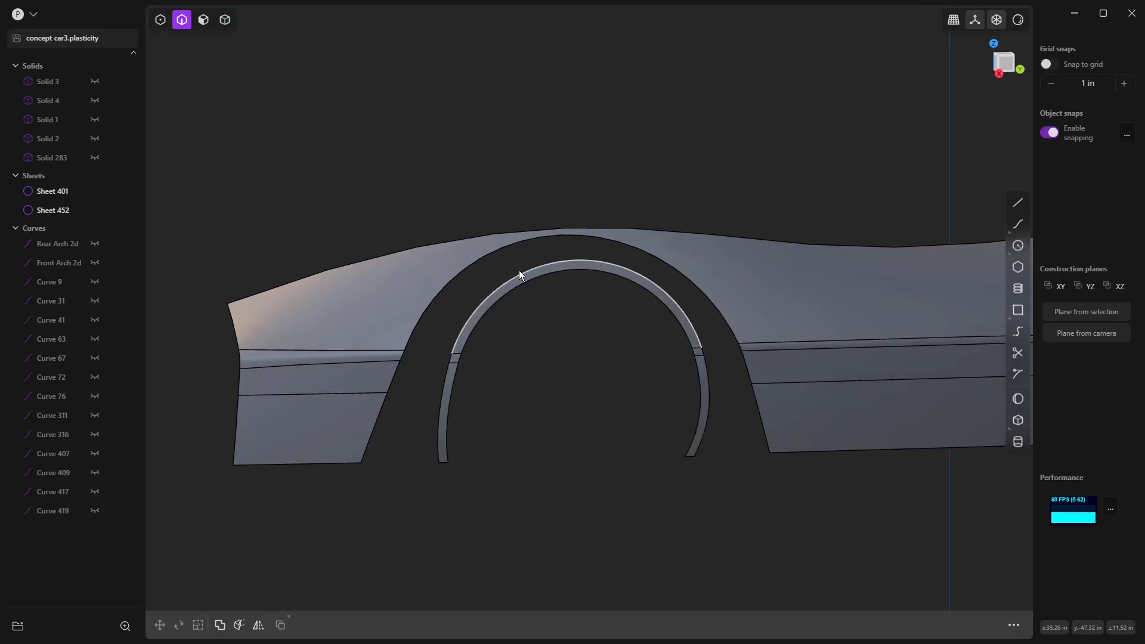
left_click(518, 270)
left_click(495, 251, "shift")
key("l")
mouse_move(495, 251)
middle_mouse_down()
mouse_move(508, 295)
mouse_move(587, 261)
middle_mouse_up()
left_click(590, 260)
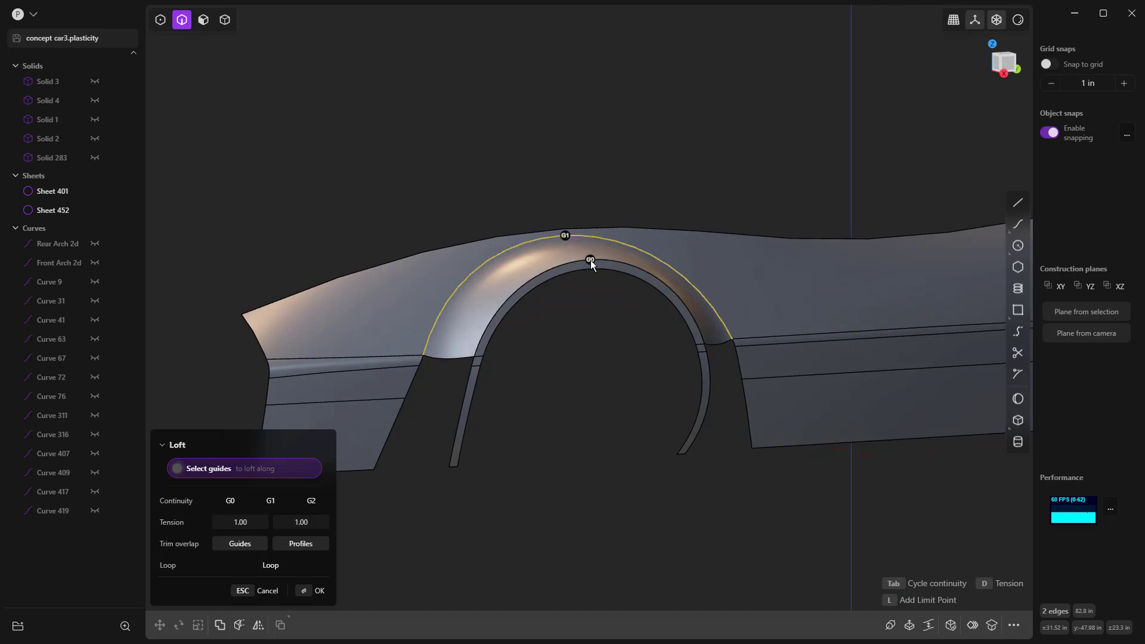
Set both tensions of the fender loft to 0.50 and complete it.
middle_click_drag(536, 362, 606, 296)
left_click(240, 522)
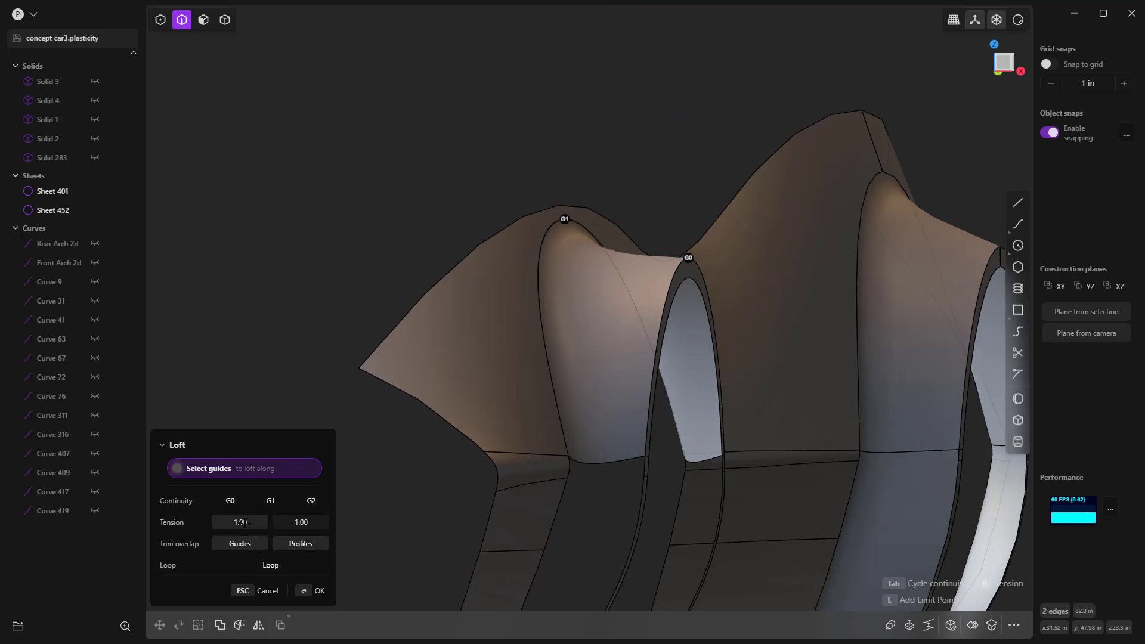
type(".5")
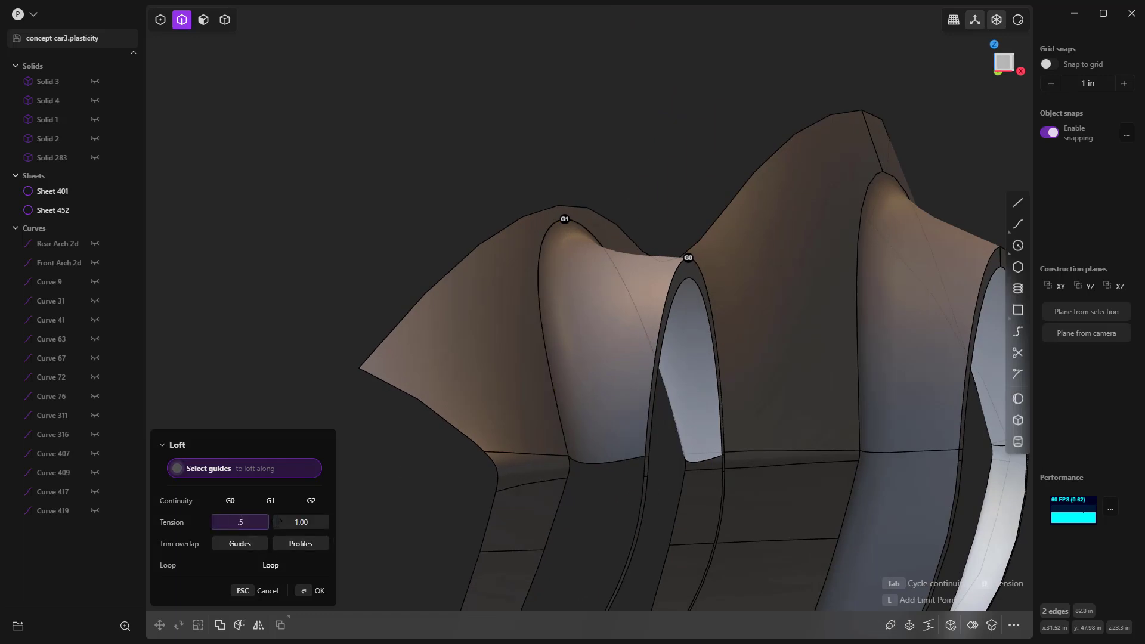
key("Return")
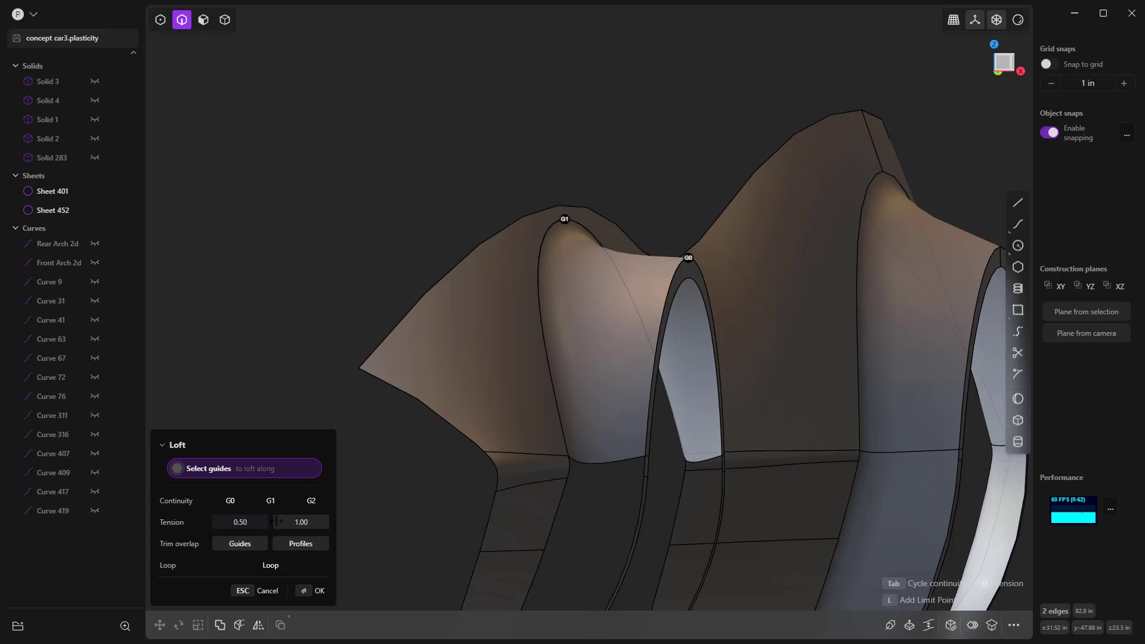
left_click(301, 519)
type(".5")
key("Return")
right_click(335, 266)
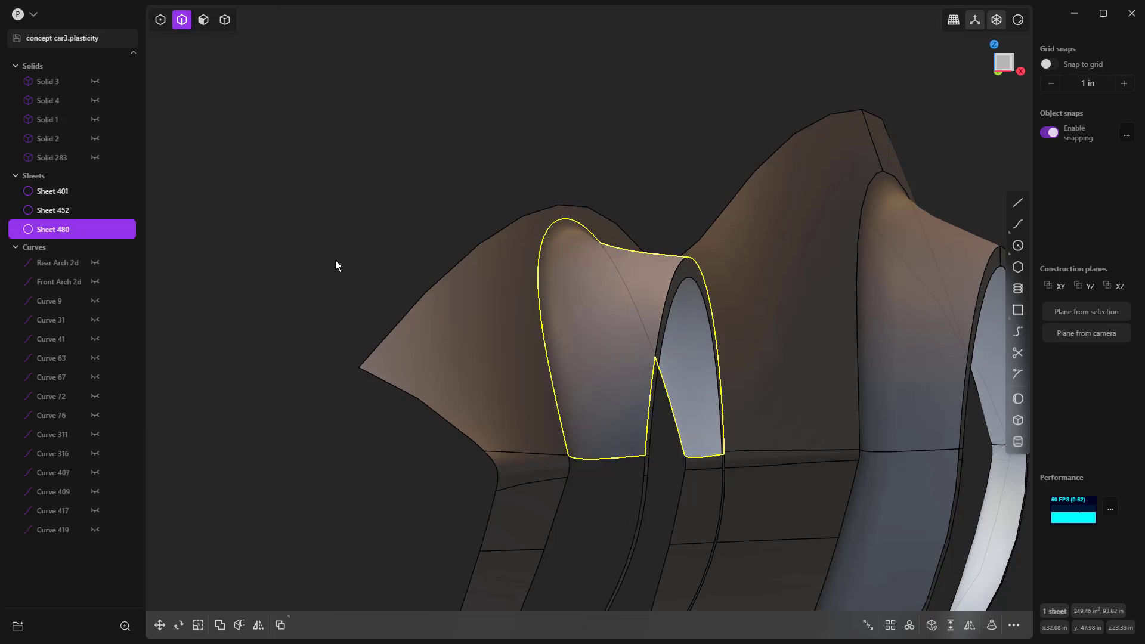
left_click(336, 265)
Bridge the body's bottom edge to the arch strip's rear leg with T values 0.00 and 1.00, G1 start and G0 end curvature.
key("KP_1")
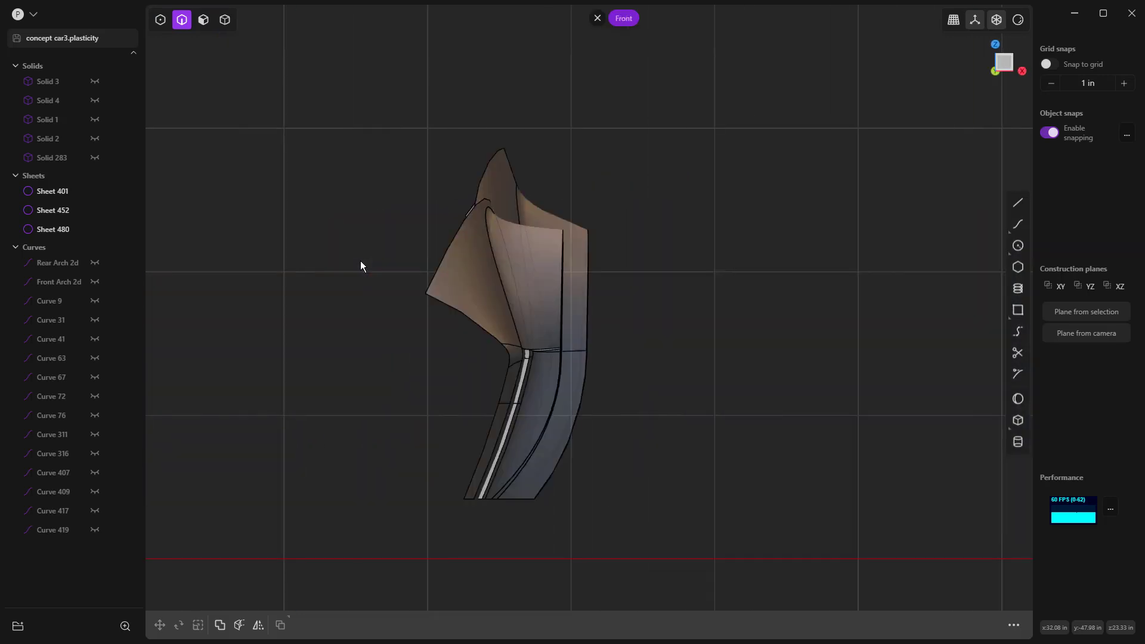
key("KP_3")
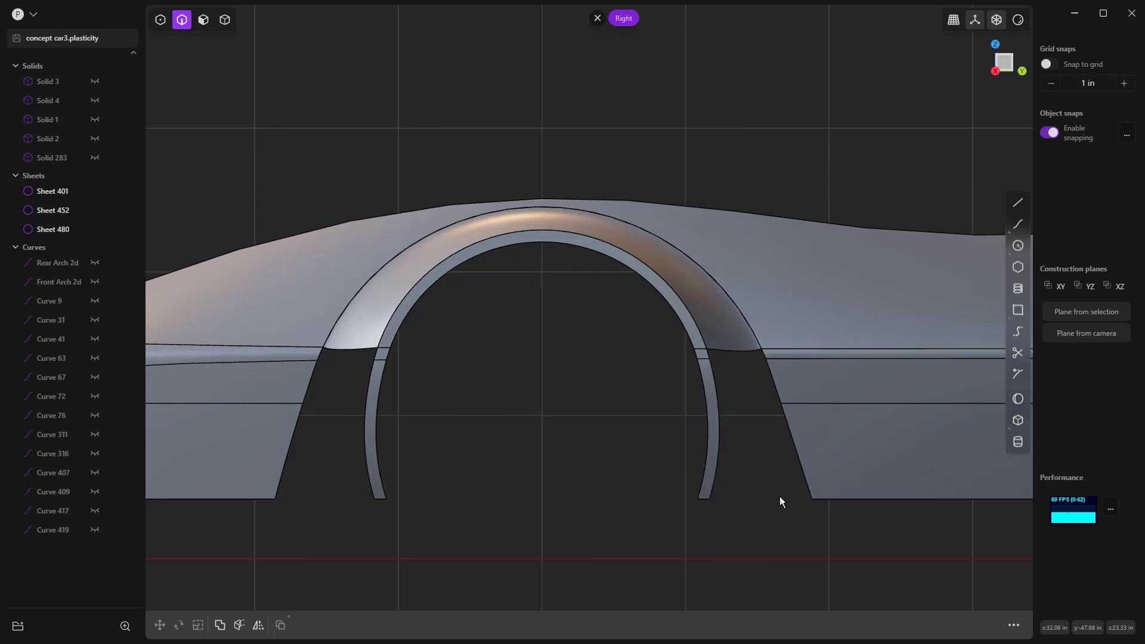
scroll(778, 497, "up", 2)
middle_click_drag(780, 497, 745, 514)
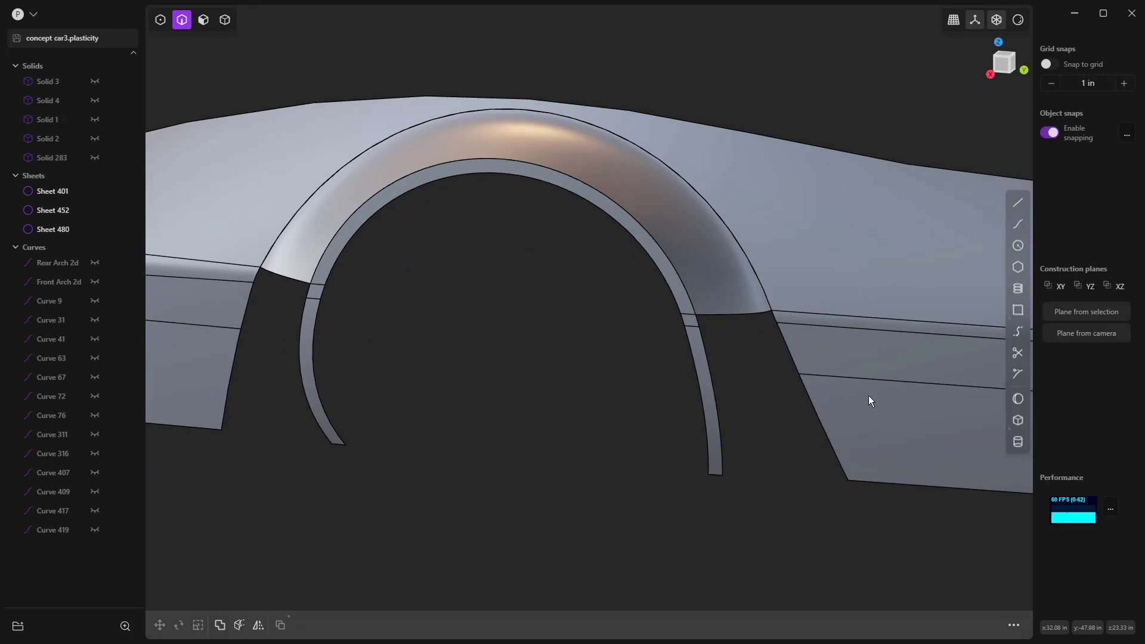
left_click(1017, 331)
scroll(852, 477, "up", 3)
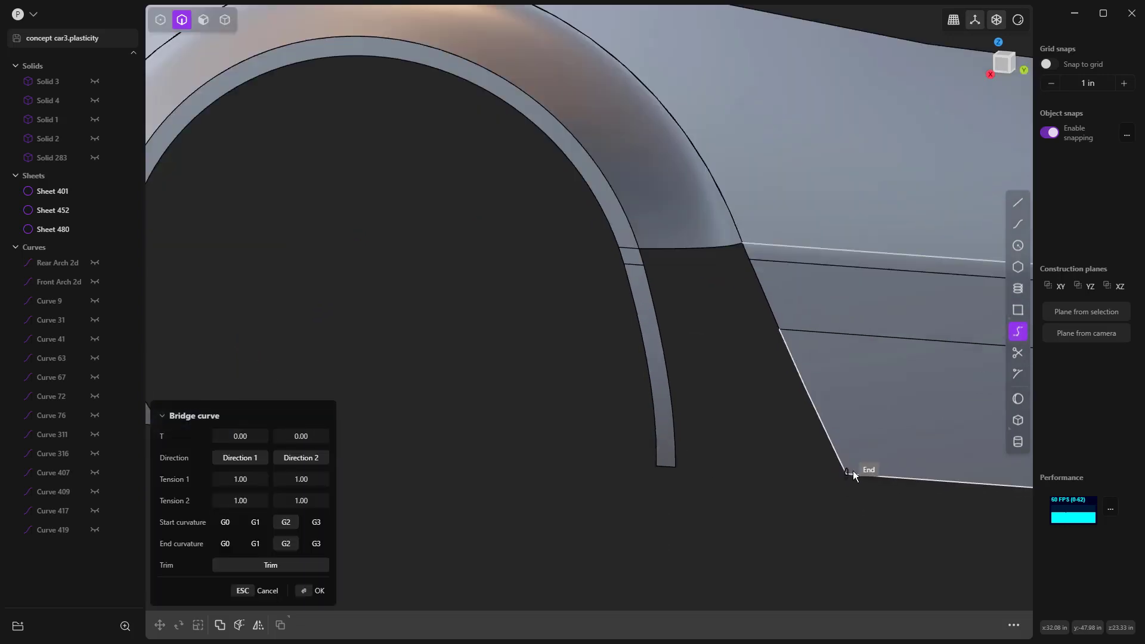
left_click(851, 473)
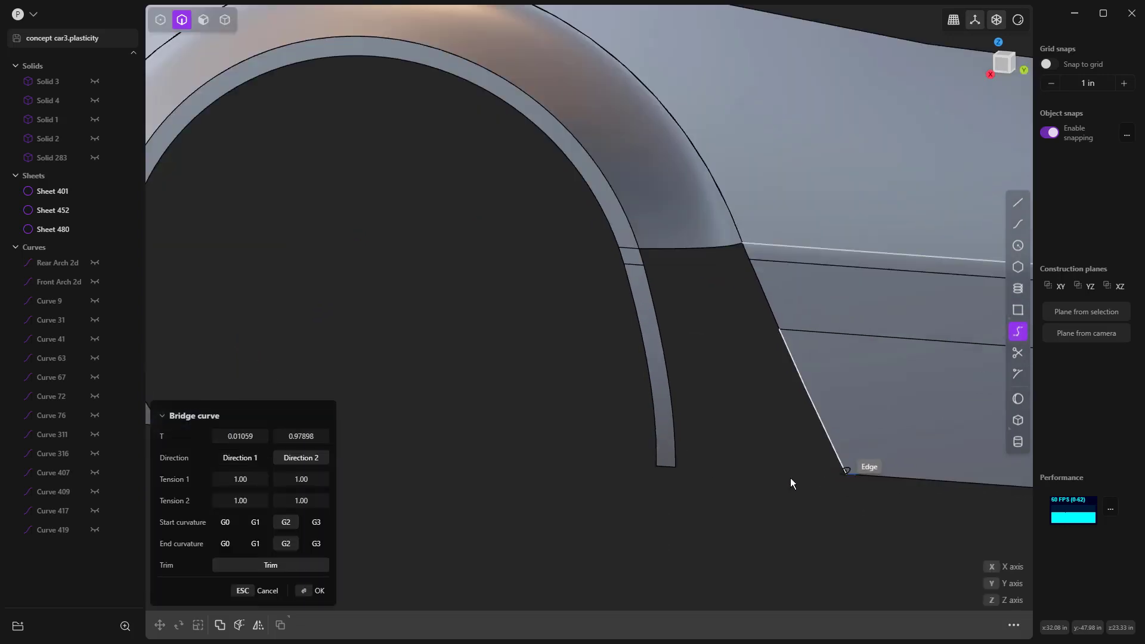
left_click(679, 470)
left_click(225, 543)
left_click(255, 522)
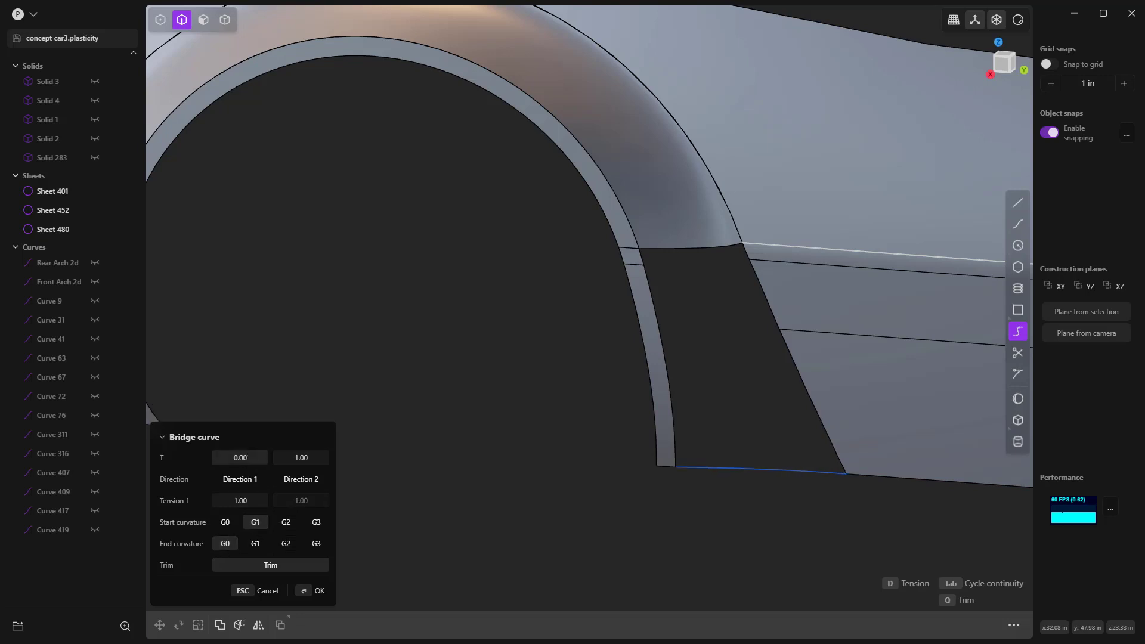
key("Return")
key("5")
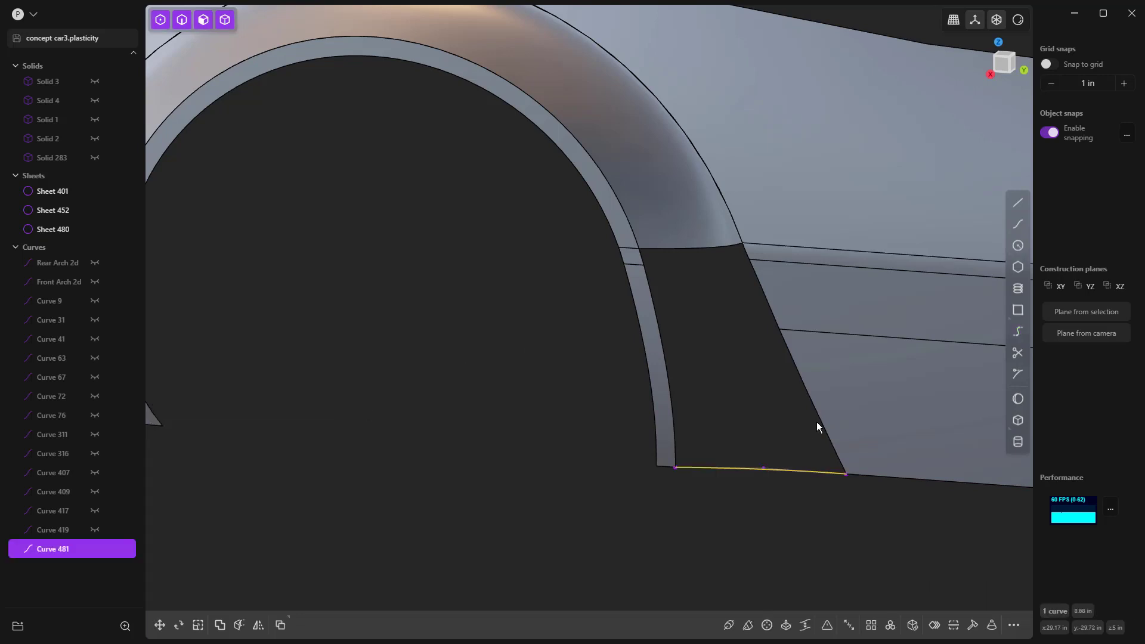
Bridge the body's bottom edge ahead of the front wheel opening to the lower end of the arch strip's front leg.
scroll(817, 421, "down", 5)
left_click(371, 422)
scroll(371, 422, "up", 5)
scroll(492, 434, "down", 4)
middle_click_drag(491, 434, 715, 324)
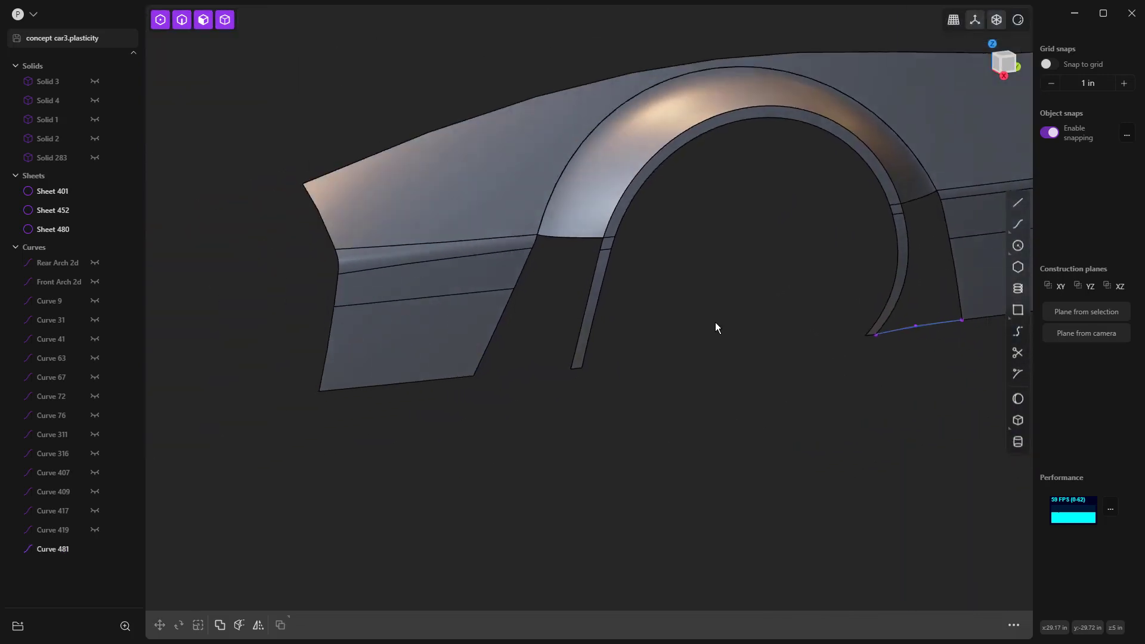
scroll(756, 383, "up", 3)
left_click(1018, 332)
scroll(604, 349, "up", 2)
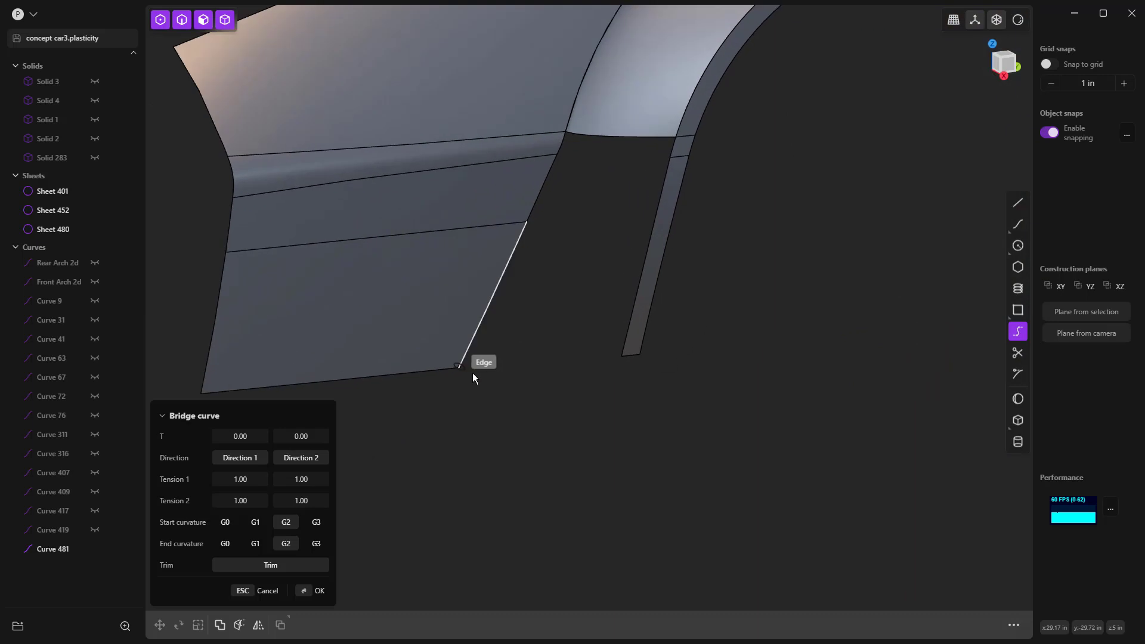
left_click(446, 369)
left_click(623, 369)
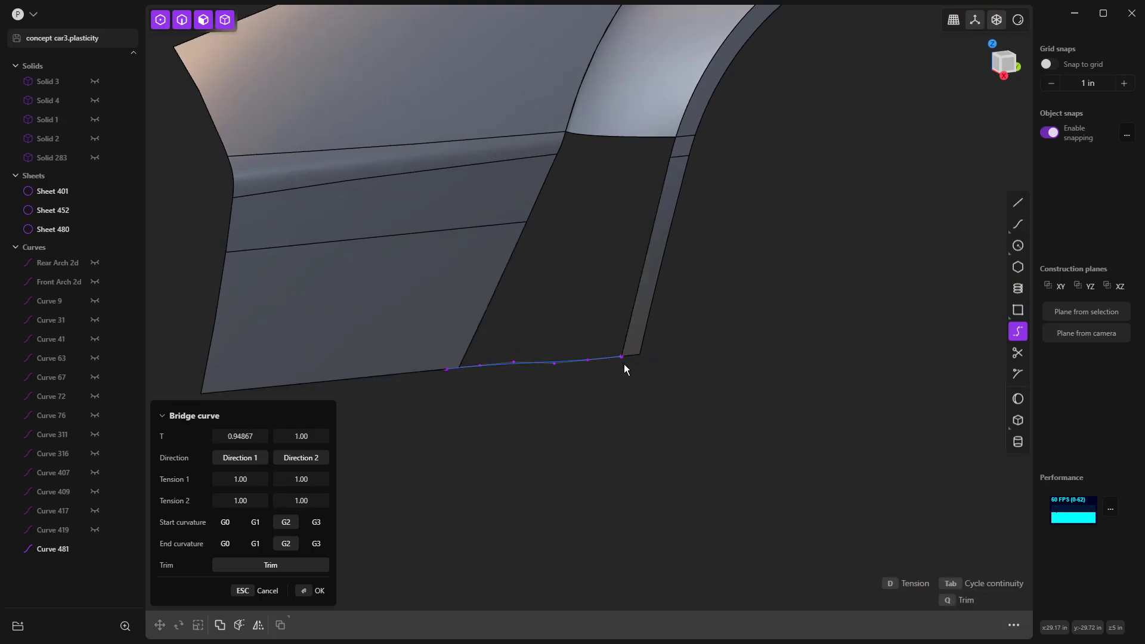
Give the front bridge curve G1 start and G0 end curvature, set its start T to 1.00, and complete it.
left_click(225, 543)
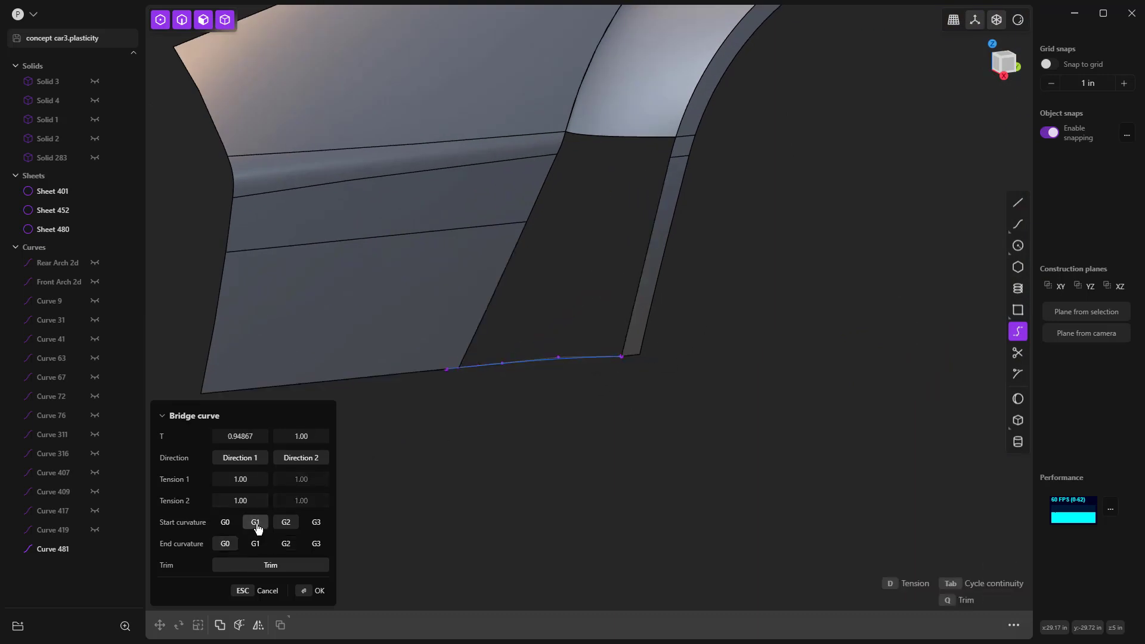
left_click(255, 522)
left_click_drag(235, 453, 256, 453)
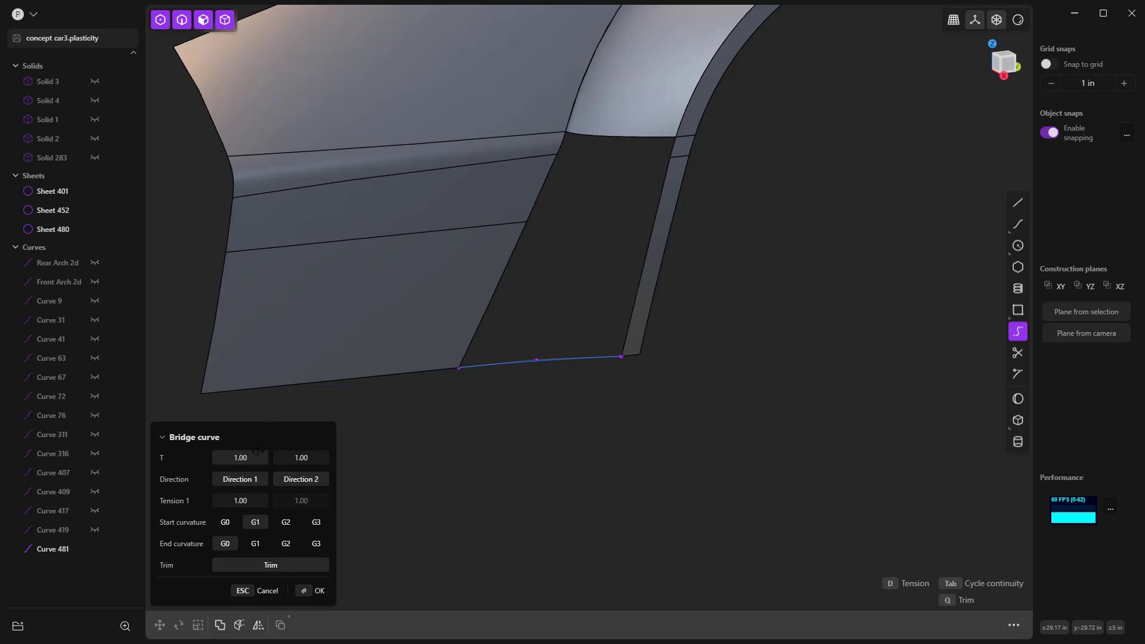
right_click(567, 399)
scroll(570, 401, "down", 4)
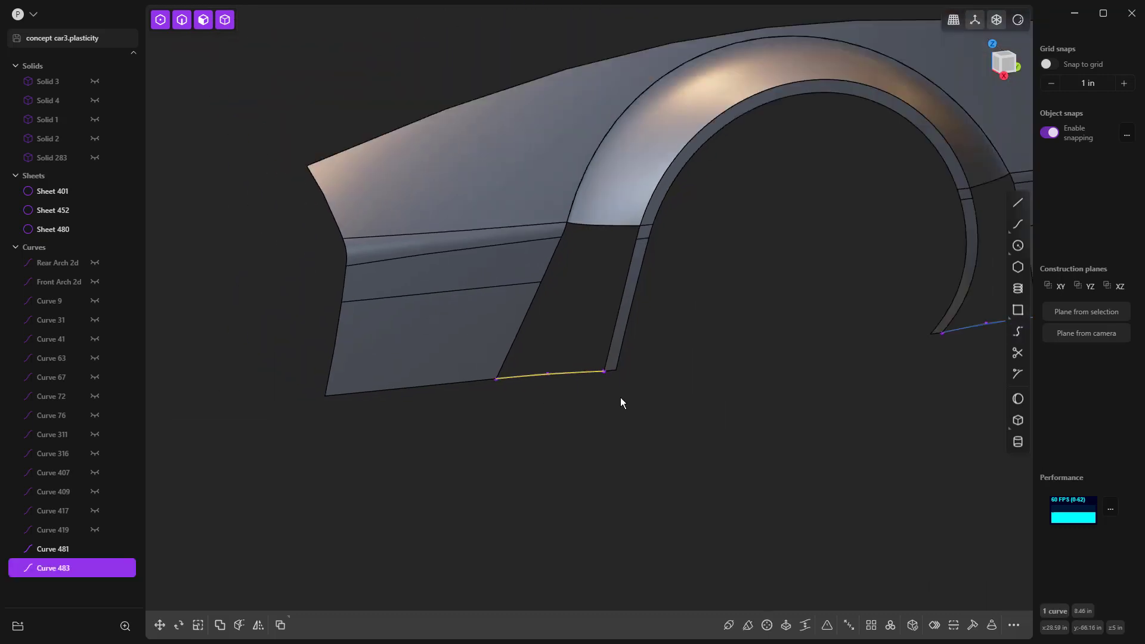
middle_click_drag(734, 367, 747, 344)
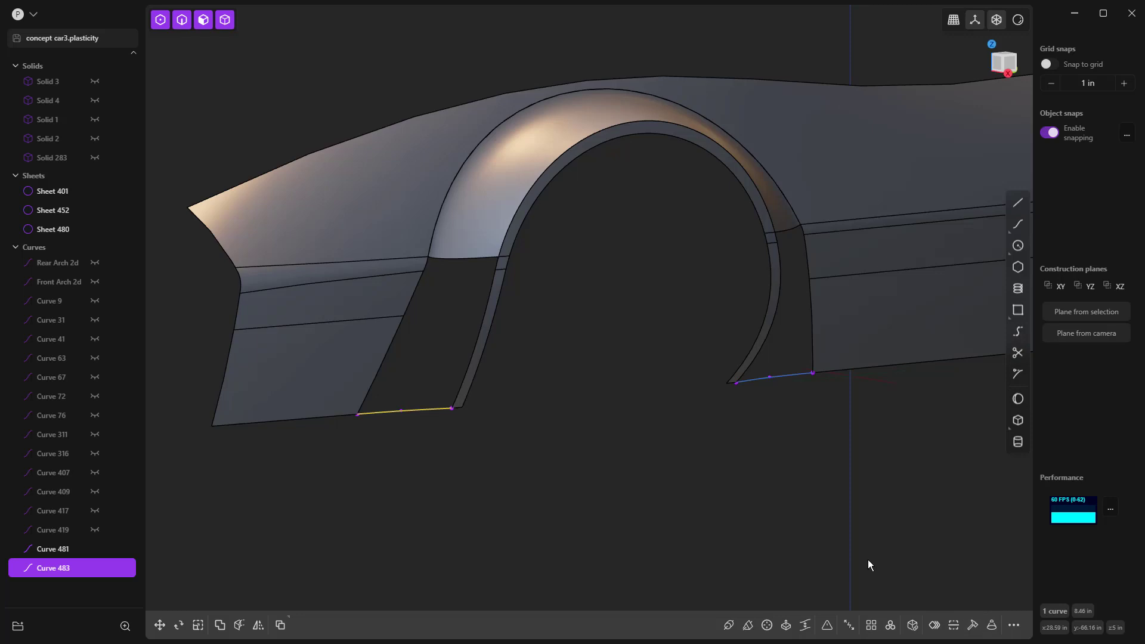
Start a loft between the front bridge curve and the lower front edge of the fender blend.
left_click(448, 301)
middle_click_drag(447, 297, 450, 294)
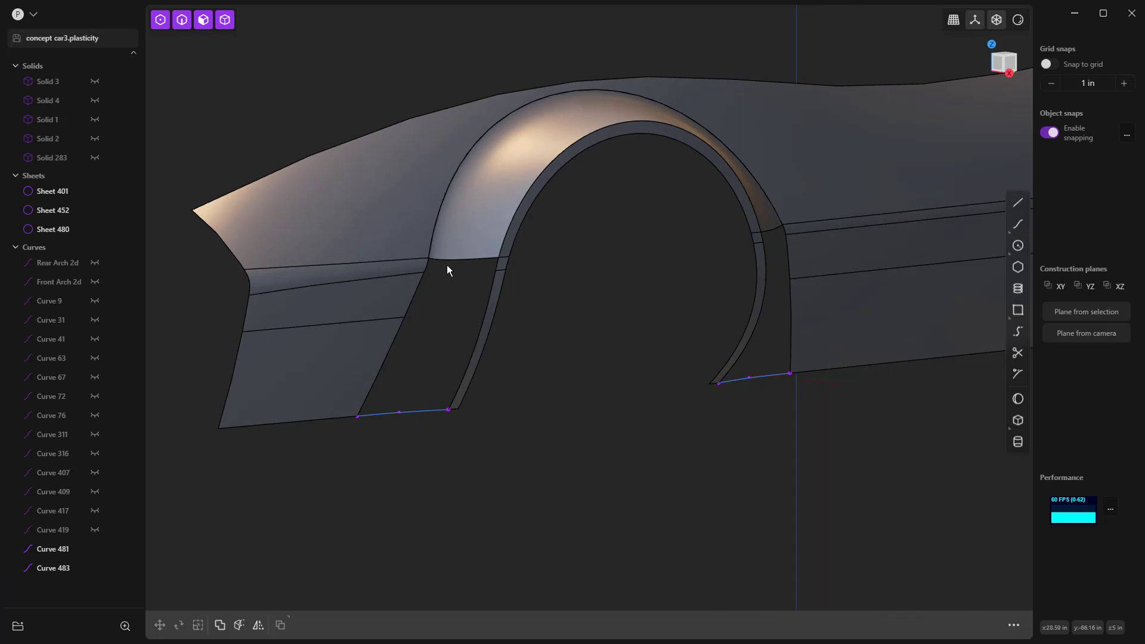
mouse_move(482, 273)
middle_mouse_down()
mouse_move(350, 258)
mouse_move(491, 259)
mouse_move(460, 268)
middle_mouse_up()
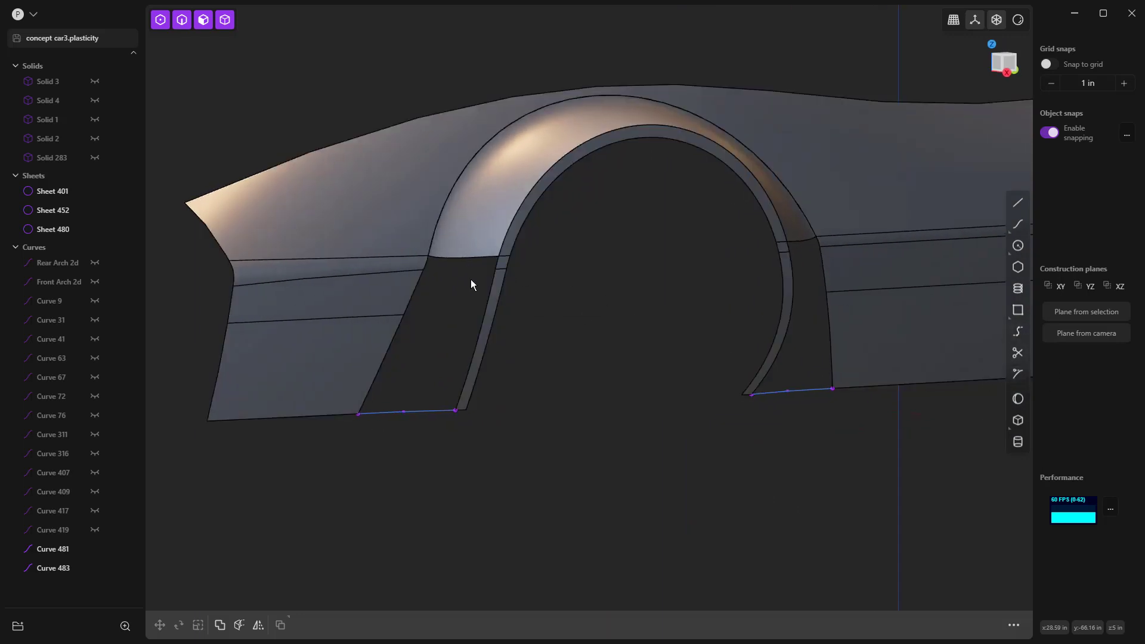
key("2")
left_click(426, 411)
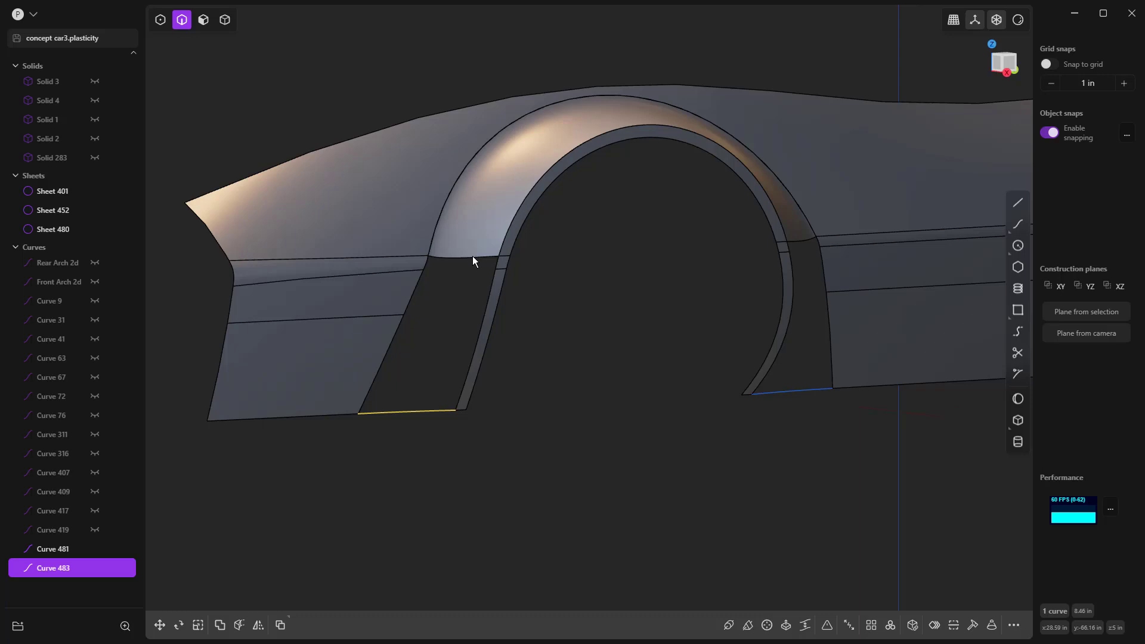
left_click(473, 257, "shift")
key("l")
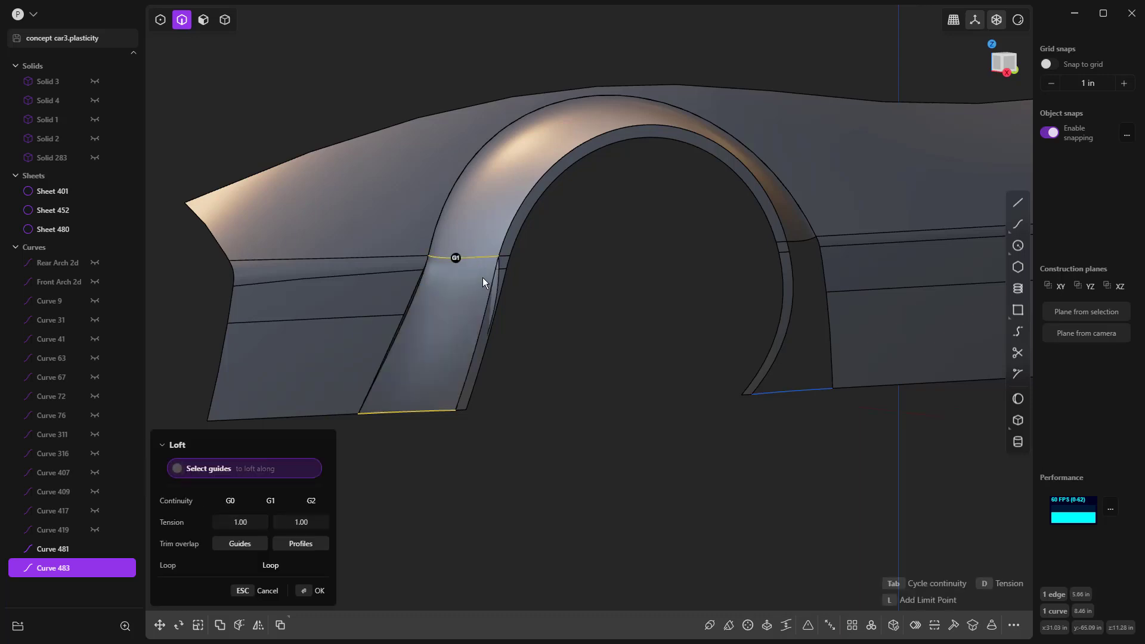
Add the body opening's front edges and the strip's outer edge as loft guides, using G0 at the strip, and complete the loft.
scroll(482, 277, "up", 2)
left_click(417, 260)
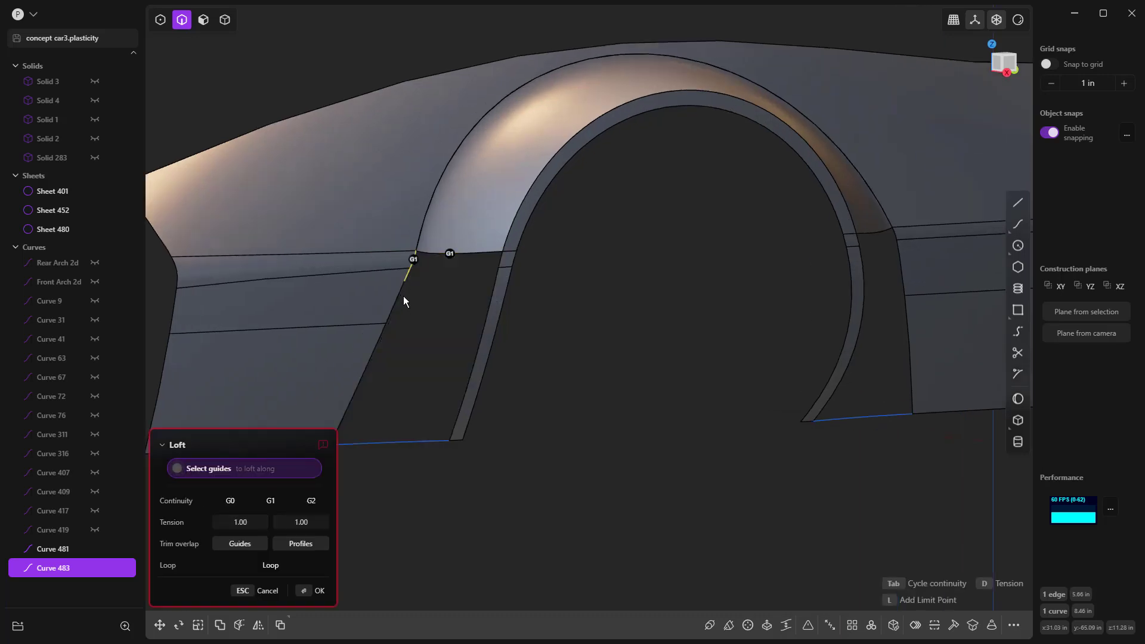
left_click(383, 338)
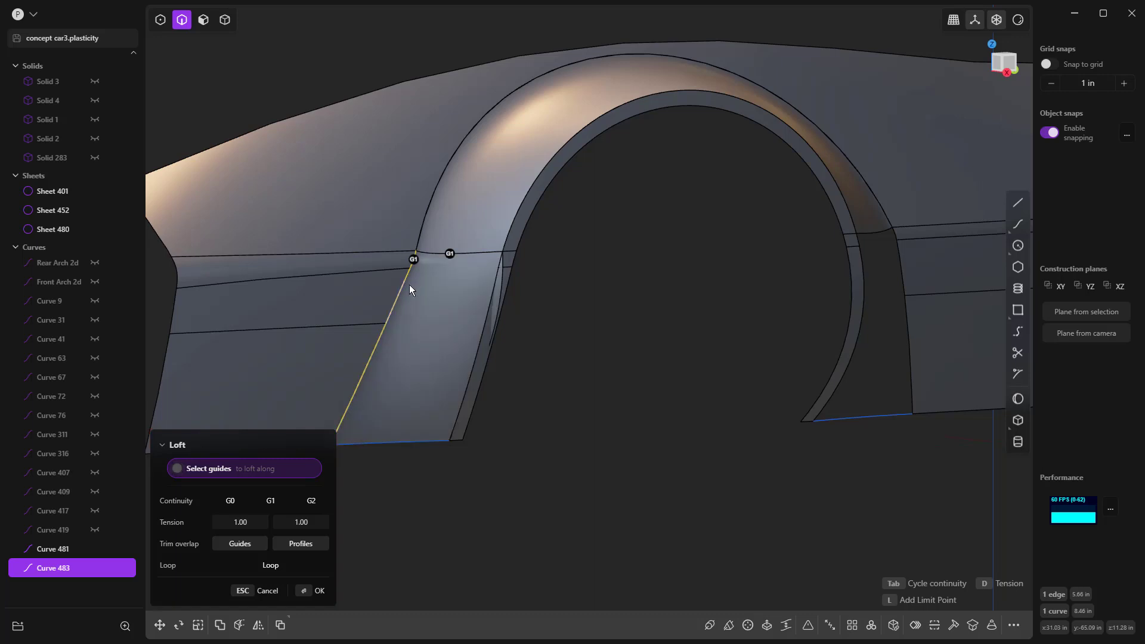
left_click(499, 256)
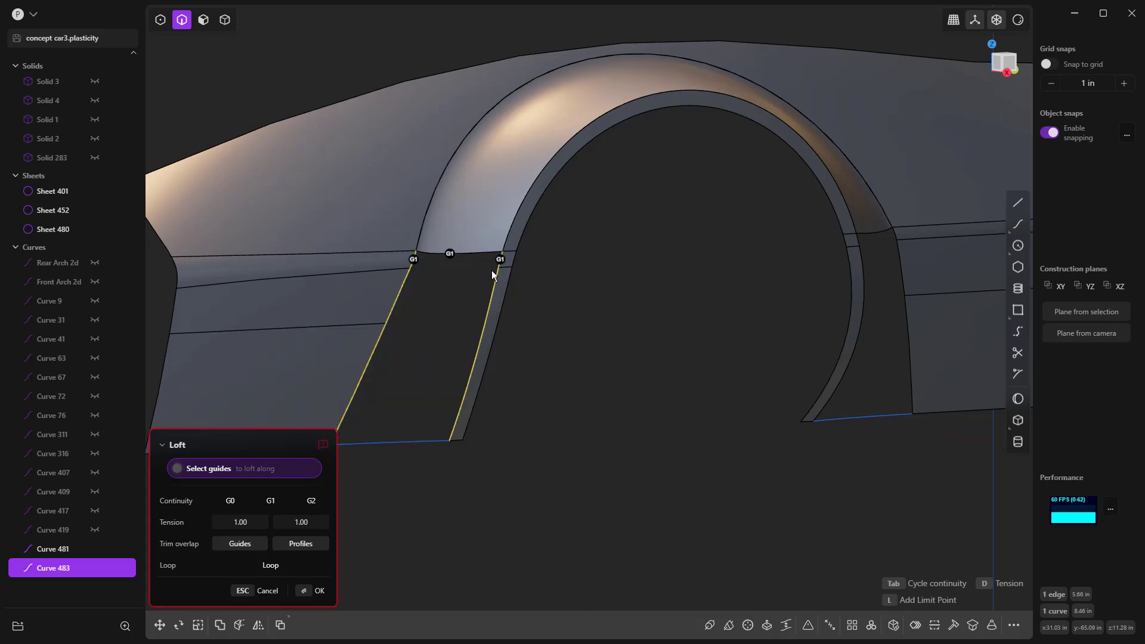
left_click(501, 261)
key("Return")
Delete the front bridge curve along the bottom of the new lofted surface.
middle_click_drag(592, 320, 395, 531)
left_click(426, 491)
key("Delete")
Start a loft between the fender blend's lower rear edge and the rear bridge curve.
middle_click_drag(498, 495, 539, 357)
scroll(608, 332, "up", 4)
left_click(595, 289)
left_click(655, 498, "shift")
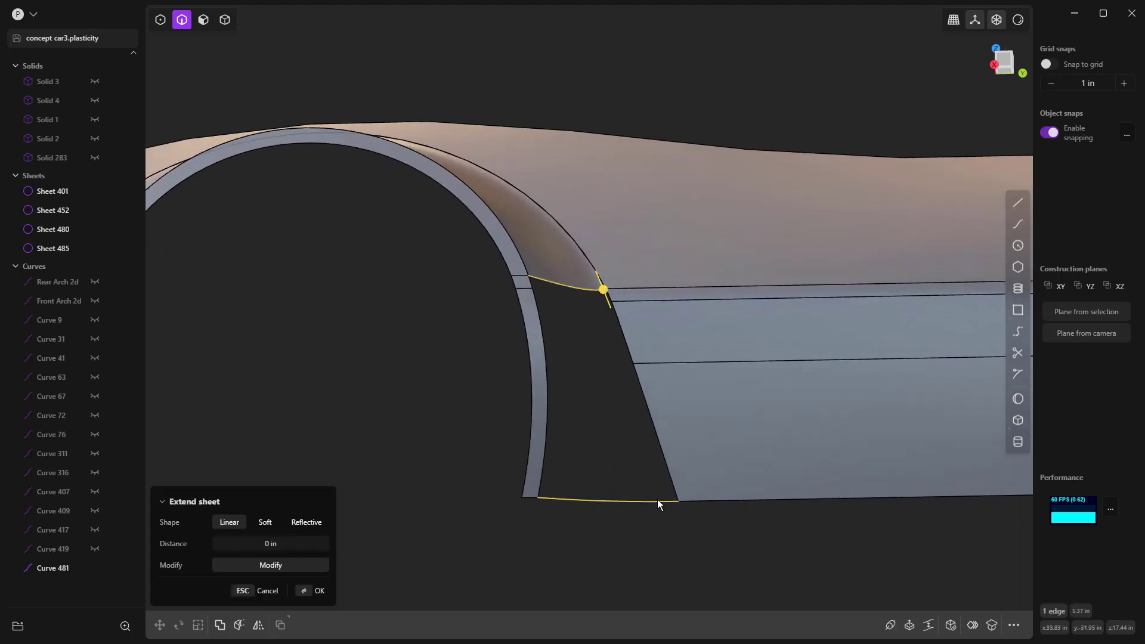
key("l")
scroll(588, 295, "up", 2)
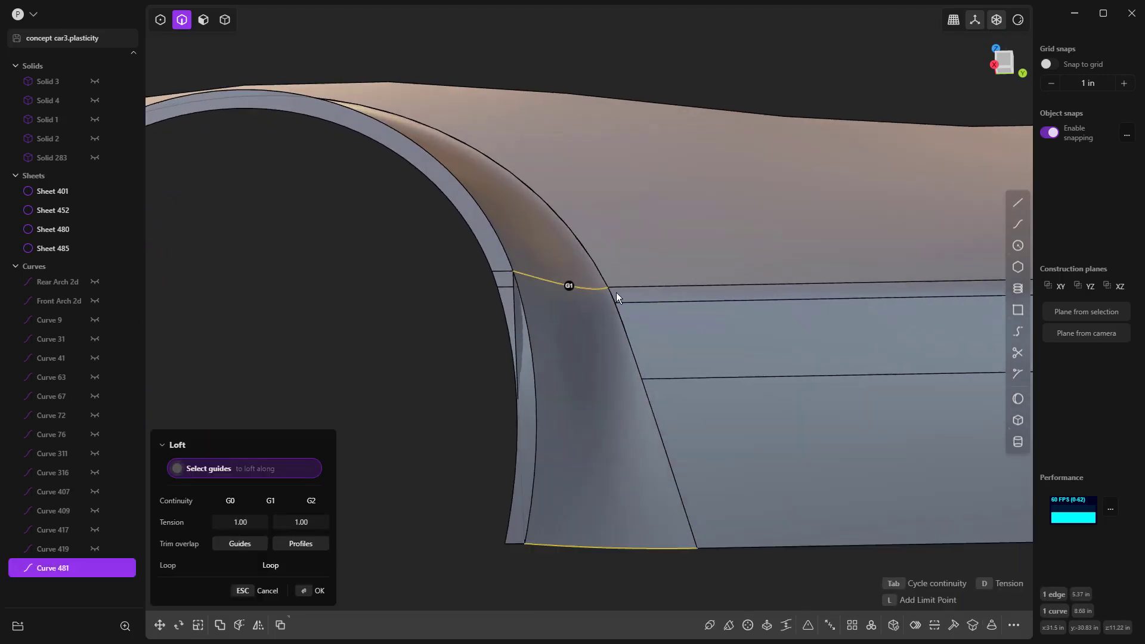
Guide the rear loft along the body opening's rear edges with G1 and the strip's outer edge with G0, and complete it.
left_click(613, 296)
left_click(630, 344)
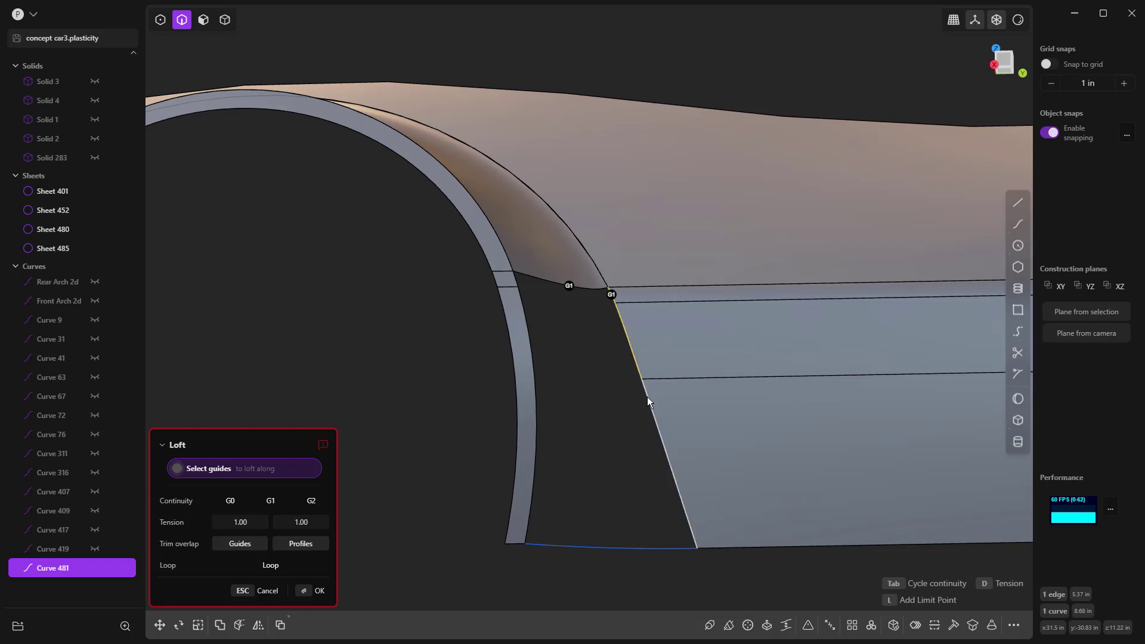
left_click(523, 292)
left_click(519, 281)
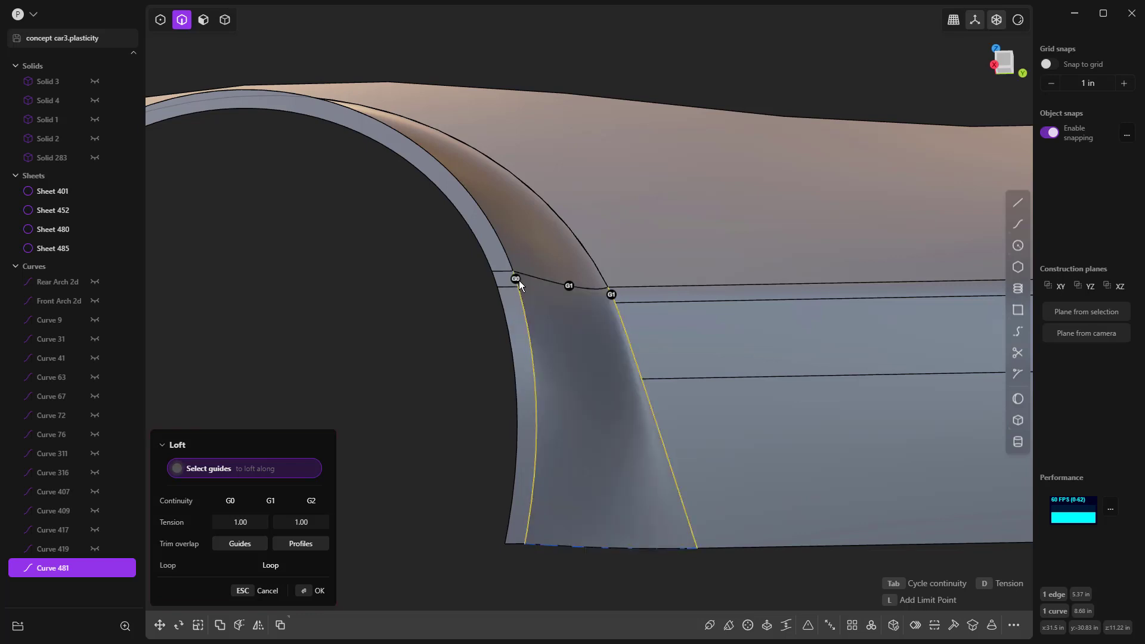
key("Return")
Delete the rear bridge curve along the bottom of the lofted fender surface.
scroll(409, 299, "down", 1)
left_click(473, 406)
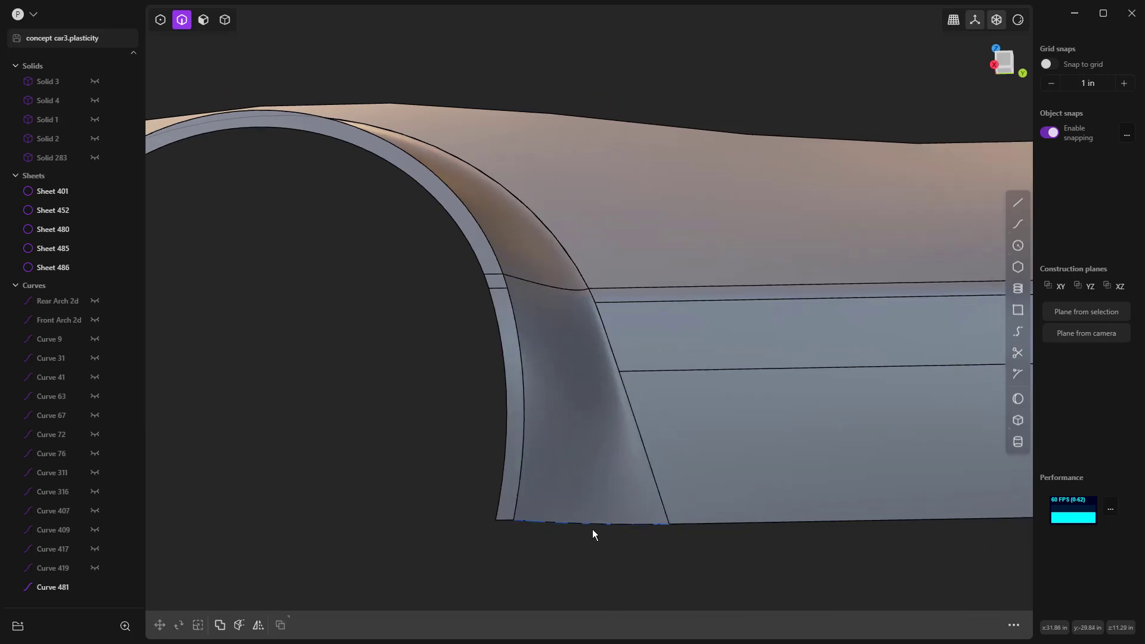
left_click(592, 522)
key("Delete")
Join the arch strip, the fender blend and both lower fender surfaces, and join the result with the body side sheet.
middle_click_drag(622, 561, 575, 558)
scroll(575, 557, "down", 2)
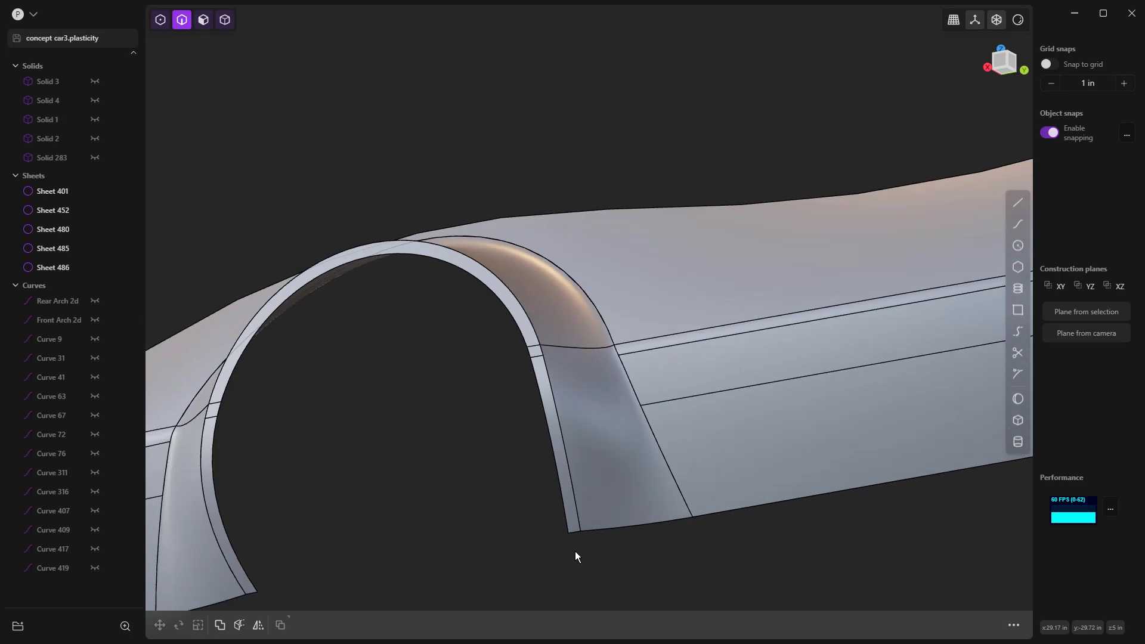
left_click(520, 280)
left_click(508, 308)
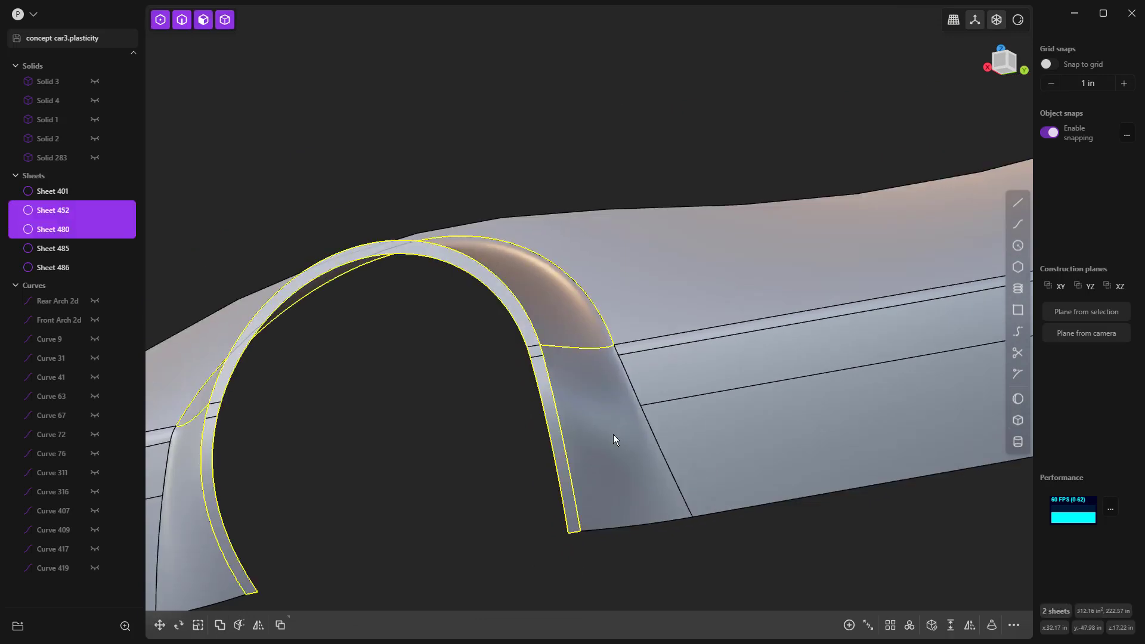
left_click(613, 434)
left_click(200, 530)
scroll(470, 476, "down", 3)
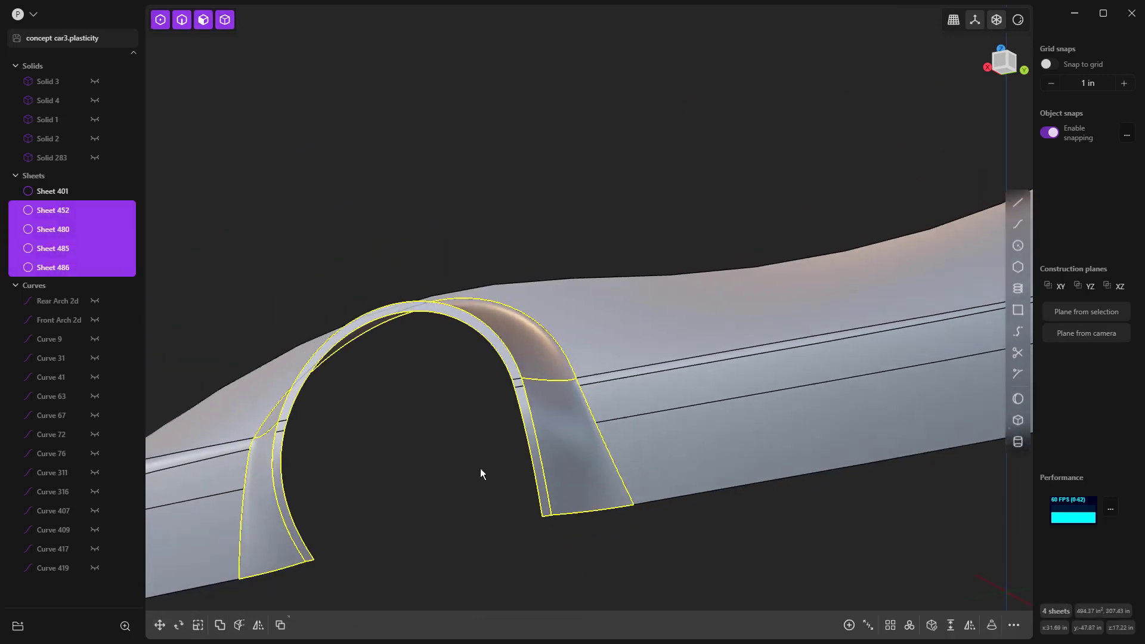
key("j")
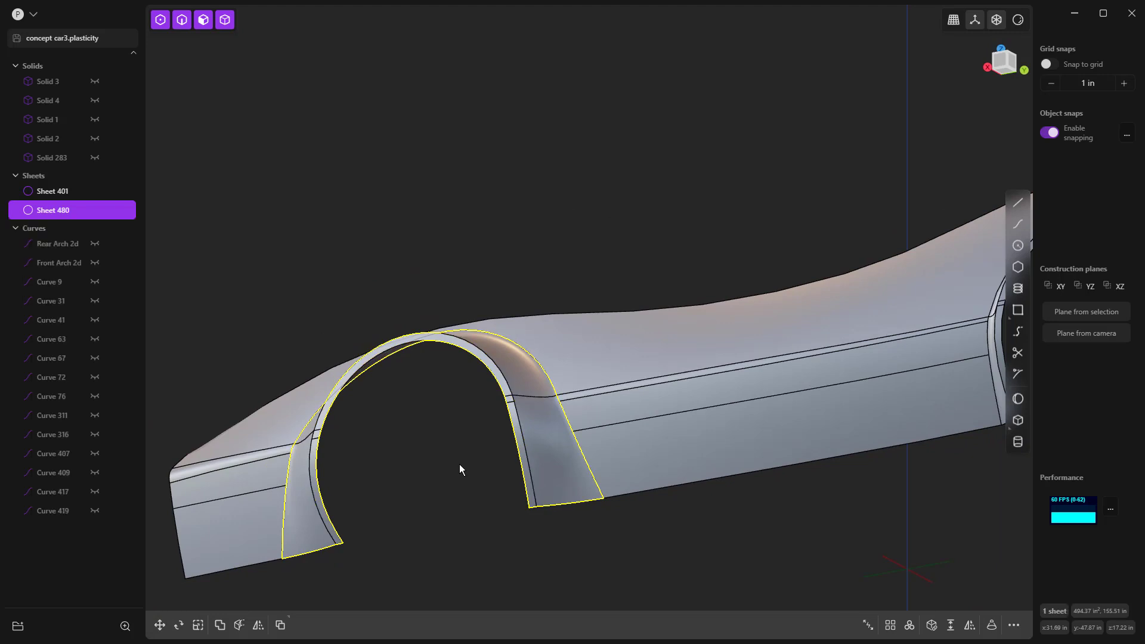
key("j")
left_click(419, 455)
mouse_move(418, 456)
middle_mouse_down()
mouse_move(489, 489)
mouse_move(554, 488)
mouse_move(674, 433)
middle_mouse_up()
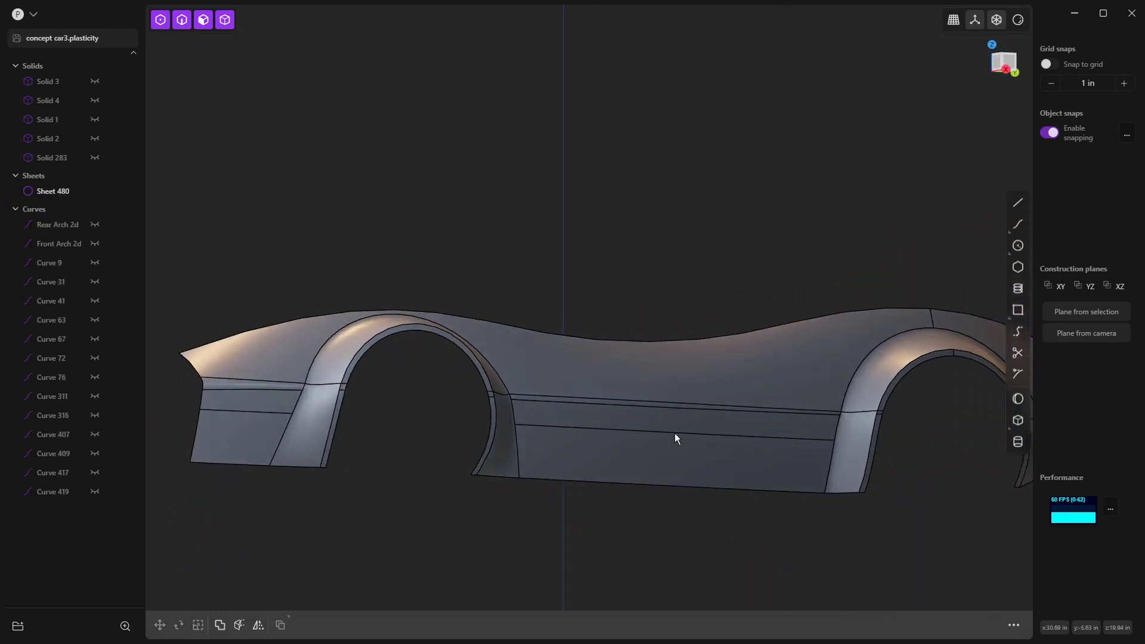
Switch the viewport shading to glossy red and hide the model edges.
left_click(1017, 20)
left_click(987, 70)
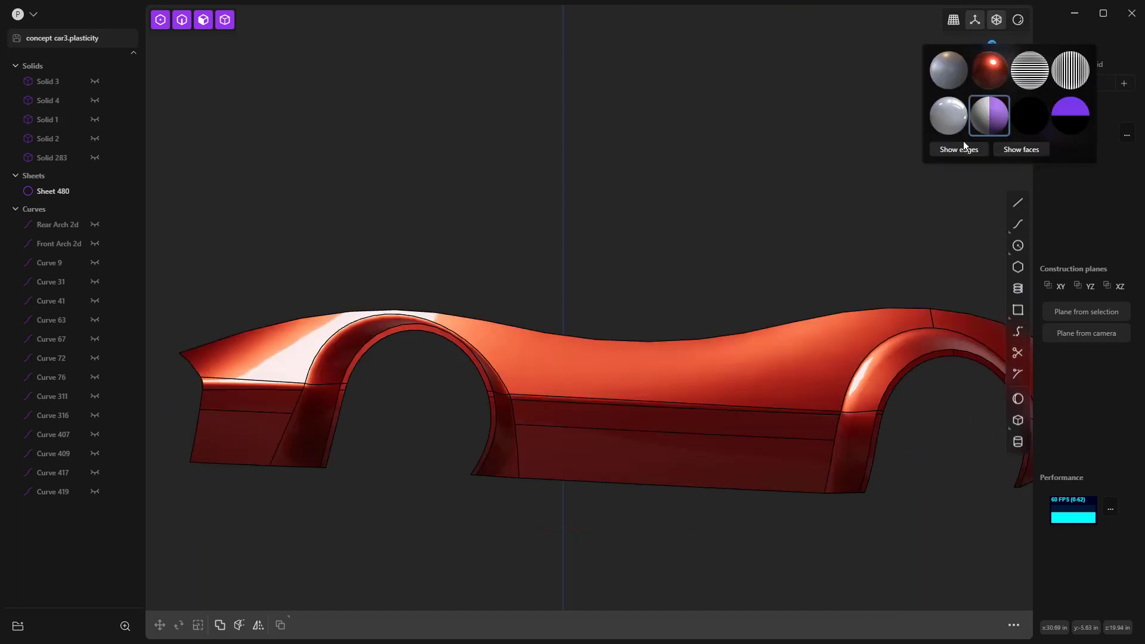
left_click(958, 150)
scroll(580, 190, "down", 3)
middle_click_drag(578, 205, 604, 300)
Mirror the joined body side across the YZ plane to make the opposite half of the car.
left_click(602, 295)
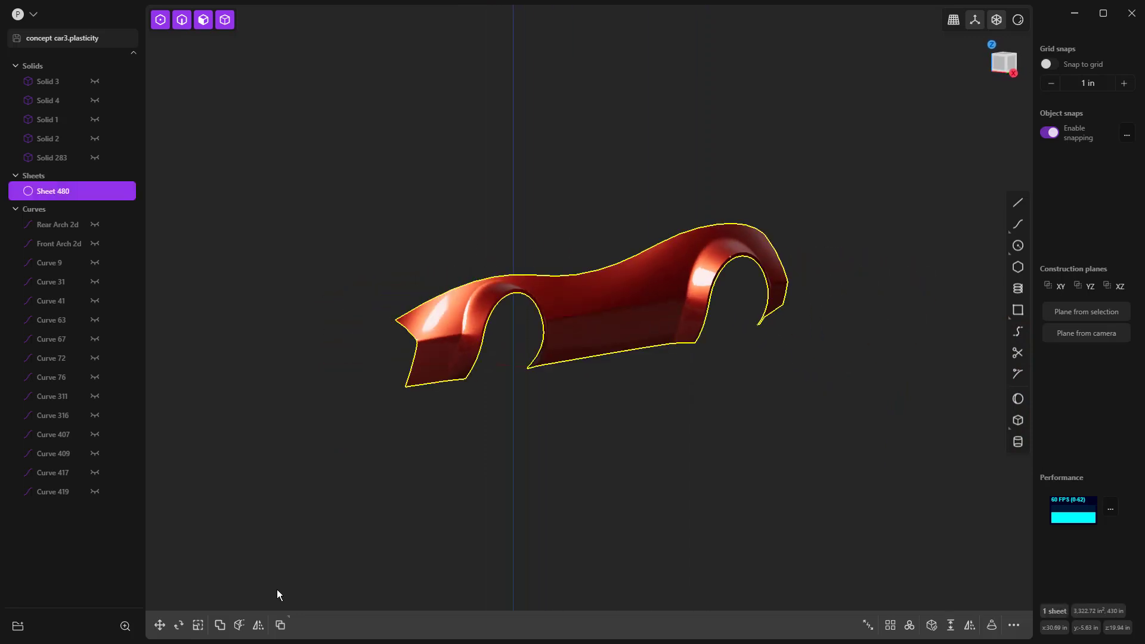
left_click(258, 624)
left_click(493, 363)
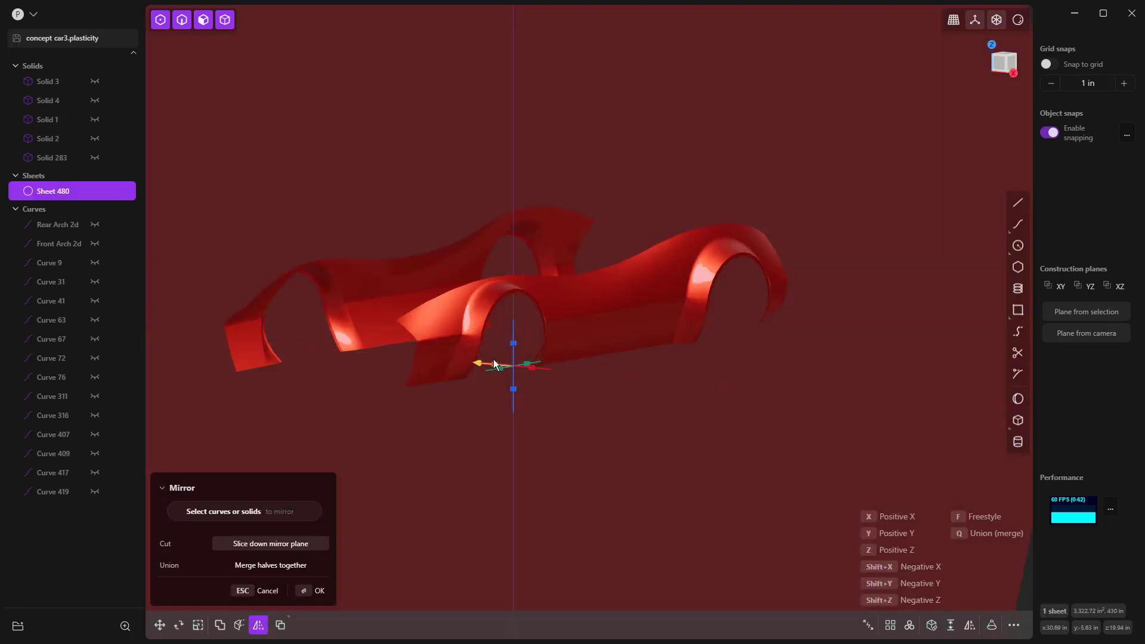
right_click(557, 455)
mouse_move(557, 455)
middle_mouse_down()
mouse_move(636, 455)
mouse_move(618, 481)
mouse_move(452, 498)
mouse_move(557, 590)
mouse_move(599, 466)
mouse_move(578, 453)
middle_mouse_up()
key("Escape")
key("KP_1")
middle_click_drag(554, 383, 390, 286)
scroll(517, 353, "up", 5)
middle_click_drag(579, 383, 502, 385)
scroll(503, 382, "up", 3)
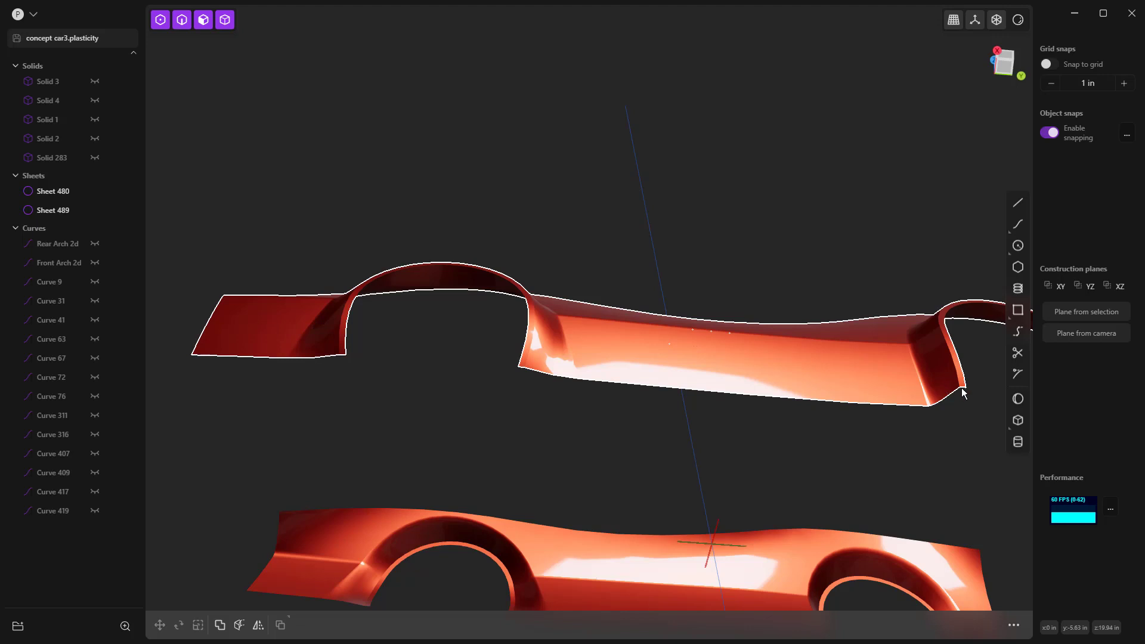
left_click(524, 368)
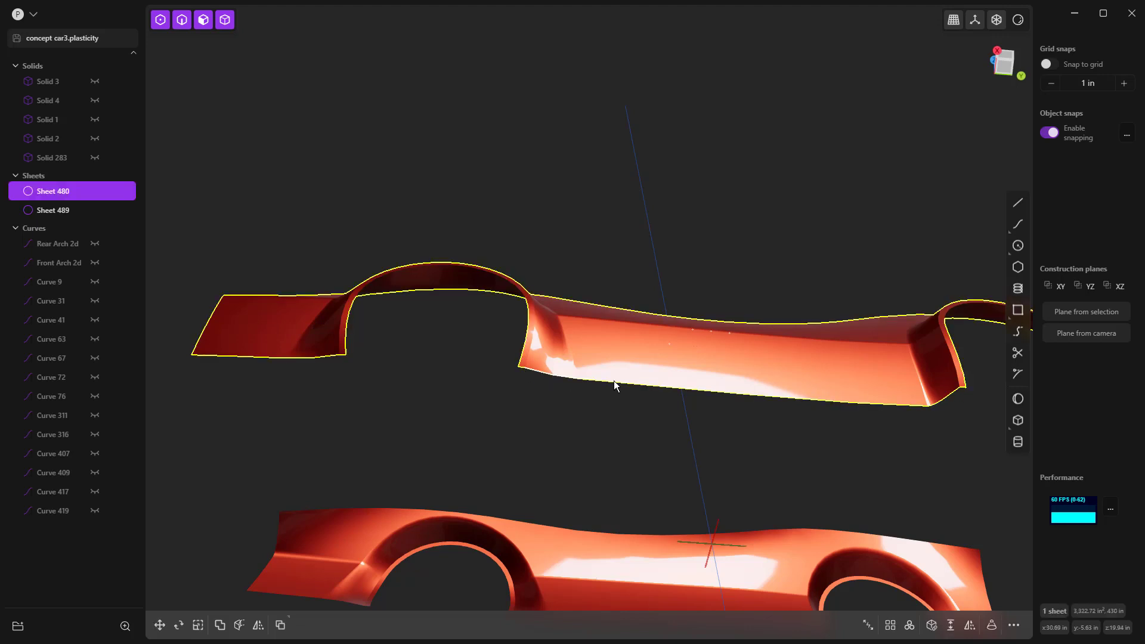
left_click(964, 388)
key("shift+e")
middle_click_drag(964, 388, 905, 426)
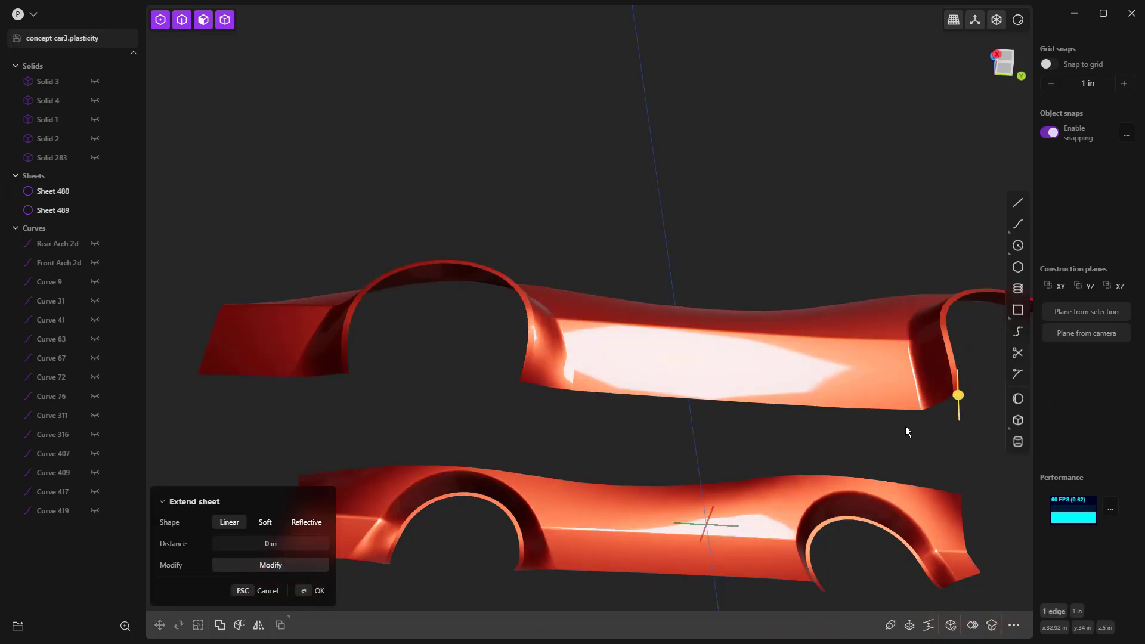
key("KP_3")
key("Escape")
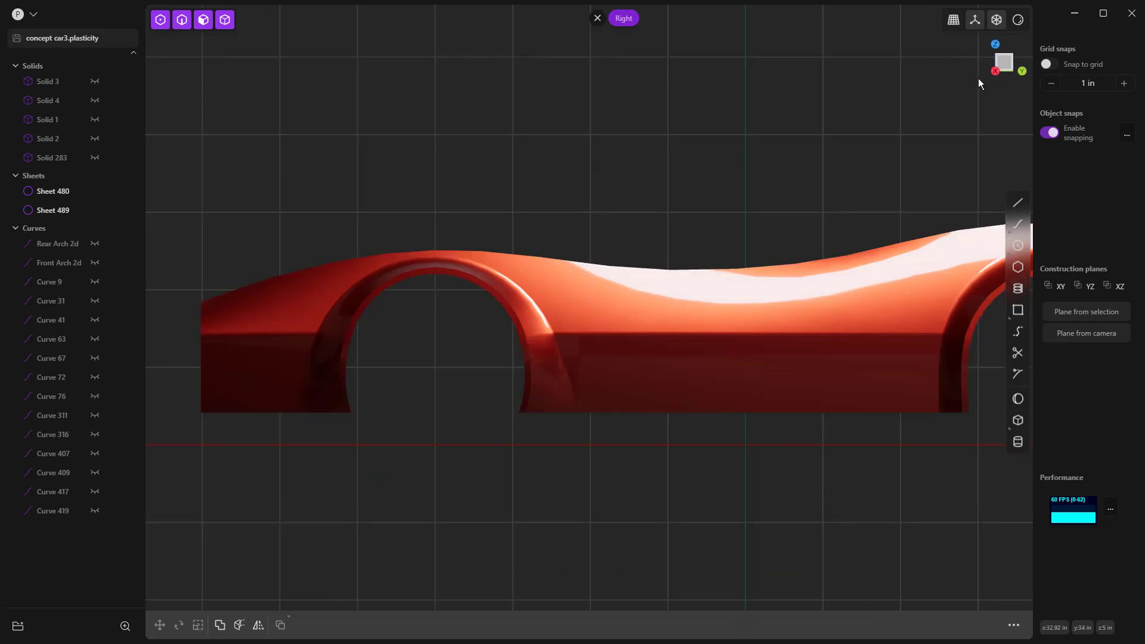
Switch the viewport shading to the two-tone grey and purple option and examine both body halves from the right side and at an angle.
left_click(1019, 20)
left_click(981, 118)
scroll(825, 467, "down", 2)
middle_click_drag(825, 468, 576, 370, "shift")
scroll(408, 348, "down", 1)
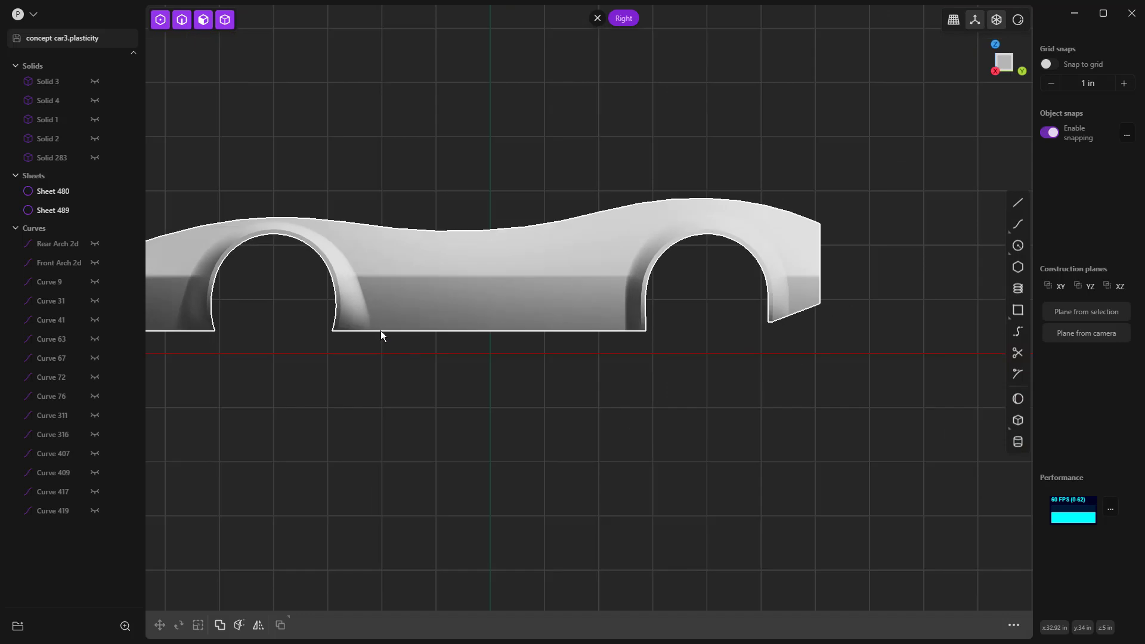
scroll(529, 361, "down", 1)
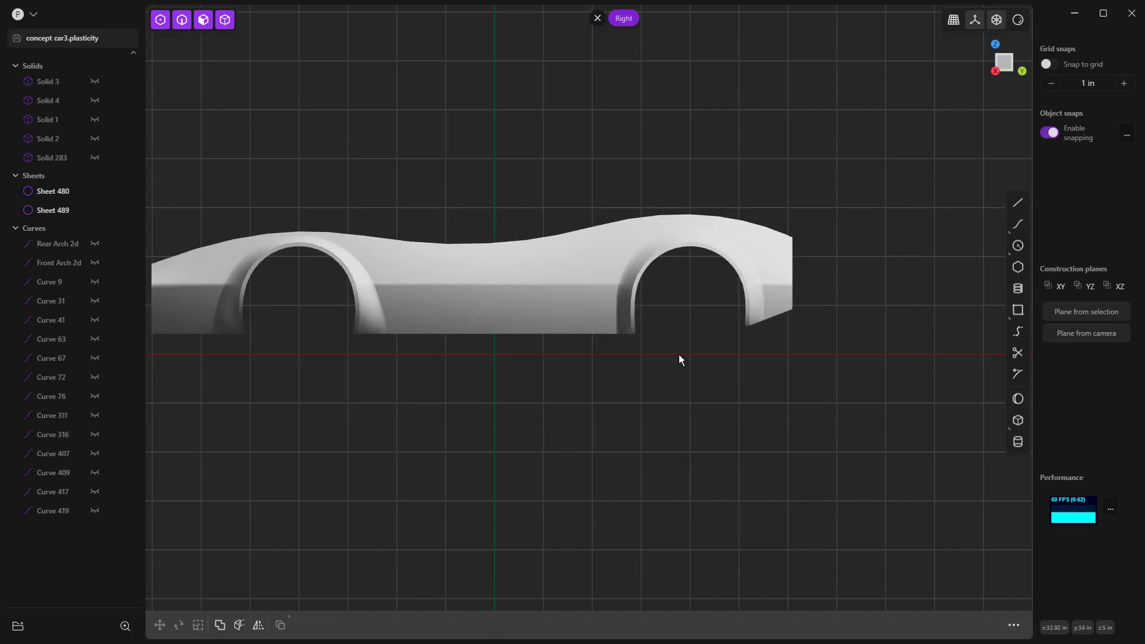
middle_click_drag(652, 364, 742, 349, "shift")
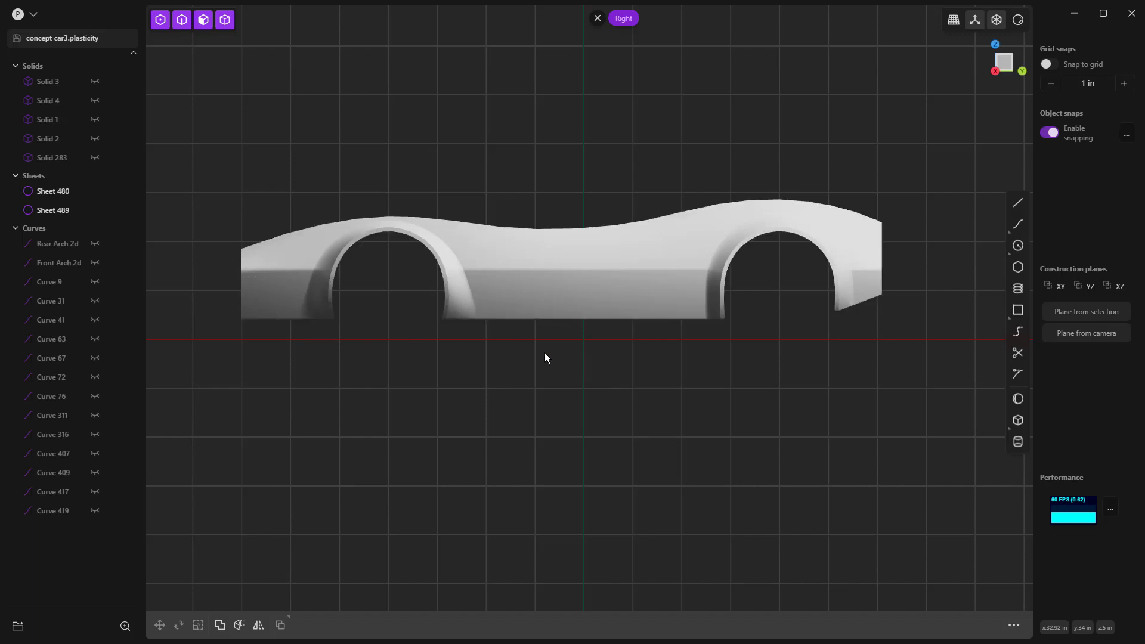
middle_click_drag(511, 372, 569, 421)
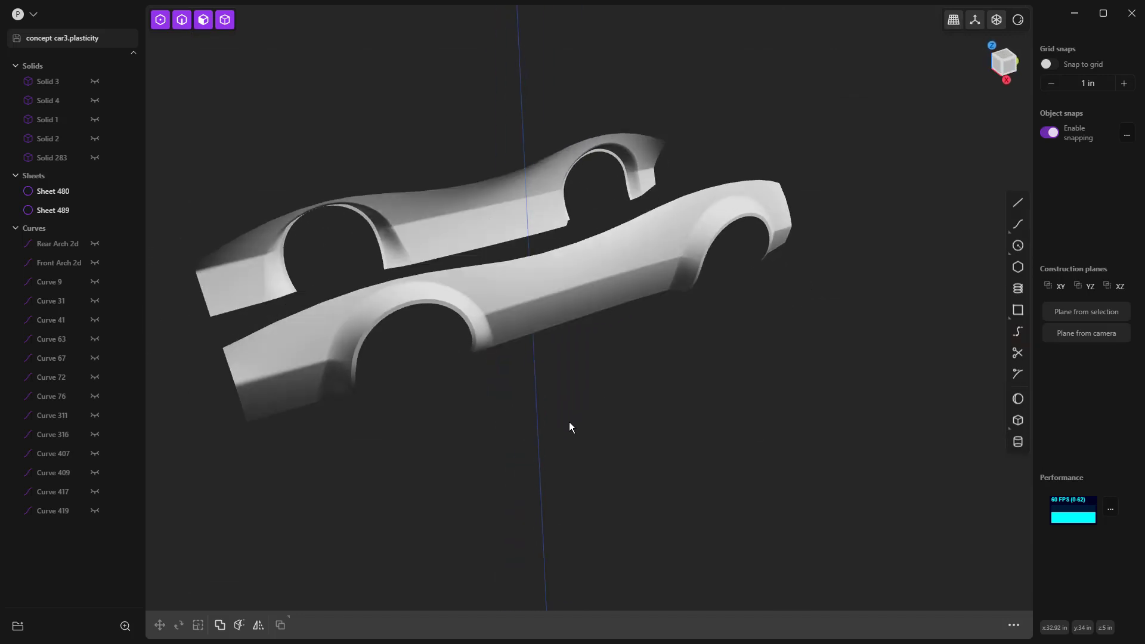
Delete the mirrored half of the car body and turn the model edges back on.
left_click(473, 220)
key("Delete")
middle_click_drag(593, 373, 607, 327)
middle_click_drag(464, 353, 502, 351)
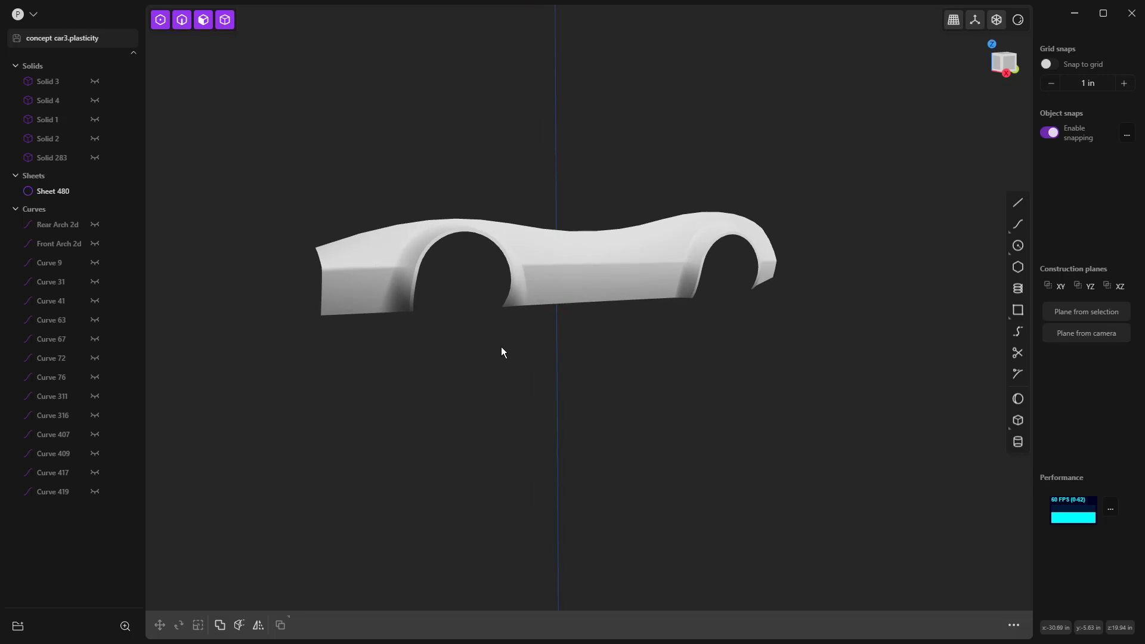
middle_click_drag(500, 348, 661, 351)
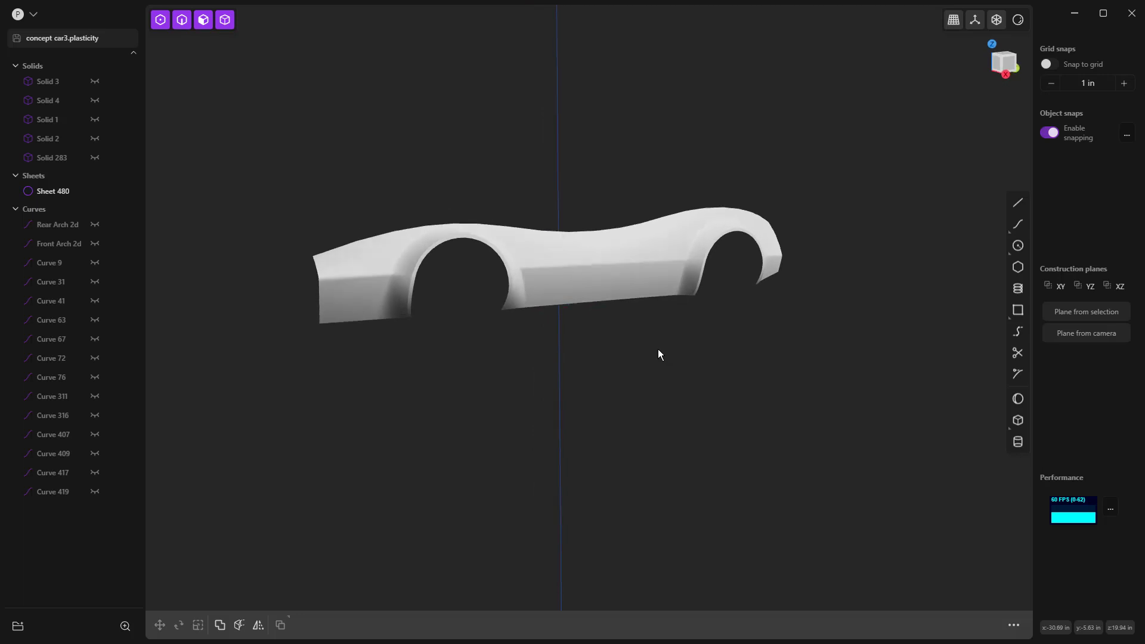
left_click(1017, 20)
left_click(959, 150)
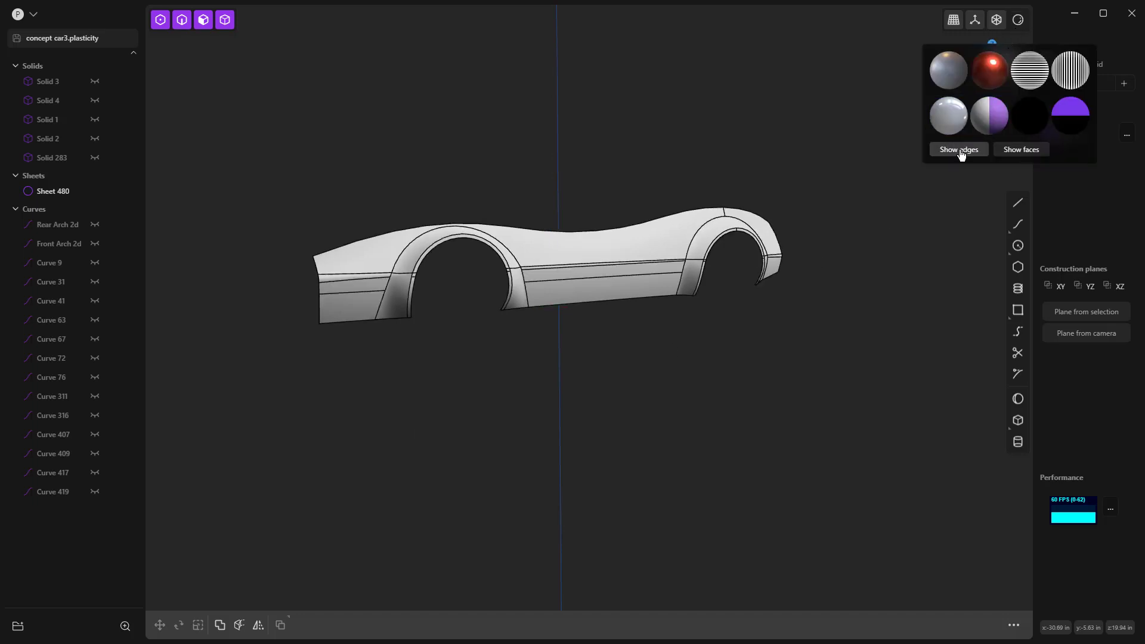
Draw a straight line along the body side's bottom edge, from the front arch's lower corner to the rear arch's lower corner.
scroll(540, 329, "up", 10)
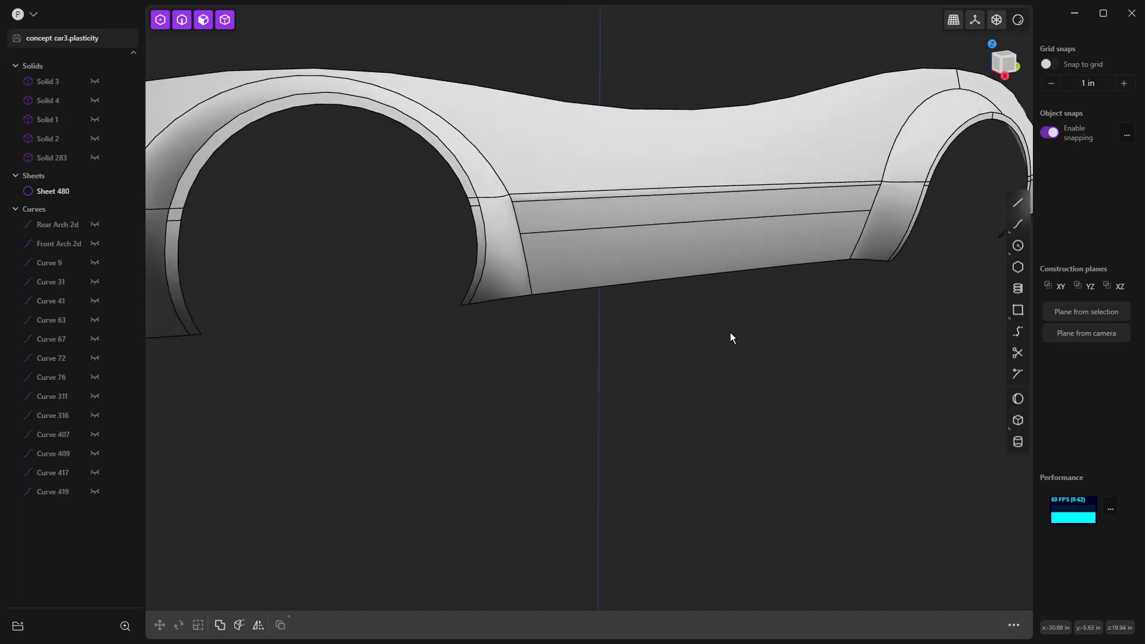
left_click(1017, 204)
scroll(477, 325, "up", 5)
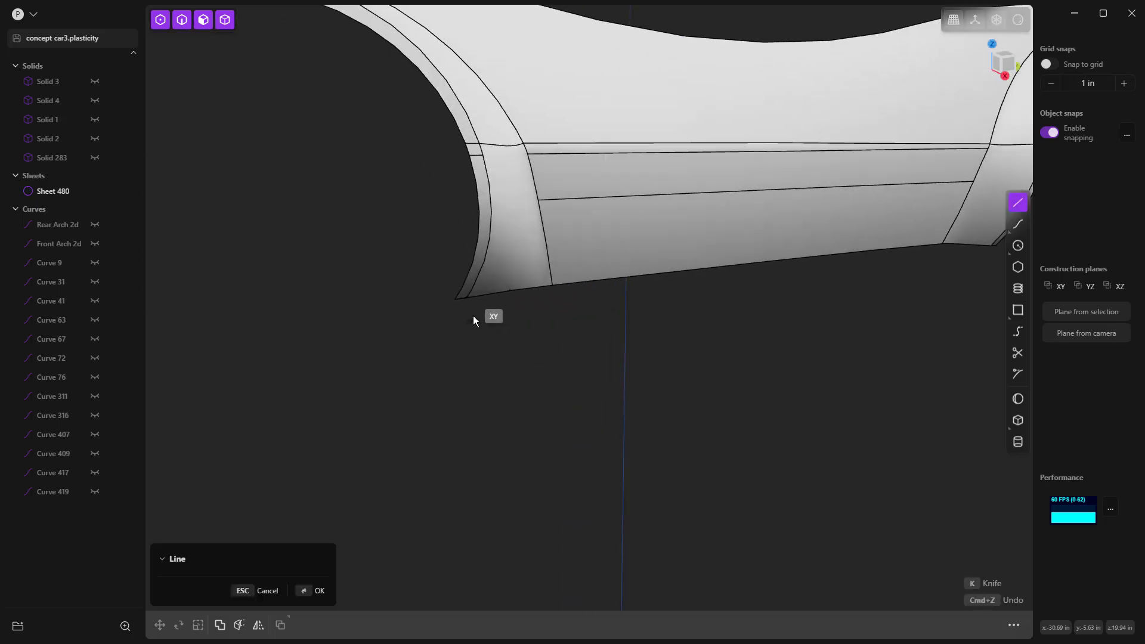
left_click(468, 299)
middle_click_drag(976, 261, 569, 279, "shift")
scroll(597, 277, "up", 2)
left_click(746, 301)
middle_click_drag(746, 301, 665, 324)
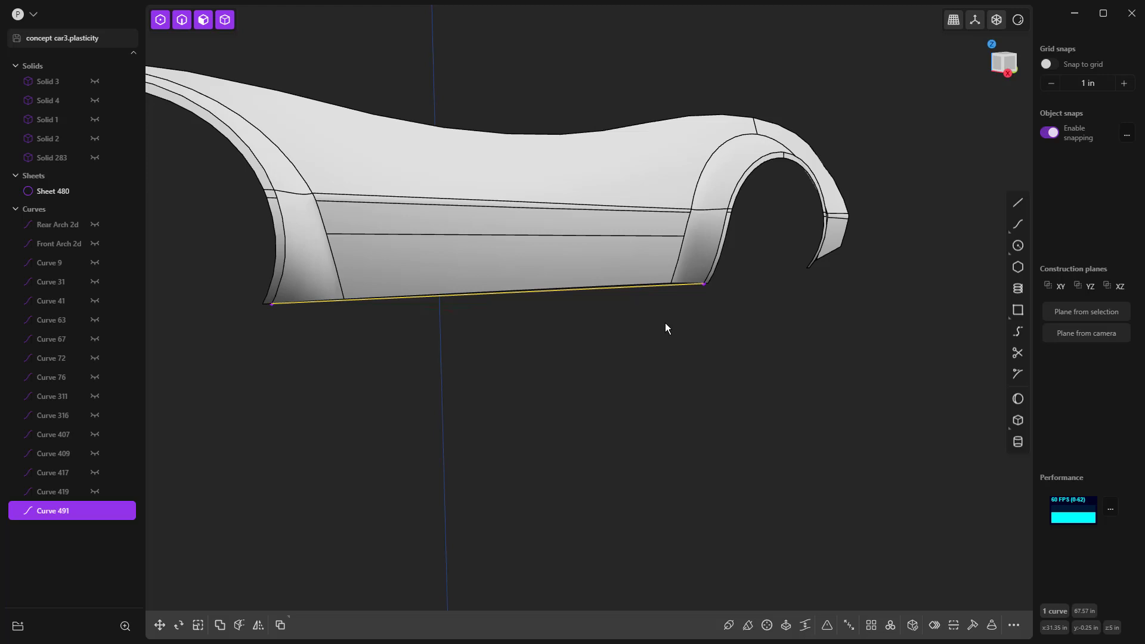
Rebuild the bottom line with Refit, scale its two middle control points closer together, and move them upward and toward the rear arch.
key("KP_3")
left_click(971, 625)
right_click(587, 368)
key("s")
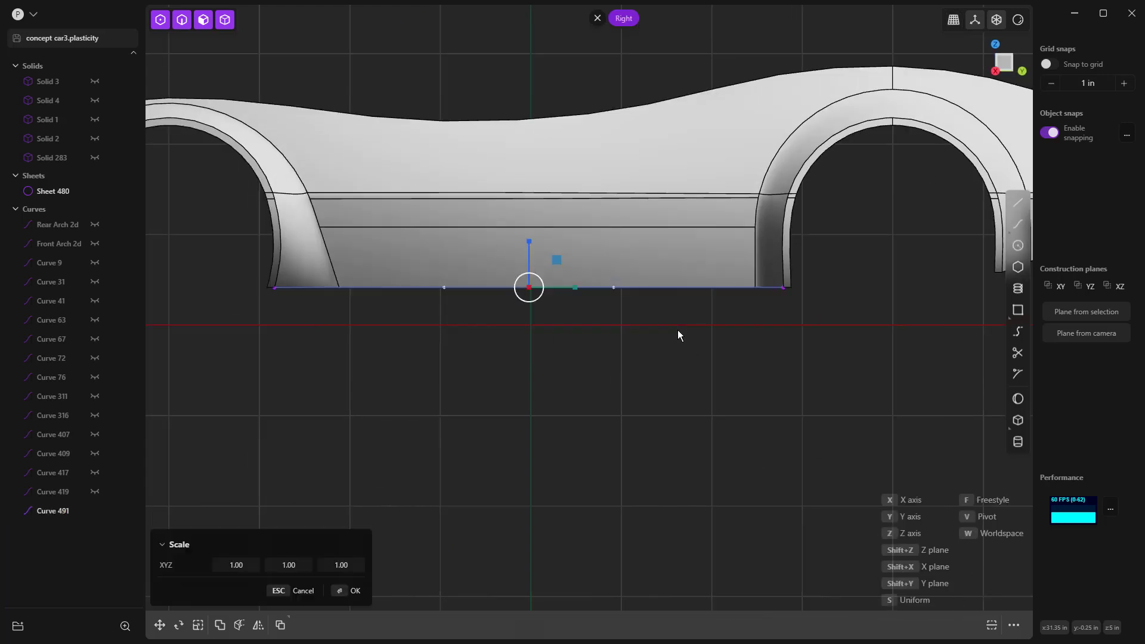
left_click(581, 331)
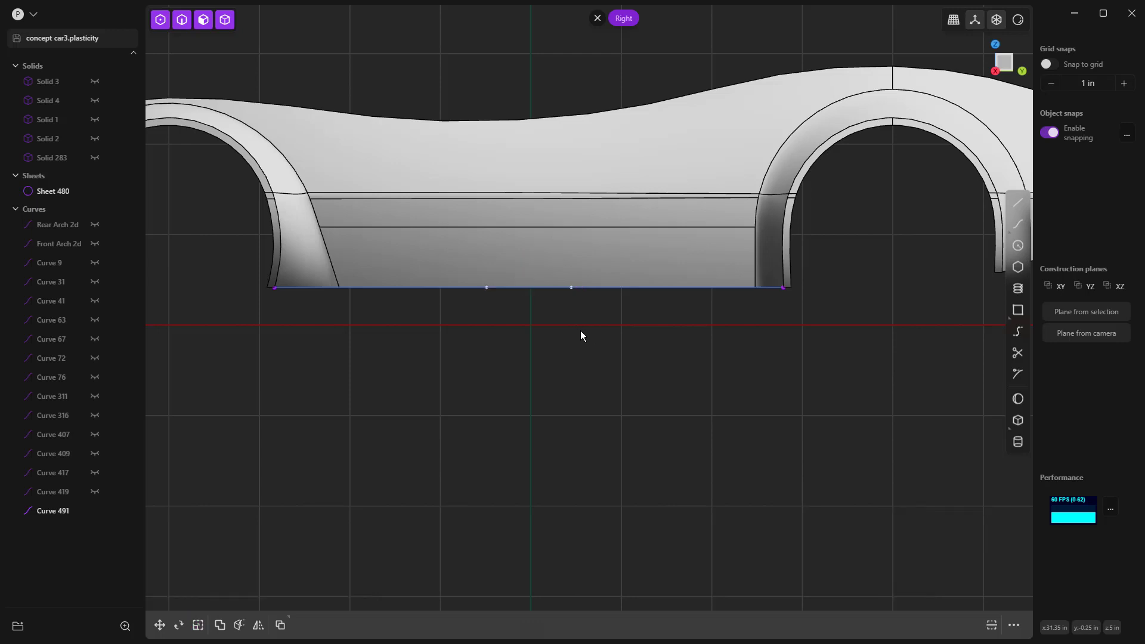
key("g")
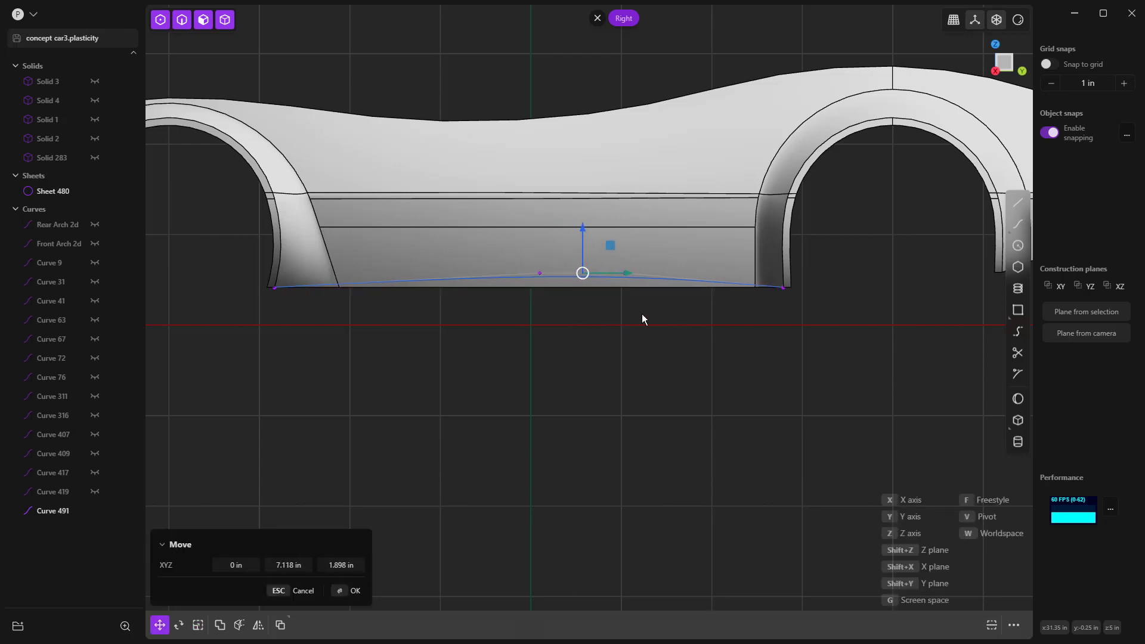
left_click(672, 339)
Raise the curve's two middle control points about 1.1 in further and scale them closer together to refine the sill arc.
scroll(674, 340, "down", 3)
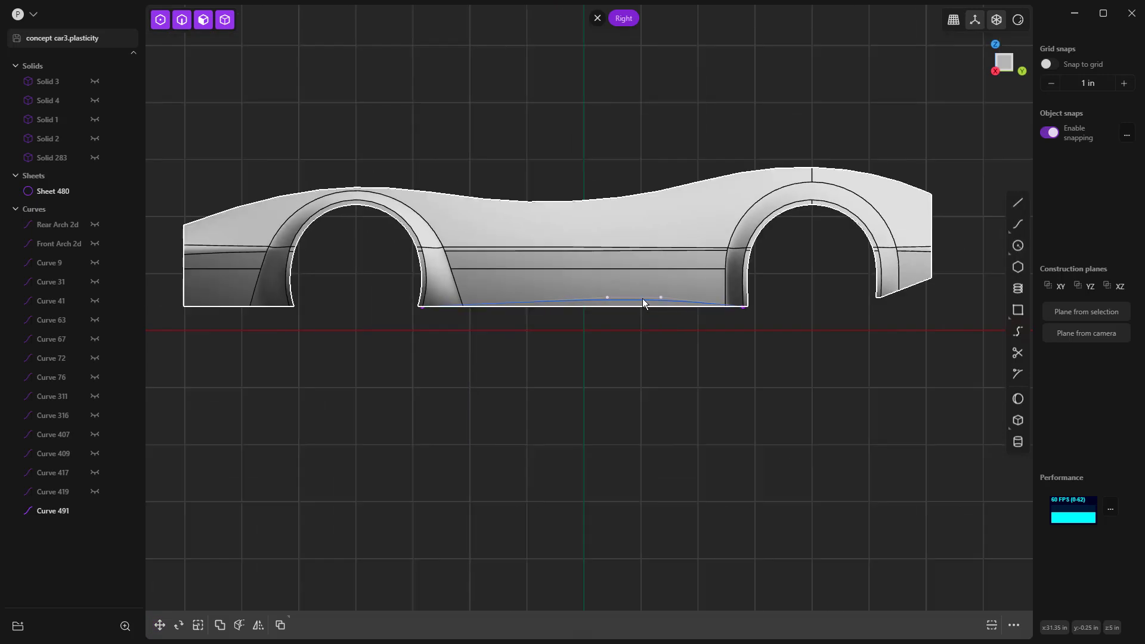
left_click_drag(576, 278, 698, 304)
key("g")
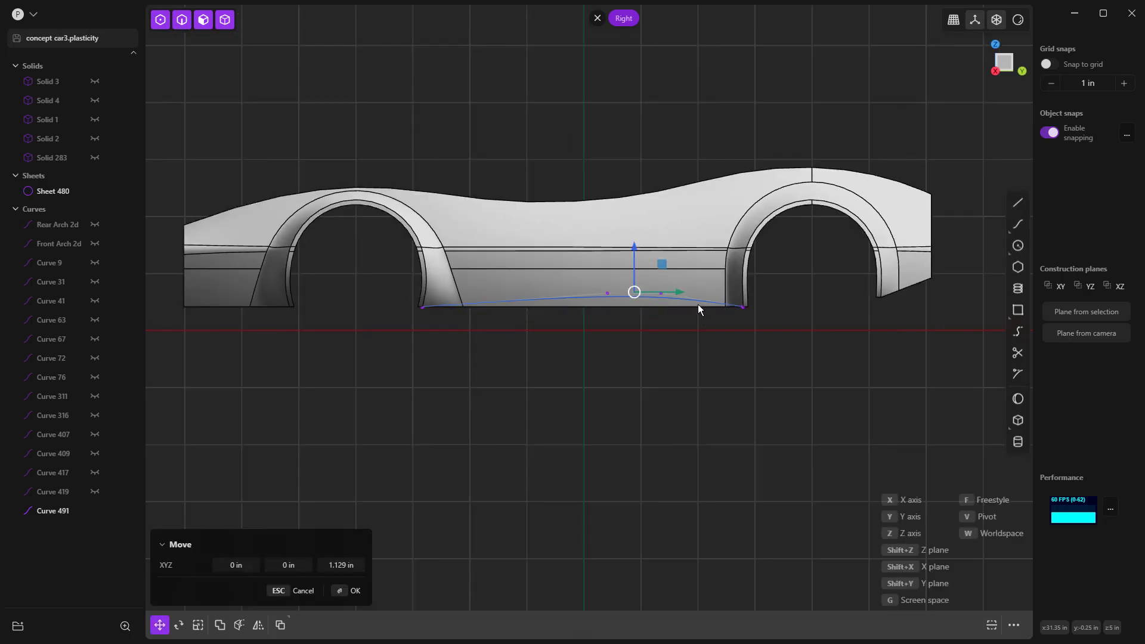
left_click(707, 310)
key("s")
left_click(667, 301)
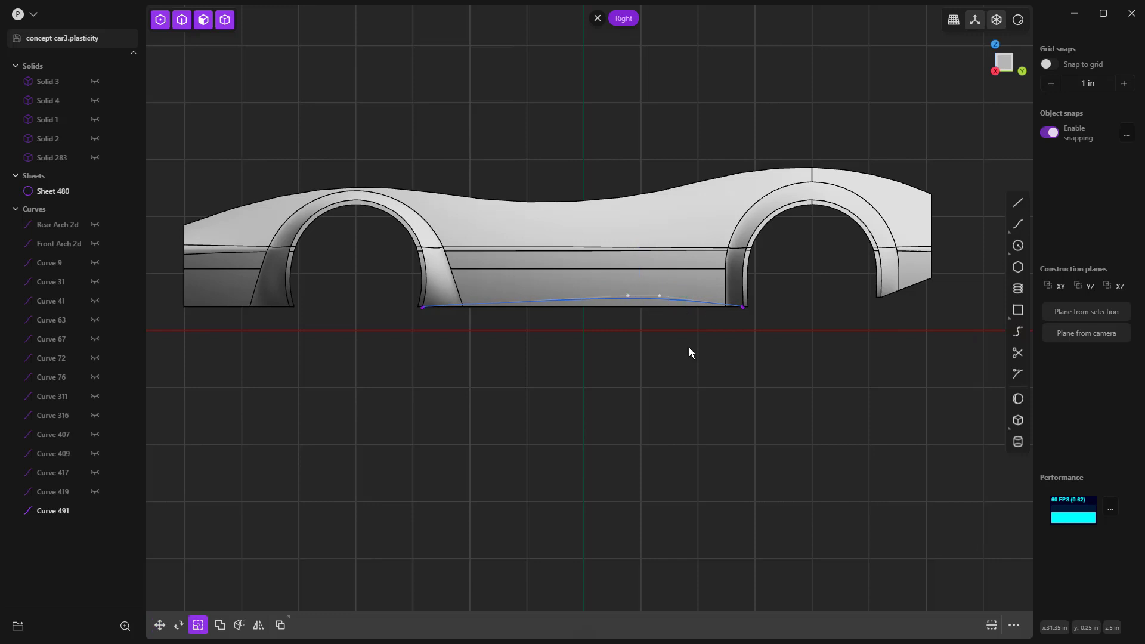
scroll(688, 347, "up", 2)
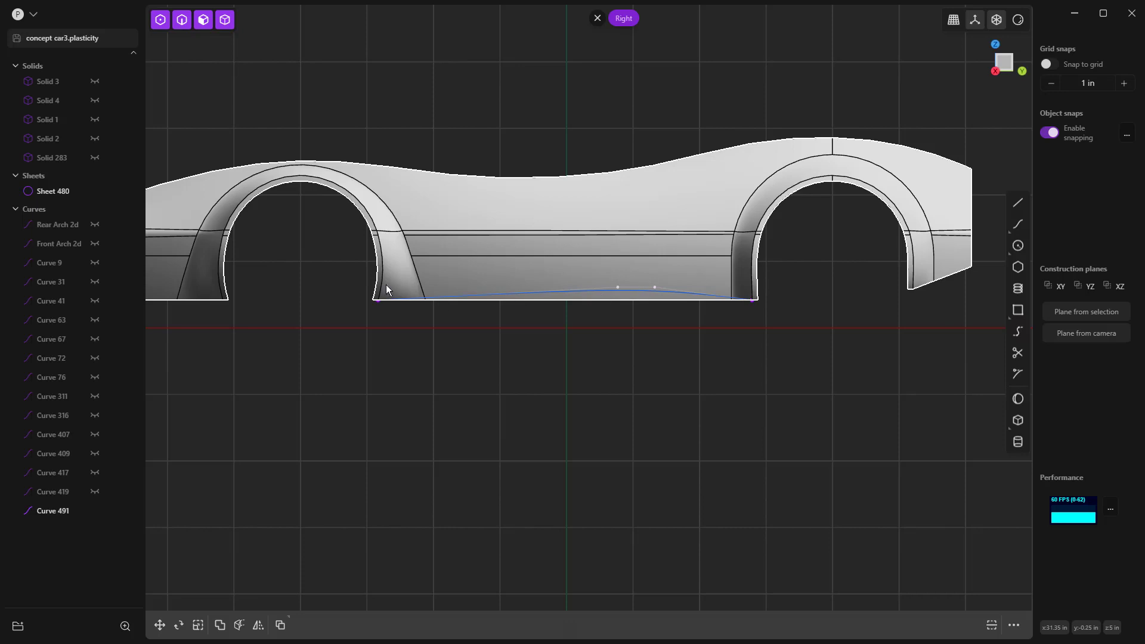
middle_click_drag(741, 284, 641, 388)
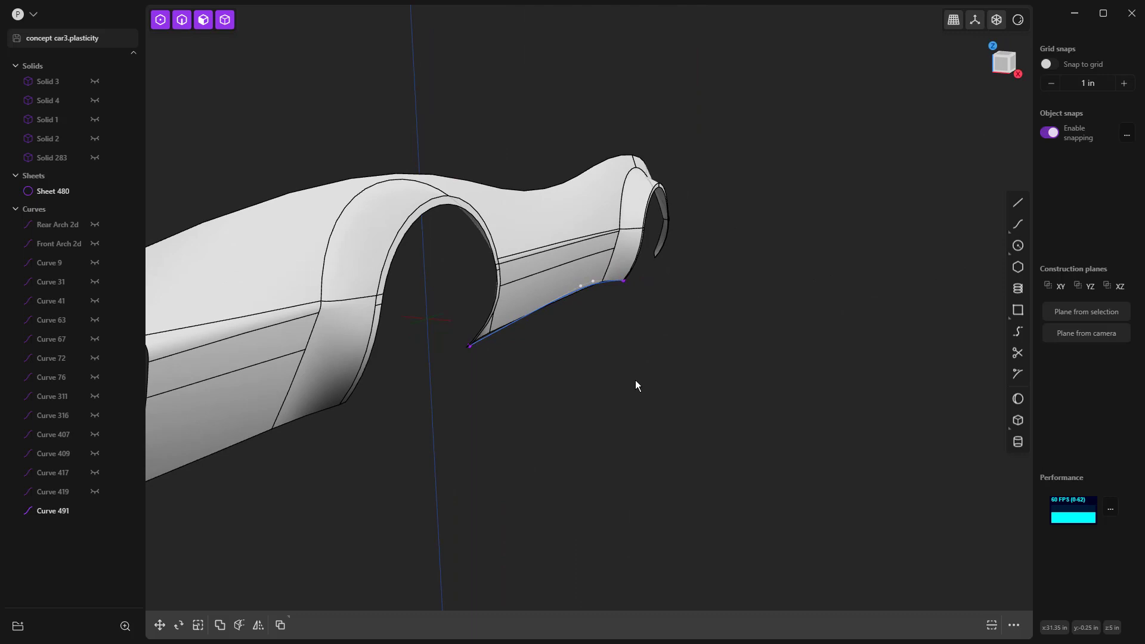
scroll(688, 369, "down", 2)
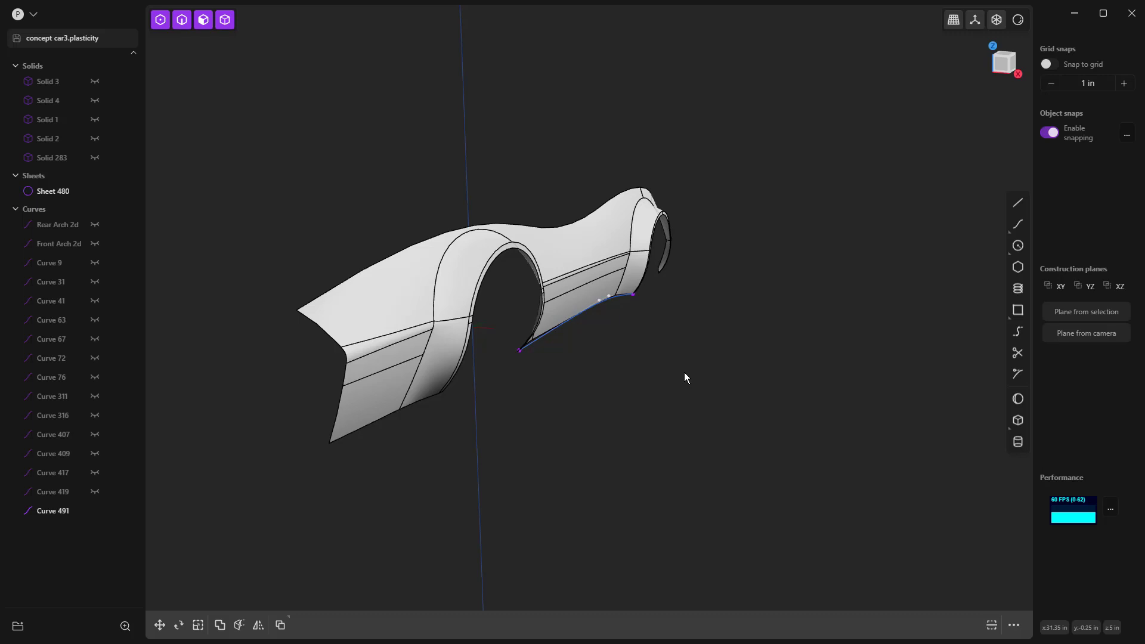
Draw a second straight line between the same front and rear arch corners, closing off the area below the sill arc.
key("KP_3")
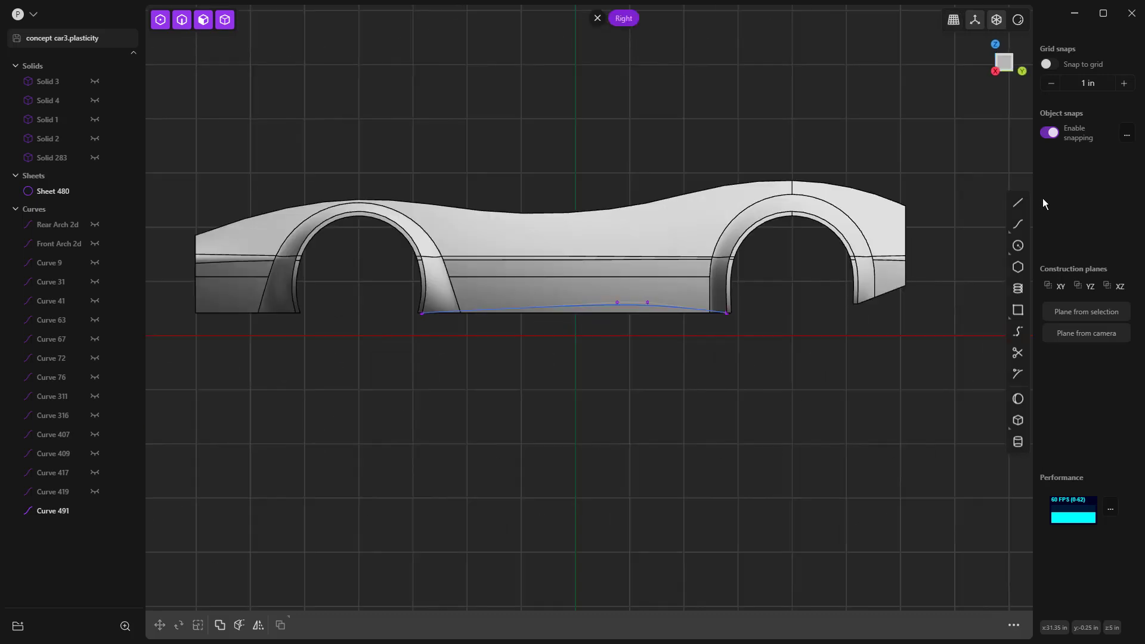
left_click(1017, 202)
middle_click_drag(506, 349, 453, 334)
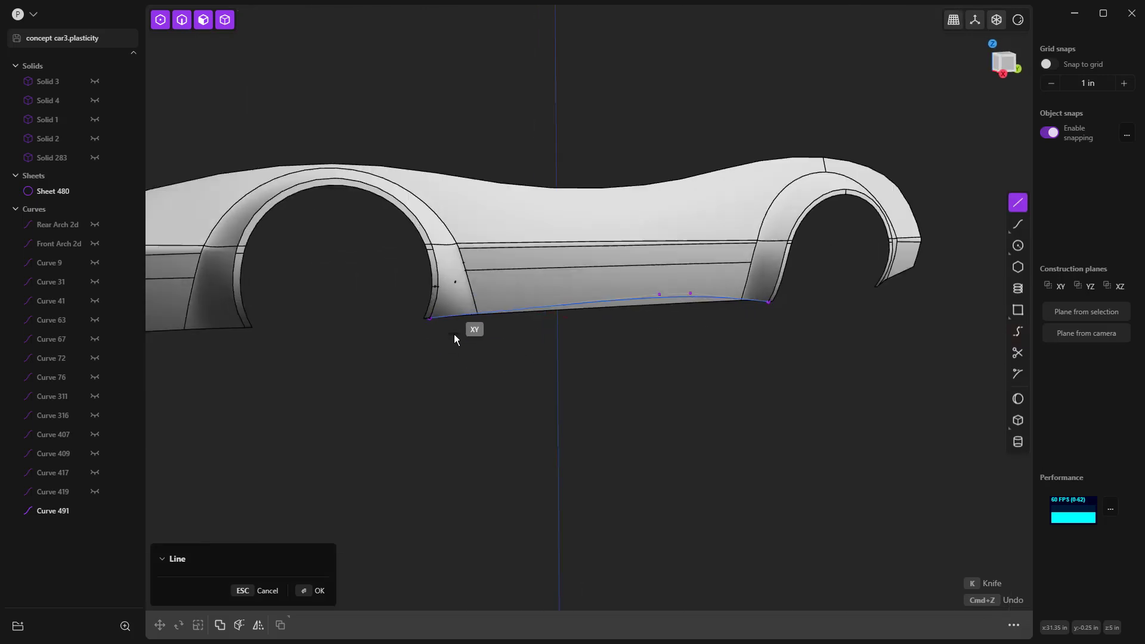
scroll(453, 333, "up", 5)
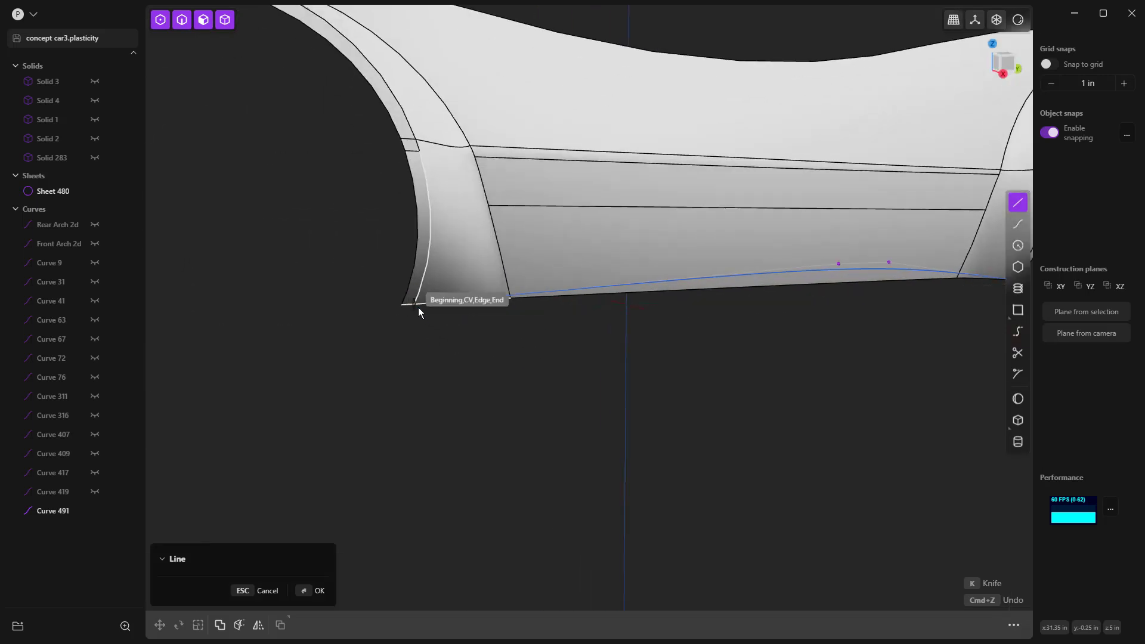
left_click(418, 309)
middle_click_drag(839, 367, 565, 393, "shift")
scroll(701, 307, "up", 5)
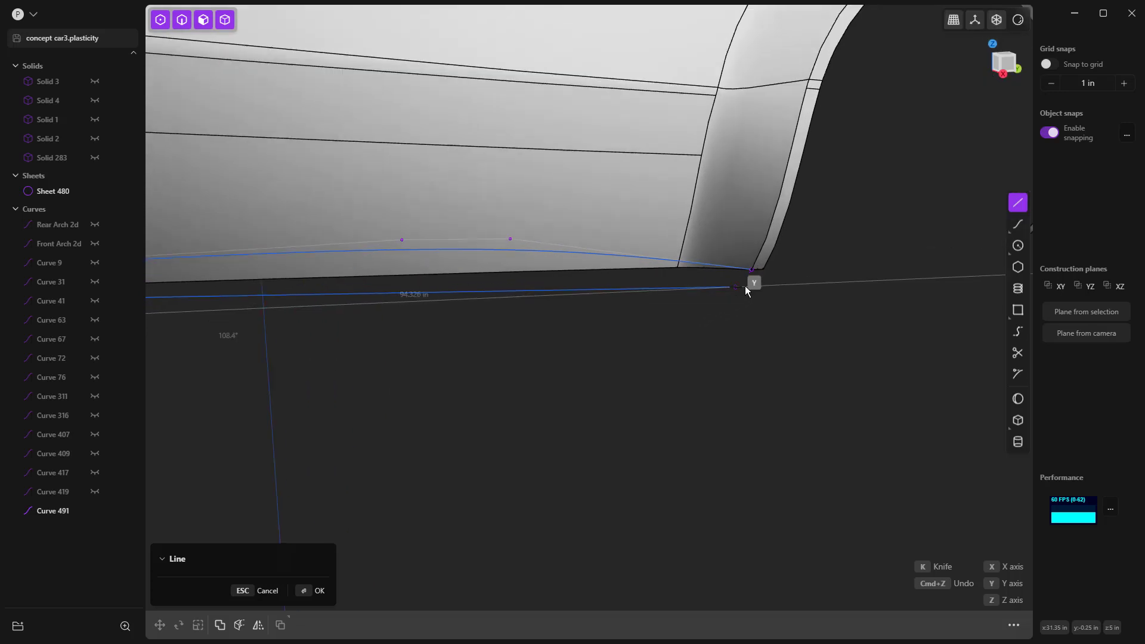
left_click(754, 269)
right_click(775, 319)
scroll(776, 321, "down", 3)
middle_click_drag(776, 325, 923, 551)
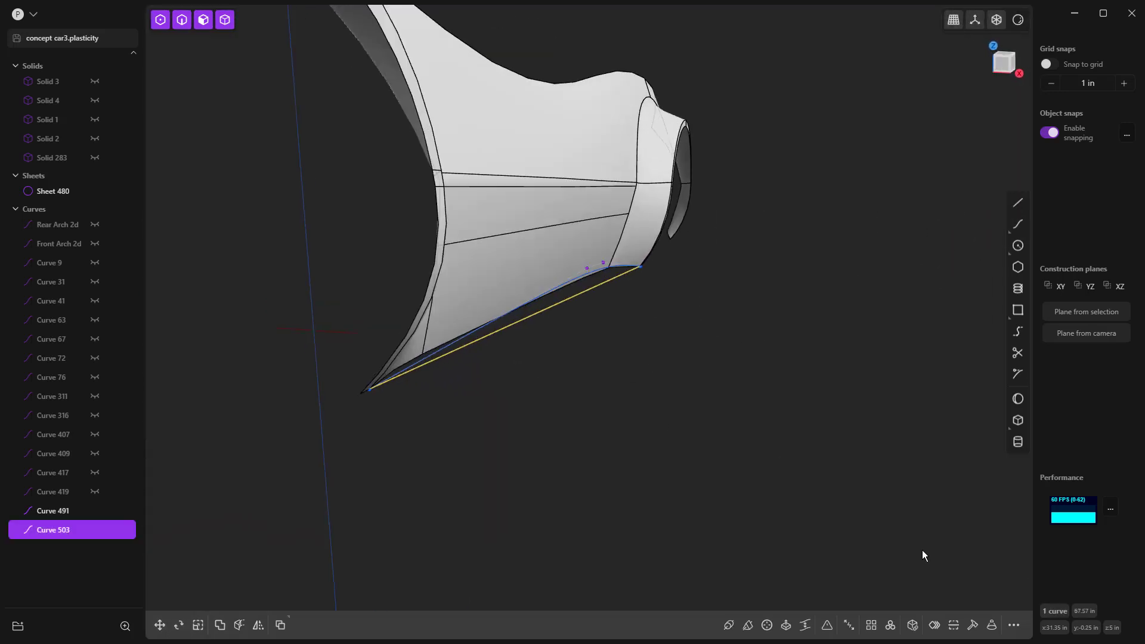
Rebuild the second line with Refit, scale its middle control points together, and move them along the Y axis toward the rear arch.
left_click(972, 625)
scroll(502, 320, "up", 2)
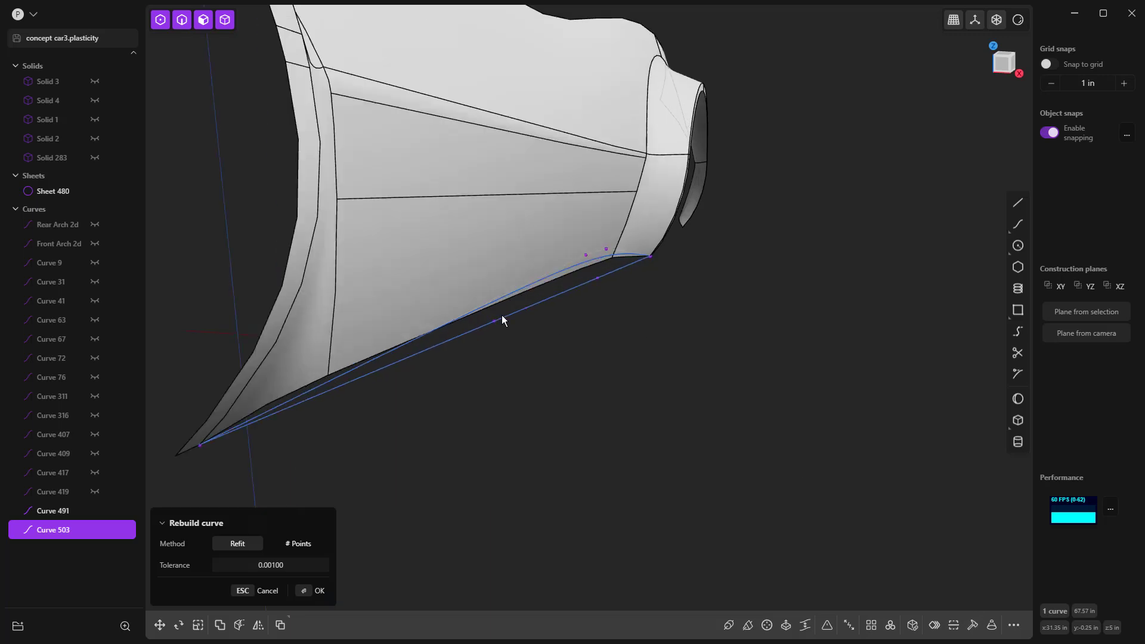
key("Return")
key("KP_3")
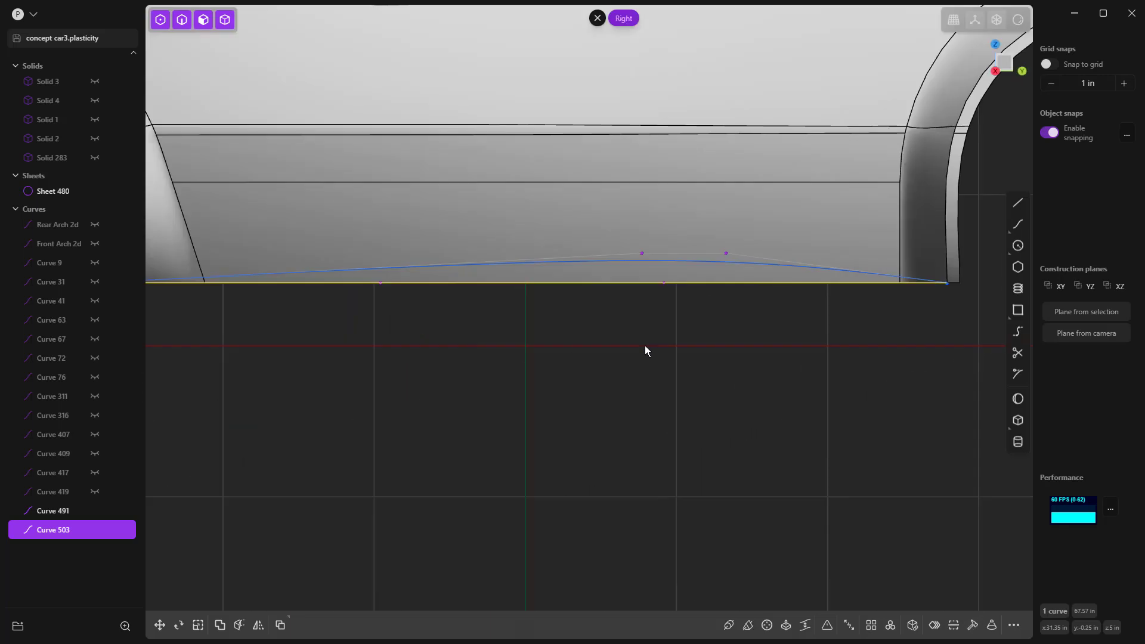
left_click(645, 345)
left_click_drag(370, 279, 653, 296)
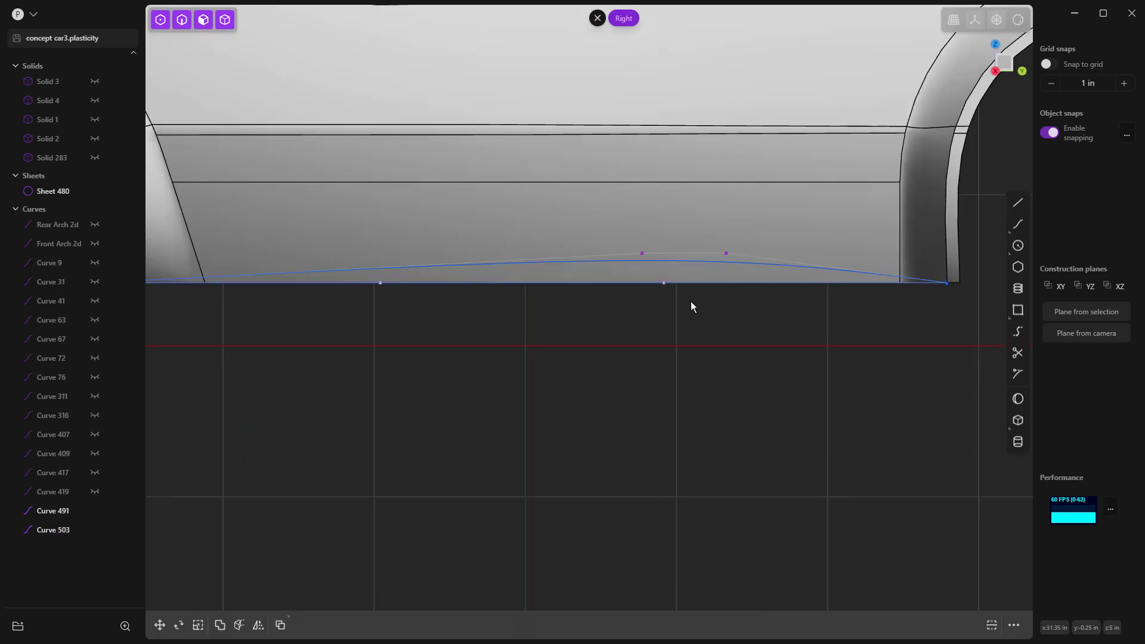
key("s")
left_click(541, 305)
key("g")
key("y")
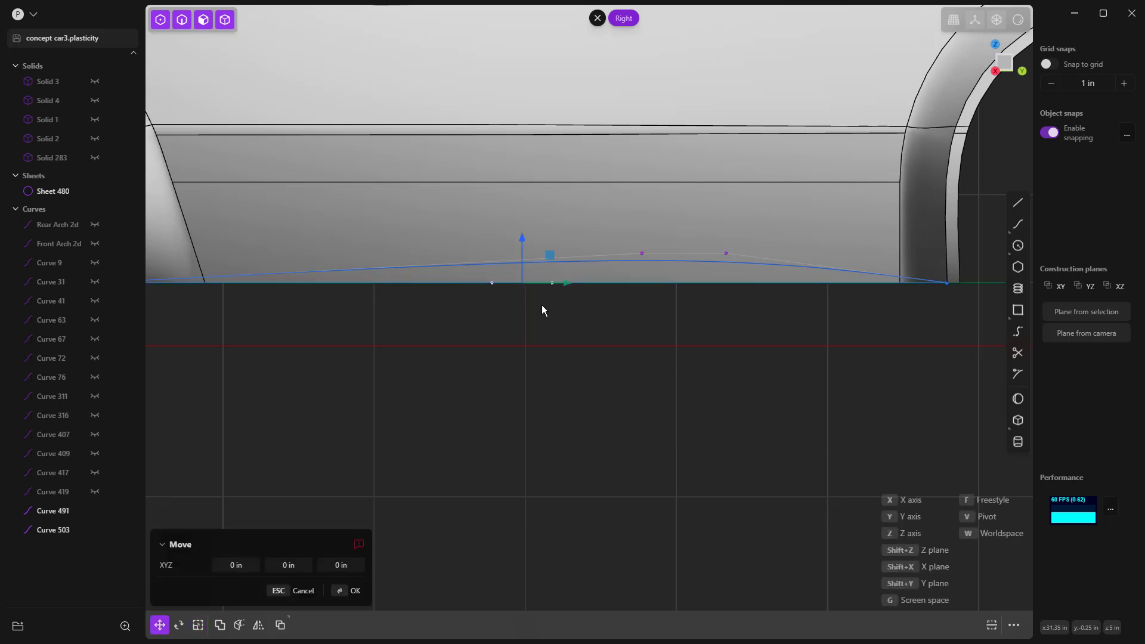
left_click(693, 314)
Shift the second curve's two middle control points along the X axis to bow the lower sill line.
middle_click_drag(691, 316, 588, 250)
left_click_drag(571, 243, 639, 304)
key("g")
key("x")
left_click(630, 303)
mouse_move(630, 303)
middle_mouse_down()
mouse_move(661, 345)
mouse_move(659, 388)
mouse_move(567, 370)
mouse_move(375, 385)
mouse_move(531, 353)
mouse_move(578, 322)
mouse_move(649, 325)
mouse_move(635, 312)
middle_mouse_up()
Patch the opening between the arched curve and the lower sill curve with a surface.
scroll(589, 278, "up", 4)
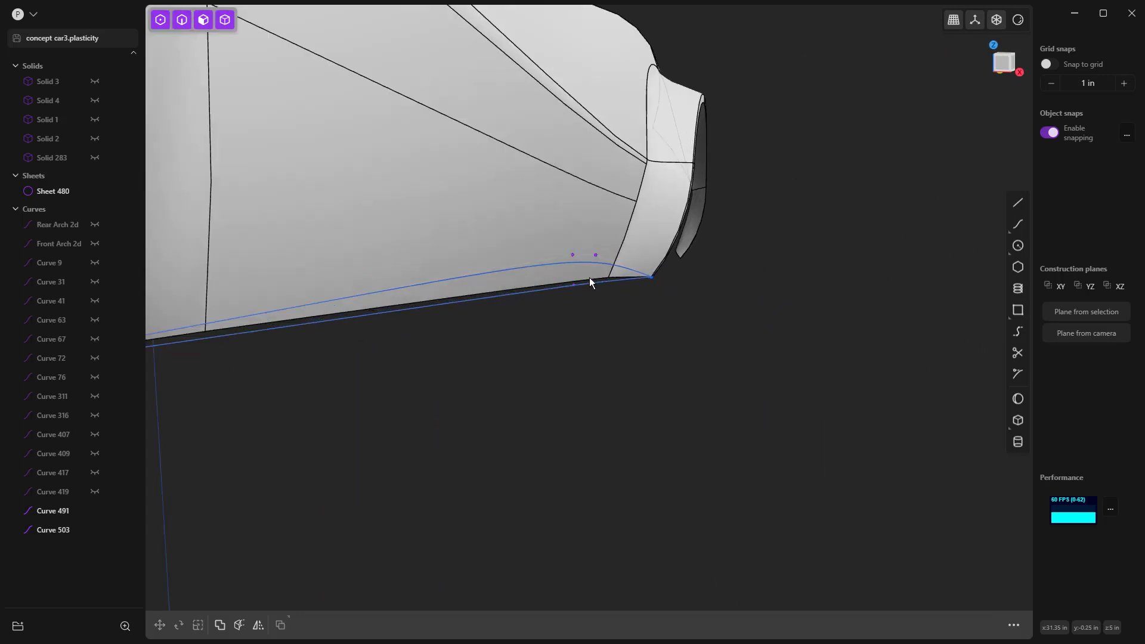
left_click(600, 277)
left_click(600, 280)
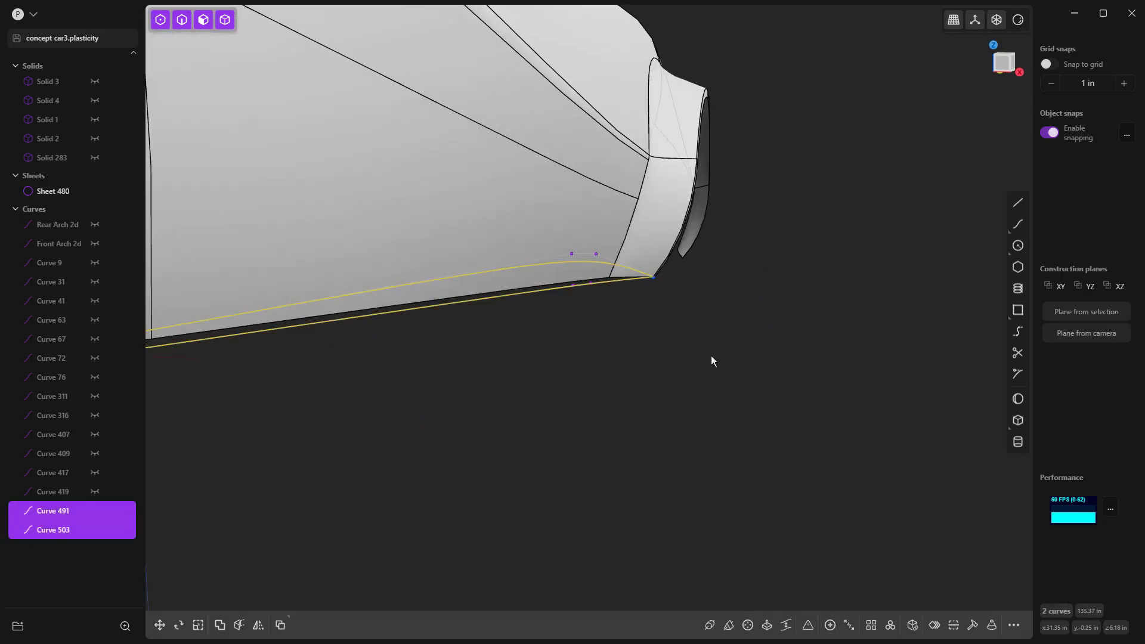
type("f")
type("pat")
key("Return")
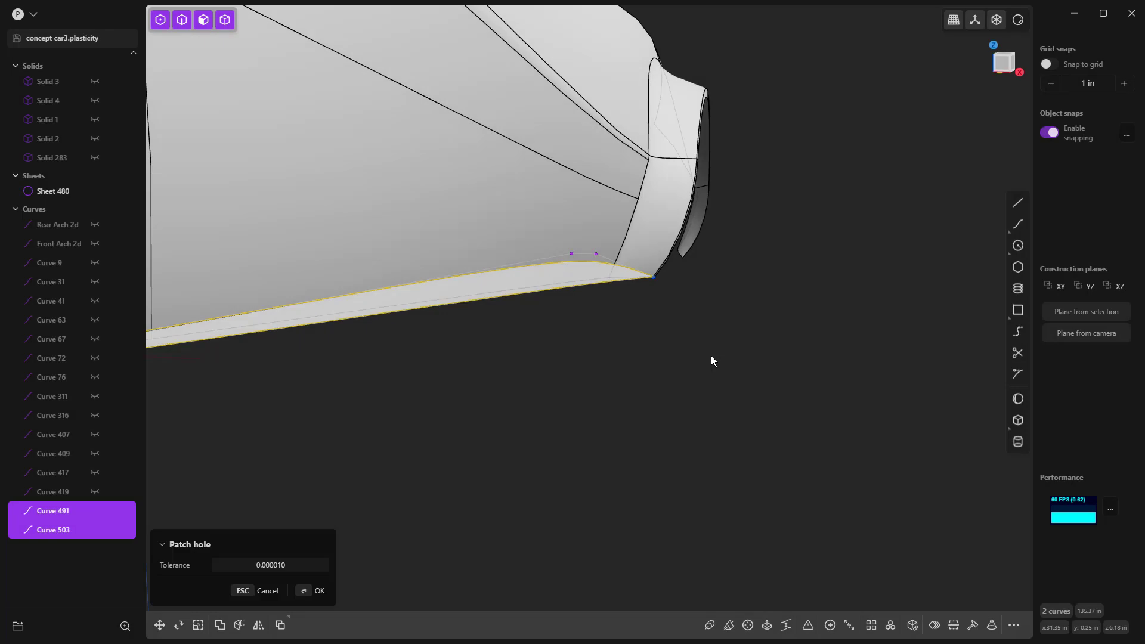
right_click(681, 359)
left_click(682, 363)
middle_click_drag(681, 363, 525, 354)
Hide the two sill curves and their control points around the new patch.
key("KP_3")
scroll(525, 356, "down", 2)
scroll(526, 360, "down", 5)
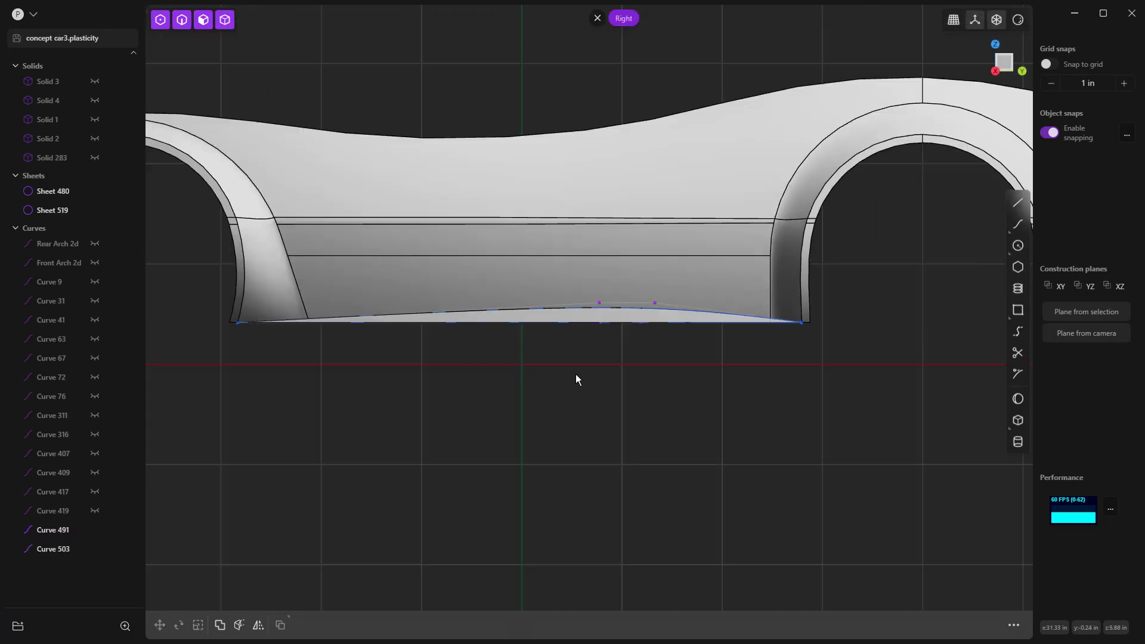
left_click(584, 342)
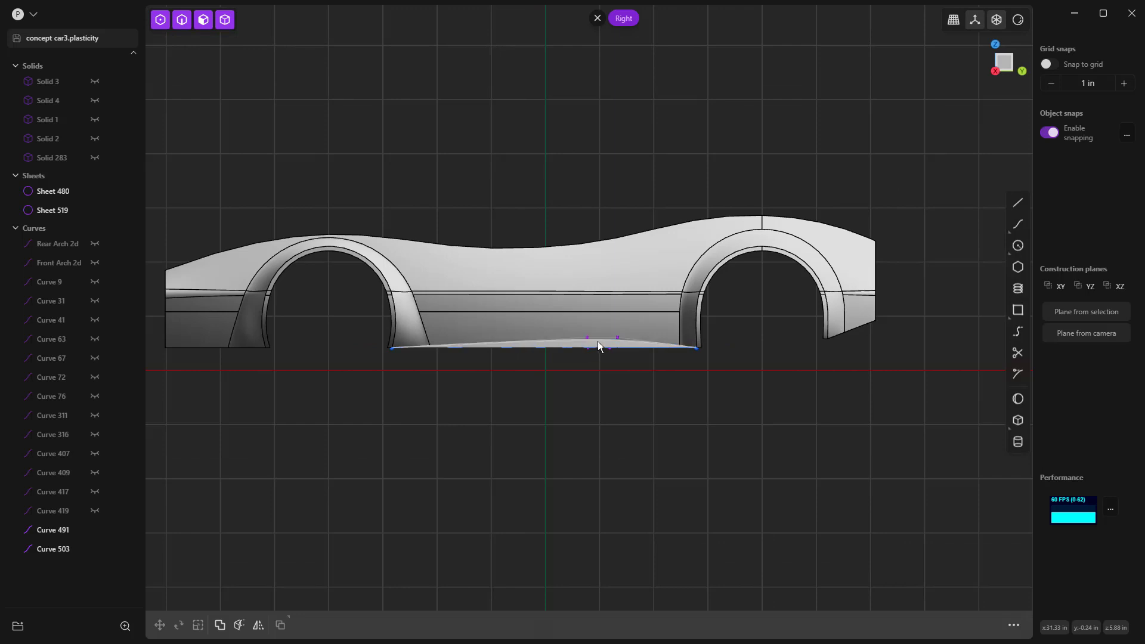
key("Escape")
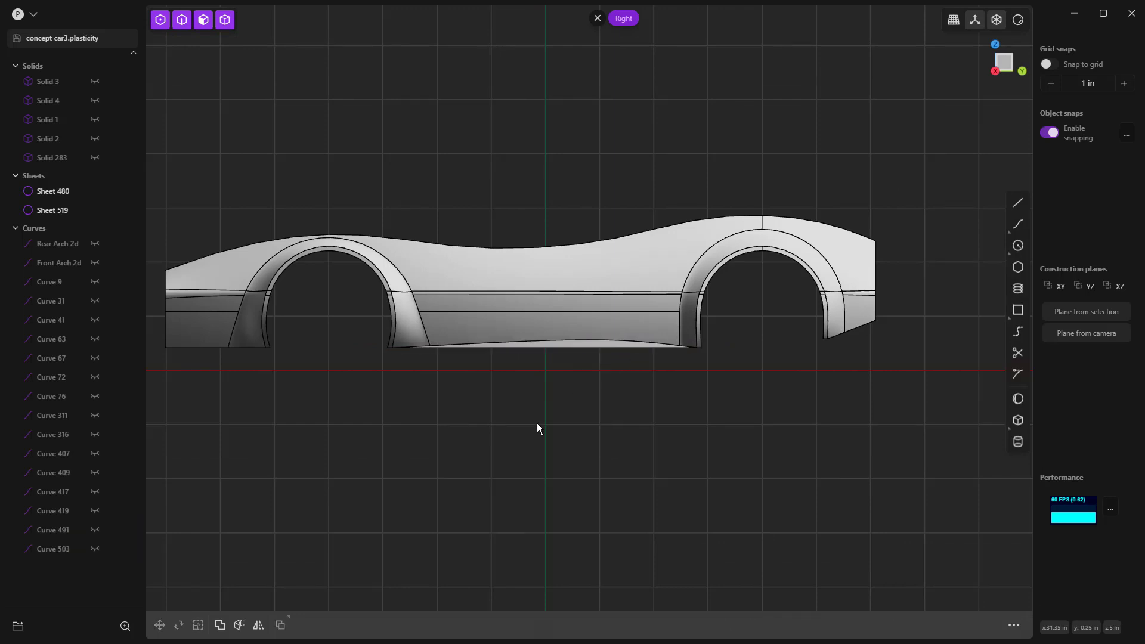
scroll(772, 407, "down", 2)
scroll(771, 406, "up", 2)
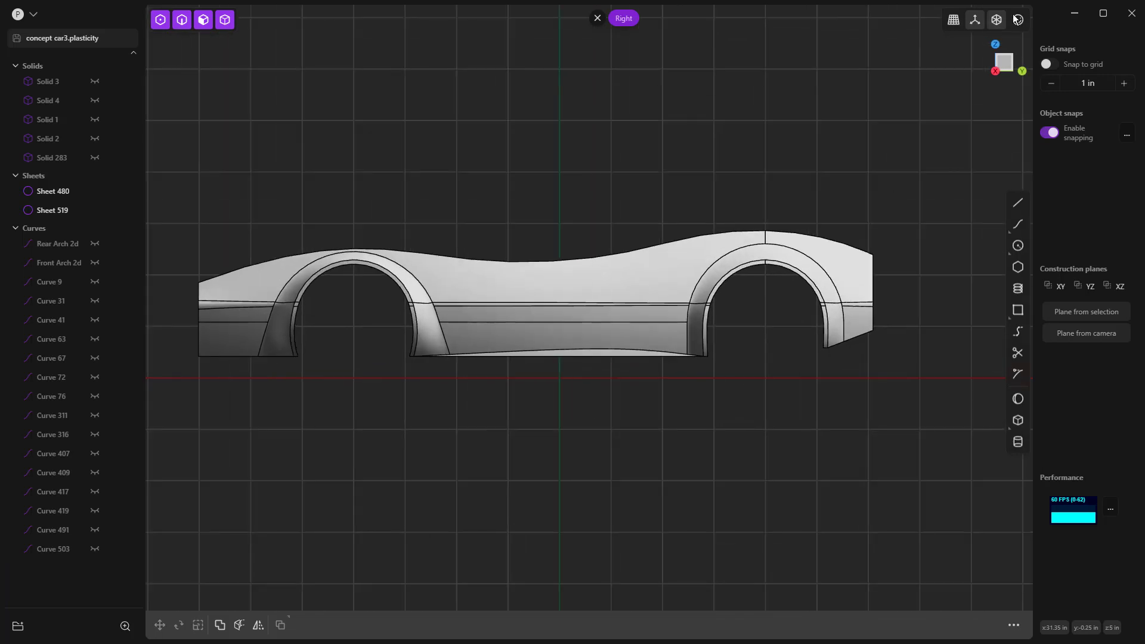
Hide the model edges, switch the shading to glossy red, and examine the sill patch between the wheel arches.
left_click(1017, 24)
left_click(969, 152)
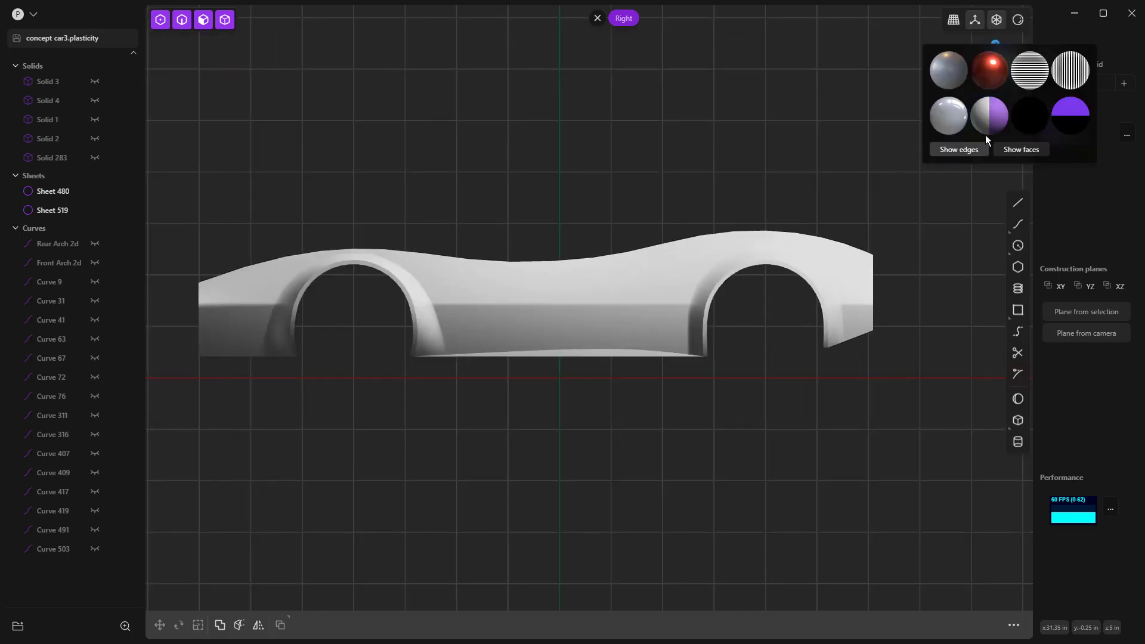
left_click(994, 67)
scroll(590, 388, "up", 3)
middle_click_drag(545, 393, 629, 330)
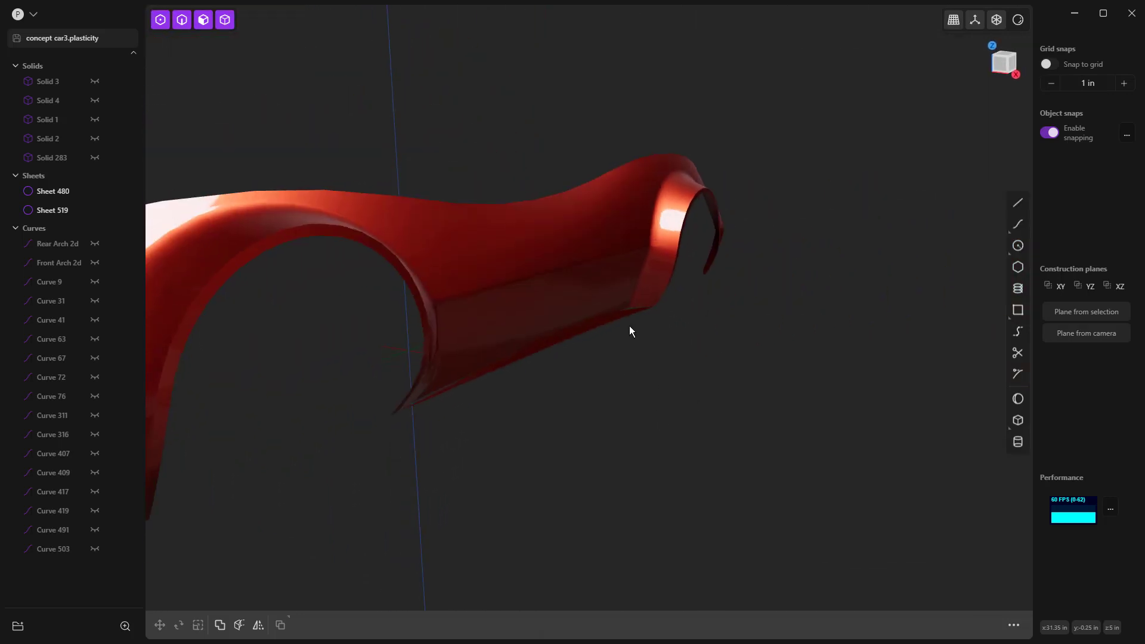
scroll(628, 318, "up", 5)
left_click(629, 316)
scroll(644, 382, "up", 3)
middle_click_drag(647, 407, 542, 327)
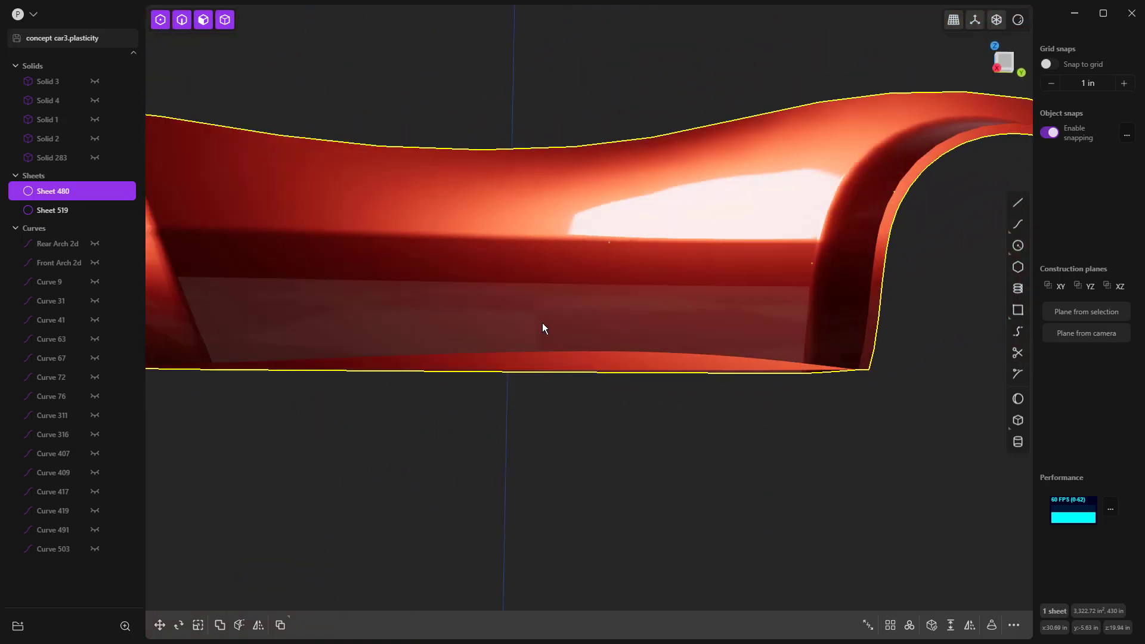
Switch the shading back to the two-tone grey and purple option and review the whole body side from the right.
key("KP_3")
scroll(670, 360, "down", 10)
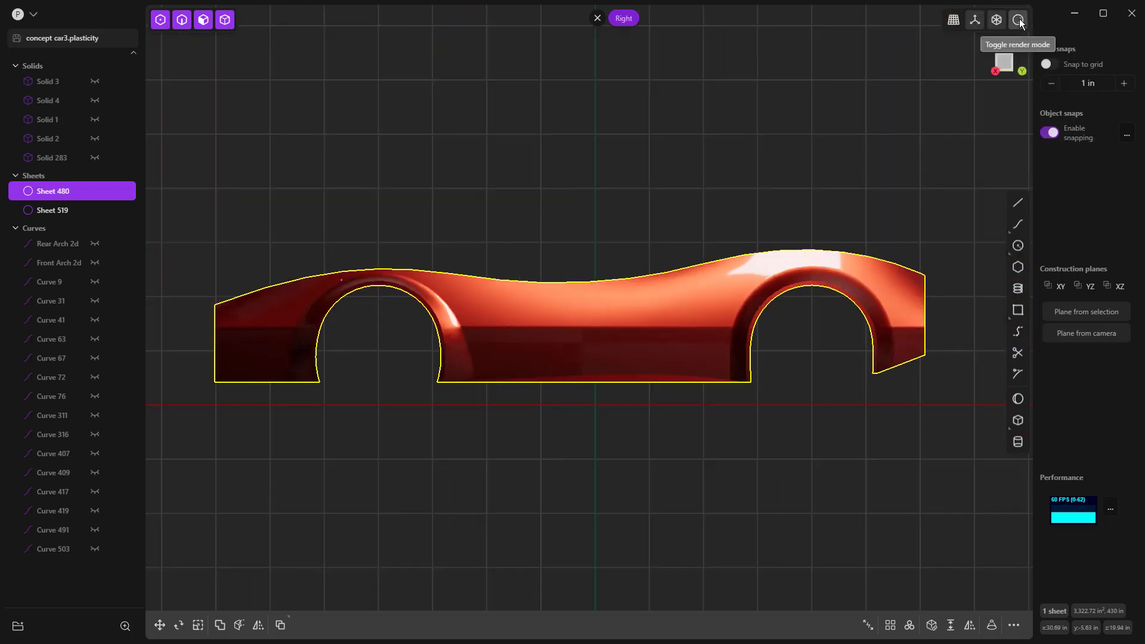
mouse_move(1018, 21)
left_click(997, 104)
left_click(757, 402)
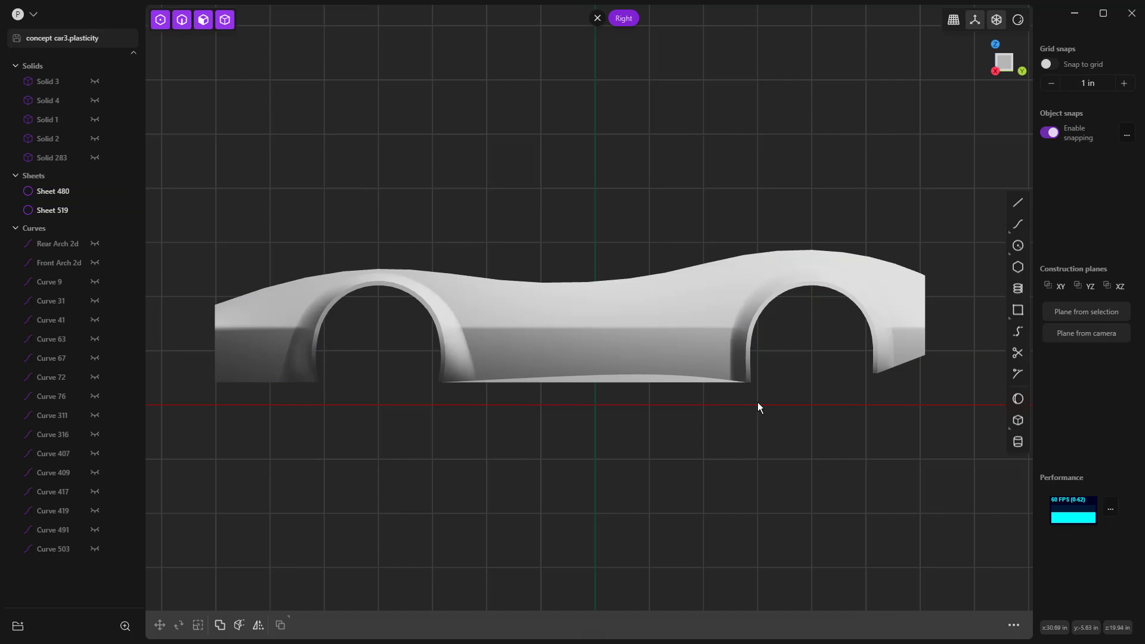
scroll(715, 402, "down", 2)
middle_click_drag(748, 460, 706, 355, "shift")
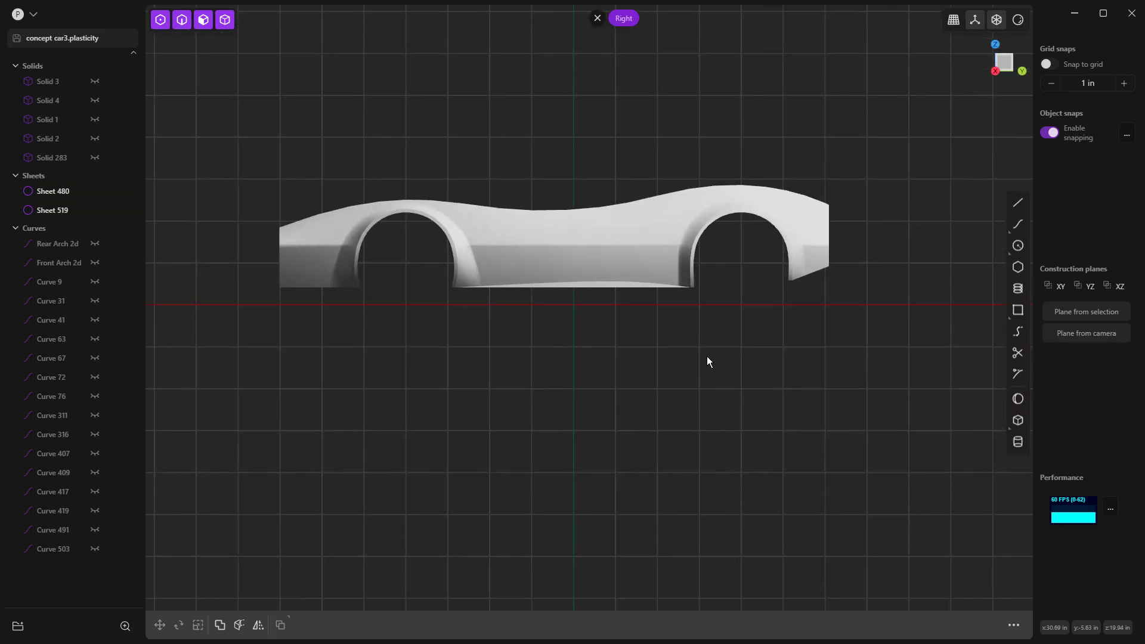